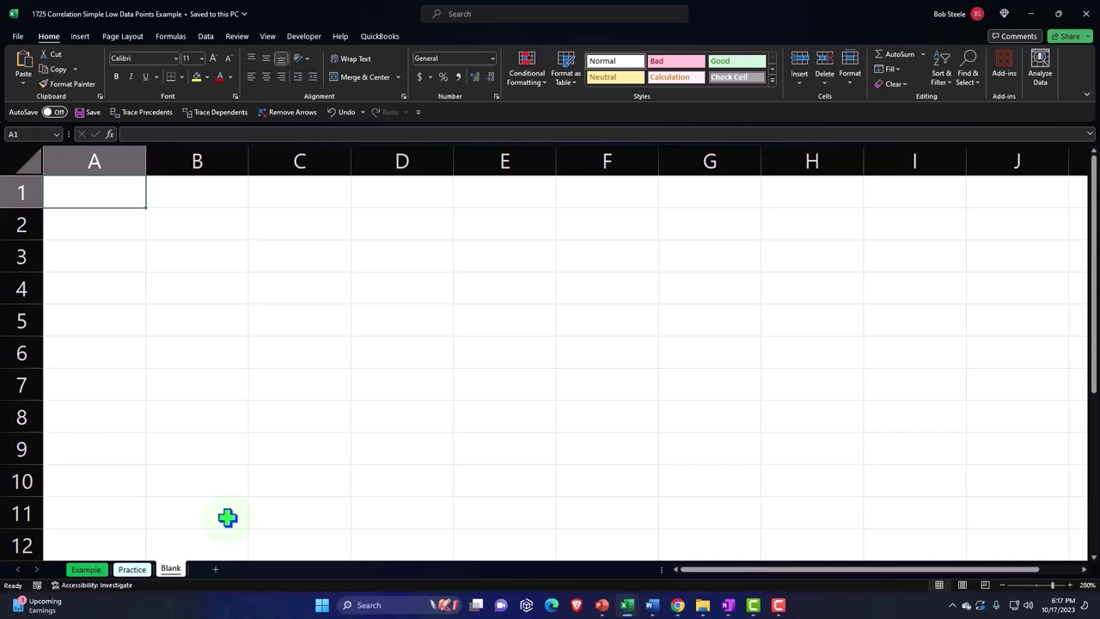
- Switch to the Example sheet with the hens-and-eggs data, z-score table and trendline chart
left_click(88, 570)
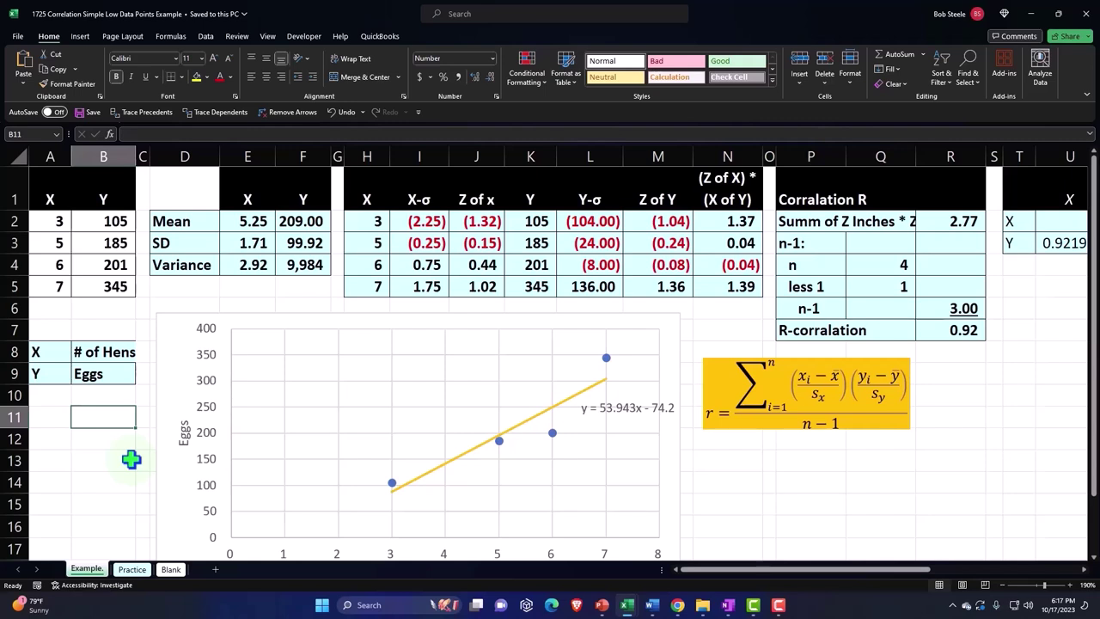
- Look over the Example sheet's cells and correlation equation box, then go to the Blank sheet
left_click(105, 309)
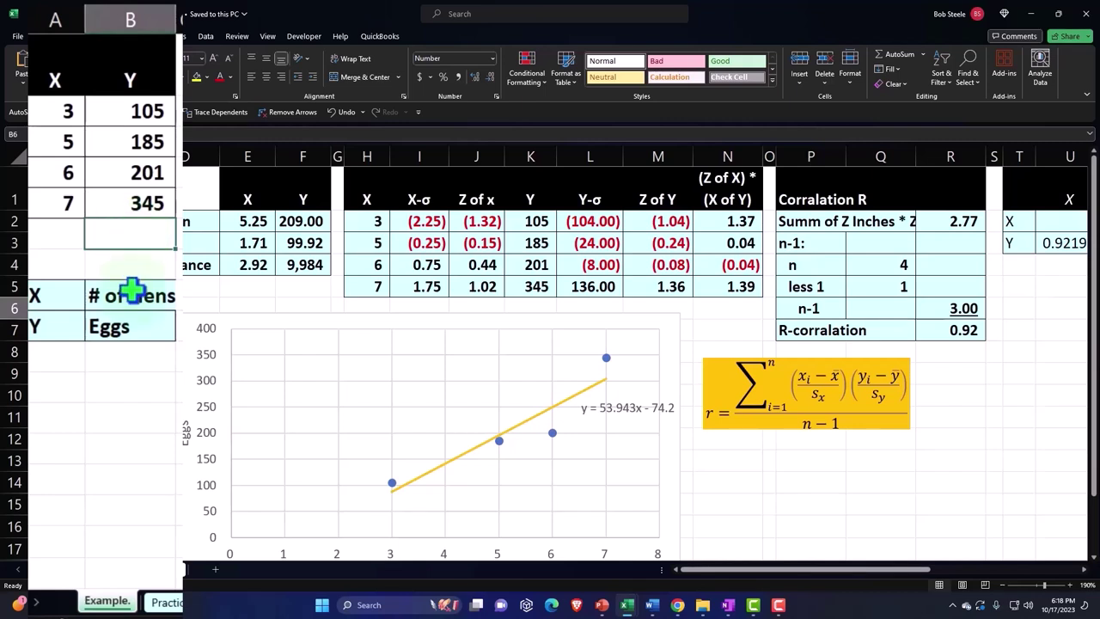
left_click(136, 350)
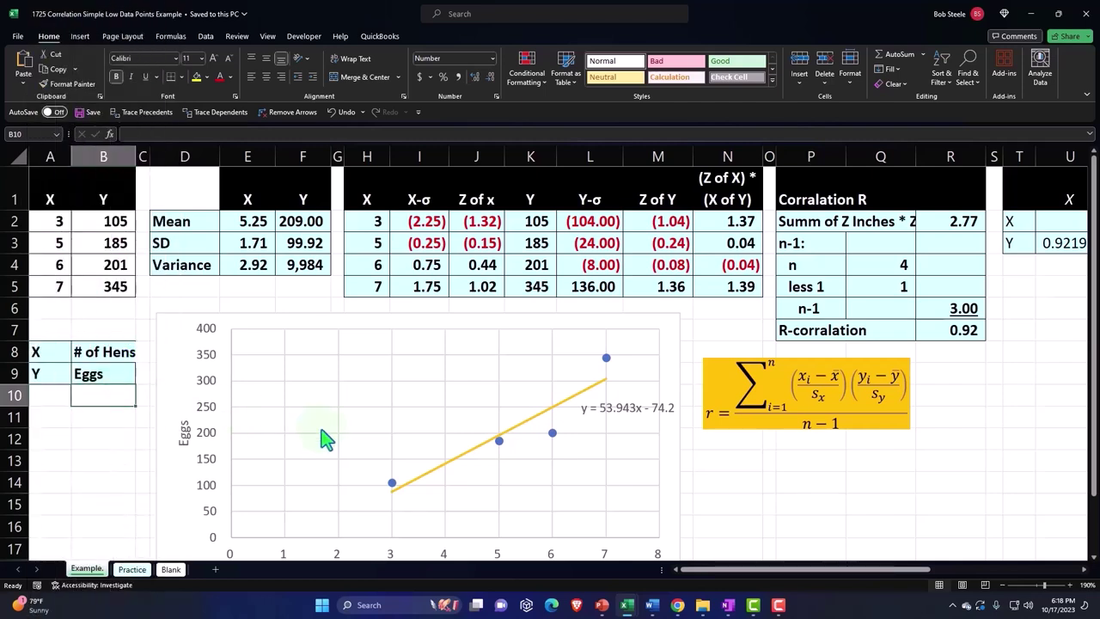
left_click(725, 391)
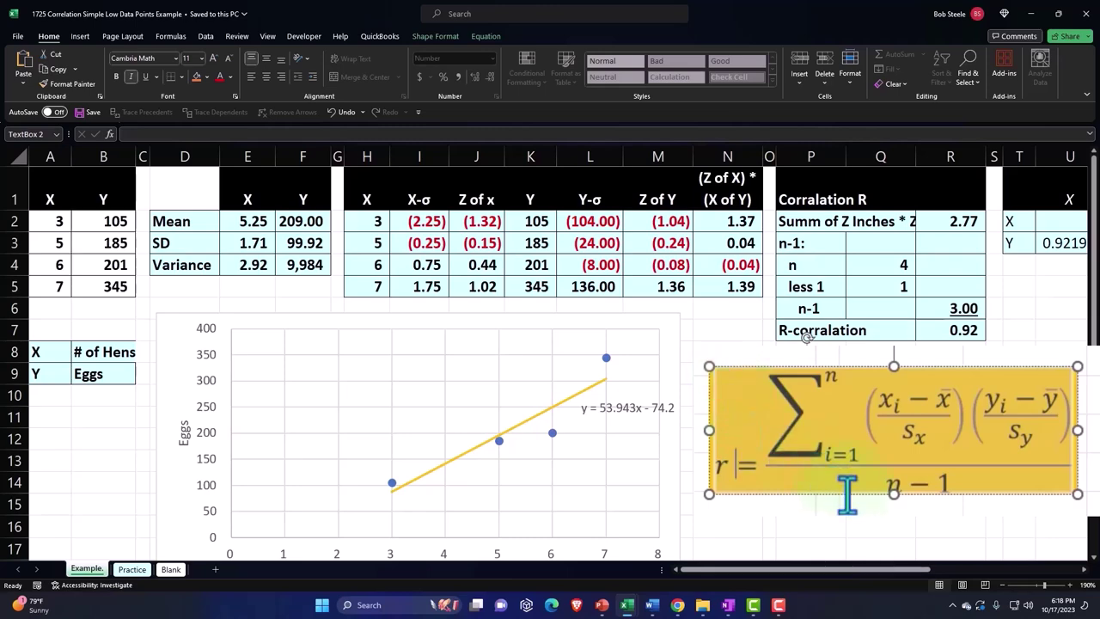
left_click_drag(819, 573, 926, 586)
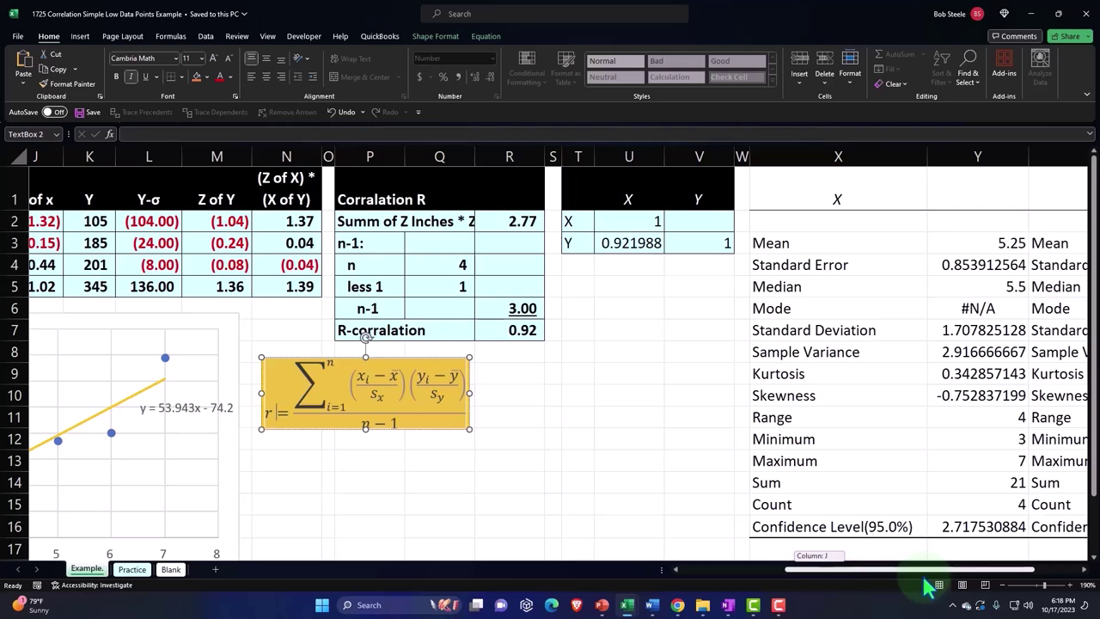
left_click_drag(927, 586, 815, 590)
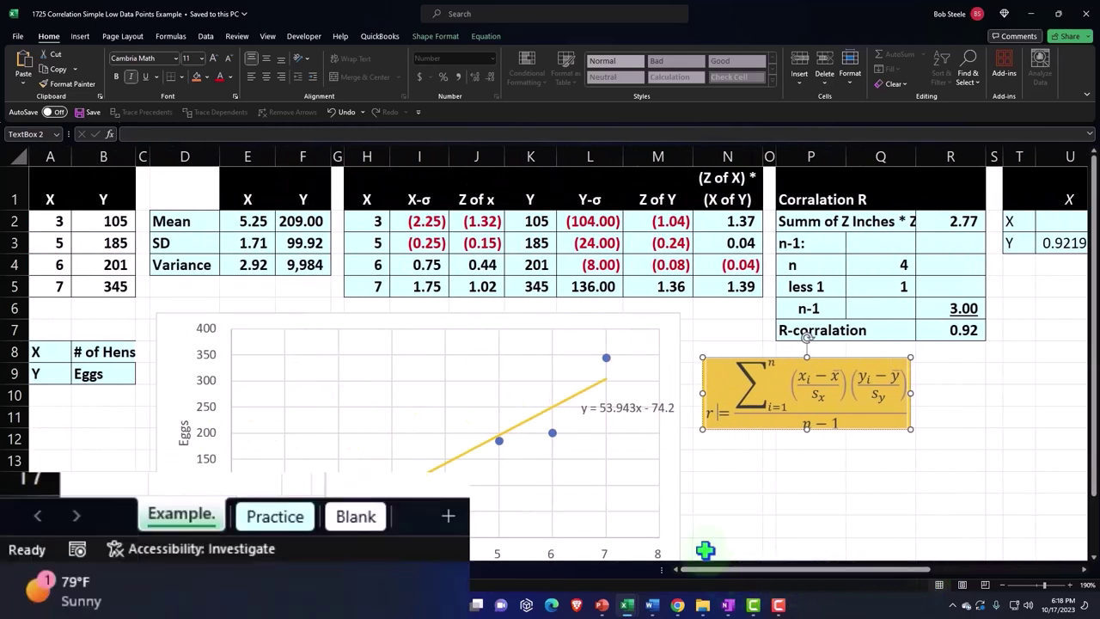
left_click(378, 519)
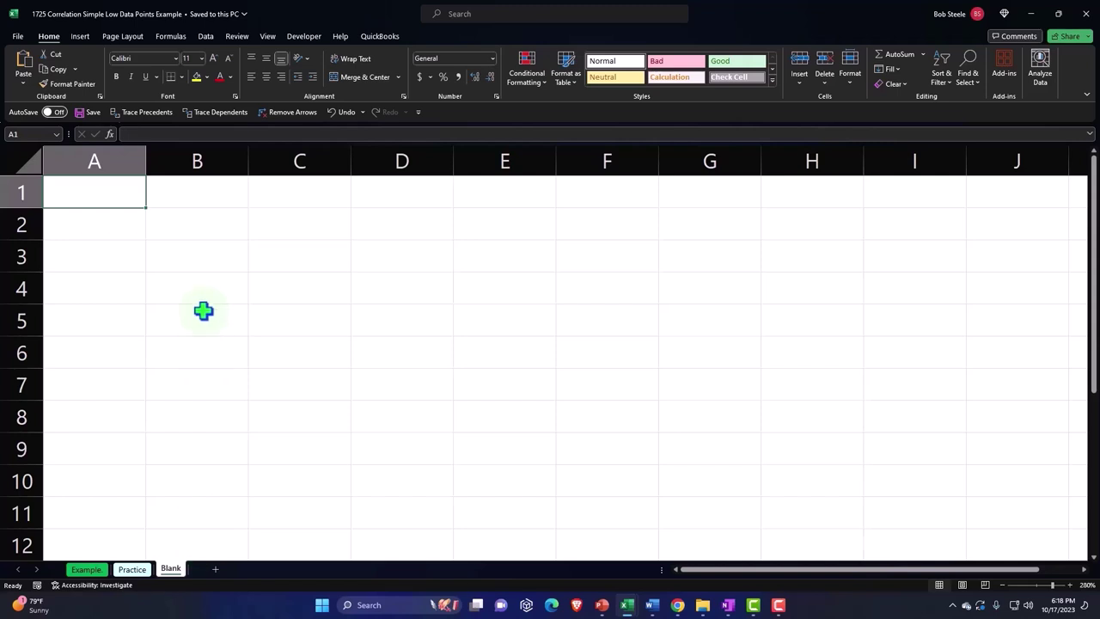
- Enter X in A8 with the label '# of Hens' in B8
key("Down")
key("Down")
key("Down")
key("Down")
key("Down")
key("Down")
key("Down")
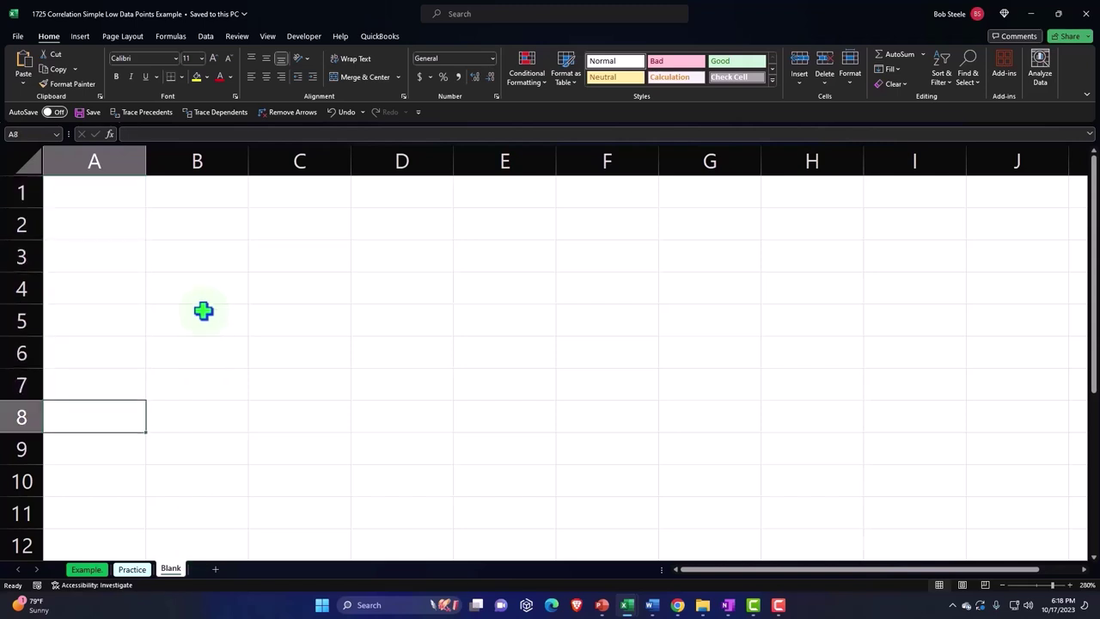
type("X")
key("Tab")
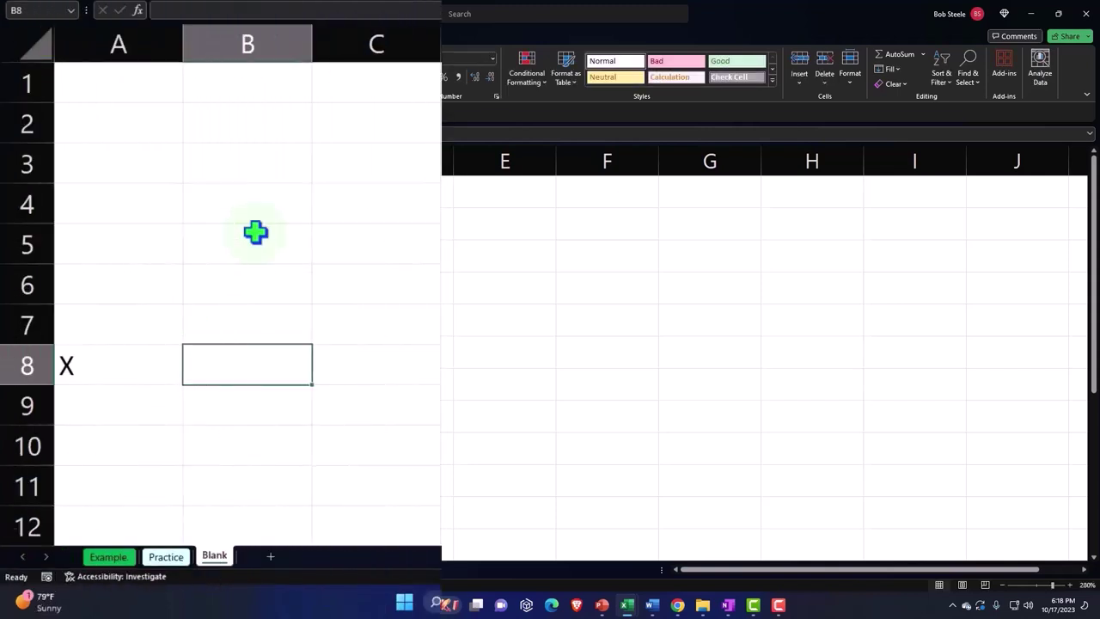
type("$ of")
key("BackSpace")
key("BackSpace")
key("BackSpace")
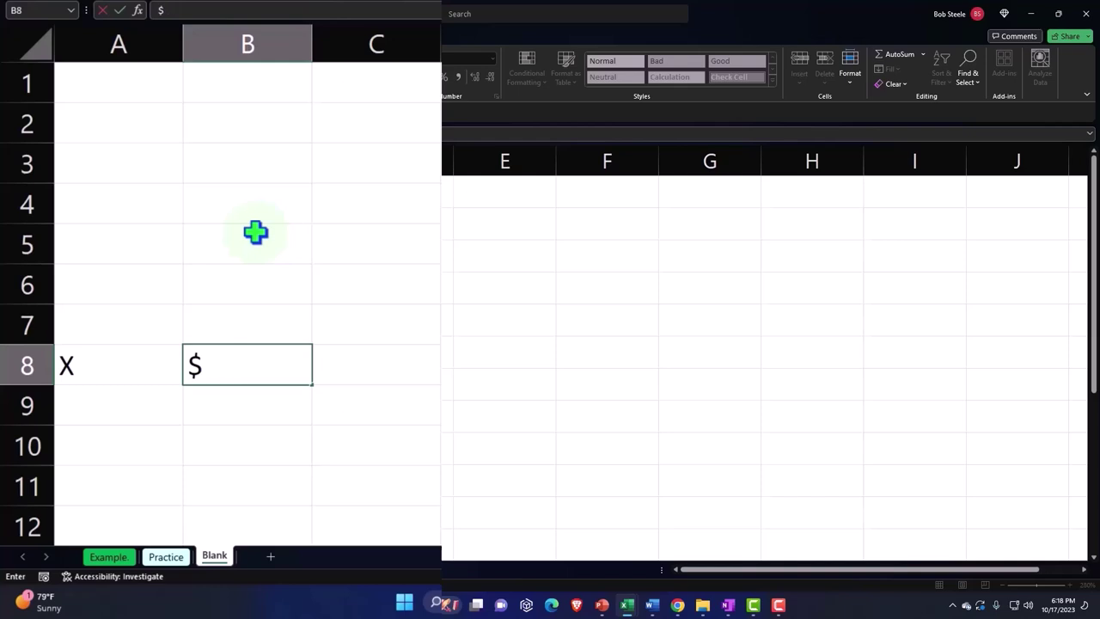
key("BackSpace")
type("#")
type(" of h")
key("BackSpace")
type("He")
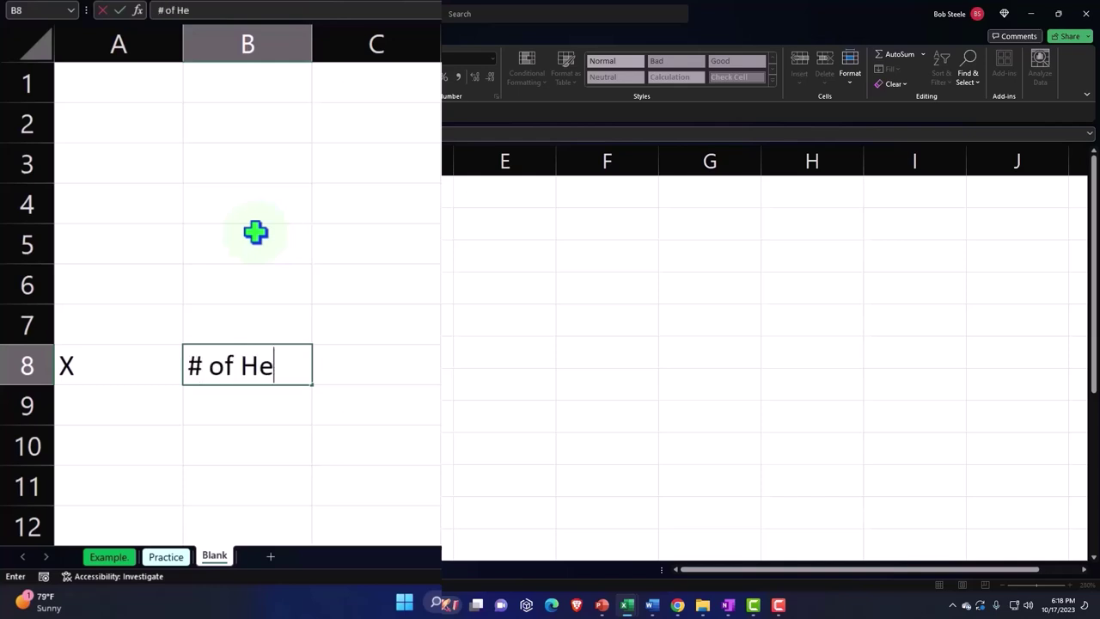
type("ns")
key("Return")
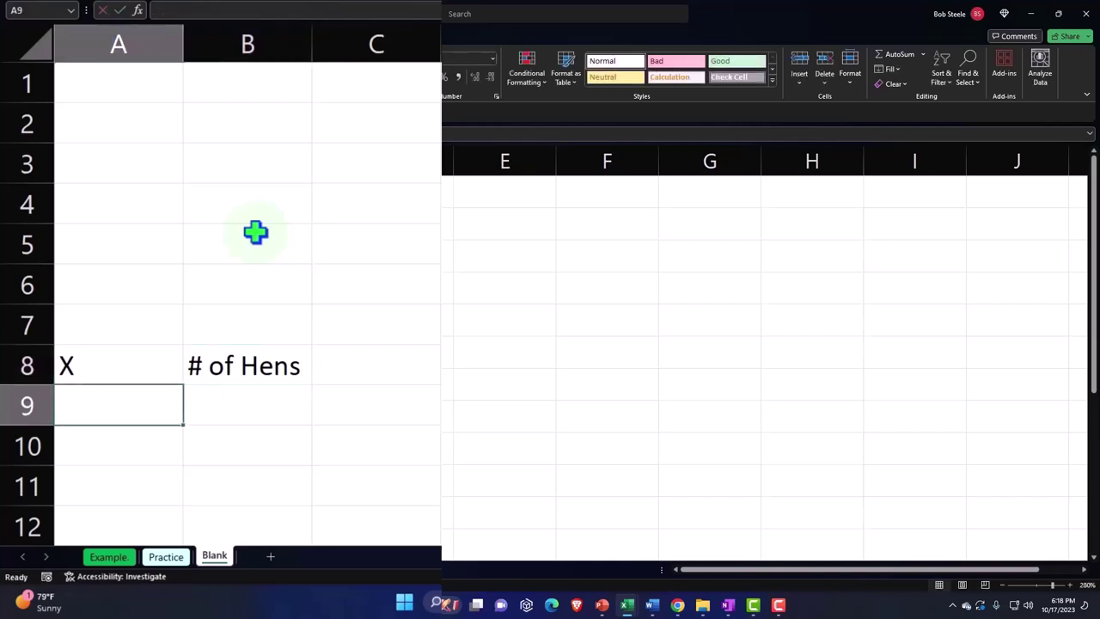
- Enter Y in A9 with the label 'Eggs' in B9
type("Y")
key("Tab")
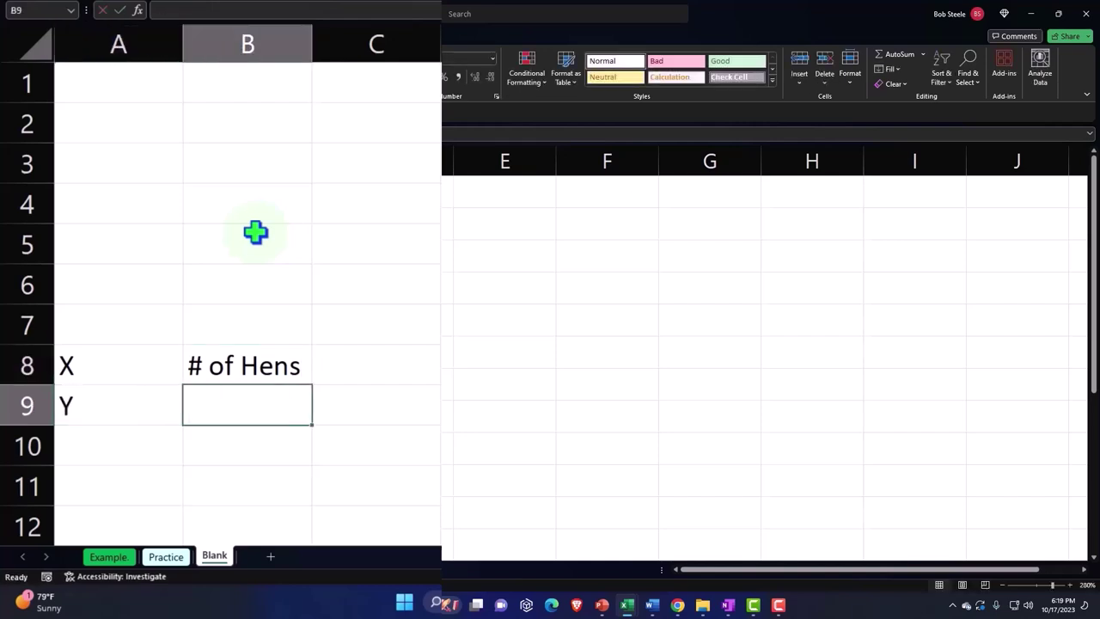
type("Eggs")
key("Return")
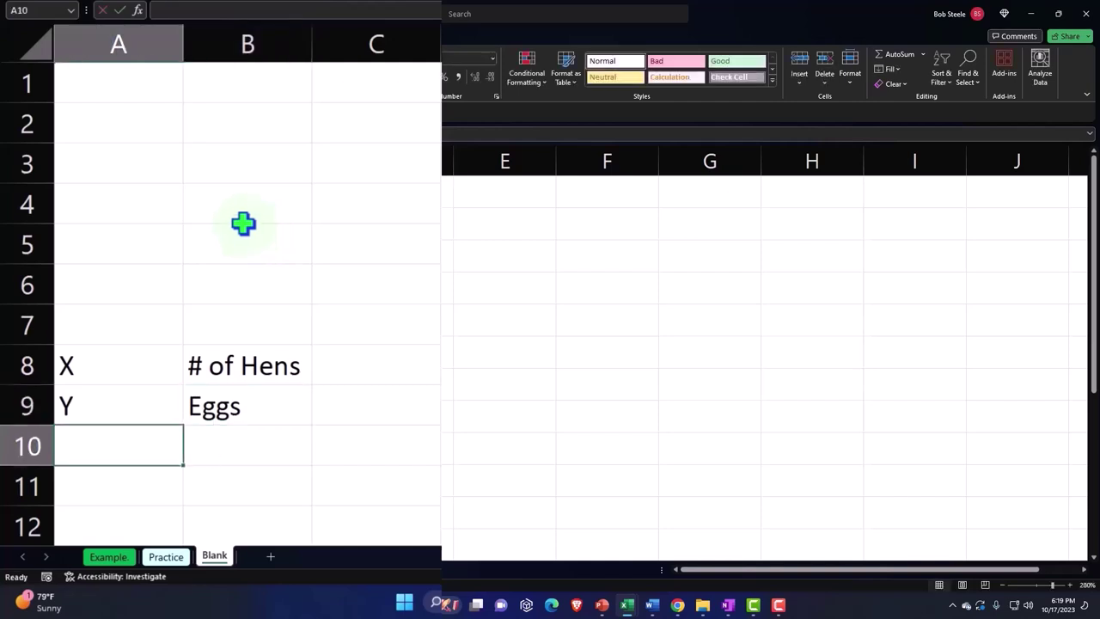
- Format all cells as Currency with no symbol, 0 decimals and red bracketed negatives, and bold
left_click(38, 41)
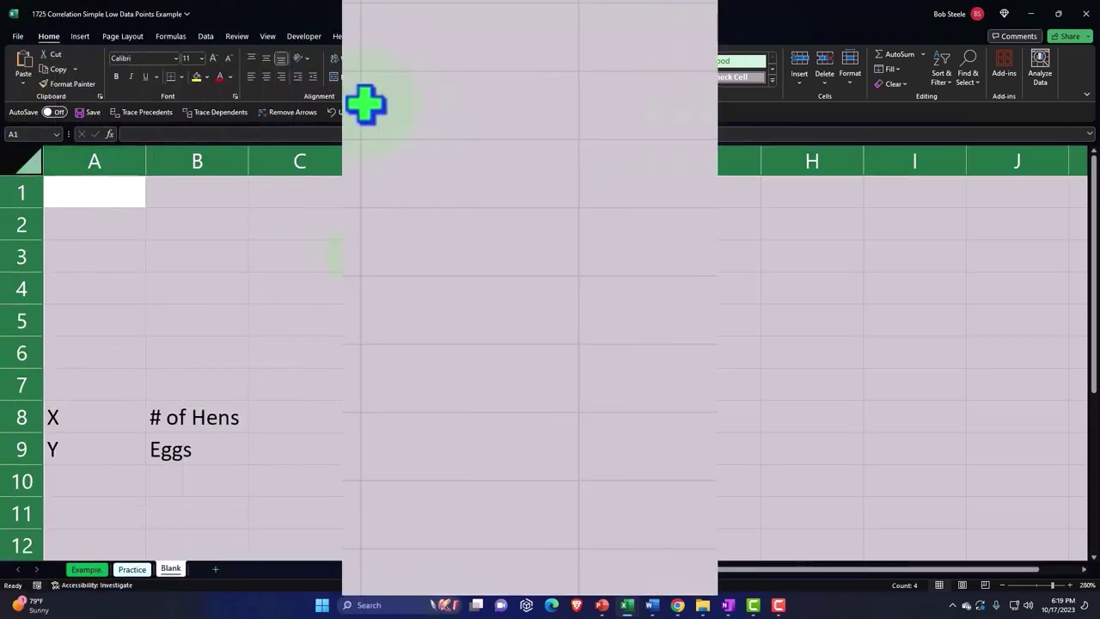
right_click(365, 103)
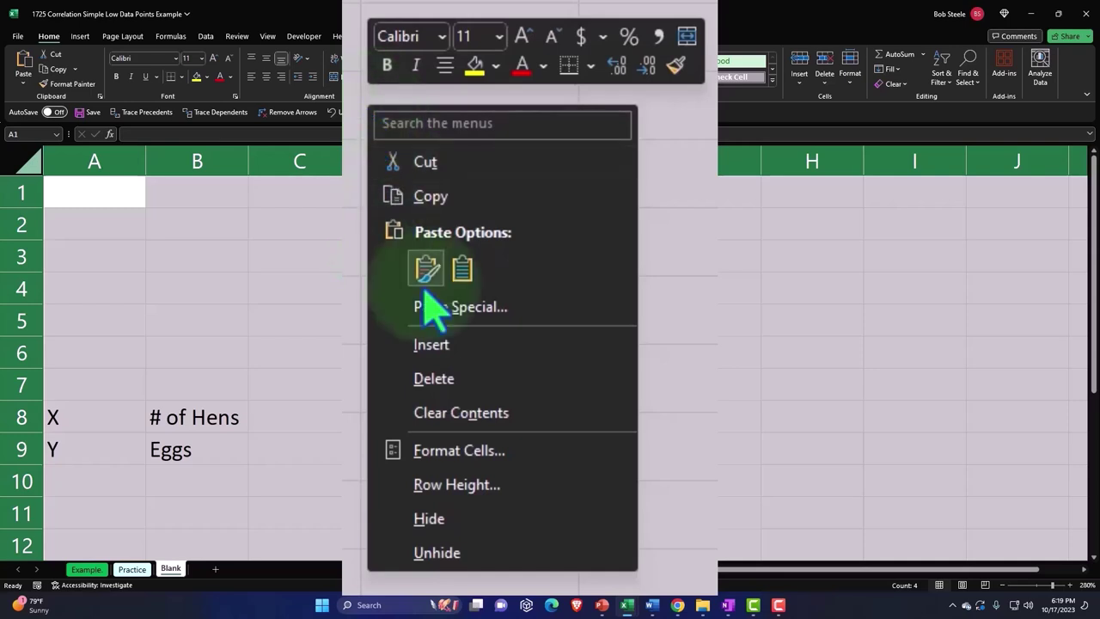
left_click(478, 454)
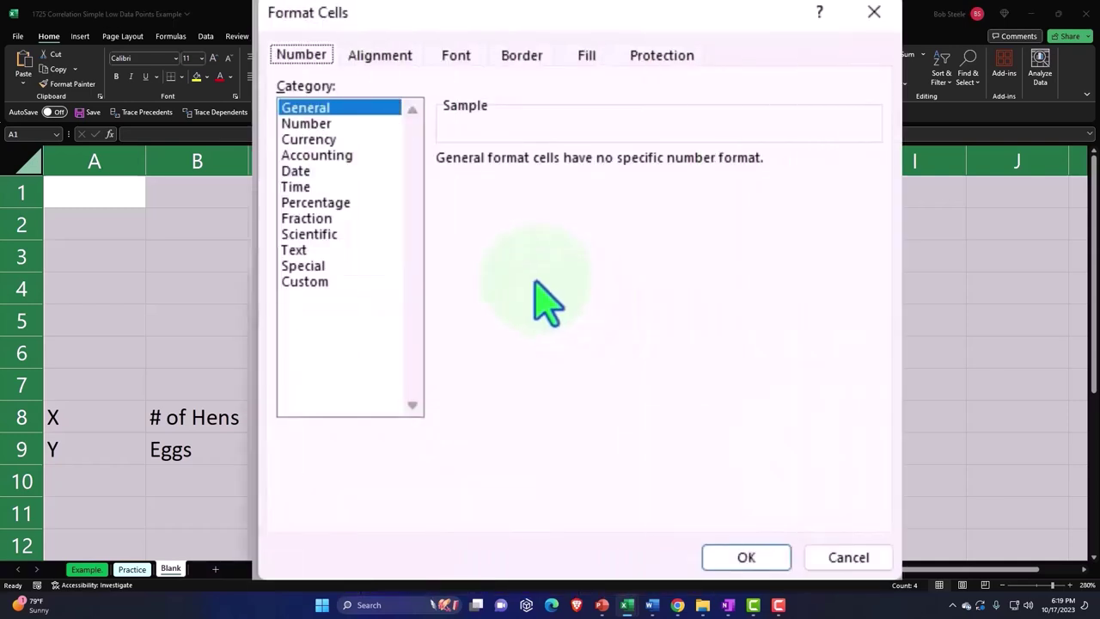
left_click(309, 140)
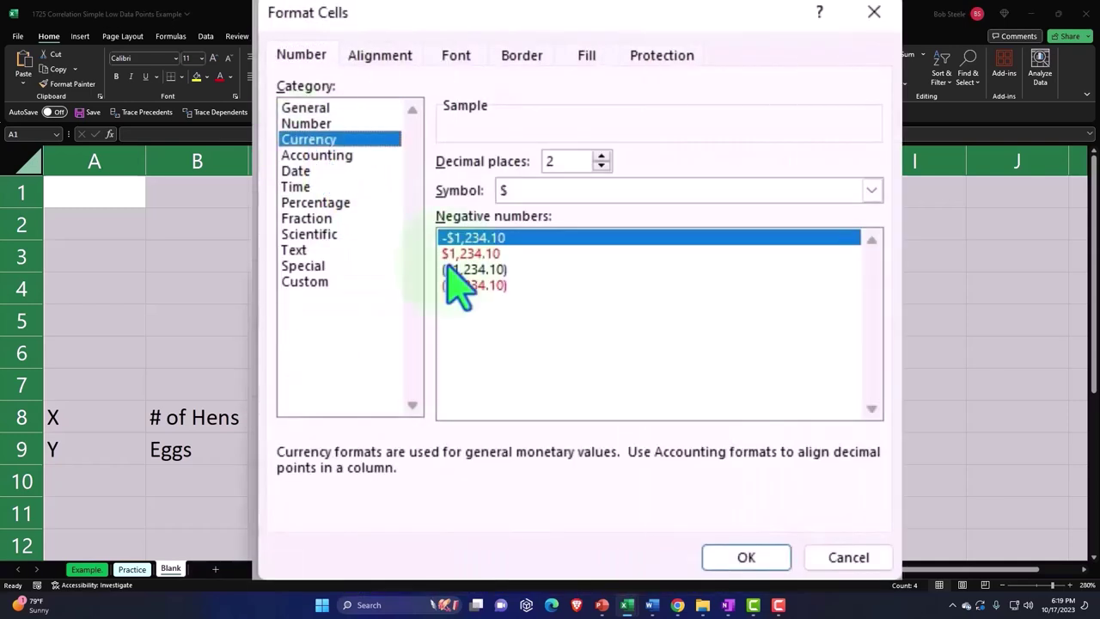
left_click(512, 286)
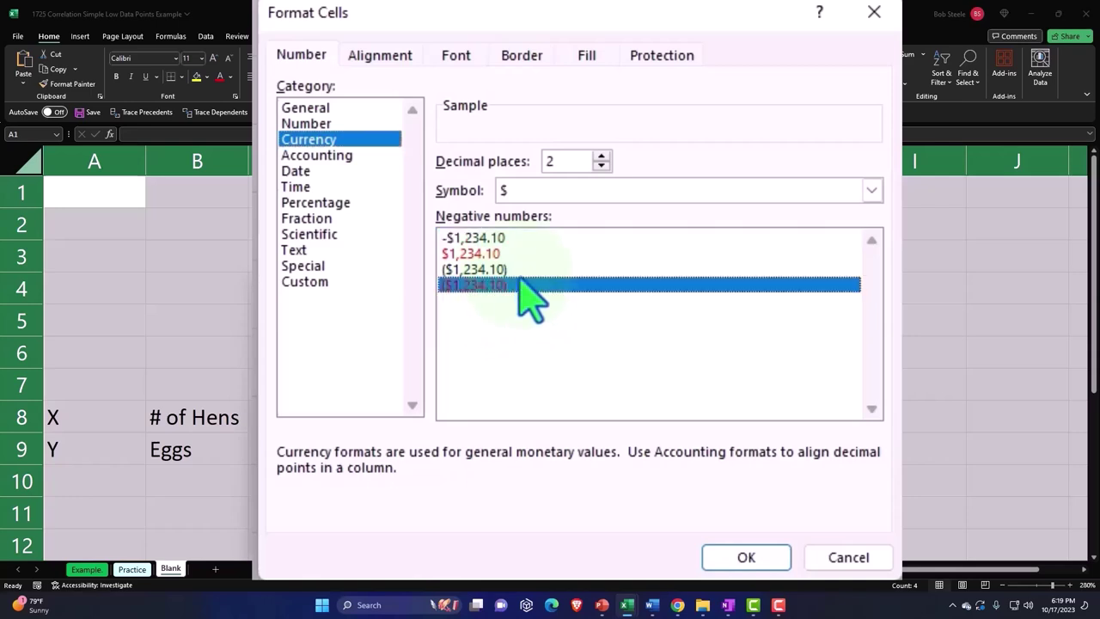
left_click(602, 191)
left_click(604, 214)
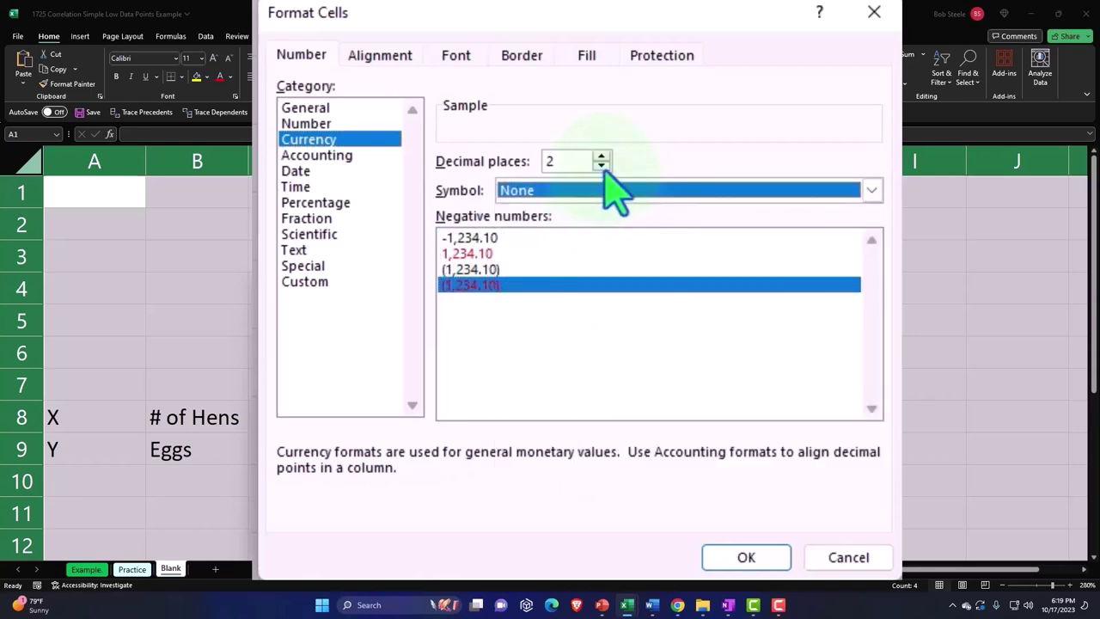
left_click(601, 165)
left_click(601, 165)
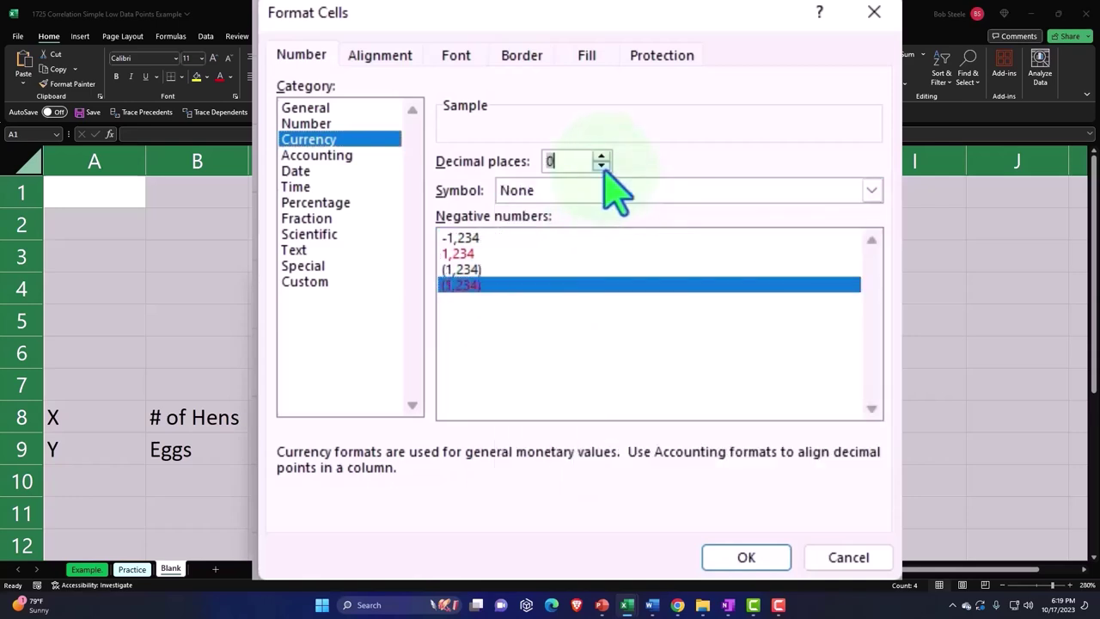
left_click(776, 557)
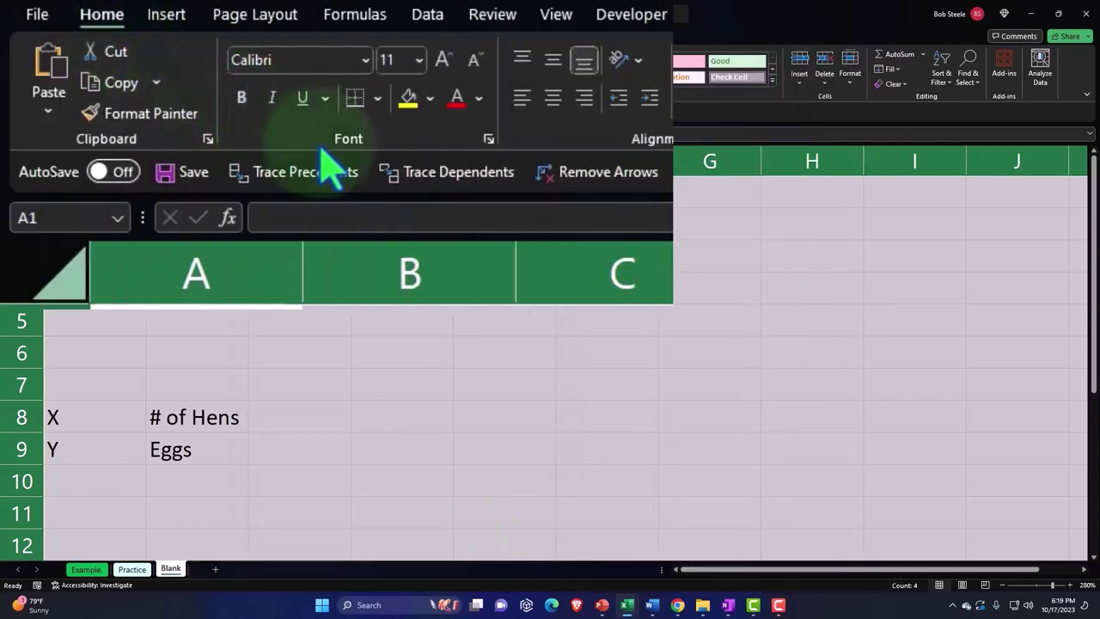
left_click(241, 108)
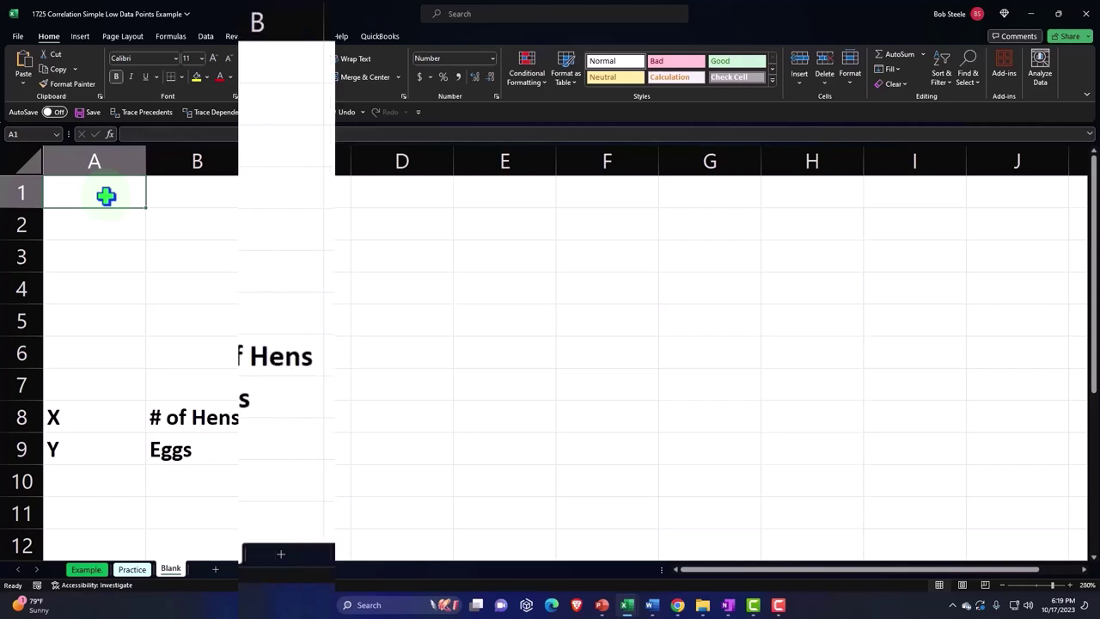
- Enter the headers X in A1 and Y in B1
type("X")
key("Tab")
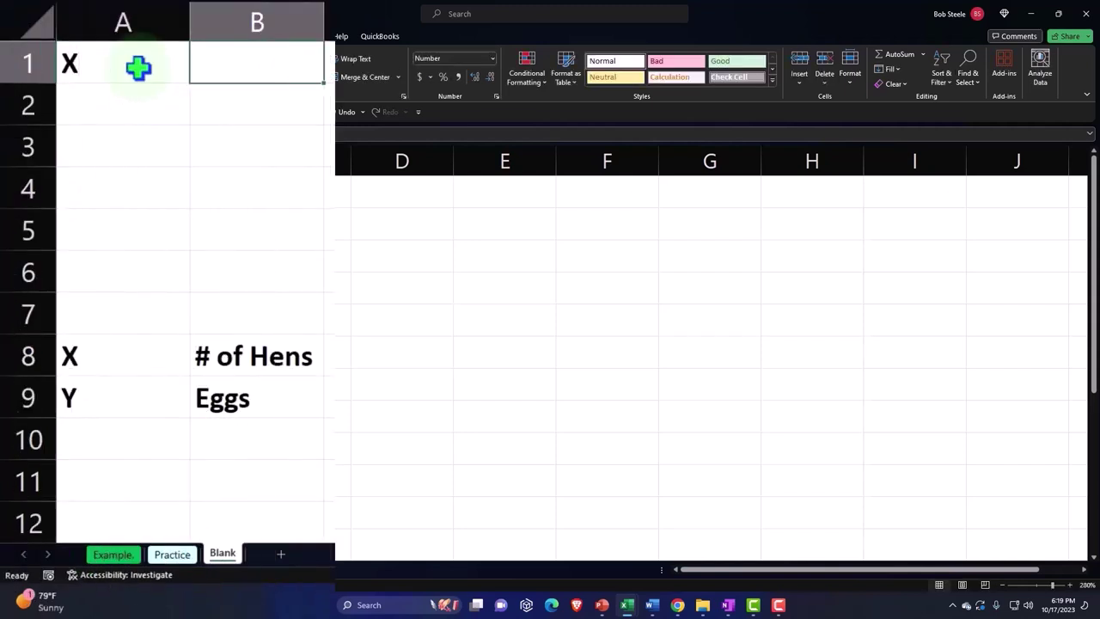
type("Y")
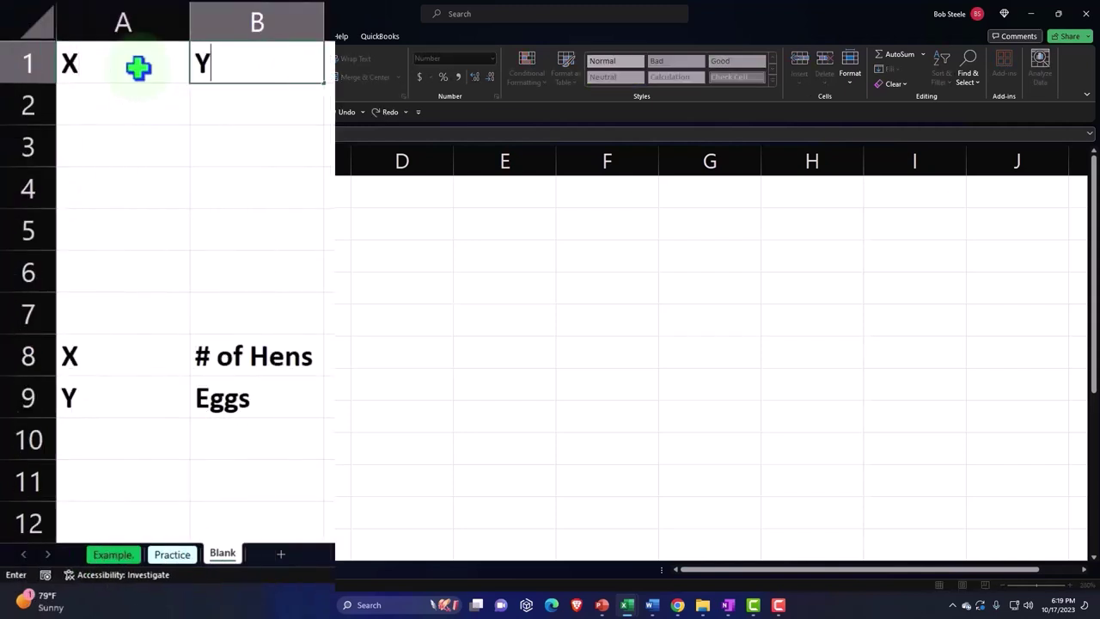
key("Return")
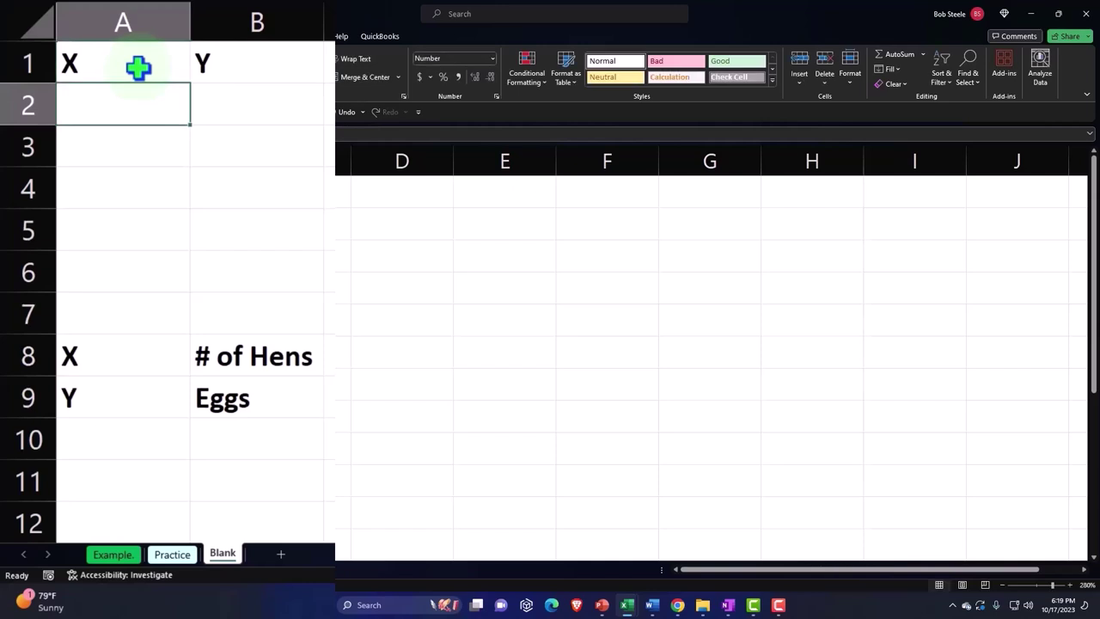
- Give the A1:B1 headers a black fill, white text and centre alignment
left_click_drag(138, 68, 202, 67)
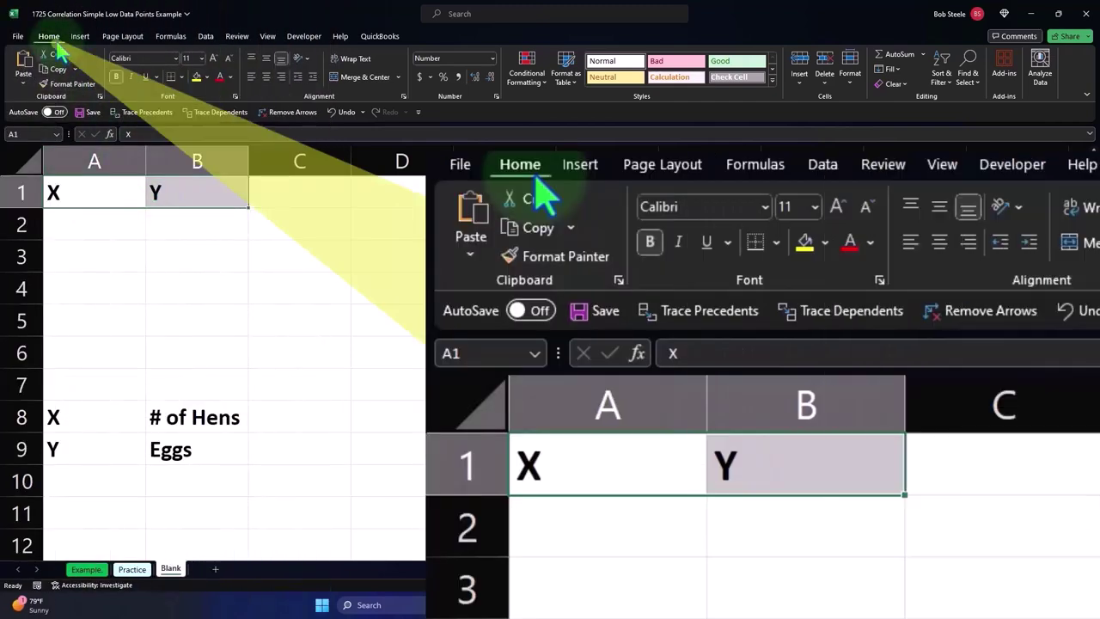
left_click(207, 77)
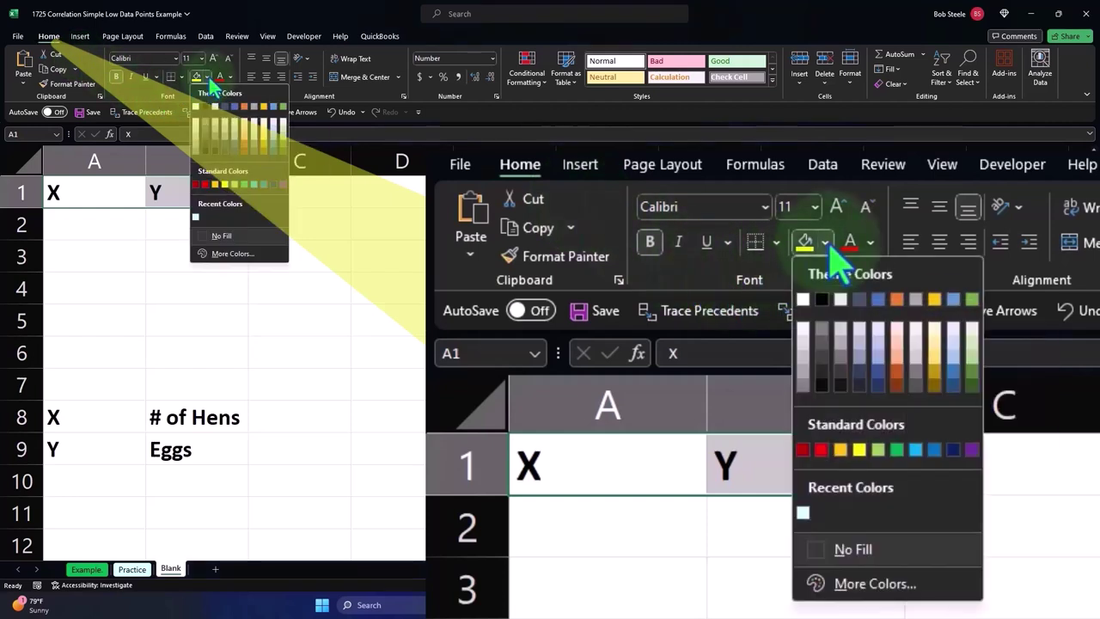
left_click(205, 105)
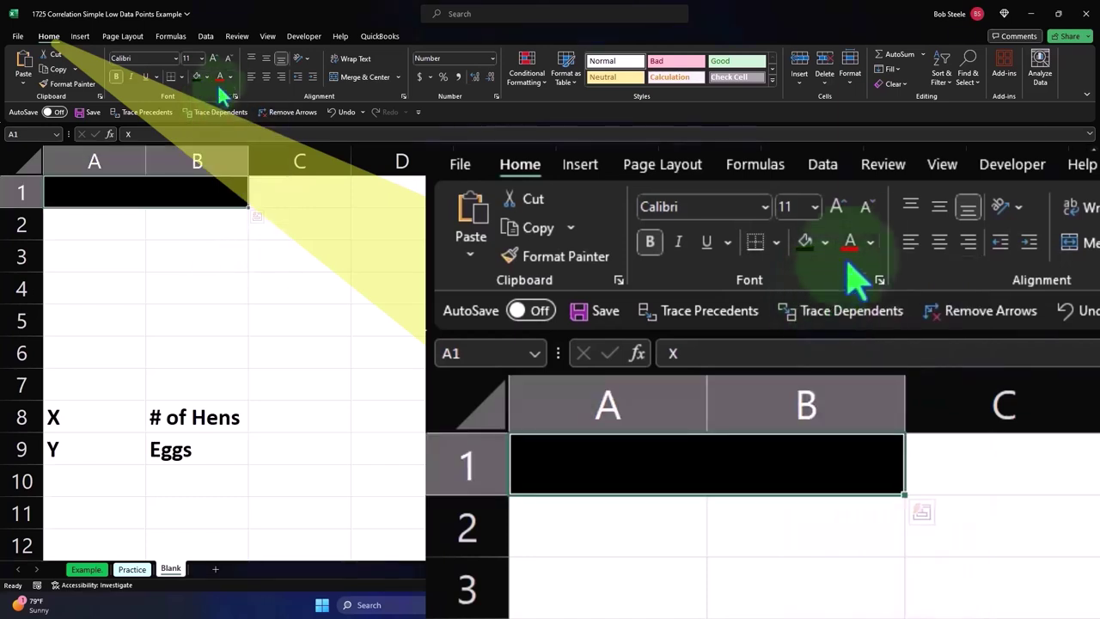
left_click(229, 77)
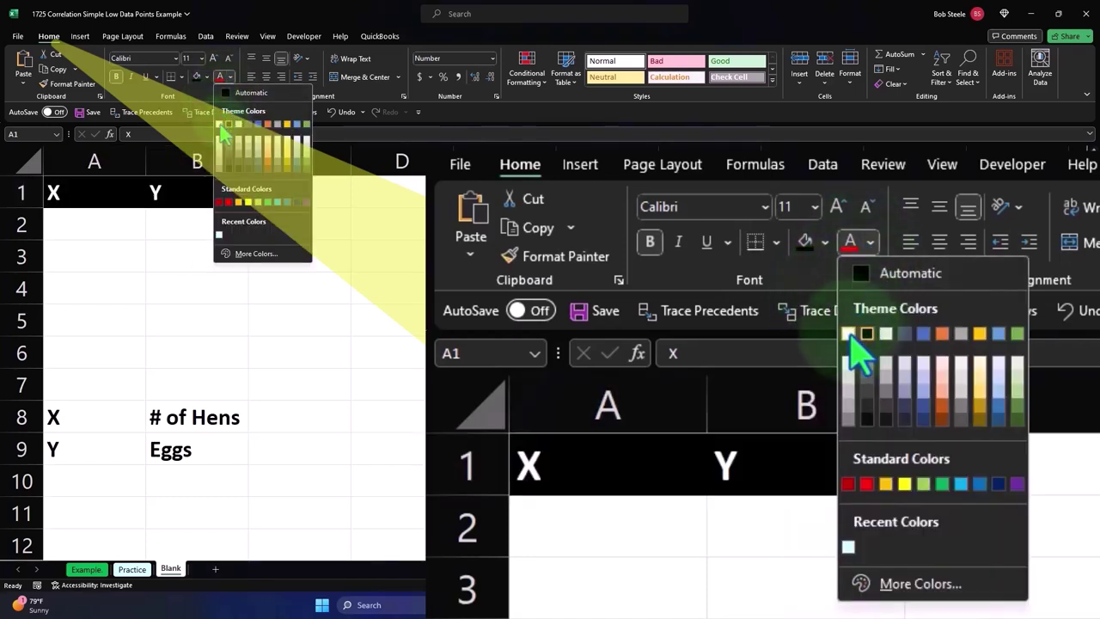
left_click(220, 125)
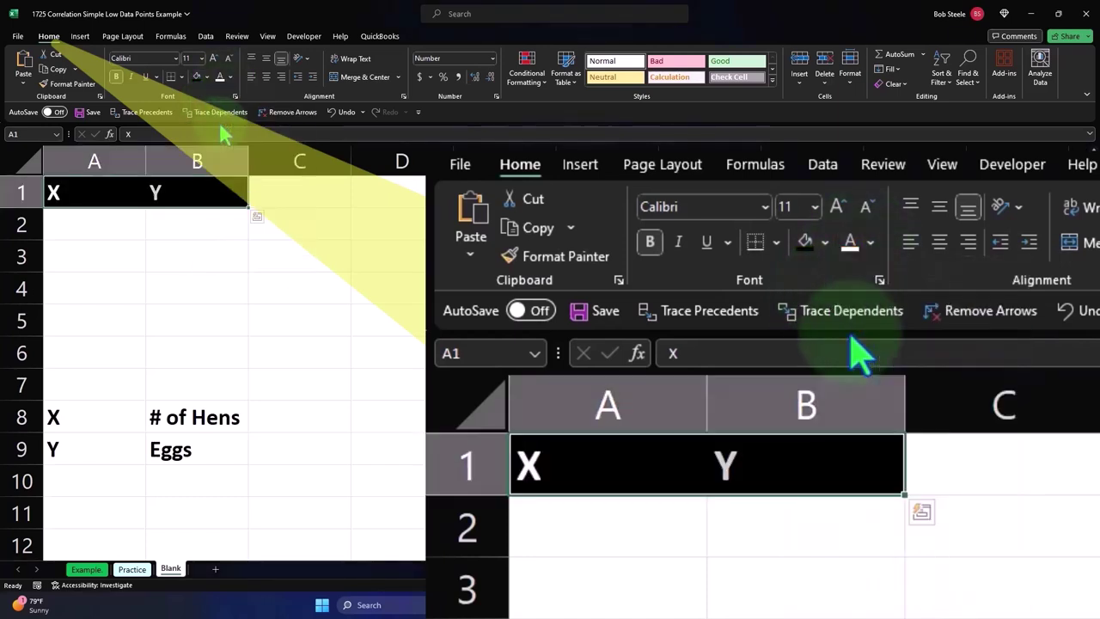
left_click(268, 79)
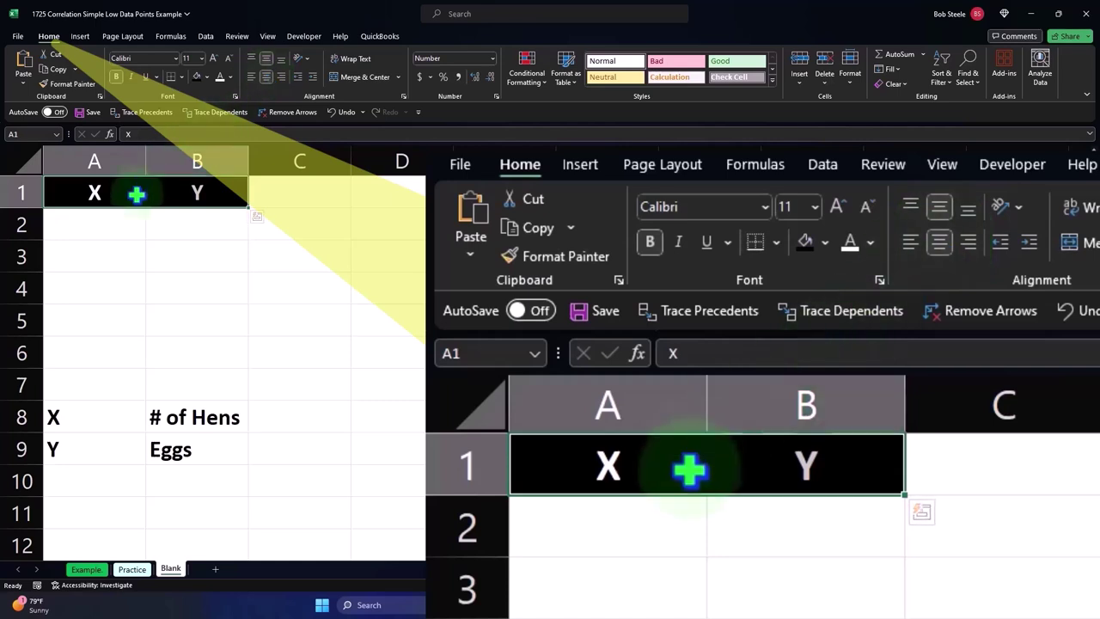
left_click(114, 215)
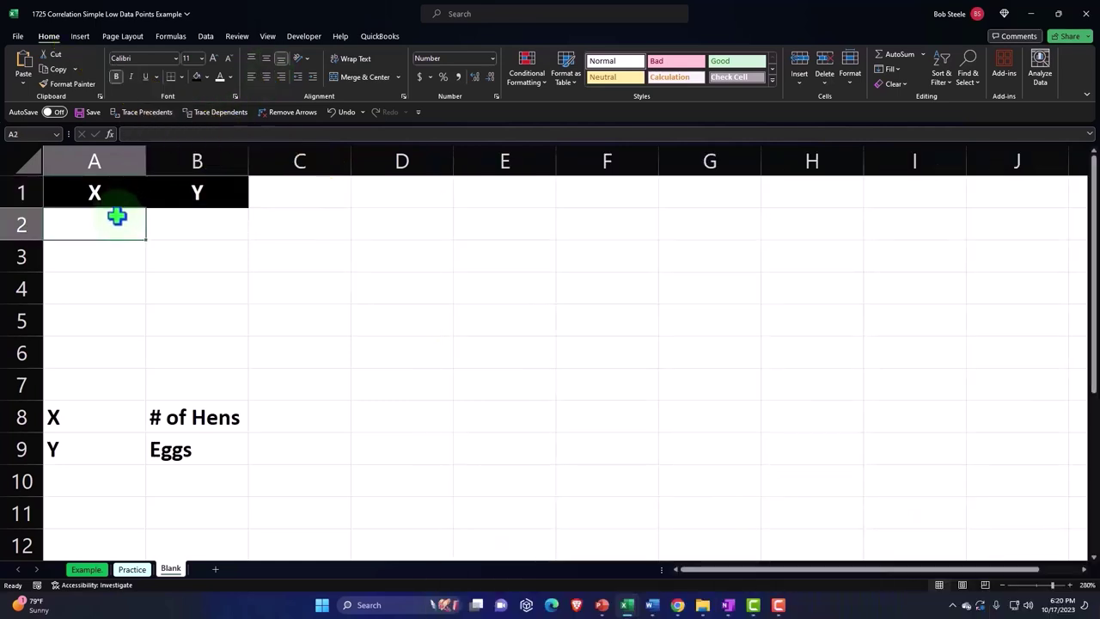
- Enter the X values 3, 5, 6 and 7 in A2:A5
type("3")
key("Return")
type("5")
key("Return")
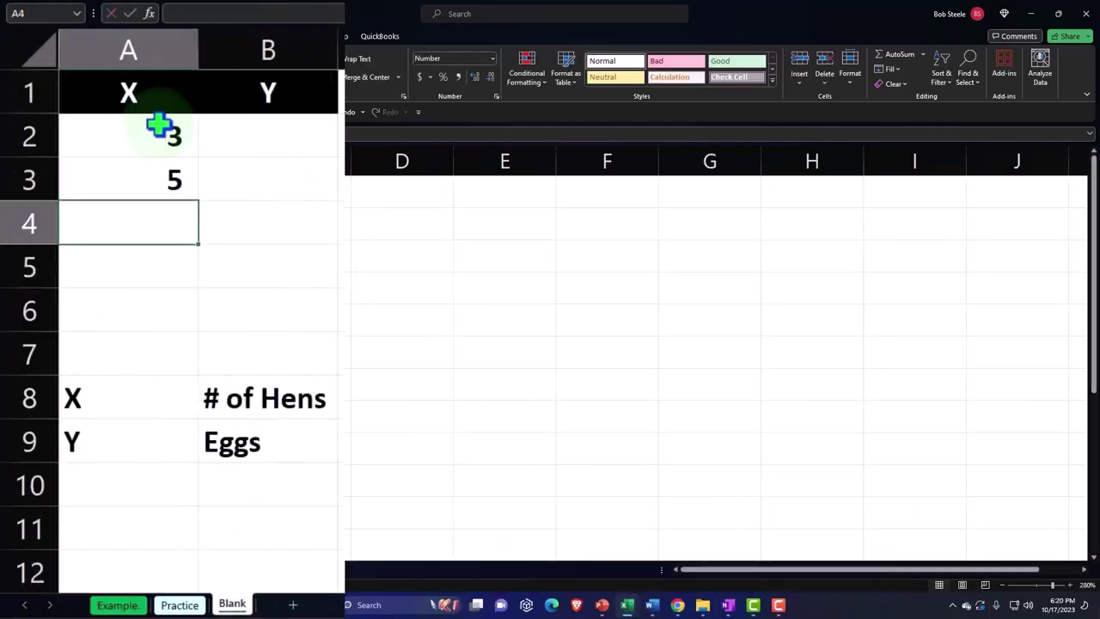
type("6")
key("Return")
type("7")
key("Return")
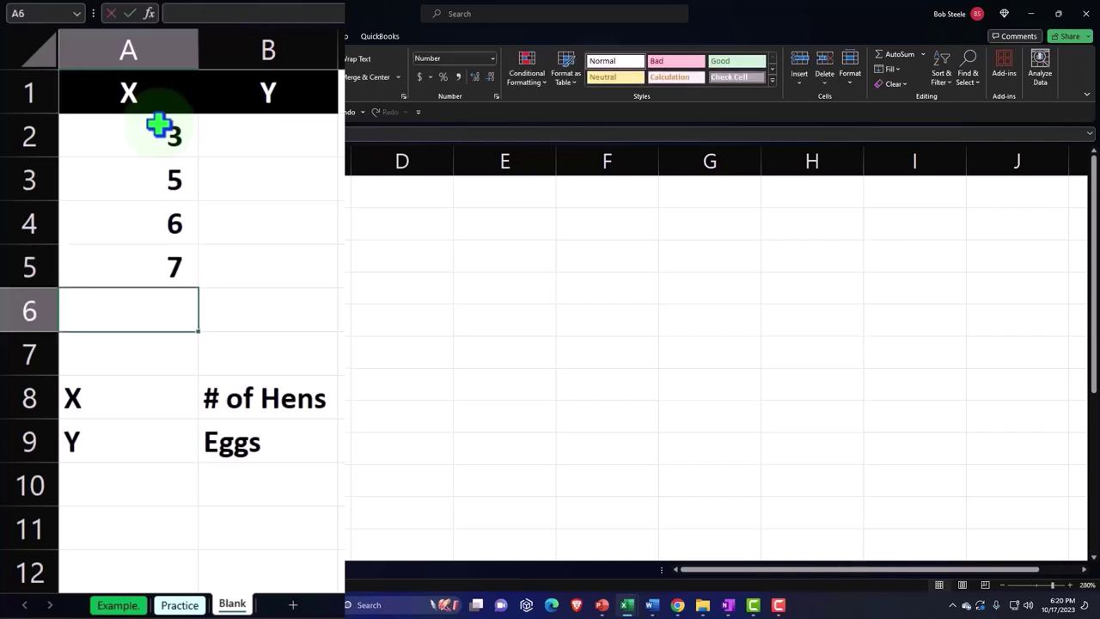
- Enter the Y values 105, 185, 201 and 345 in B2:B5
key("Right")
key("Up")
key("Up")
key("Up")
key("Up")
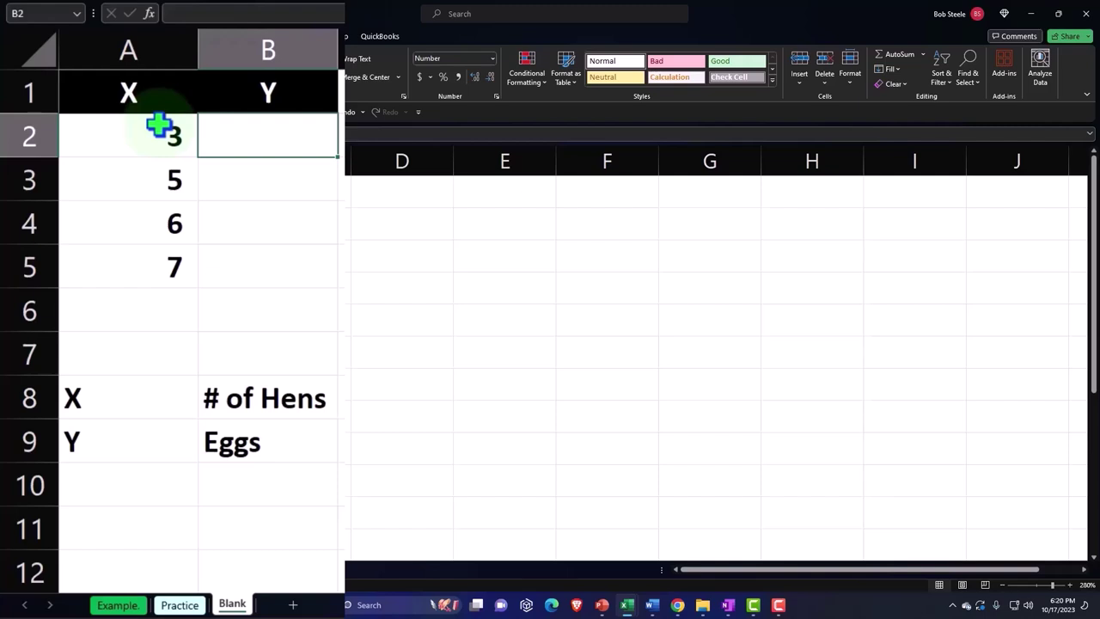
type("105")
key("Return")
type("18")
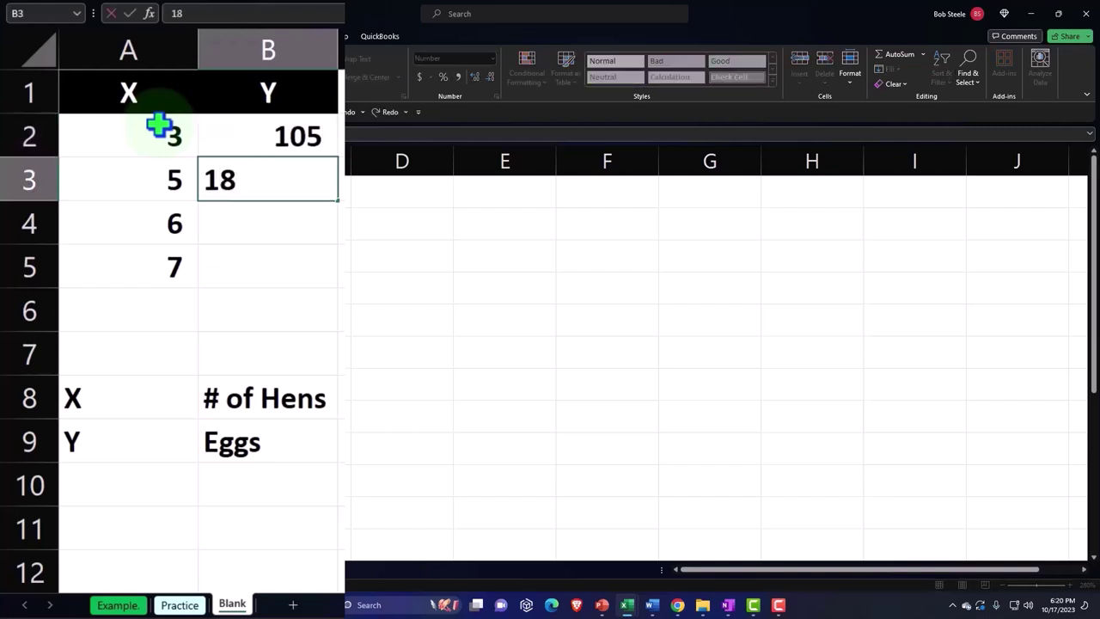
type("5")
key("Return")
type("201")
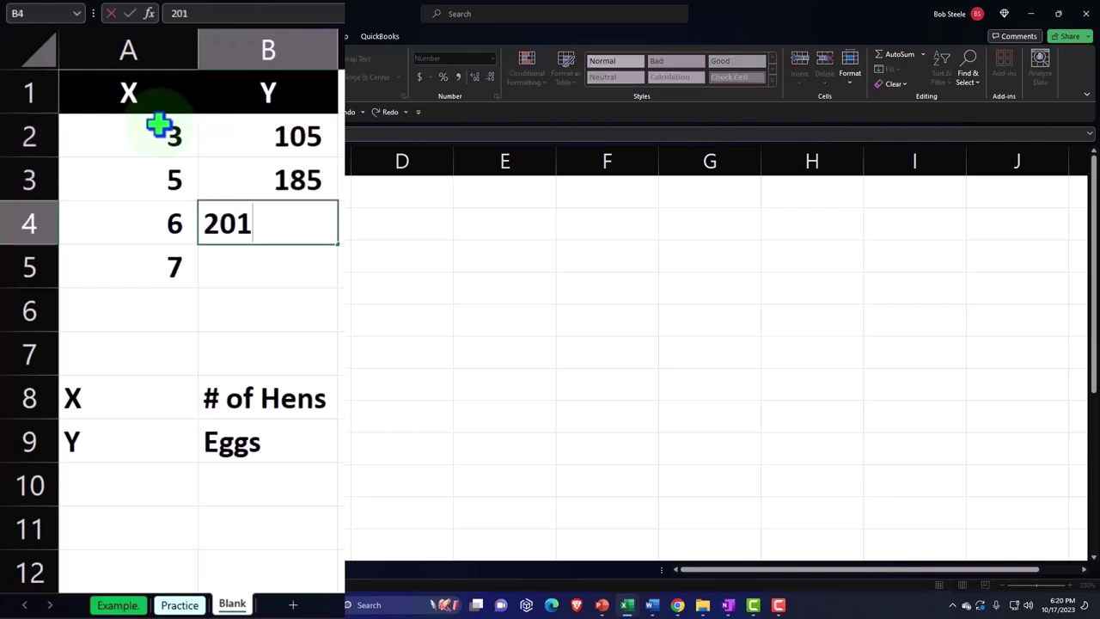
key("Return")
type("345")
key("Return")
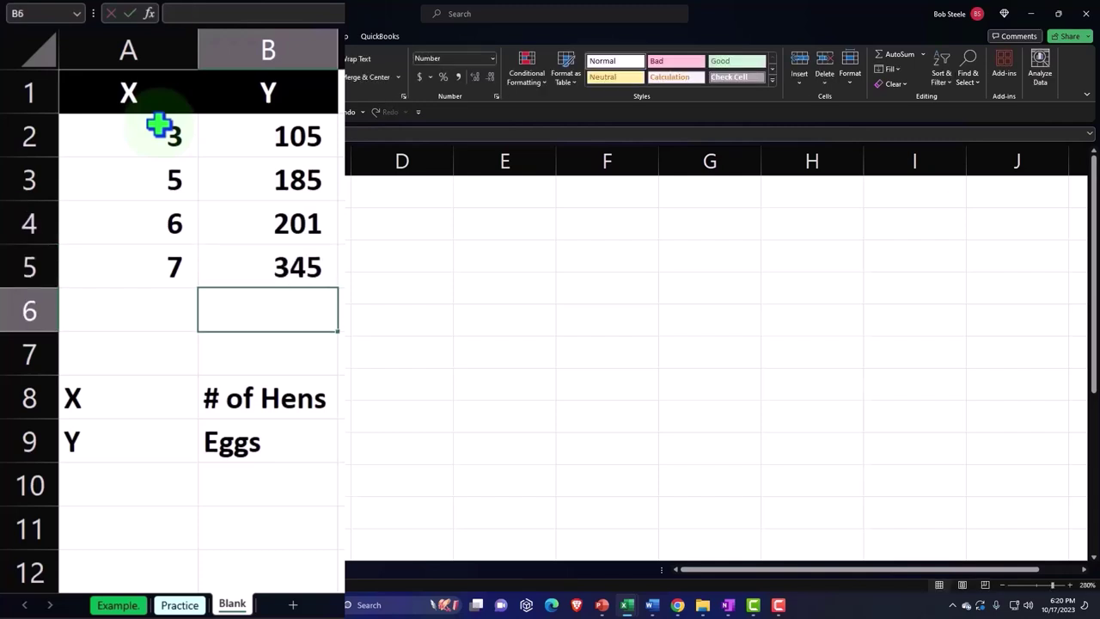
- Give data cells A2:B5 a light cyan fill and all borders, then select labels A8:B9
left_click_drag(159, 125, 258, 266)
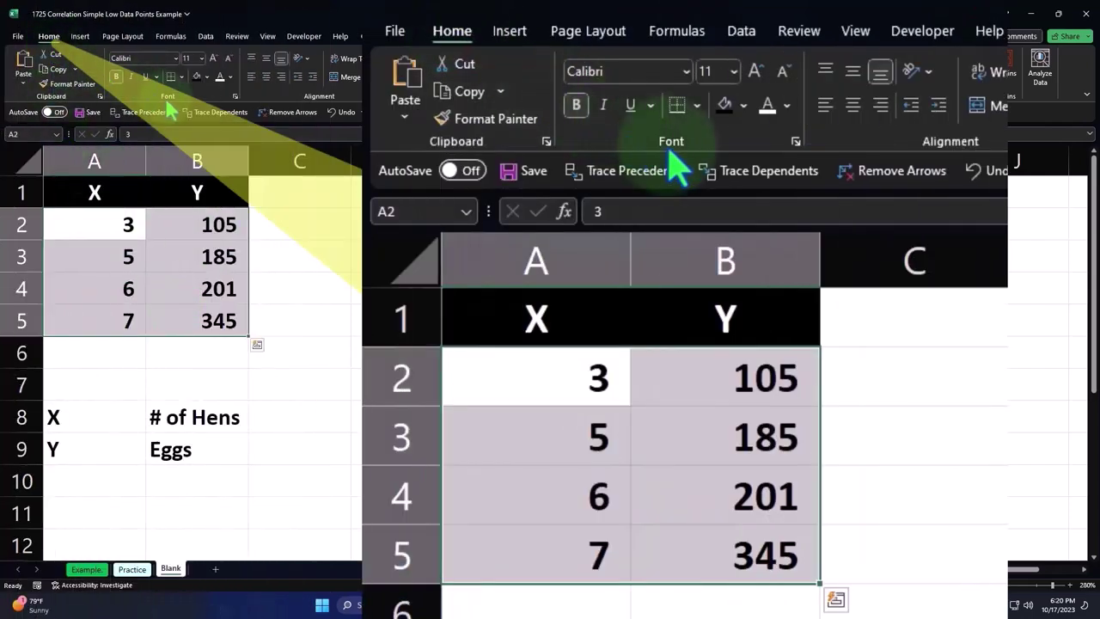
left_click(181, 76)
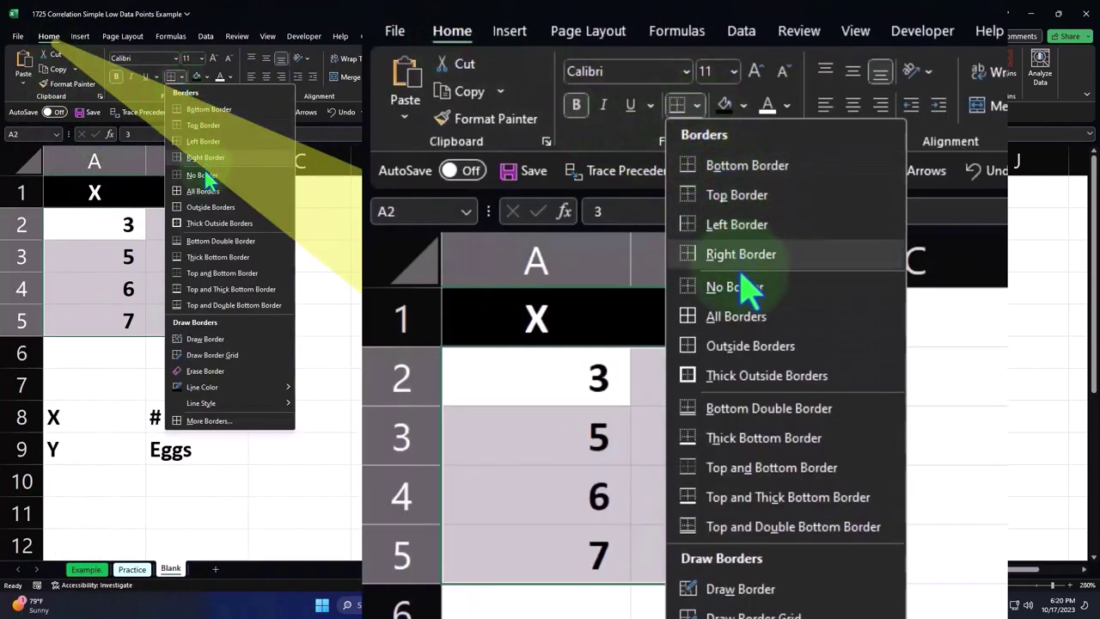
left_click(207, 209)
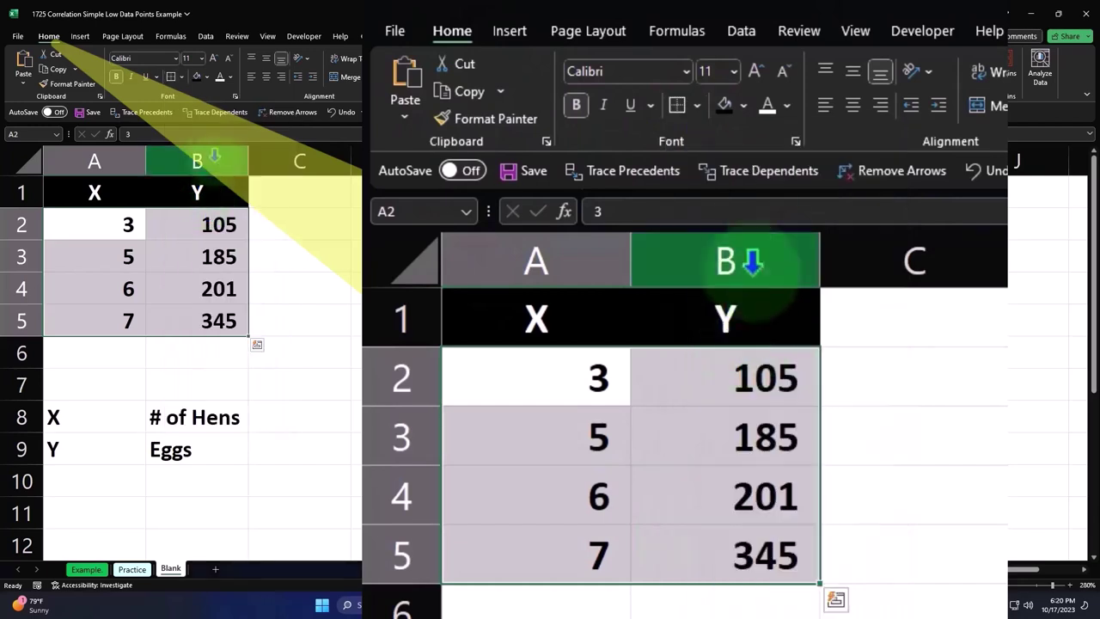
left_click(206, 77)
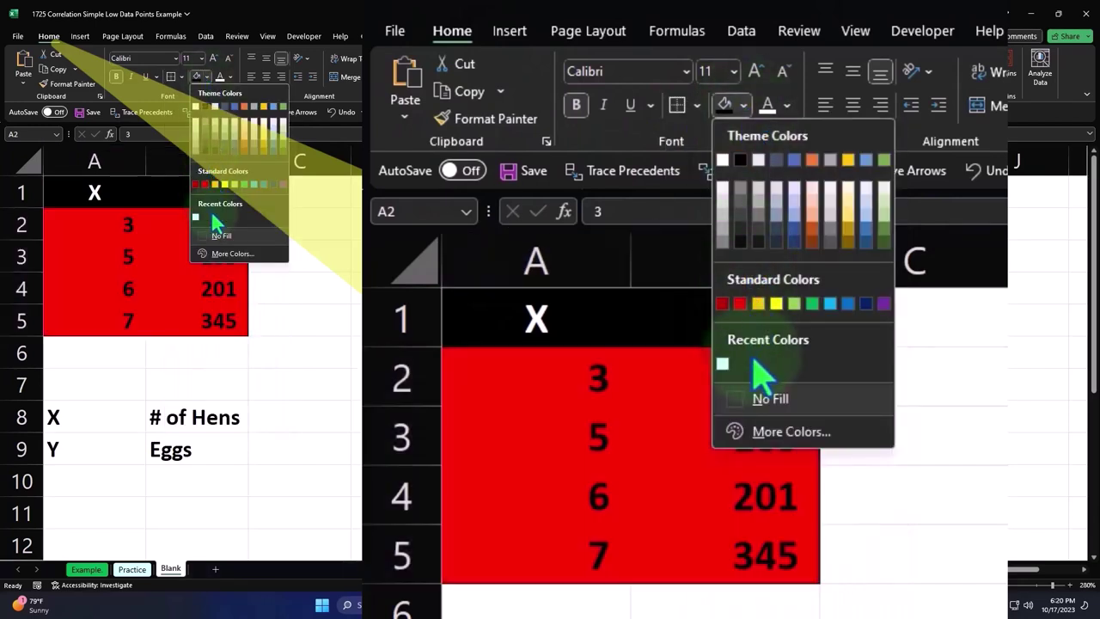
left_click(228, 252)
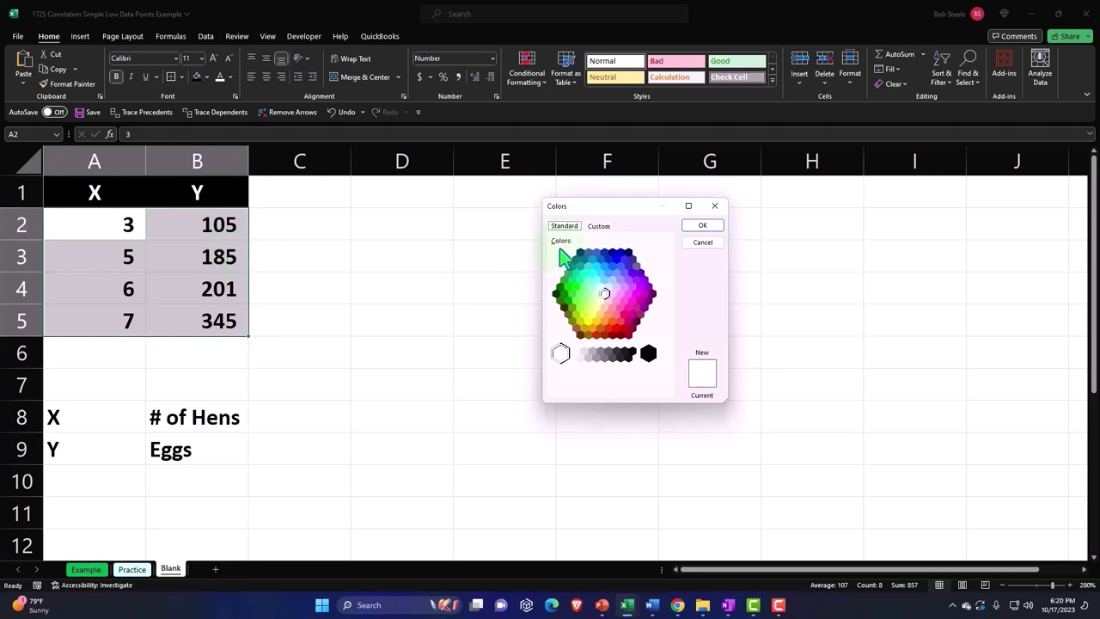
left_click(653, 349)
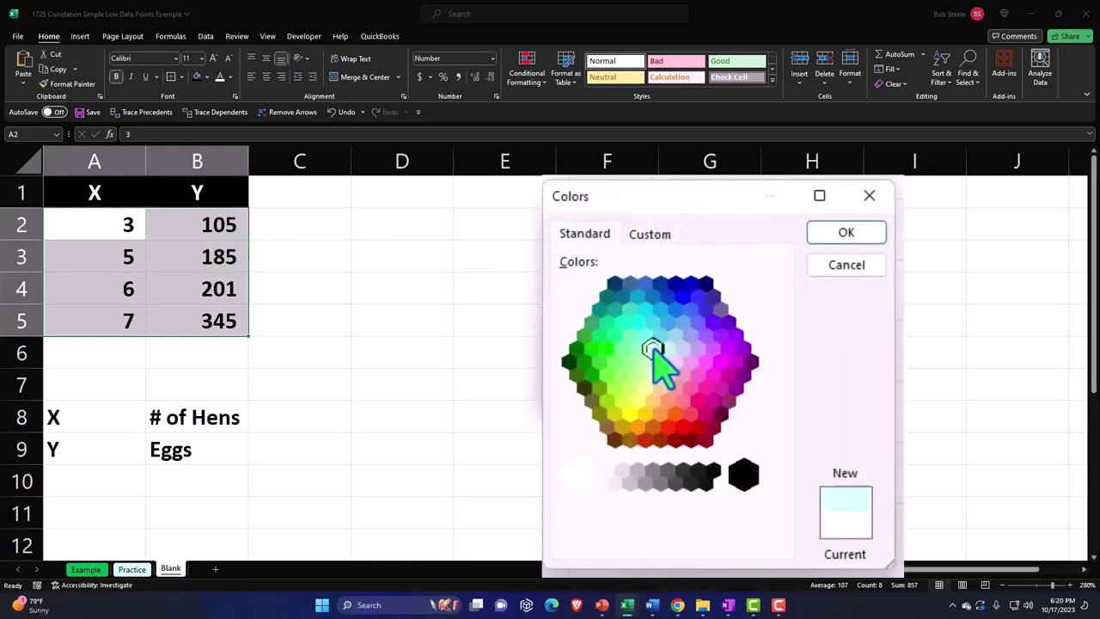
left_click(823, 234)
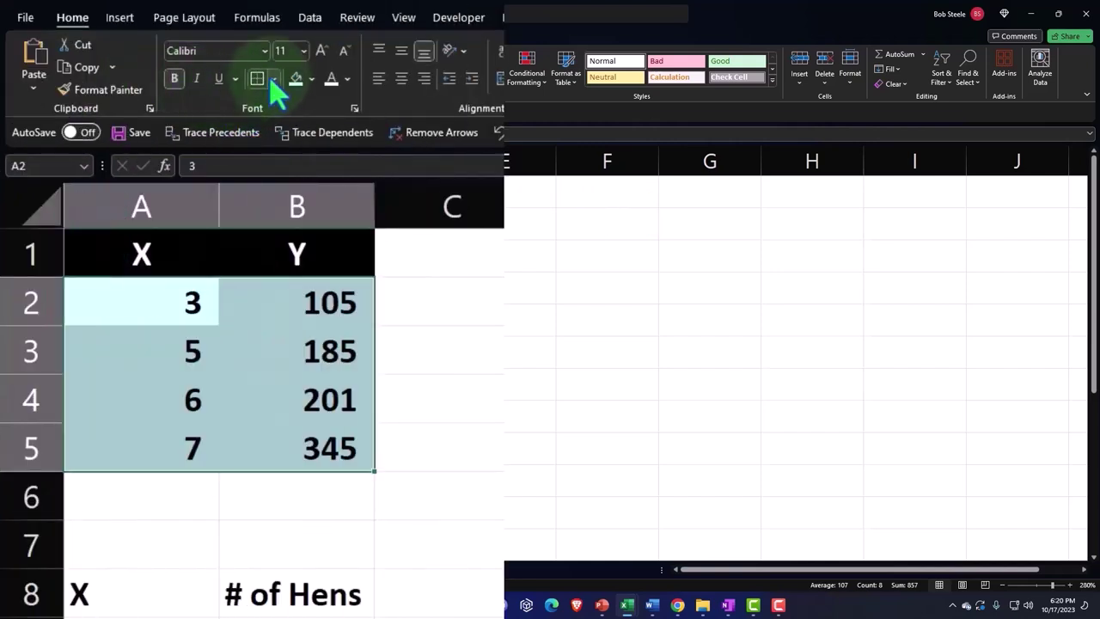
left_click(273, 80)
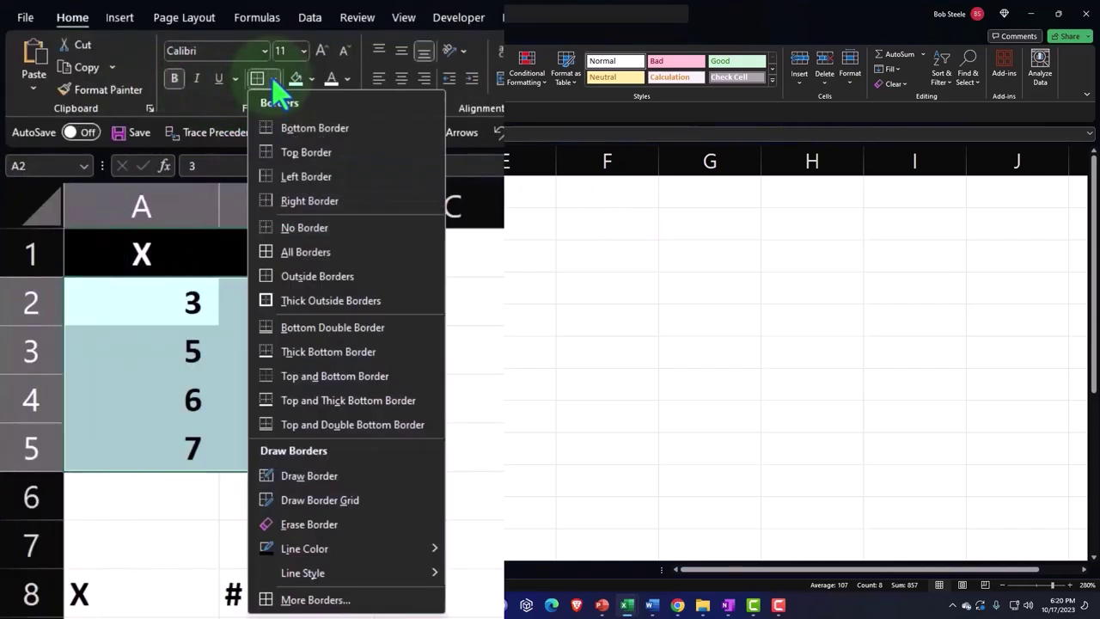
left_click(306, 252)
left_click_drag(118, 417, 180, 440)
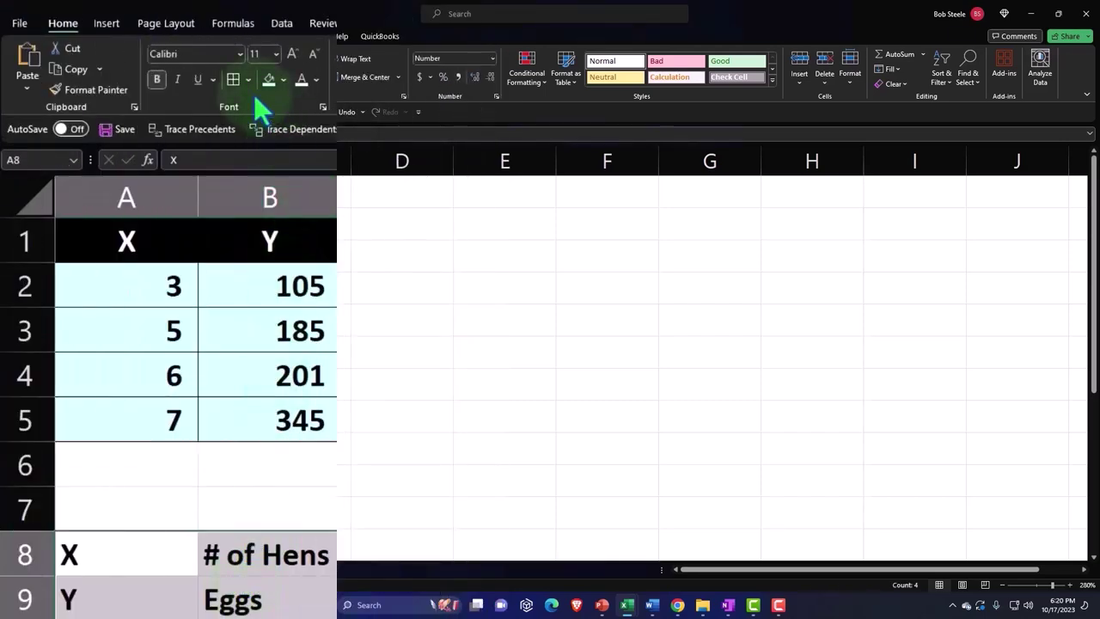
left_click(176, 220)
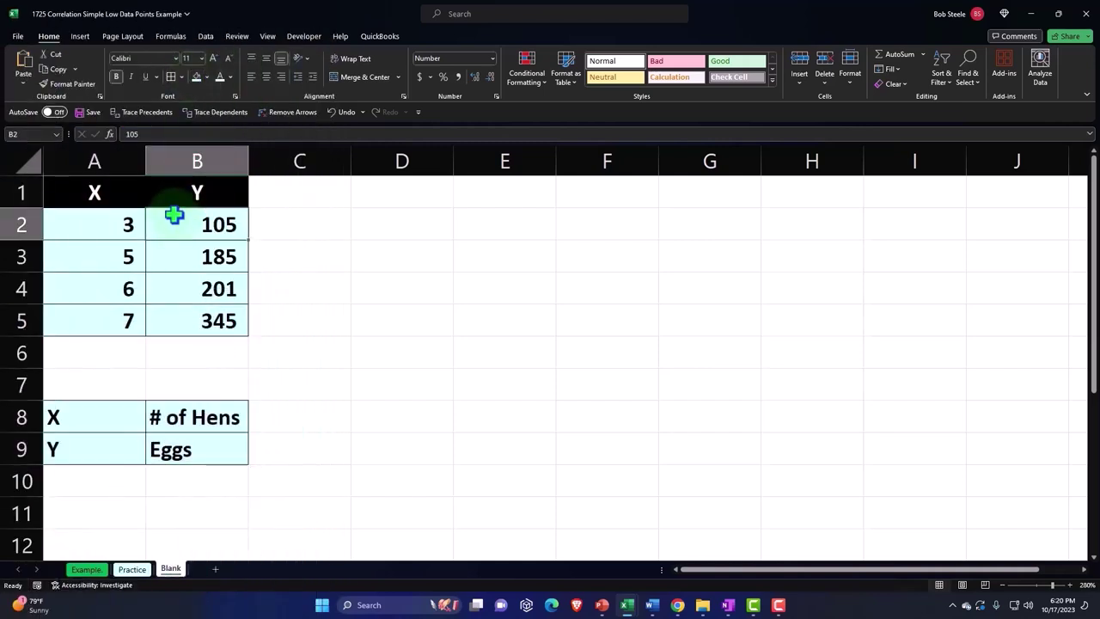
left_click_drag(150, 155, 104, 161)
- Narrow column A to its numbers and shrink column C into a thin spacer
left_click(118, 157)
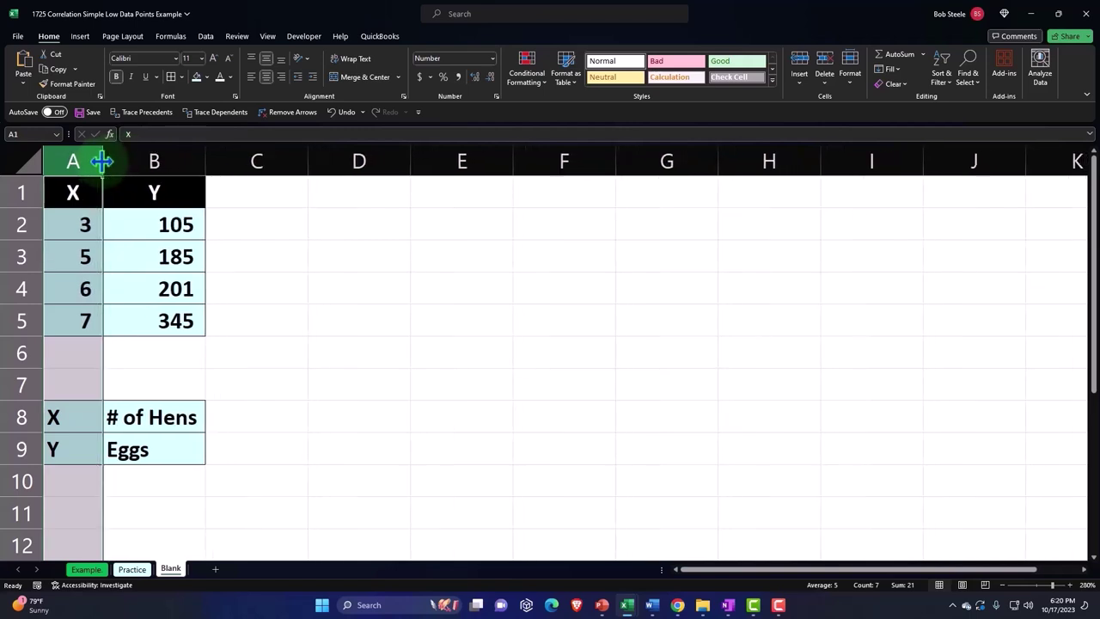
left_click(267, 228)
left_click_drag(307, 161, 229, 165)
left_click(335, 190)
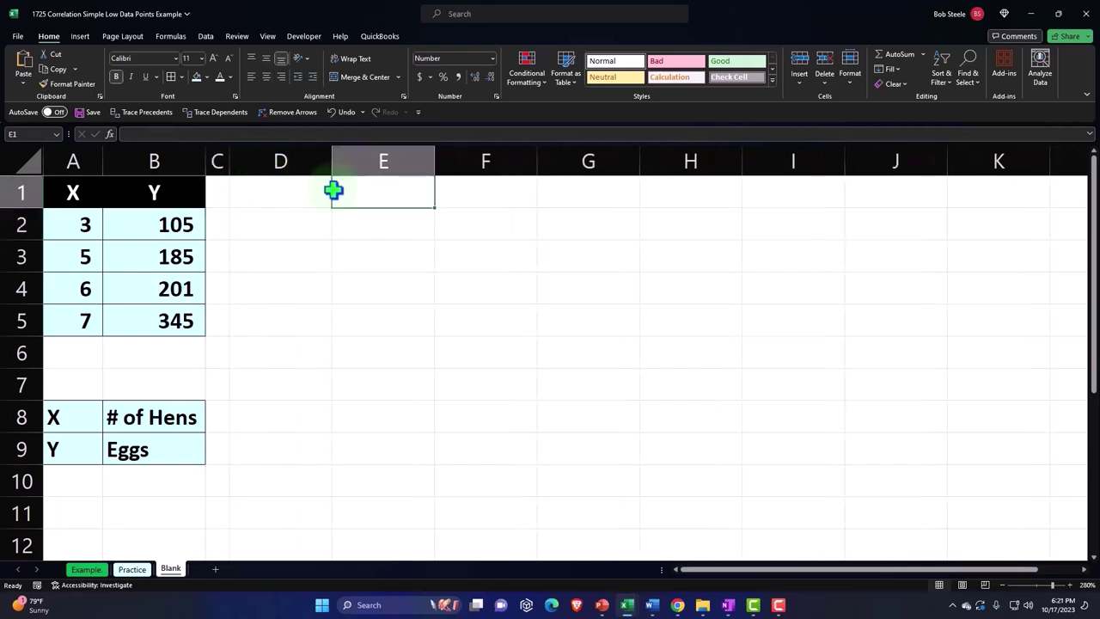
left_click(257, 197)
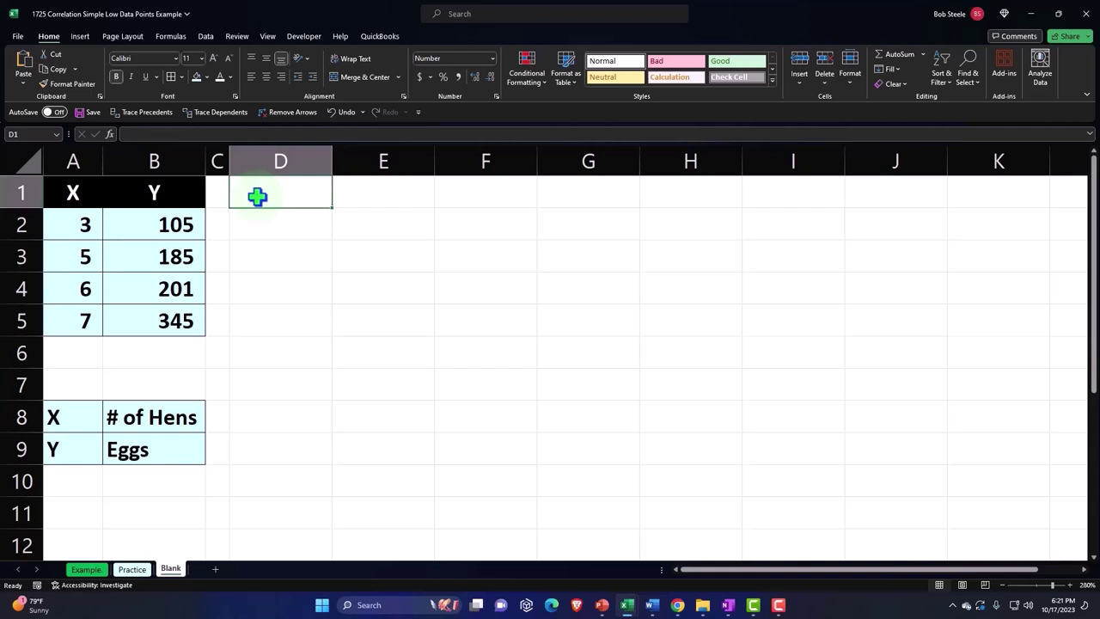
- Add X and Y headers in E1:F1 with the original headers' black-and-white formatting copied over
key("Right")
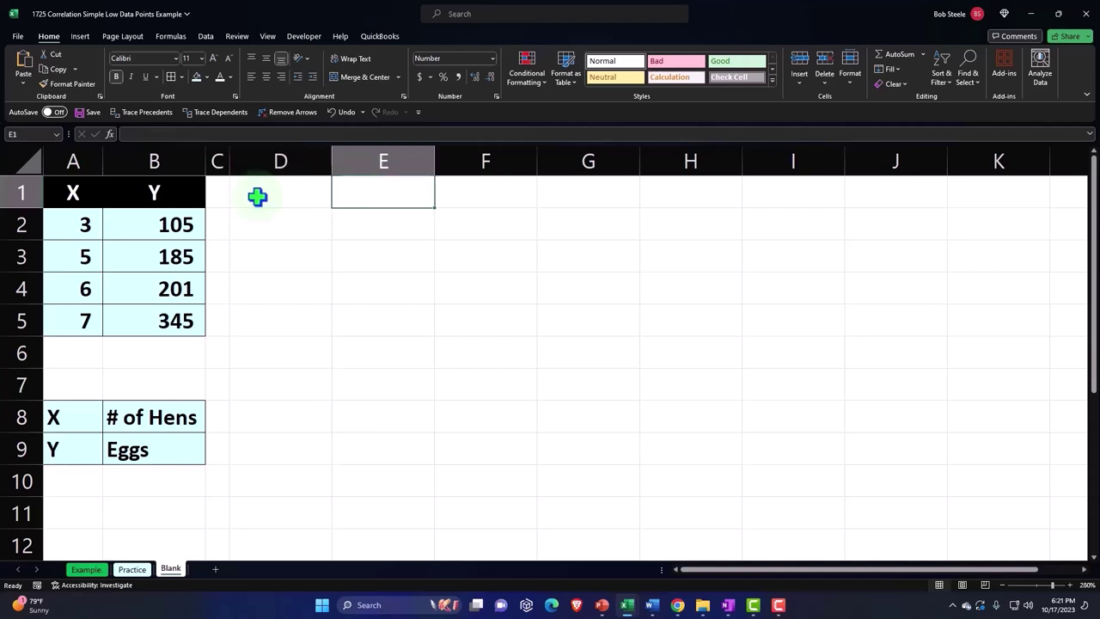
type("X")
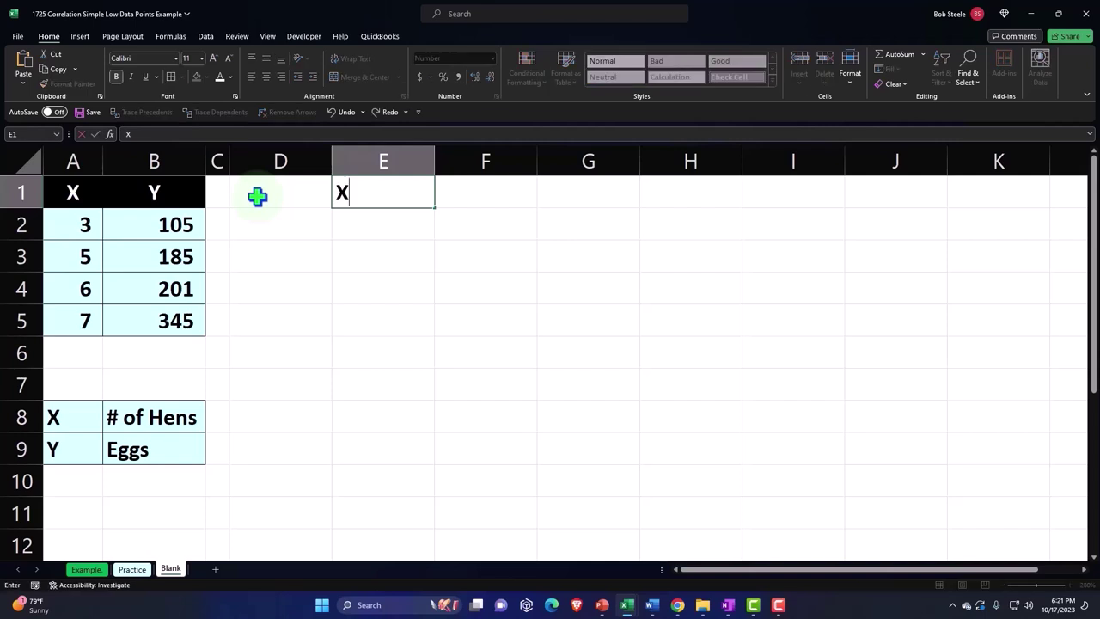
key("Tab")
type("Y")
key("Return")
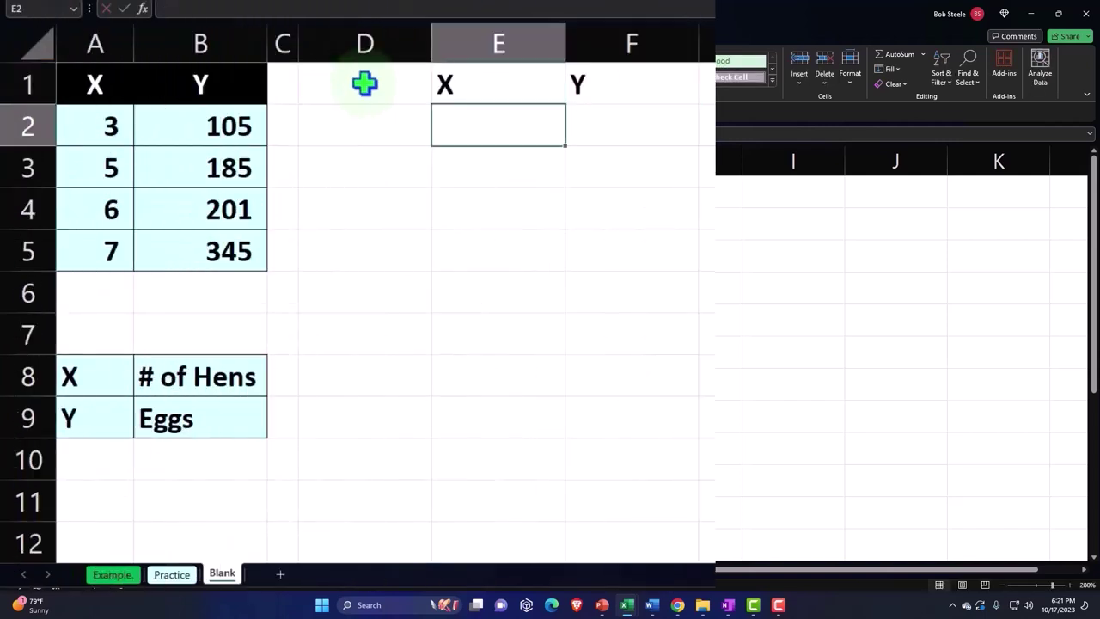
key("Up")
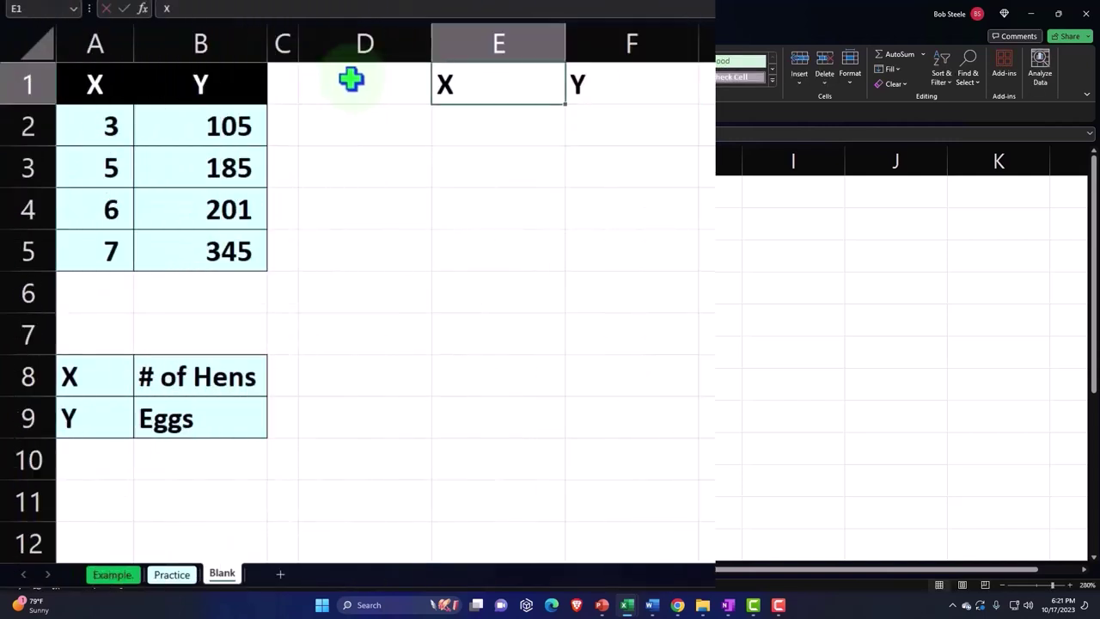
left_click_drag(119, 79, 142, 79)
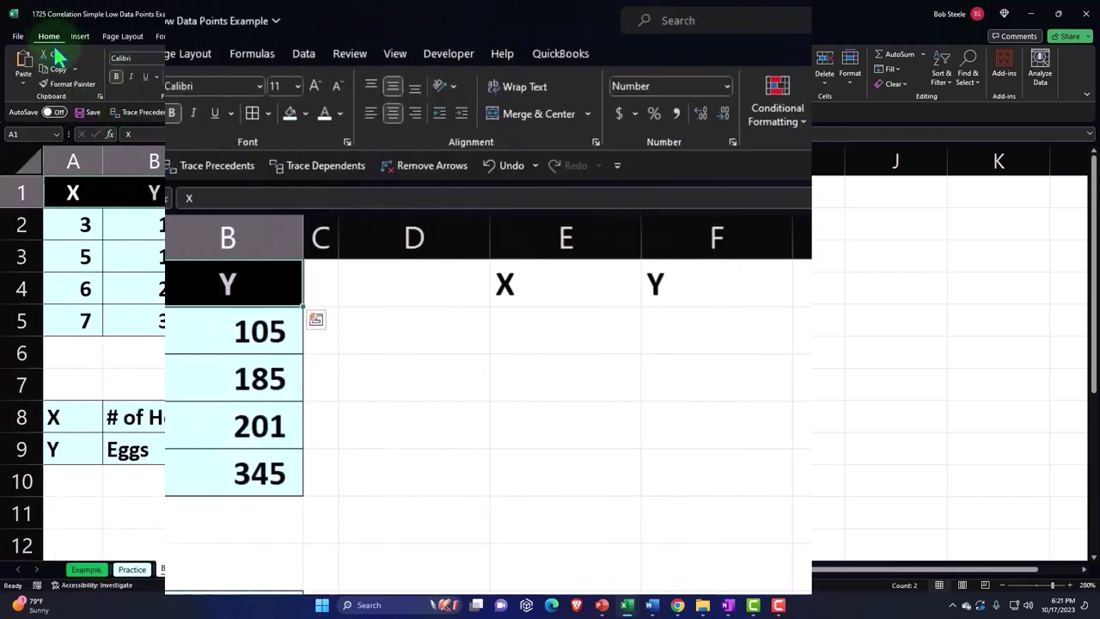
left_click(99, 129)
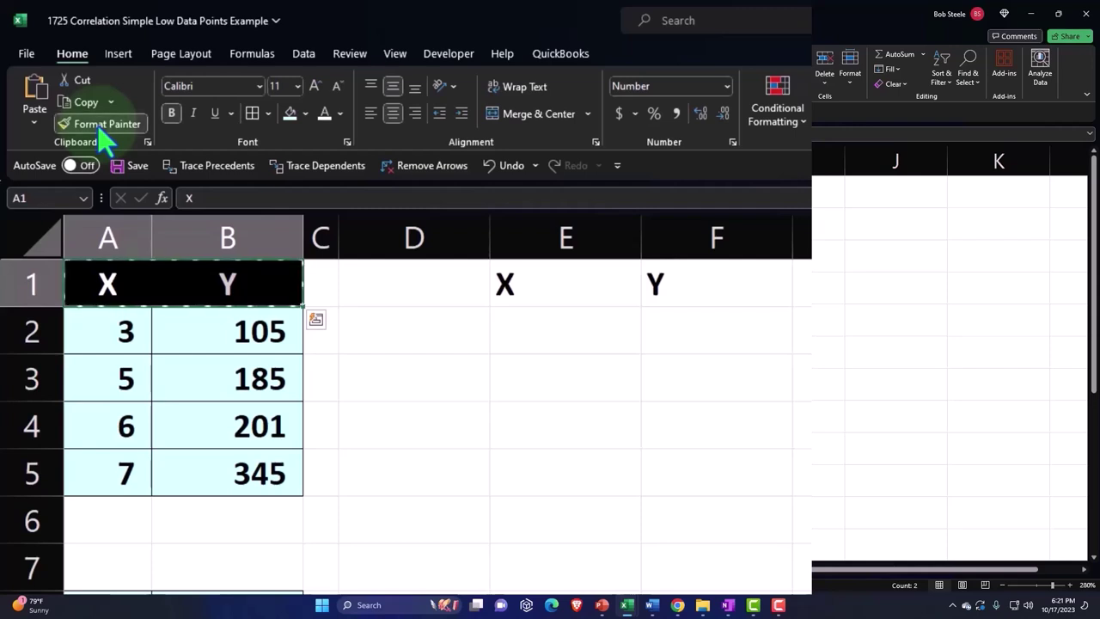
left_click(547, 272)
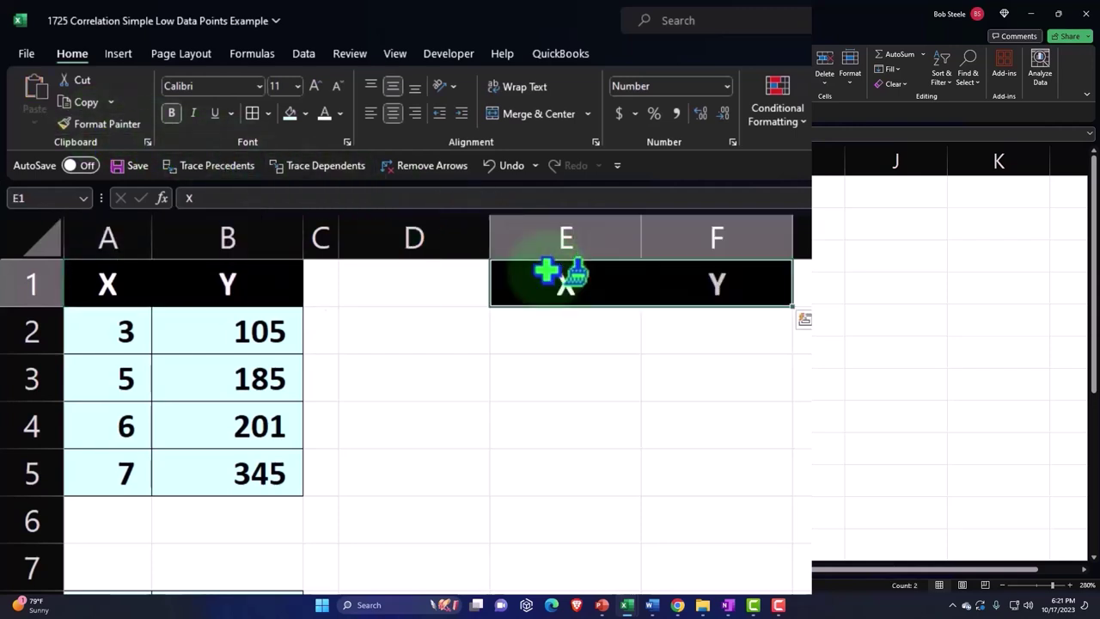
- Label rows D2 and D3 as Mean and SD, dropping a mistyped Variance label
left_click(280, 217)
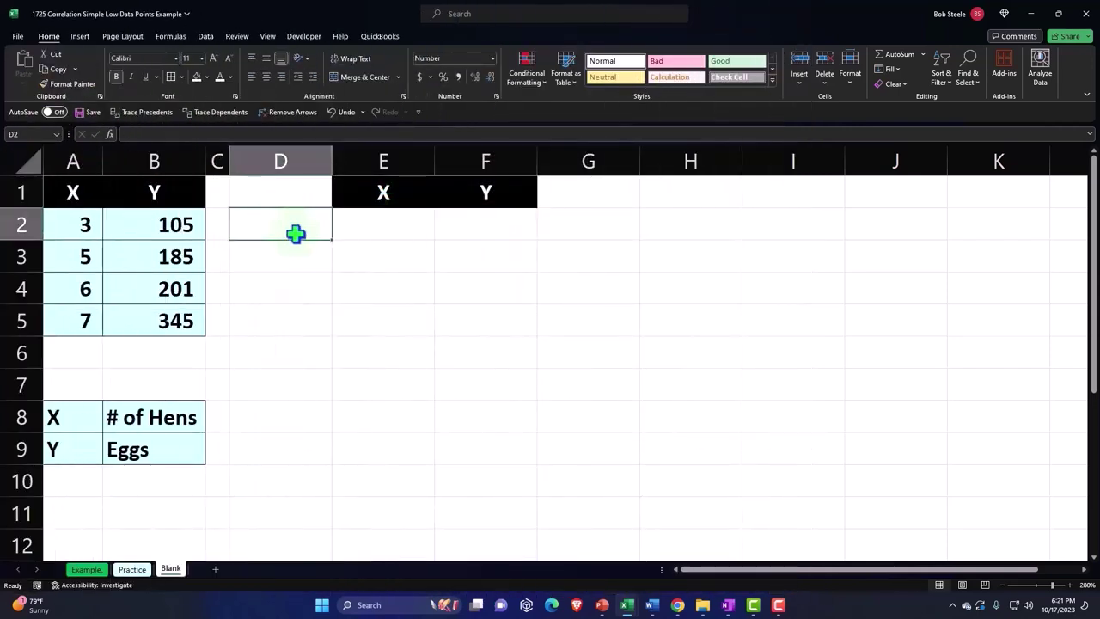
type("M")
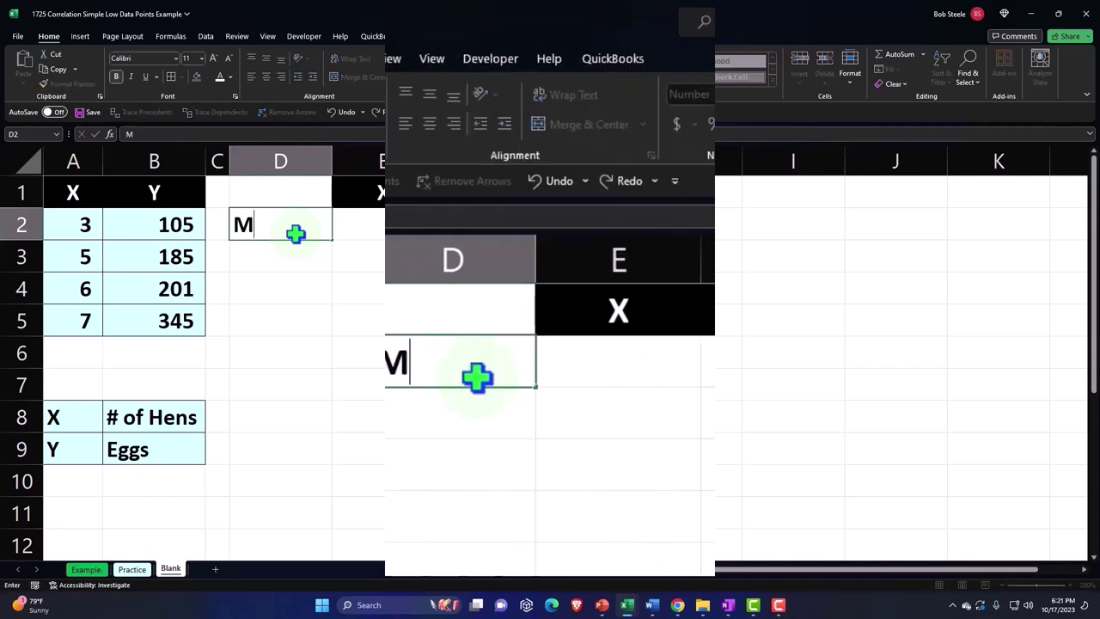
type("ean")
key("Return")
type("S")
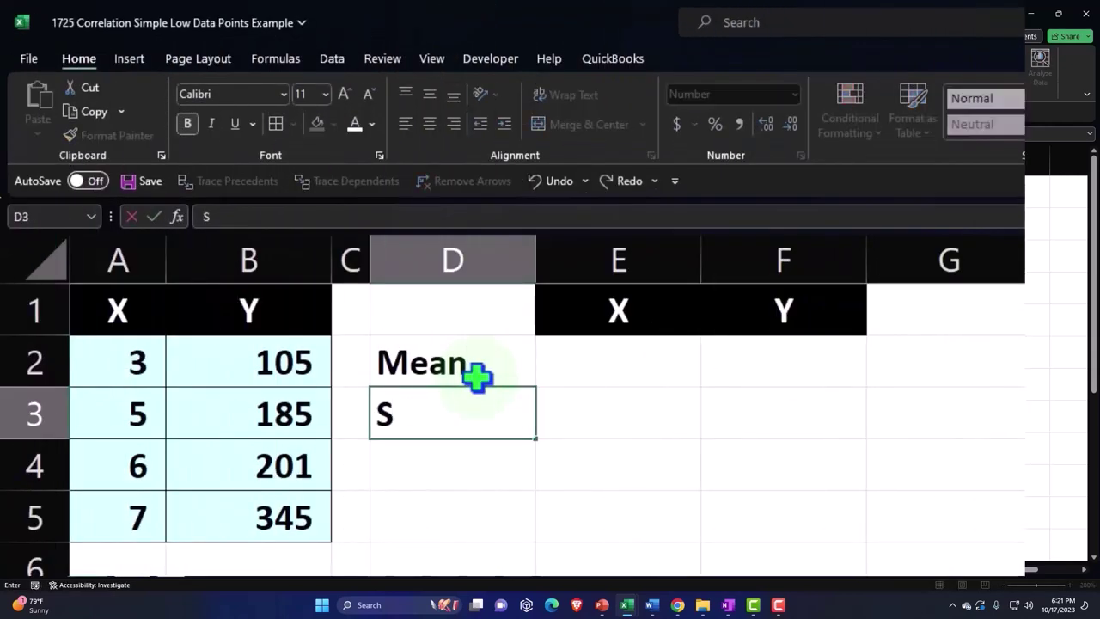
type("D")
key("Return")
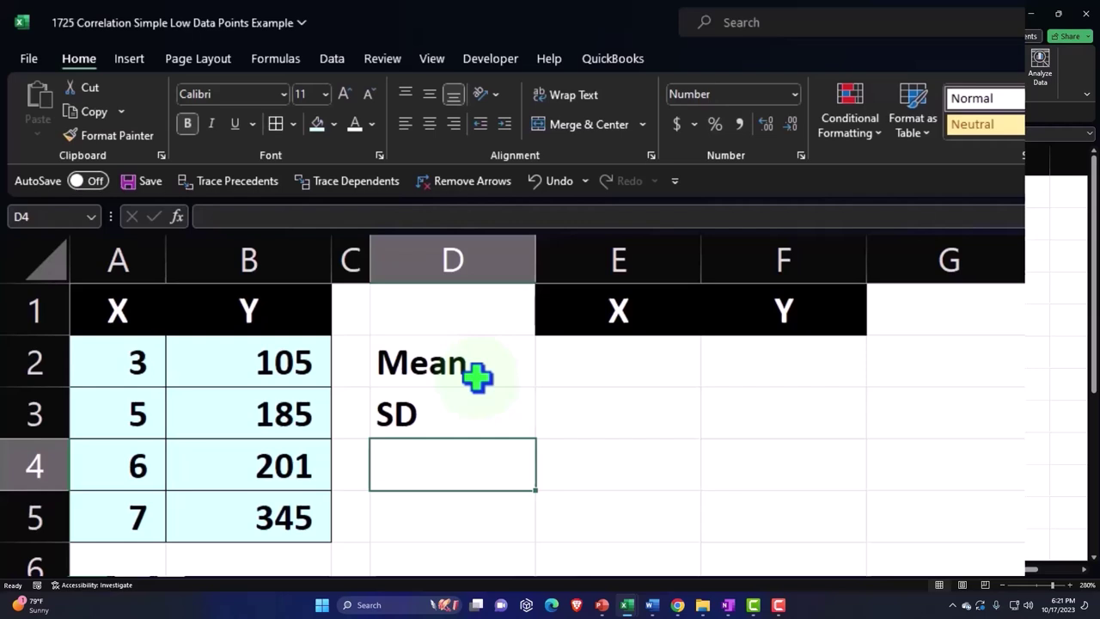
type("Varaince")
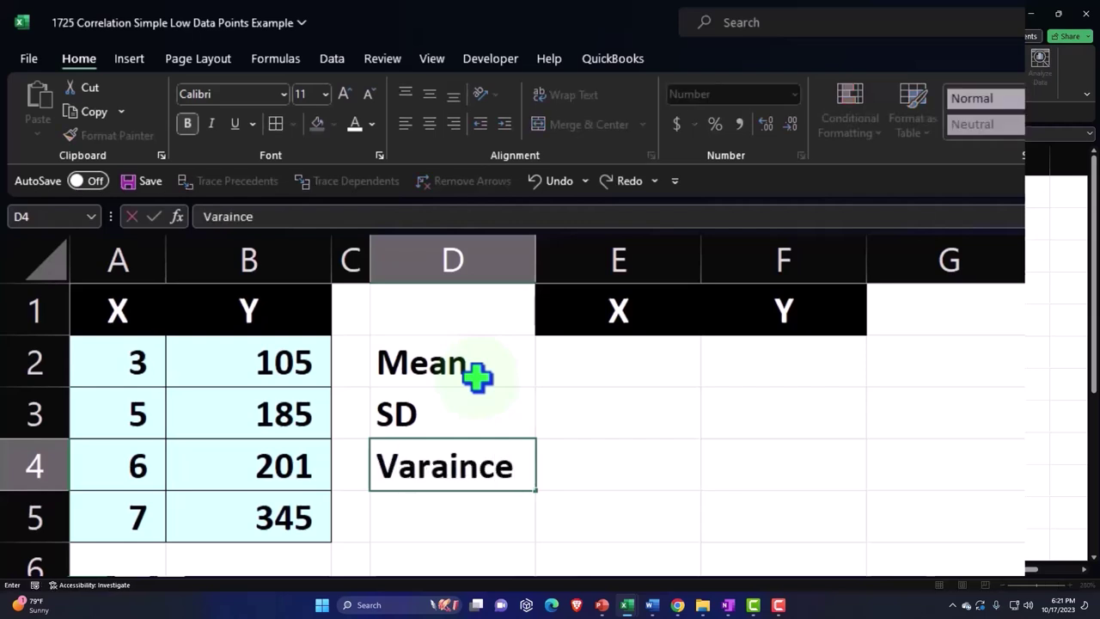
key("BackSpace")
key("BackSpace")
key("BackSpace")
key("BackSpace")
key("BackSpace")
key("BackSpace")
key("Return")
key("Right")
key("Up")
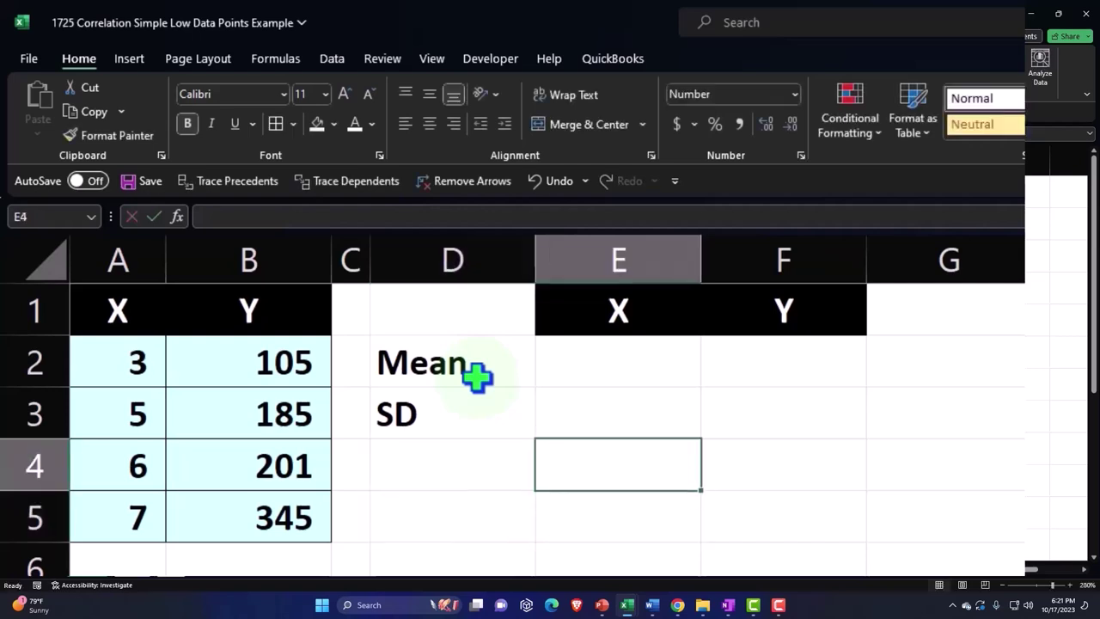
key("Up")
key("Up")
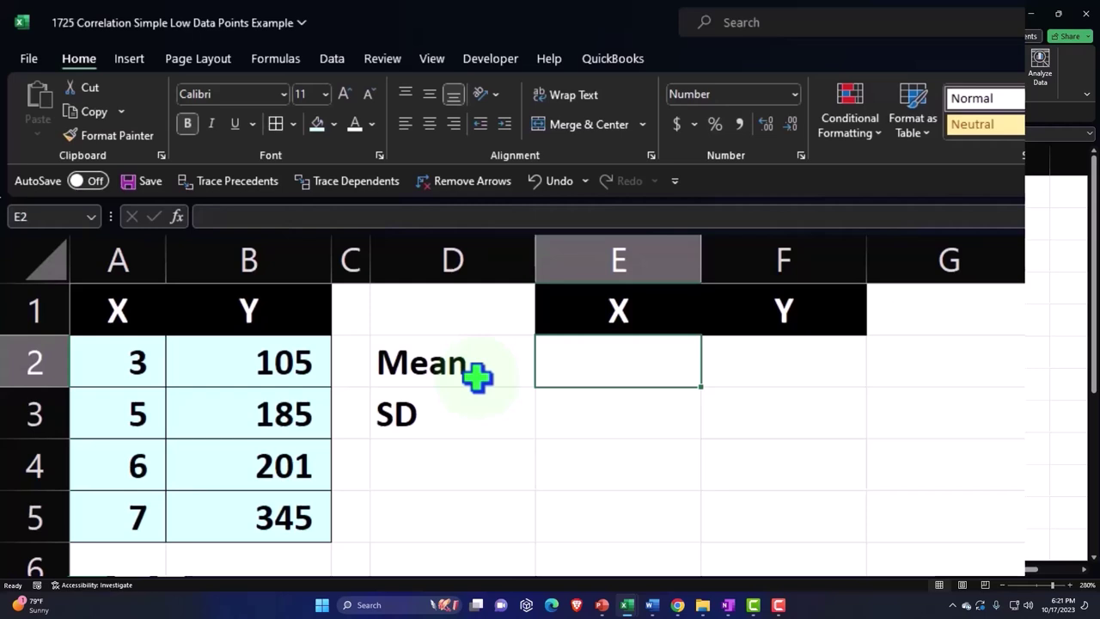
- Compute the X mean with =AVERAGE(A2:A5) in E2, shown as 5.25
type("=aver")
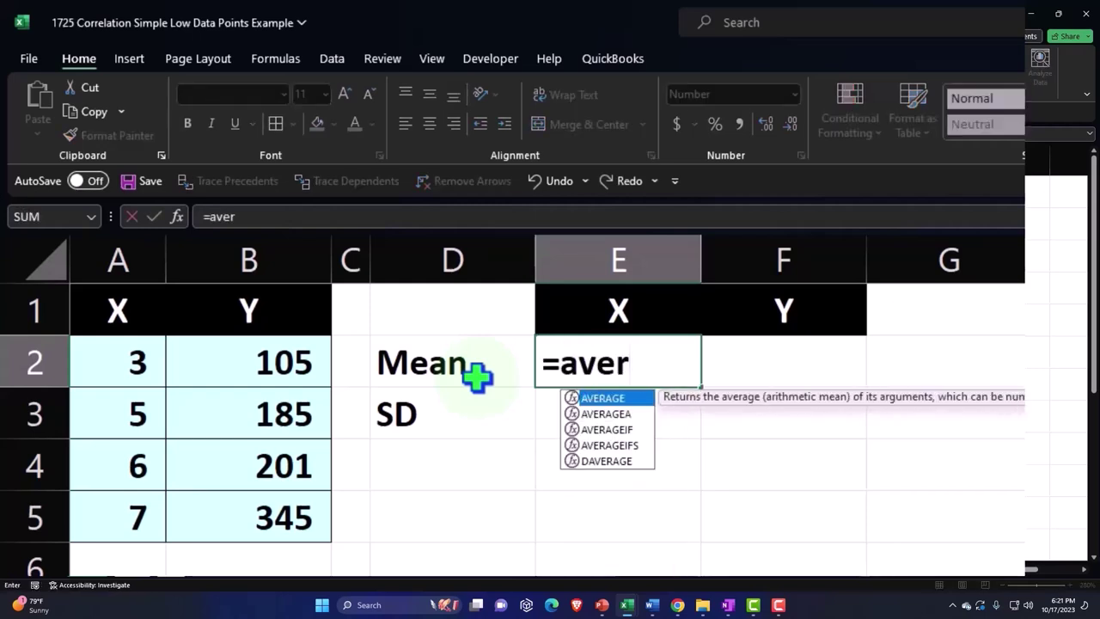
key("Tab")
key("Left")
key("Left")
key("Left")
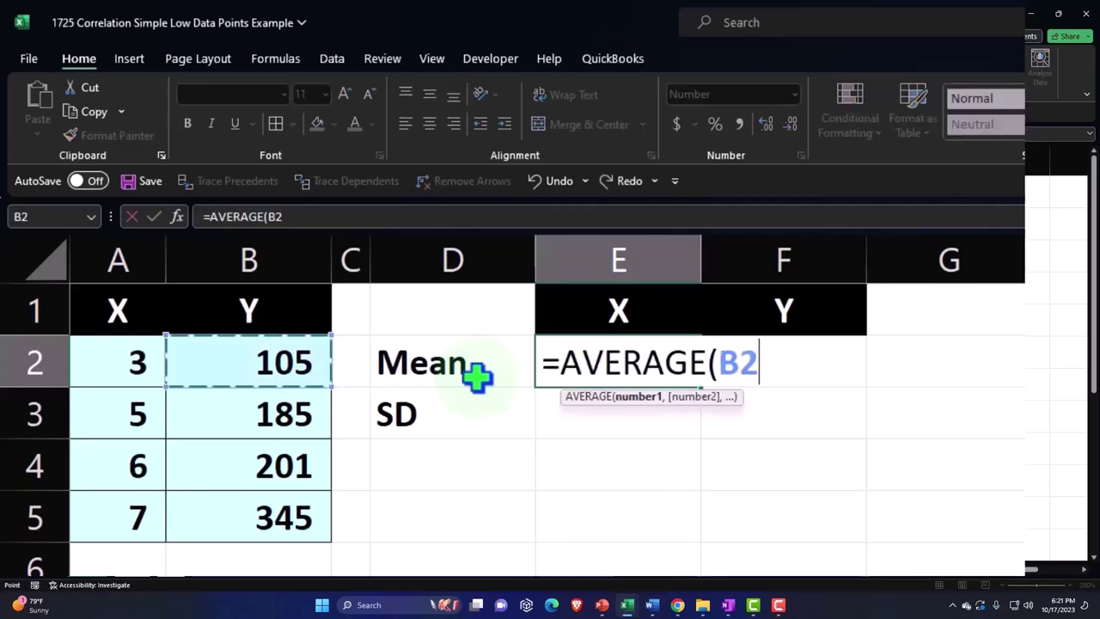
key("Left")
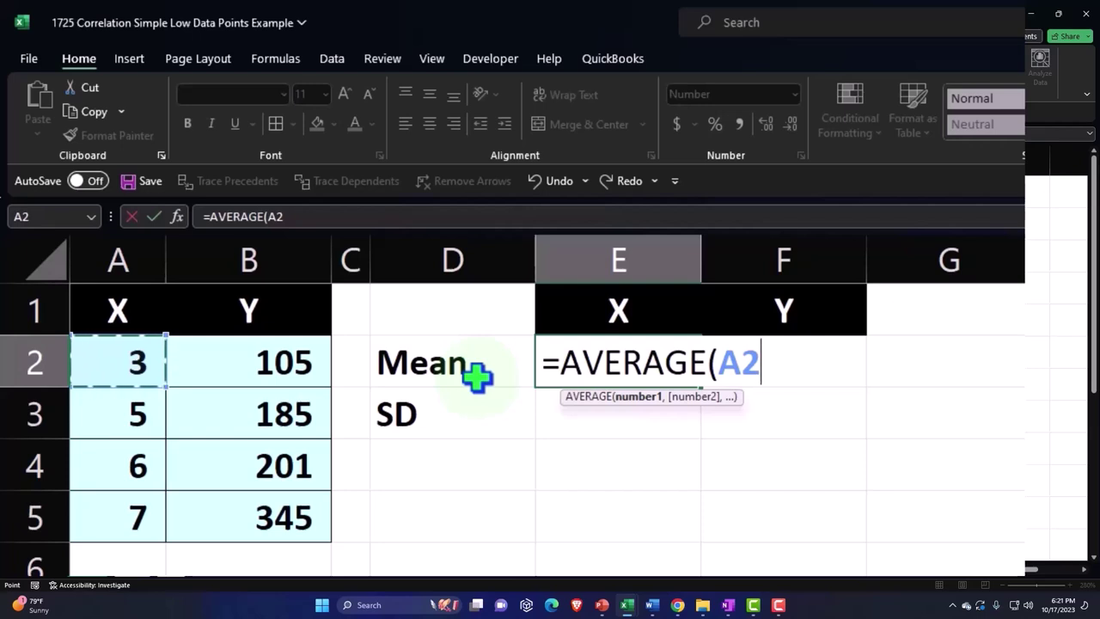
key("ctrl+shift+Down")
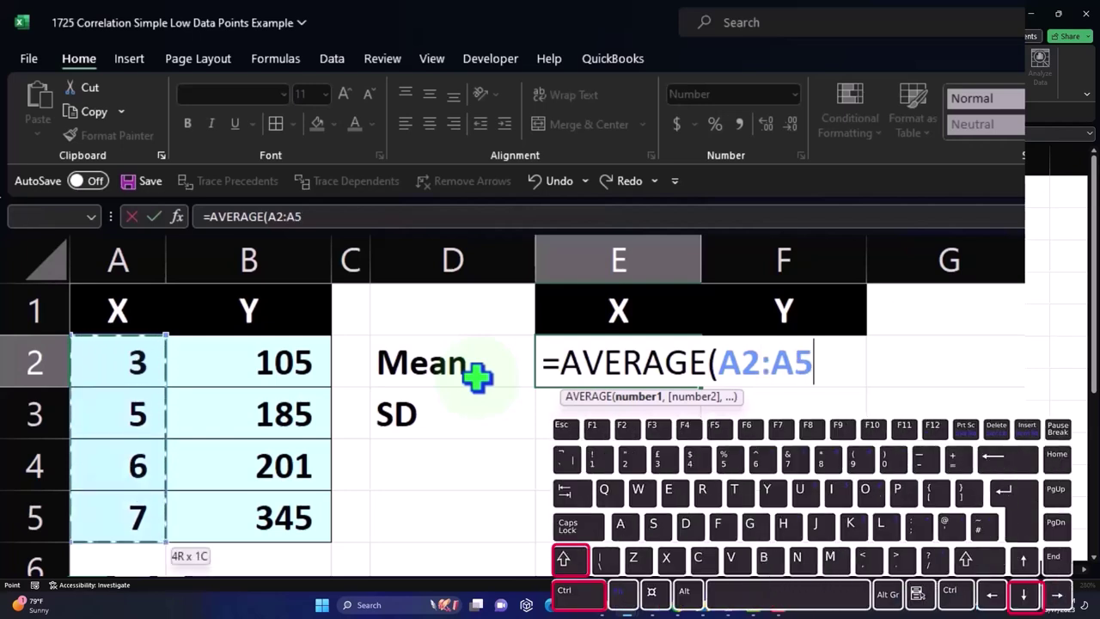
key("Return")
key("Up")
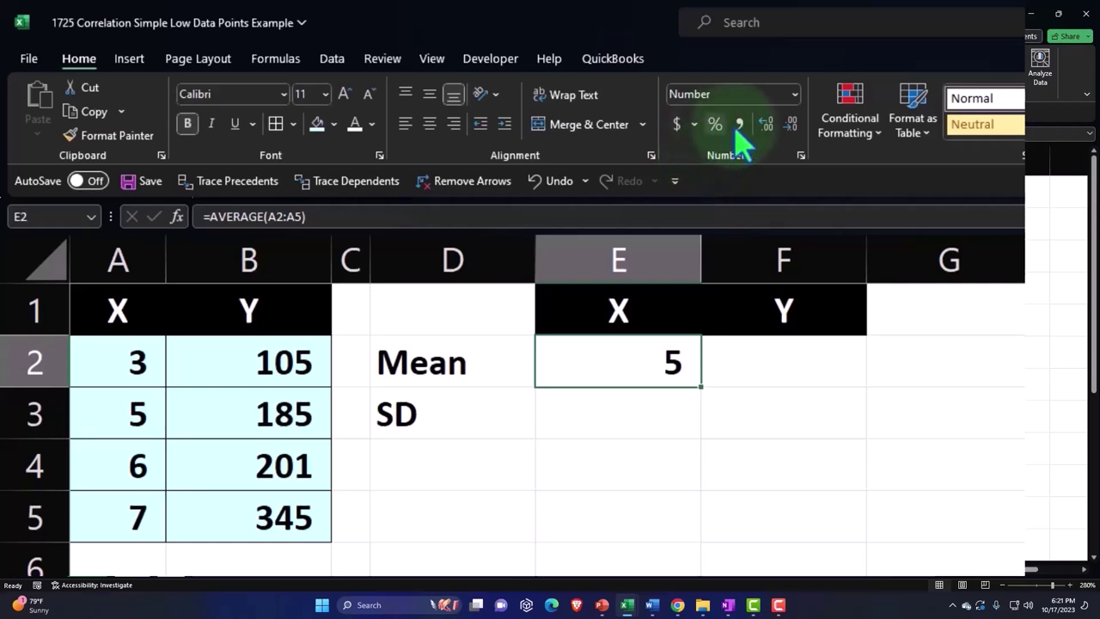
left_click(763, 125)
left_click(766, 126)
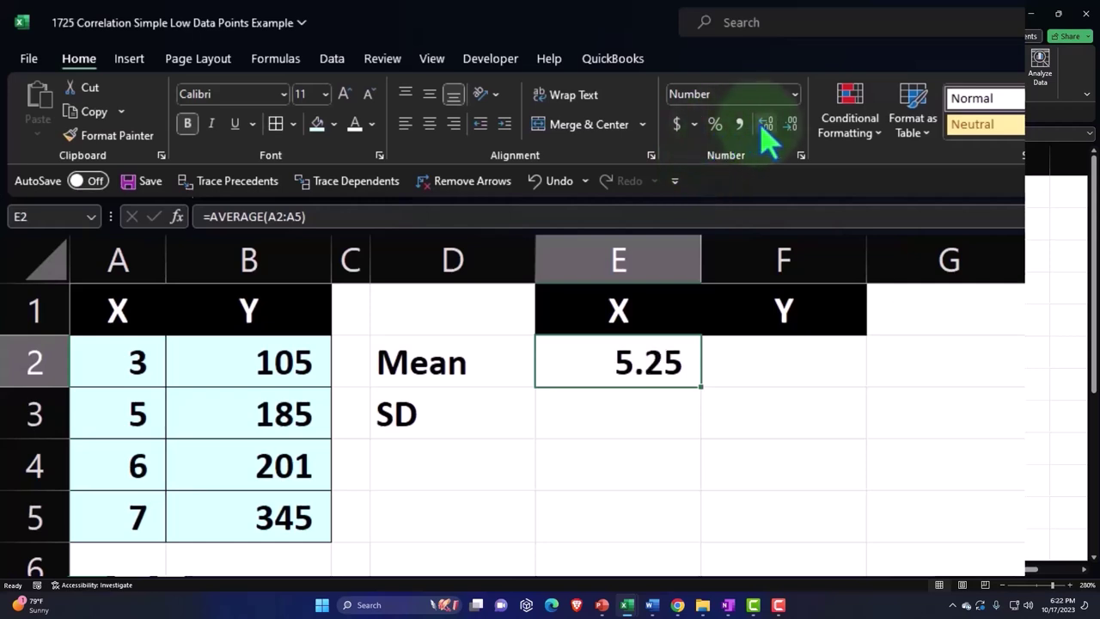
- Compute the Y mean with =AVERAGE(B2:B5) in F2, shown as 209.00
left_click(776, 360)
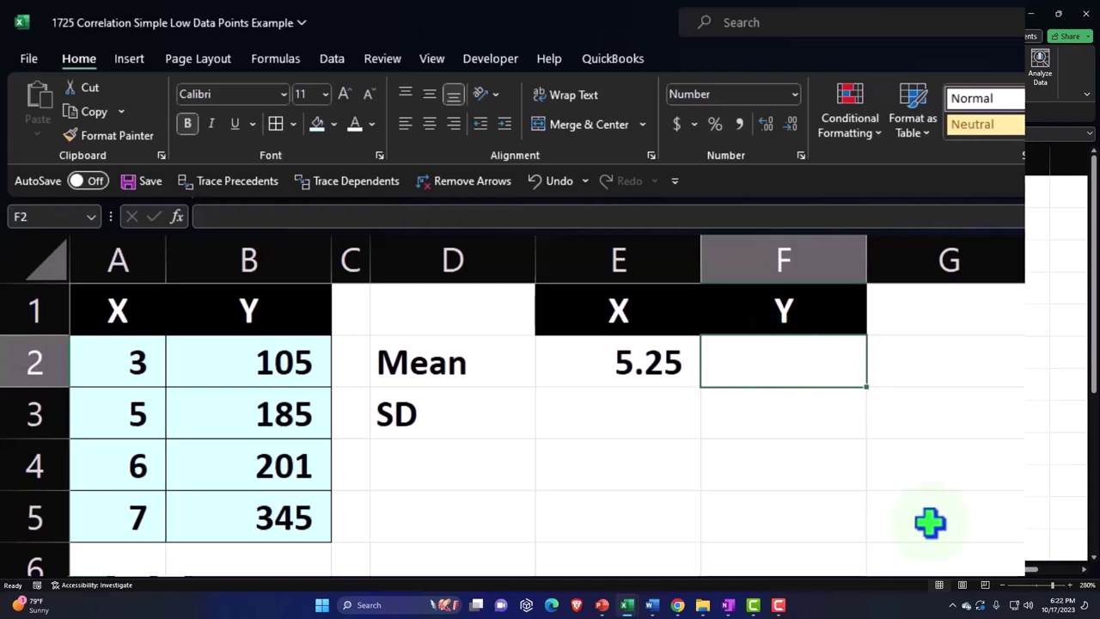
type("=")
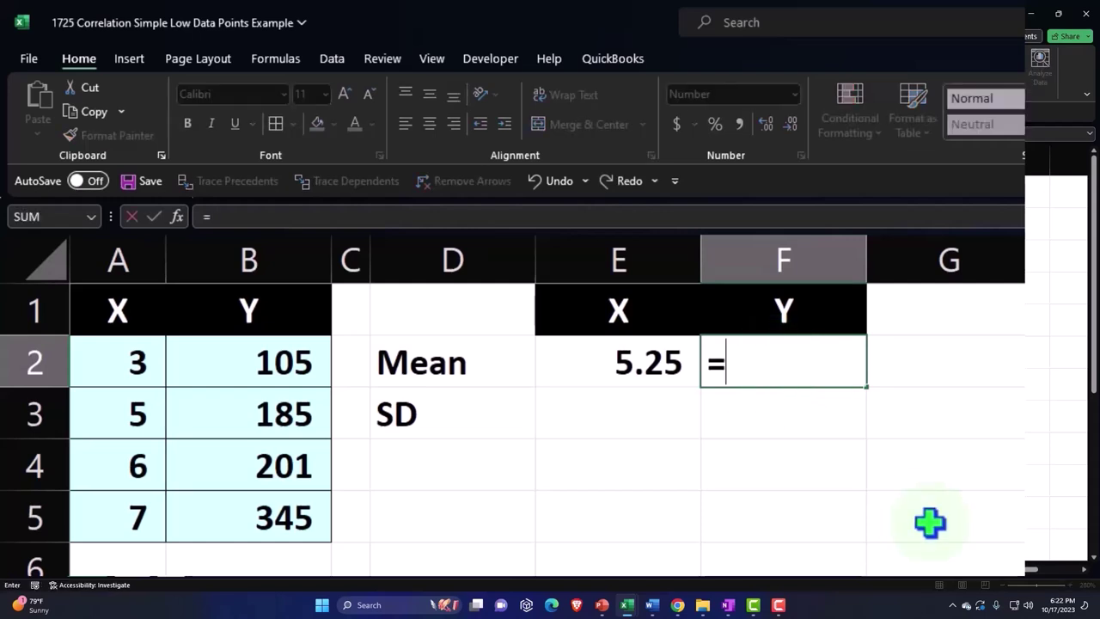
type("ave")
key("Down")
key("Tab")
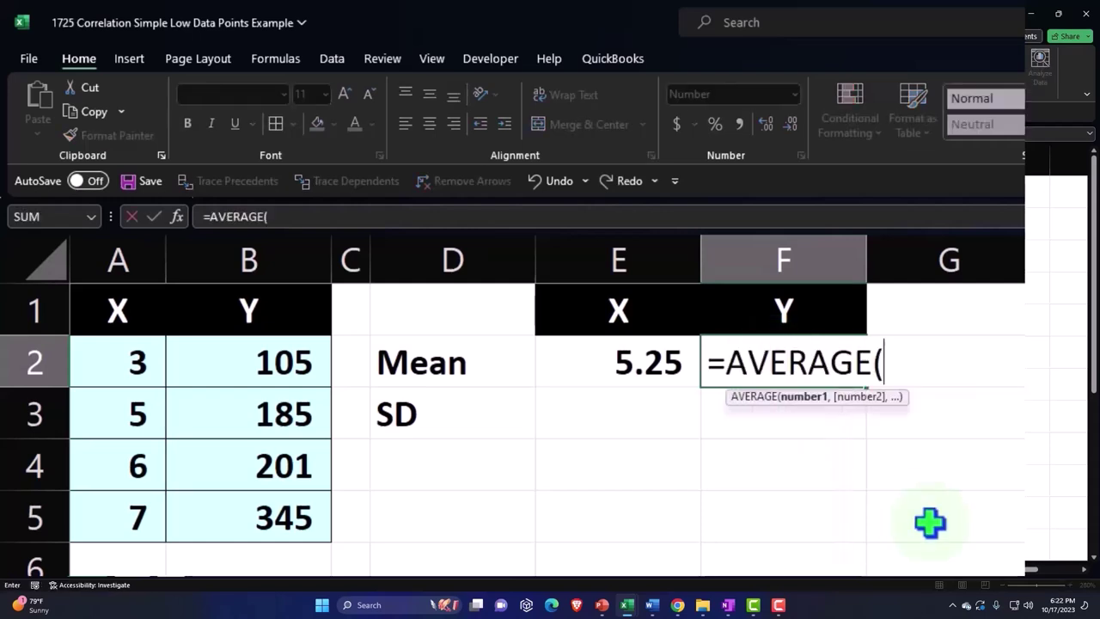
key("Left")
key("Left")
key("Left")
key("Left")
key("shift+Down")
key("shift+Down")
key("shift+Down")
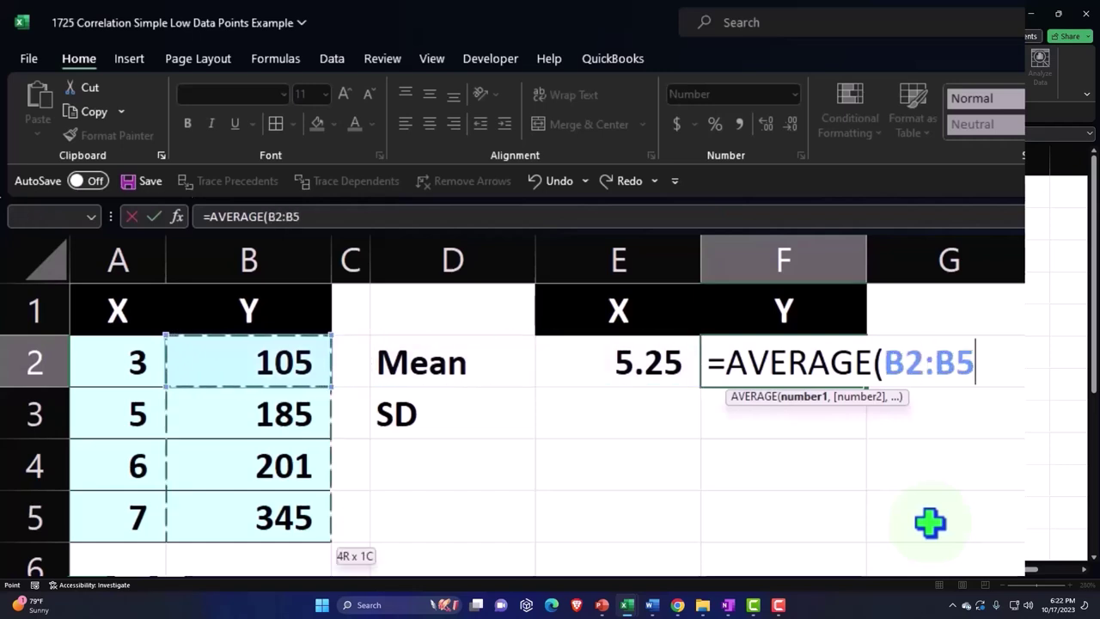
key("shift+Down")
key("shift+Down")
key("shift+Down")
key("shift+Up")
key("shift+Up")
key("shift+Up")
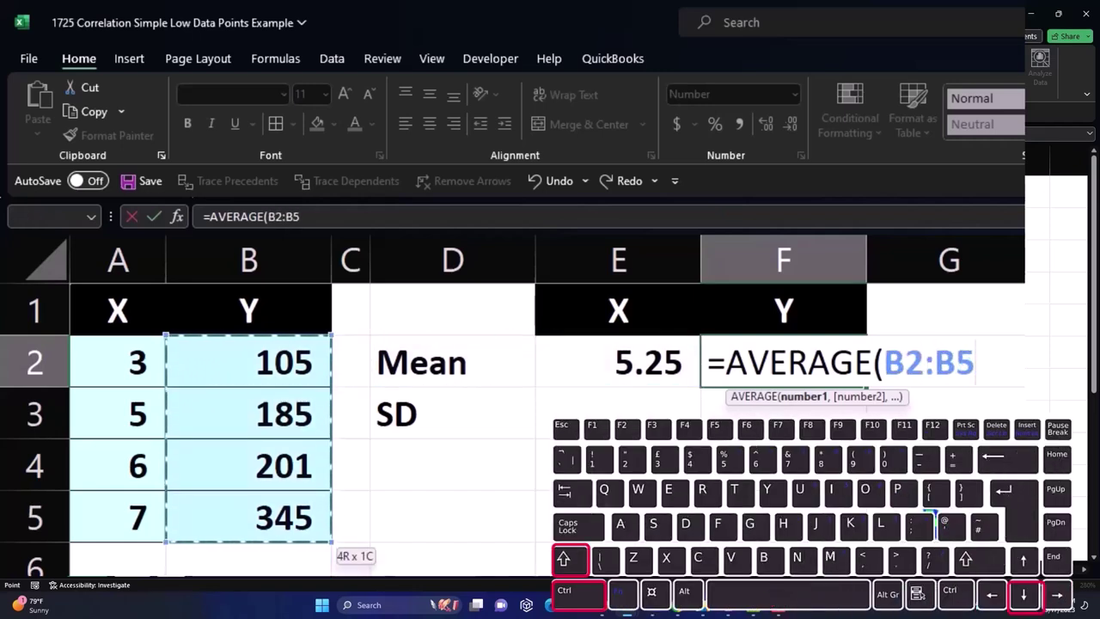
key("Return")
key("Up")
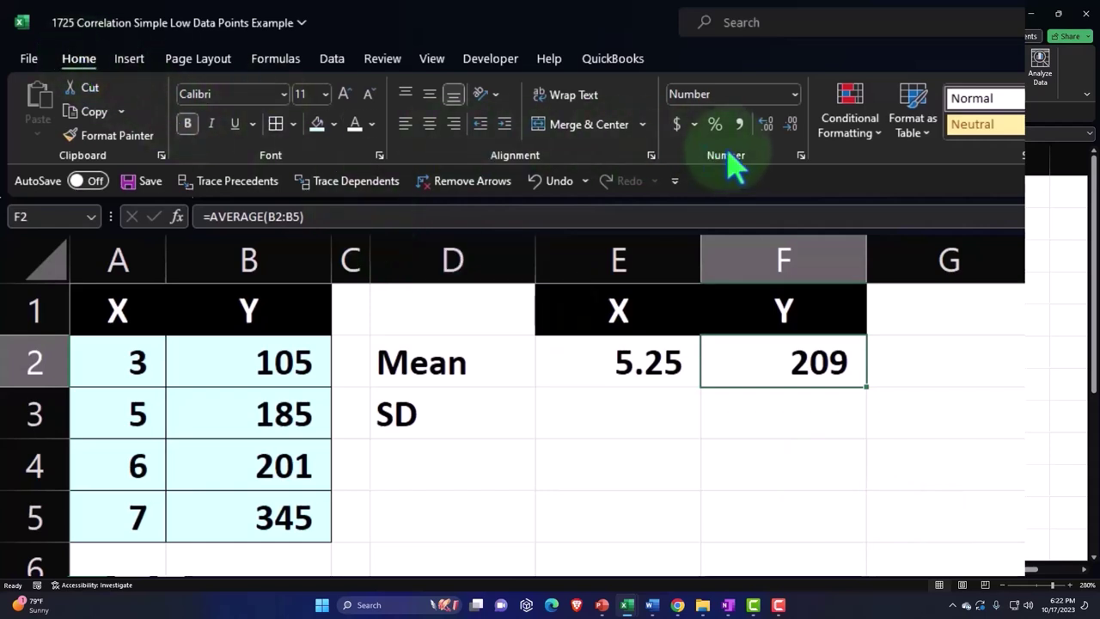
left_click(765, 123)
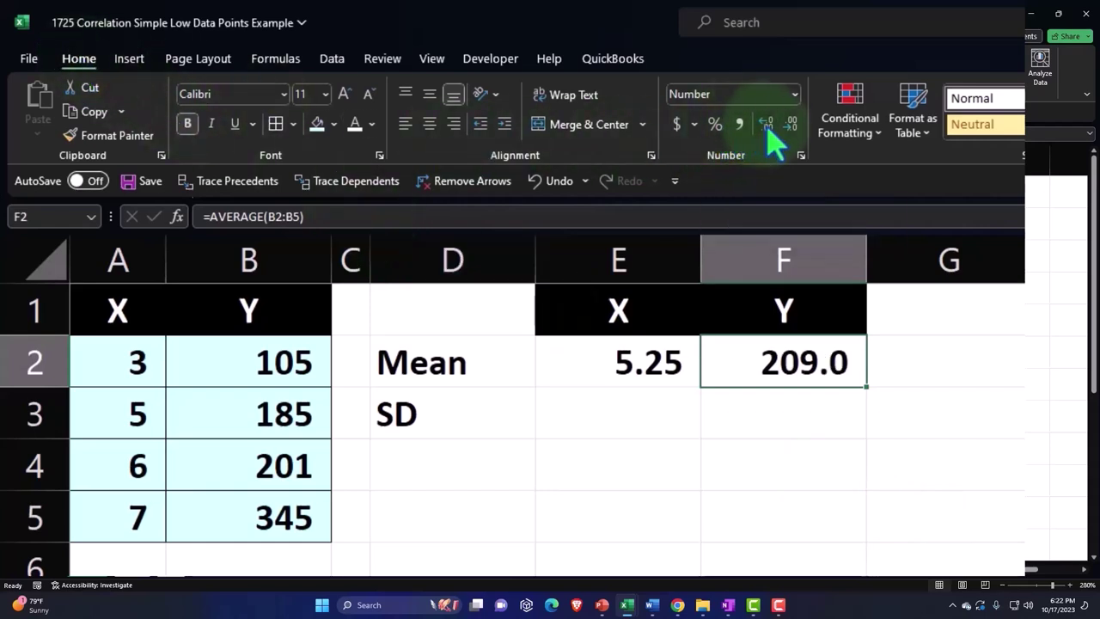
left_click(766, 124)
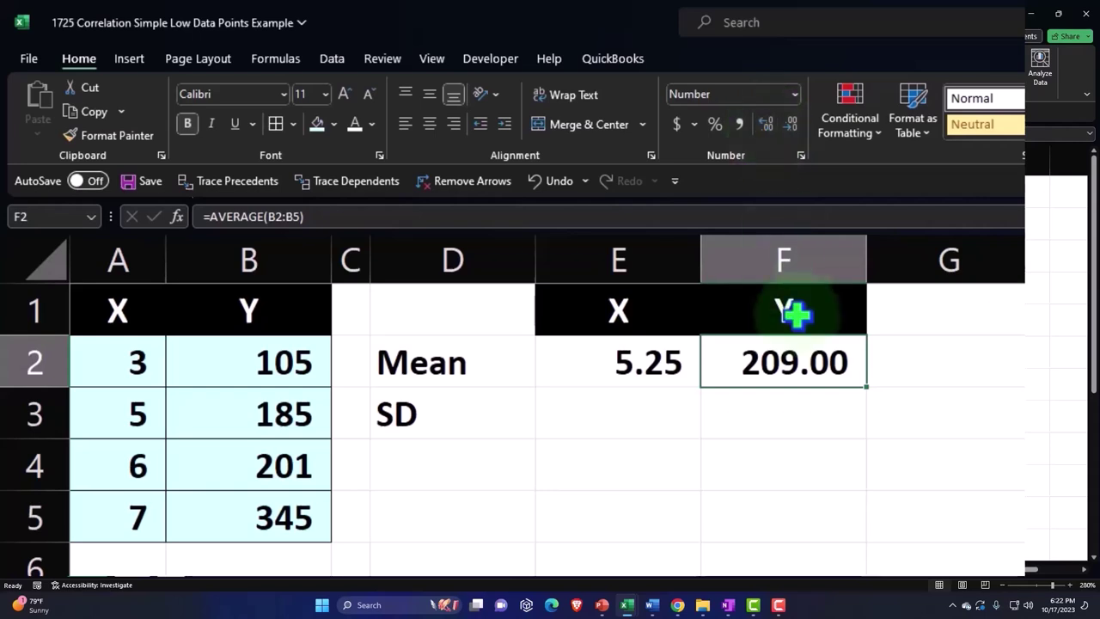
left_click(663, 379)
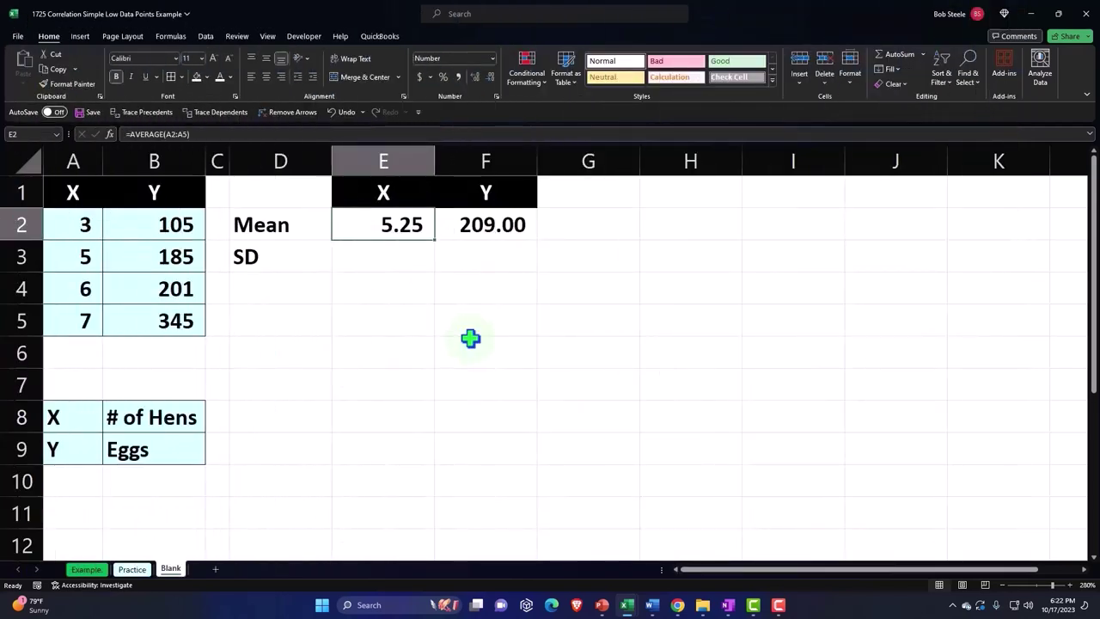
- Enter a STDEV.S formula for the X values in E3 and show it with two decimals (1.71)
key("Down")
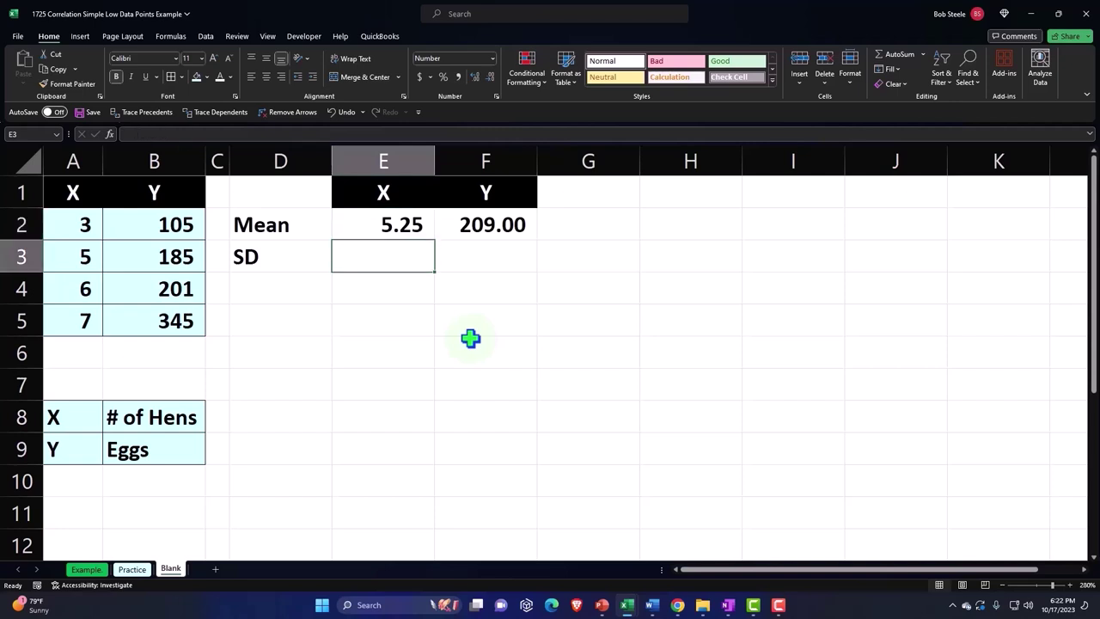
type("=")
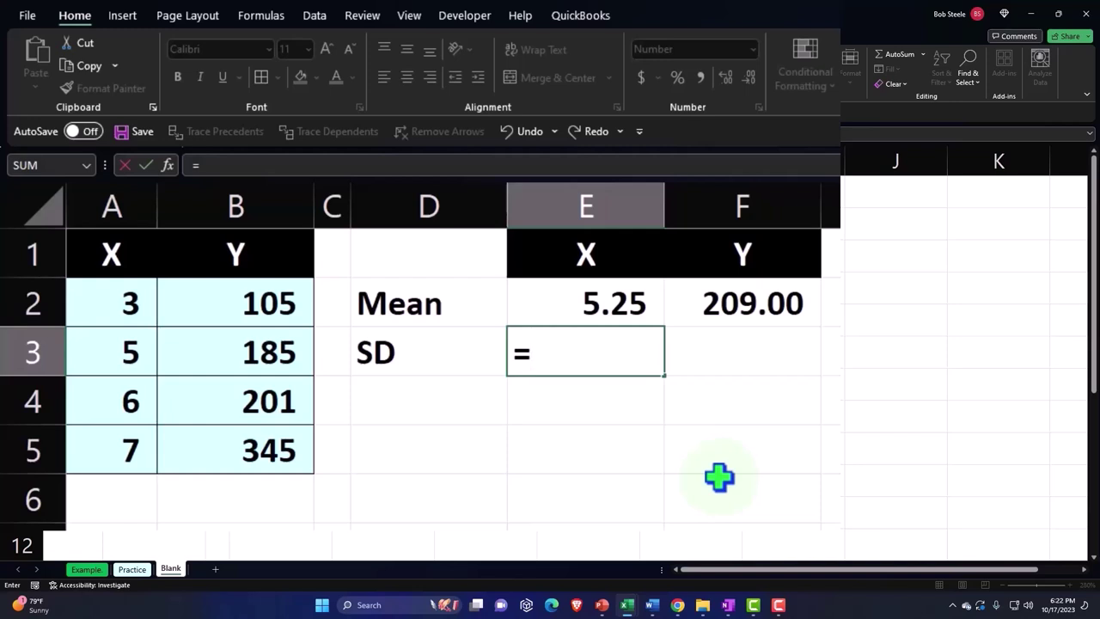
type("st")
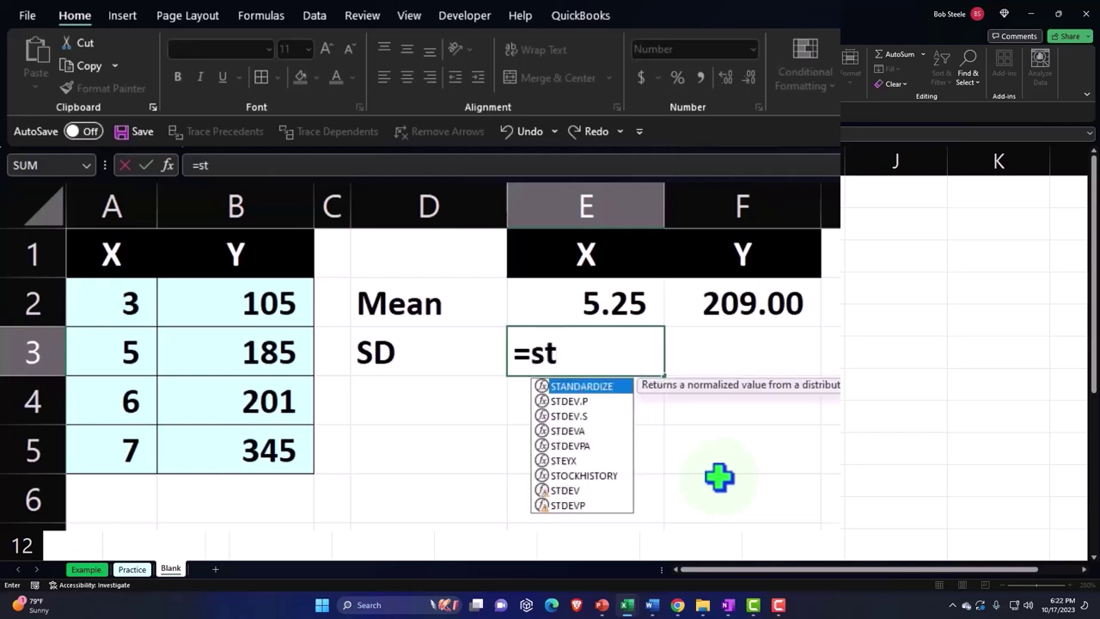
key("Down")
key("Down")
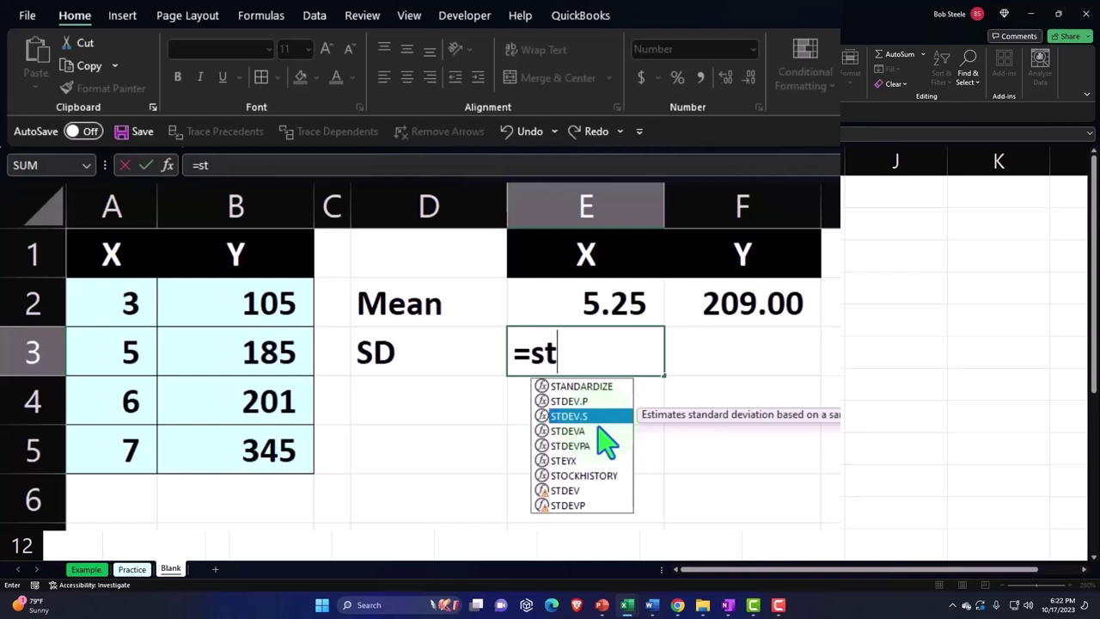
key("Tab")
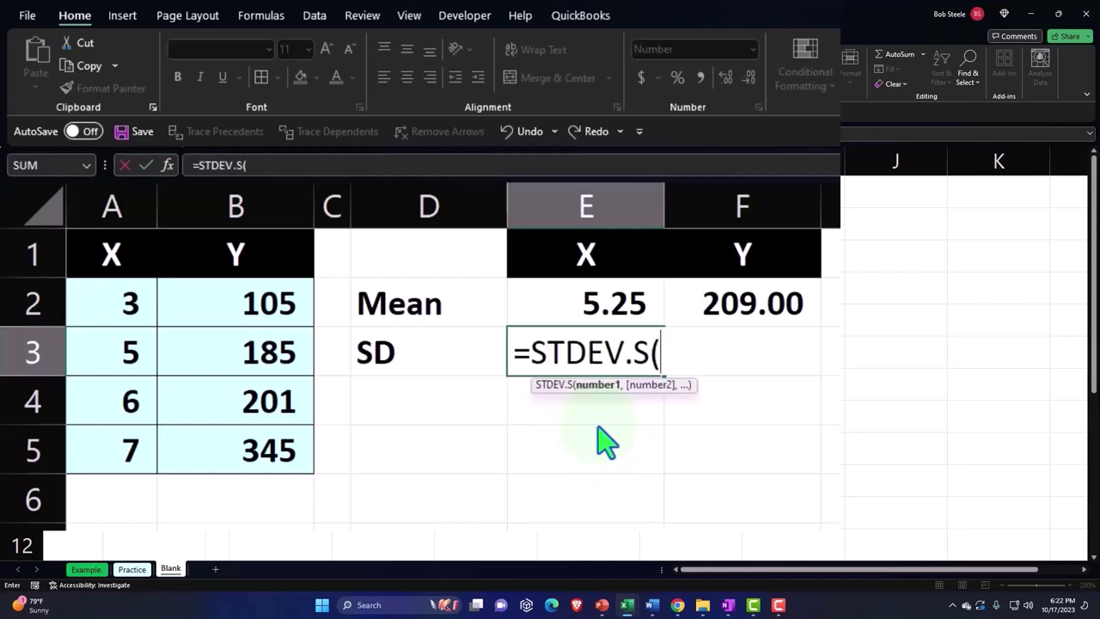
left_click(135, 304)
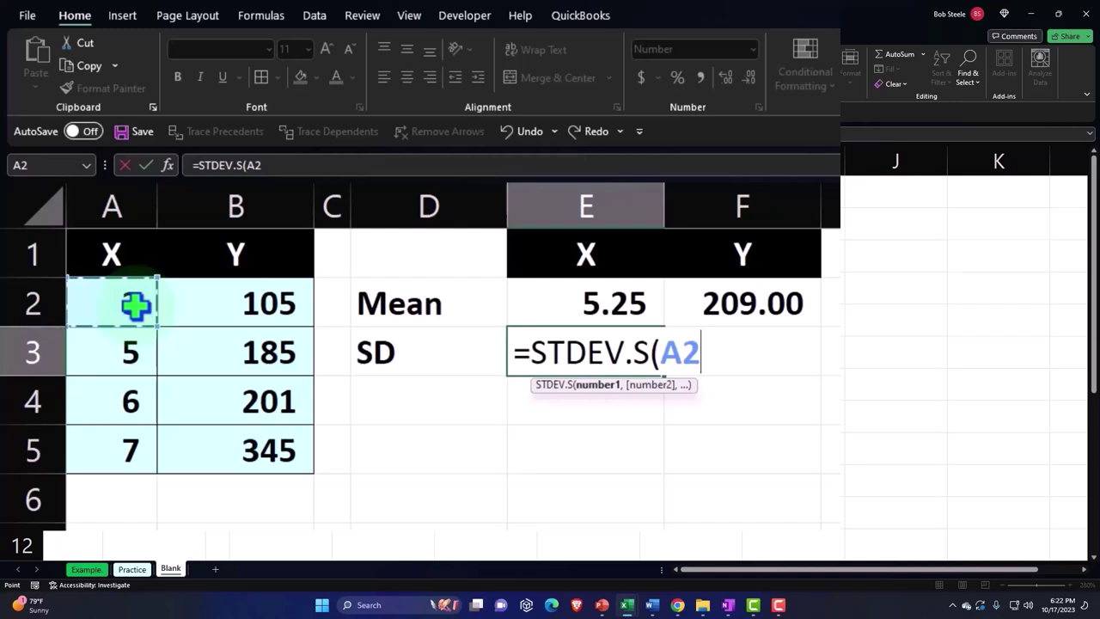
key("ctrl+shift+Down")
key("Return")
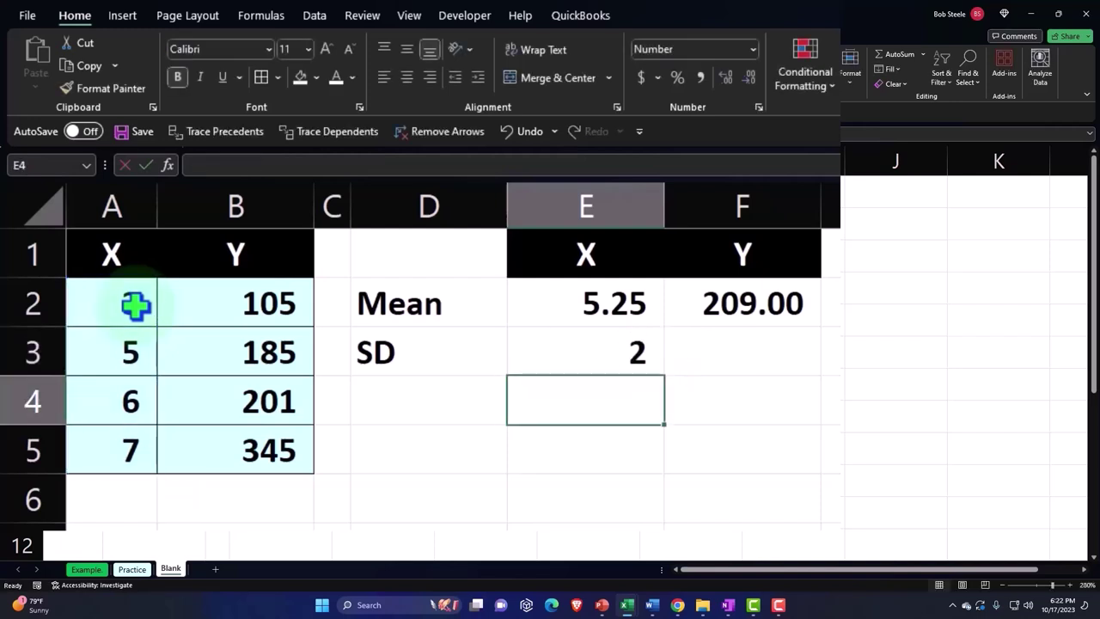
key("Up")
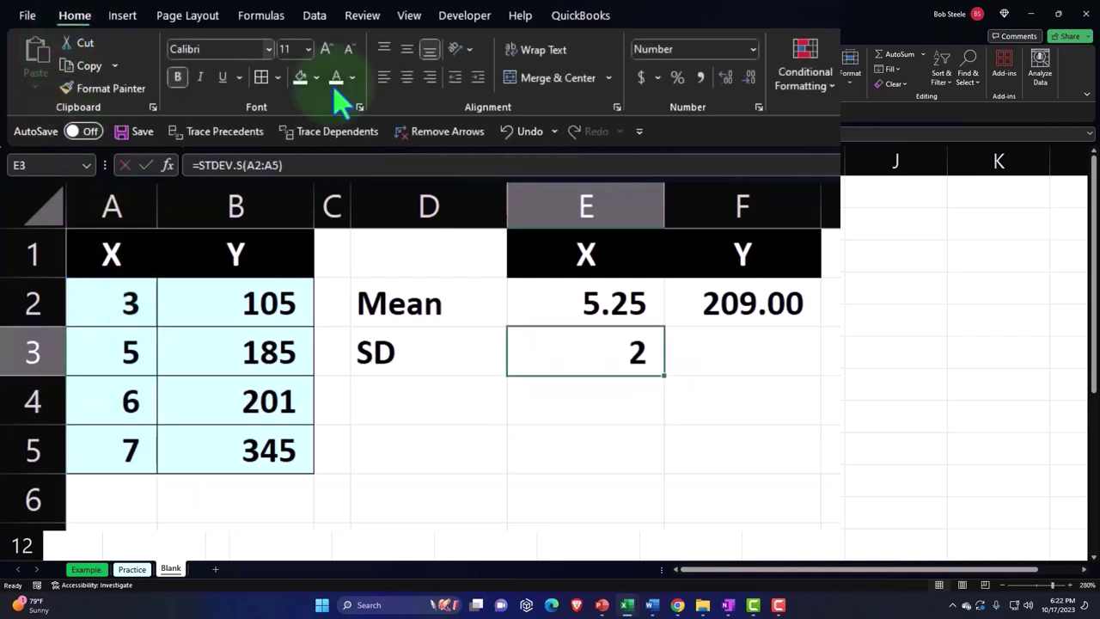
left_click(727, 79)
left_click(727, 79)
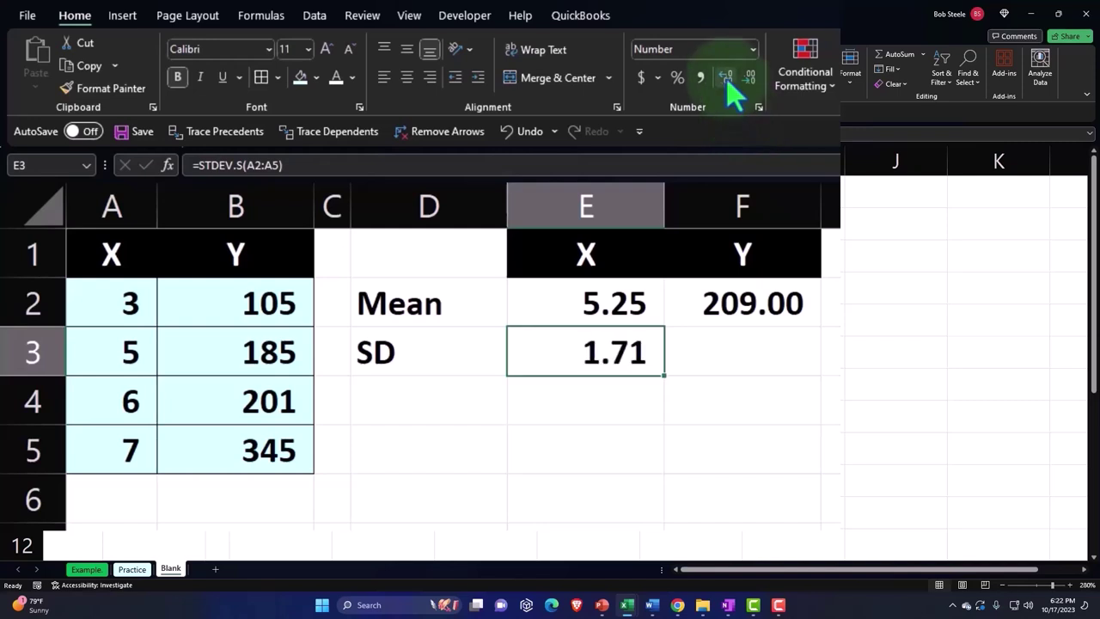
- Enter =STDEV.S(B2:B5) in F3 for the Y values and show two decimals (99.92)
left_click(510, 261)
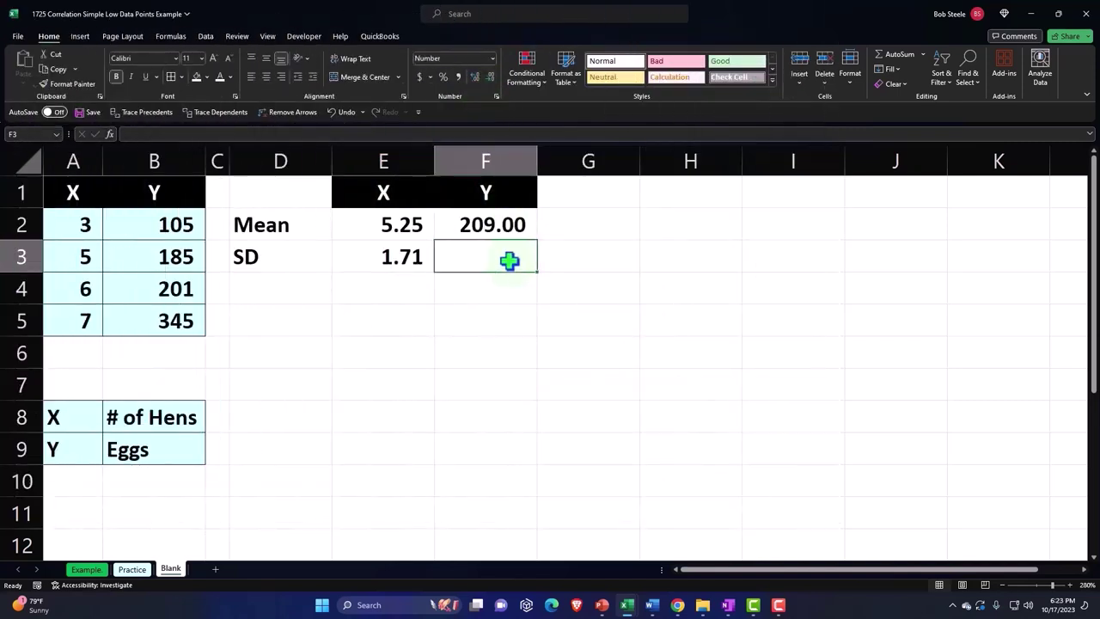
type("=st")
key("BackSpace")
key("BackSpace")
key("BackSpace")
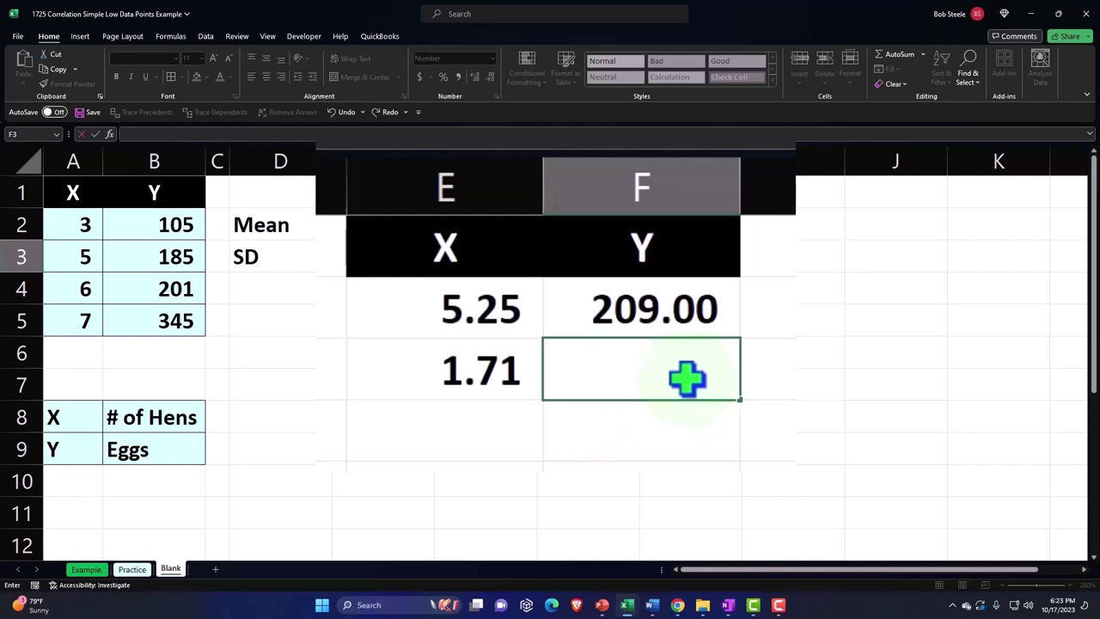
type("=st")
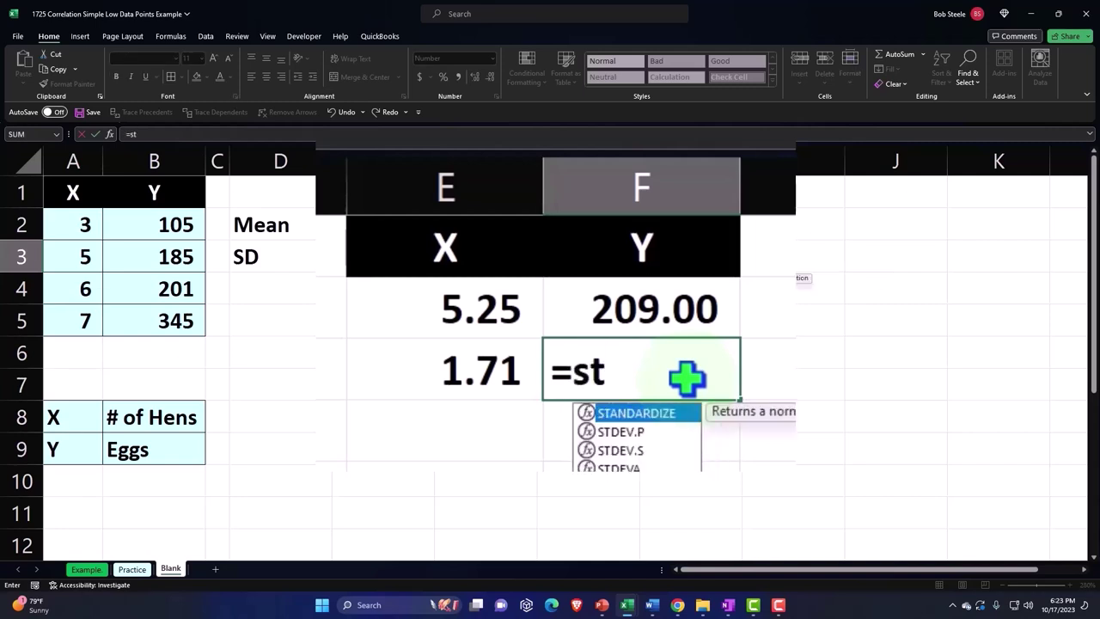
key("Down")
key("Down")
key("Tab")
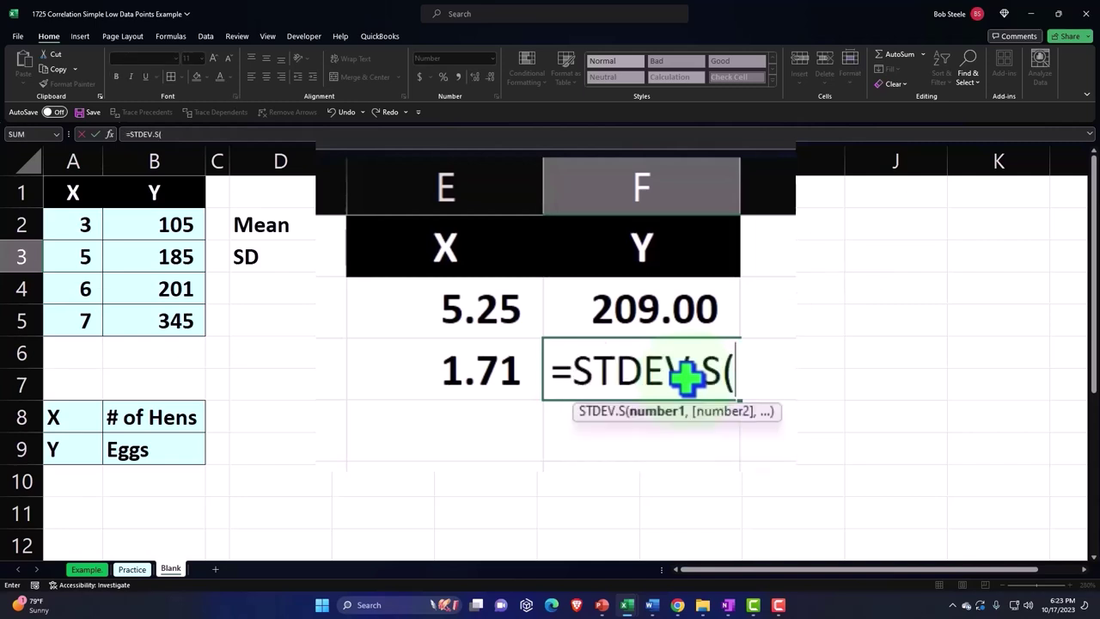
left_click(258, 256)
left_click_drag(154, 224, 153, 321)
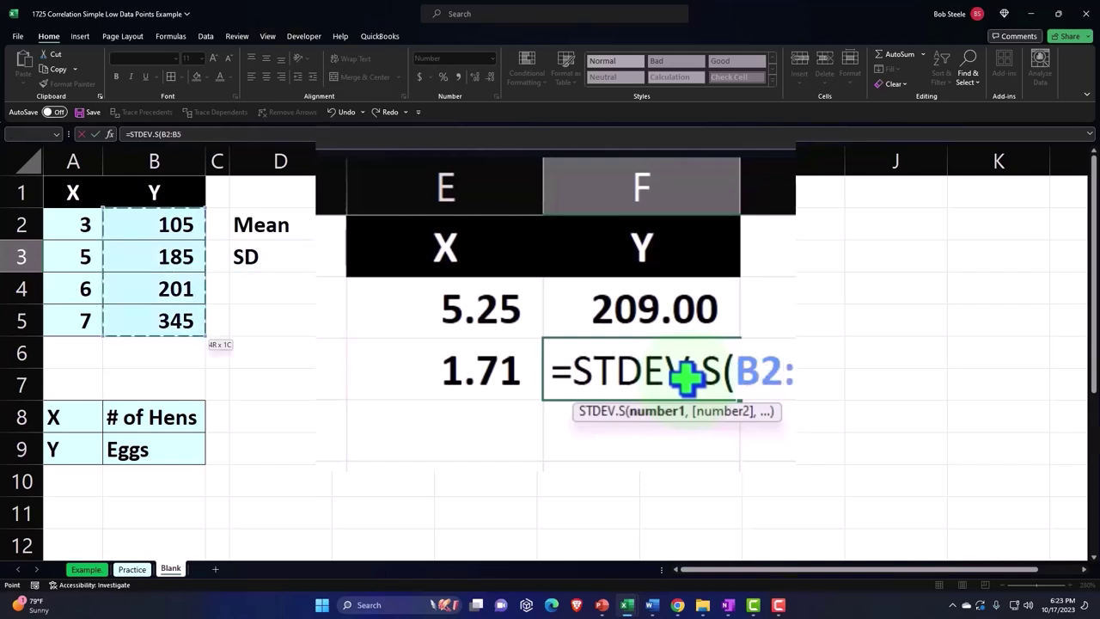
key("Return")
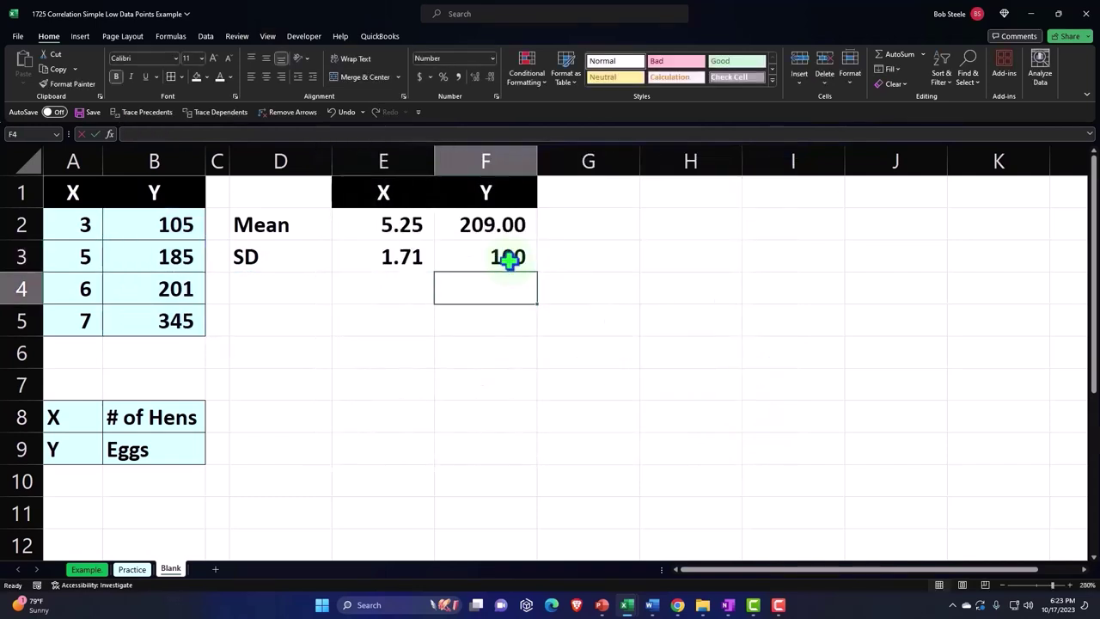
left_click(509, 259)
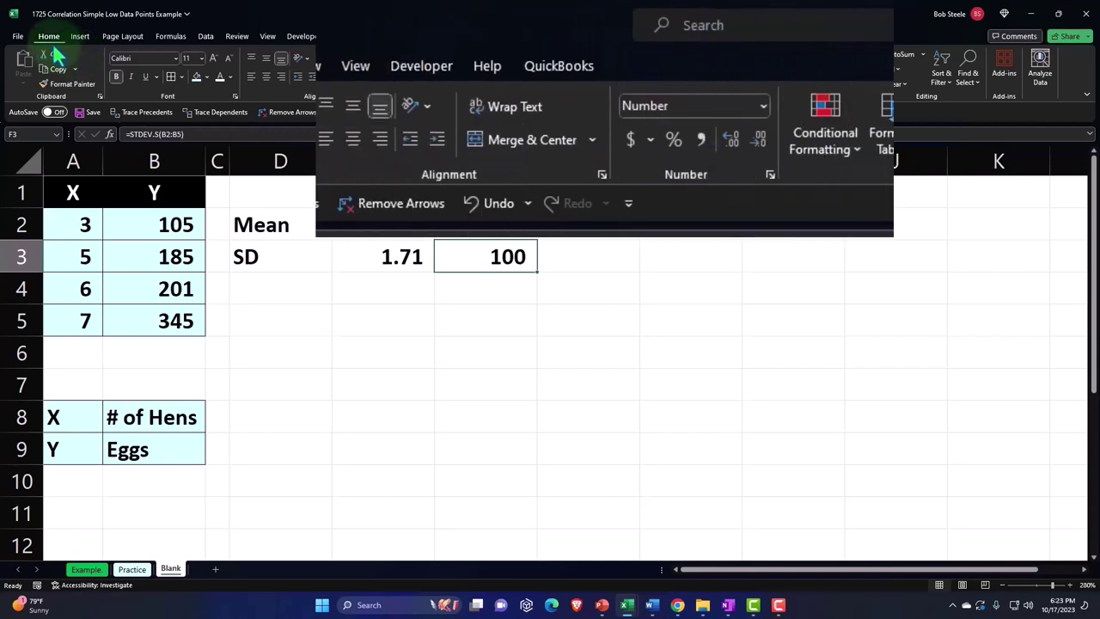
left_click(733, 142)
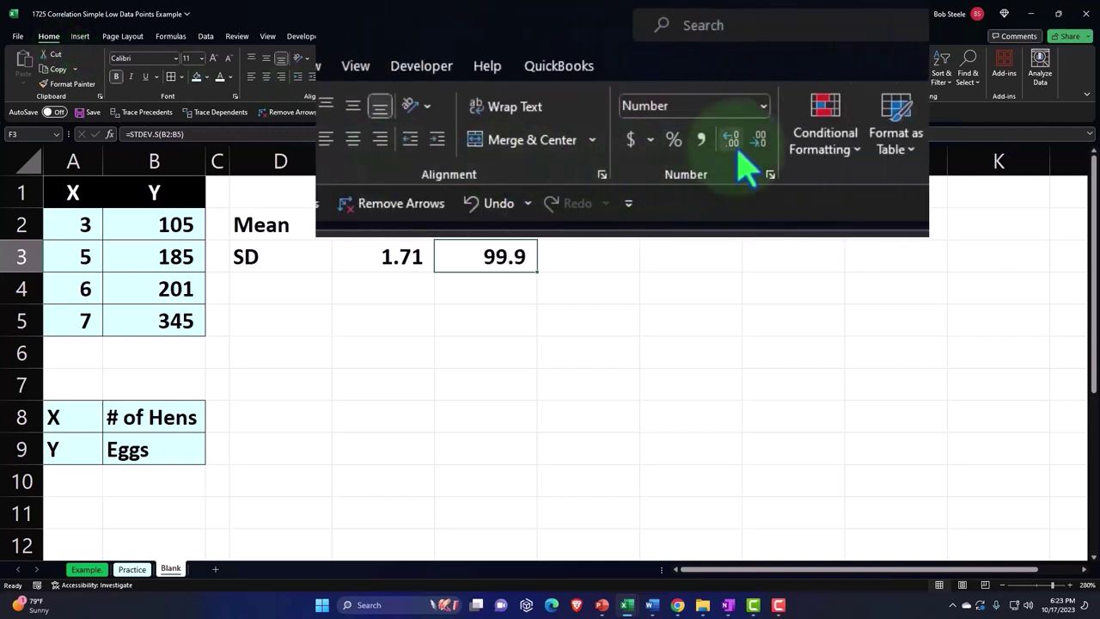
left_click(739, 155)
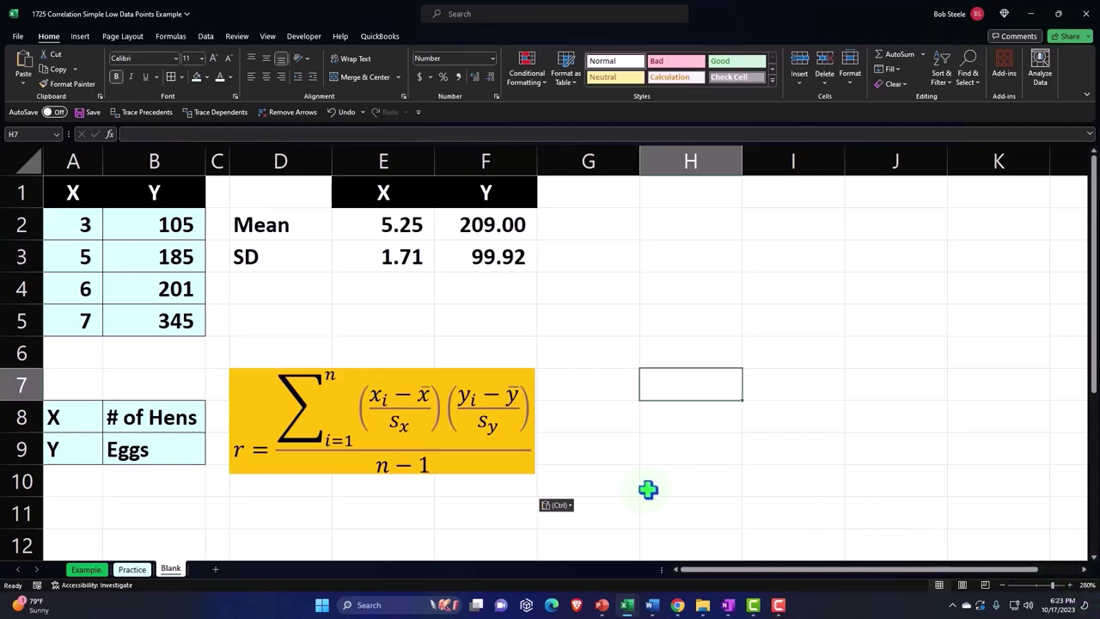
- Drag the correlation formula picture up to G1:I3, then select the data A1:B5
left_click(288, 385)
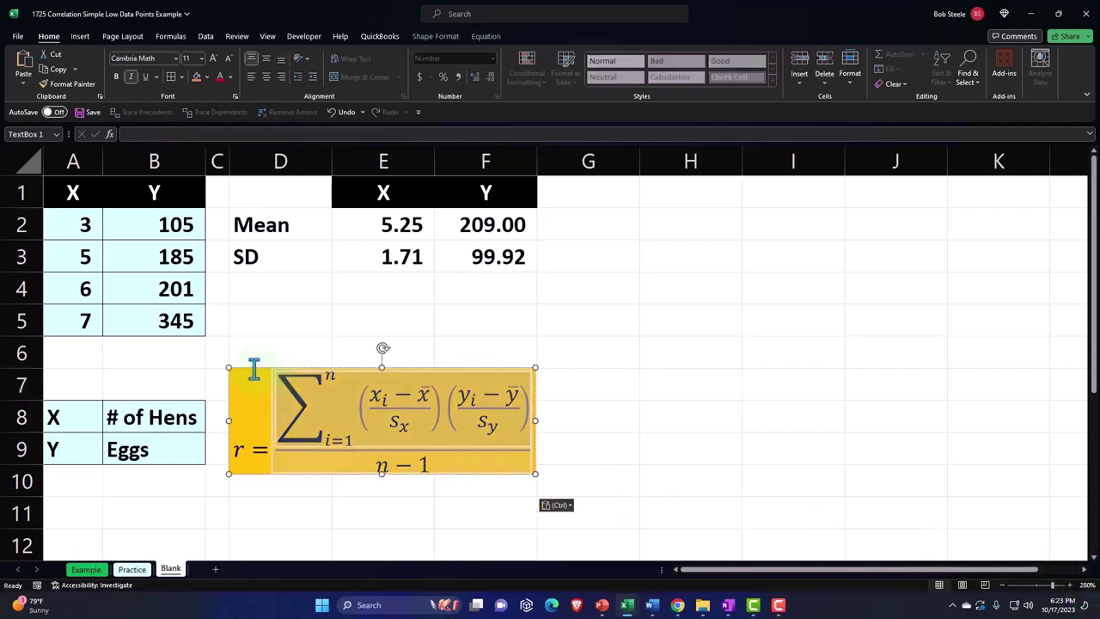
left_click_drag(253, 370, 590, 192)
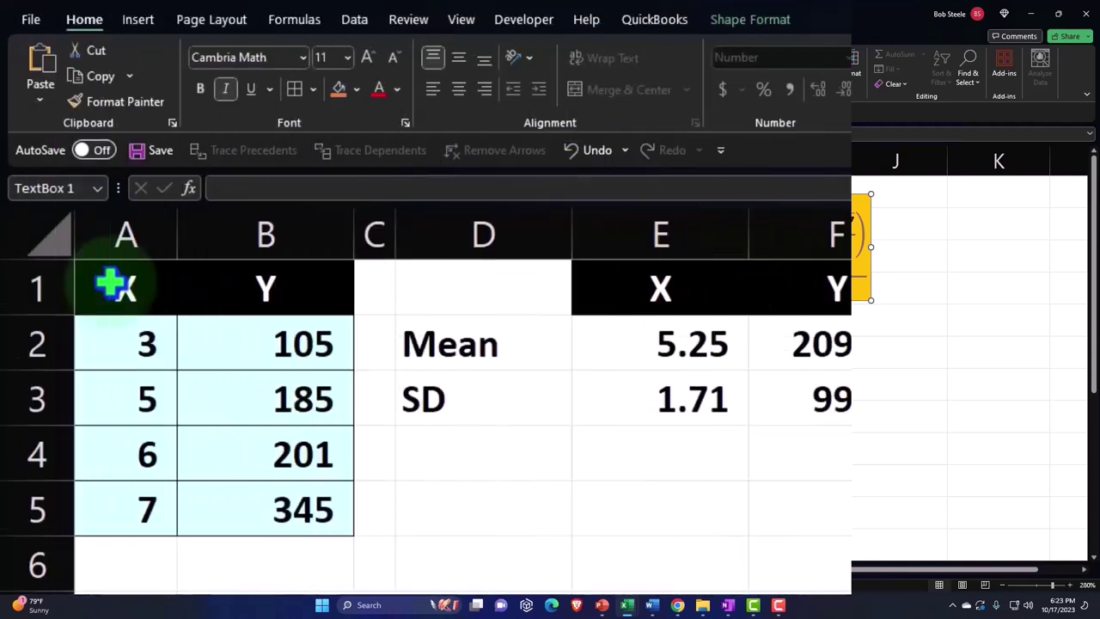
left_click_drag(110, 282, 296, 471)
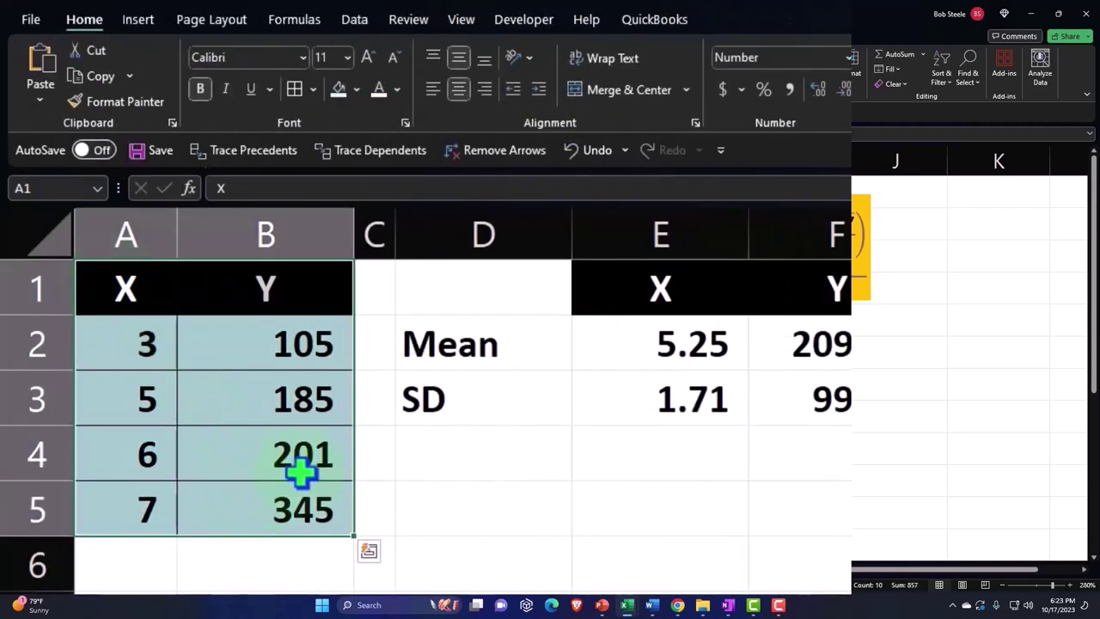
- Insert a plain scatter chart of the A1:B5 data, undoing an accidental change
left_click(138, 25)
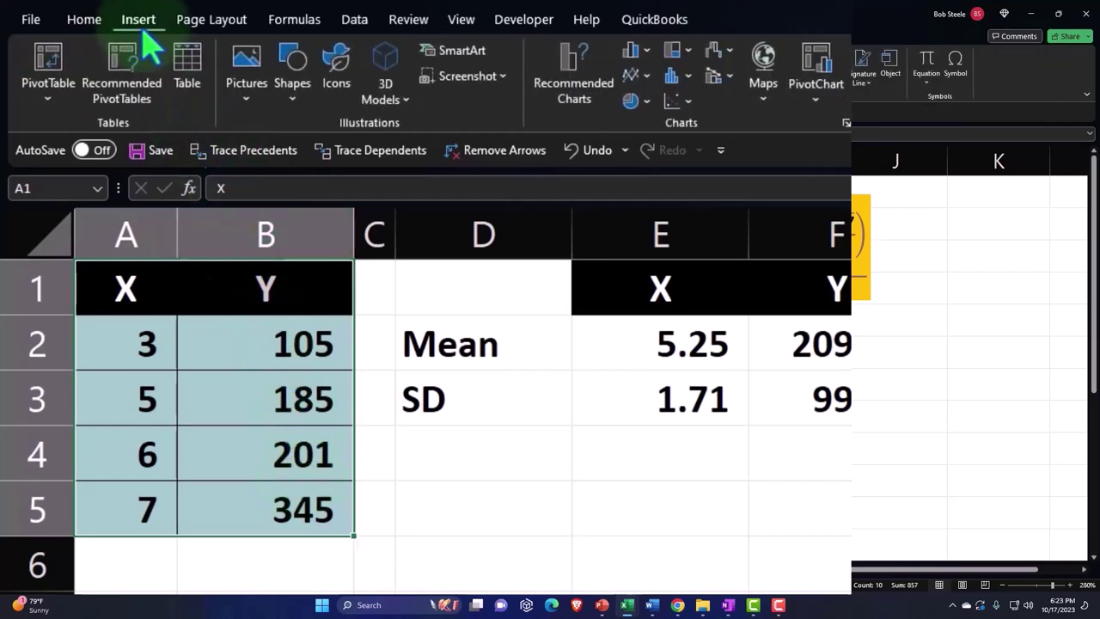
left_click(692, 102)
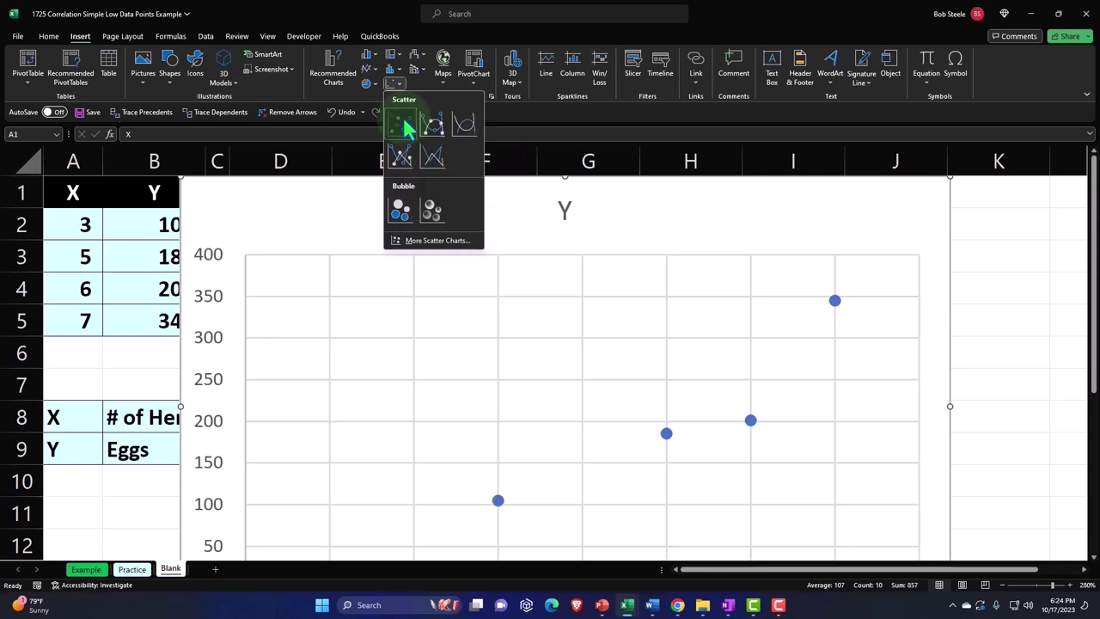
left_click(404, 125)
left_click_drag(213, 187, 236, 238)
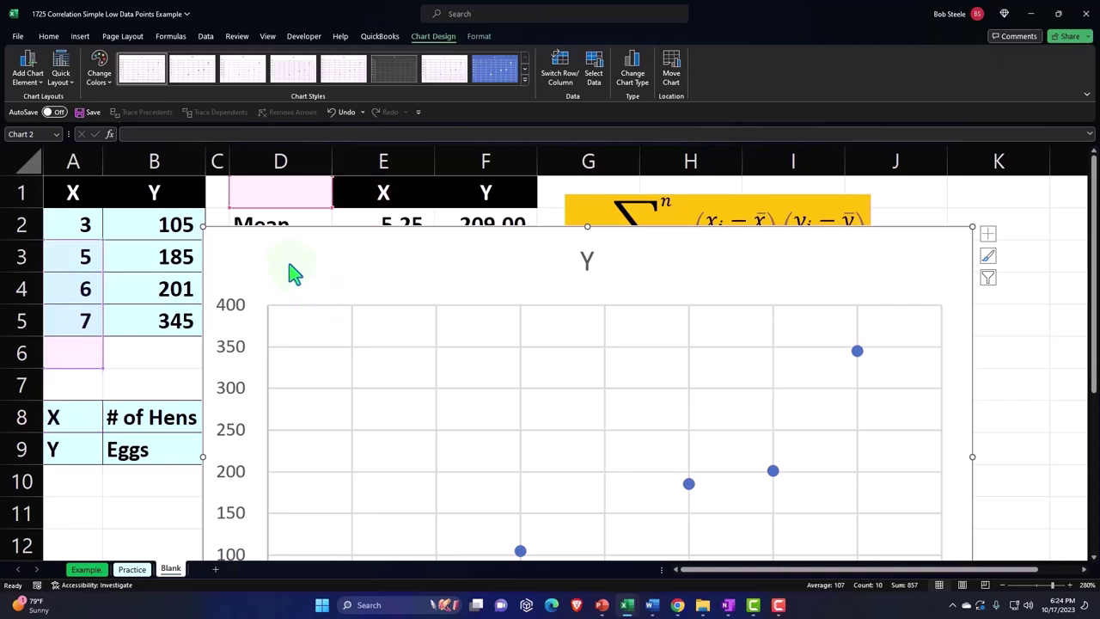
left_click(339, 112)
- Resize the chart and position it below the Mean and SD table, clear of the r formula
left_click_drag(280, 261, 290, 297)
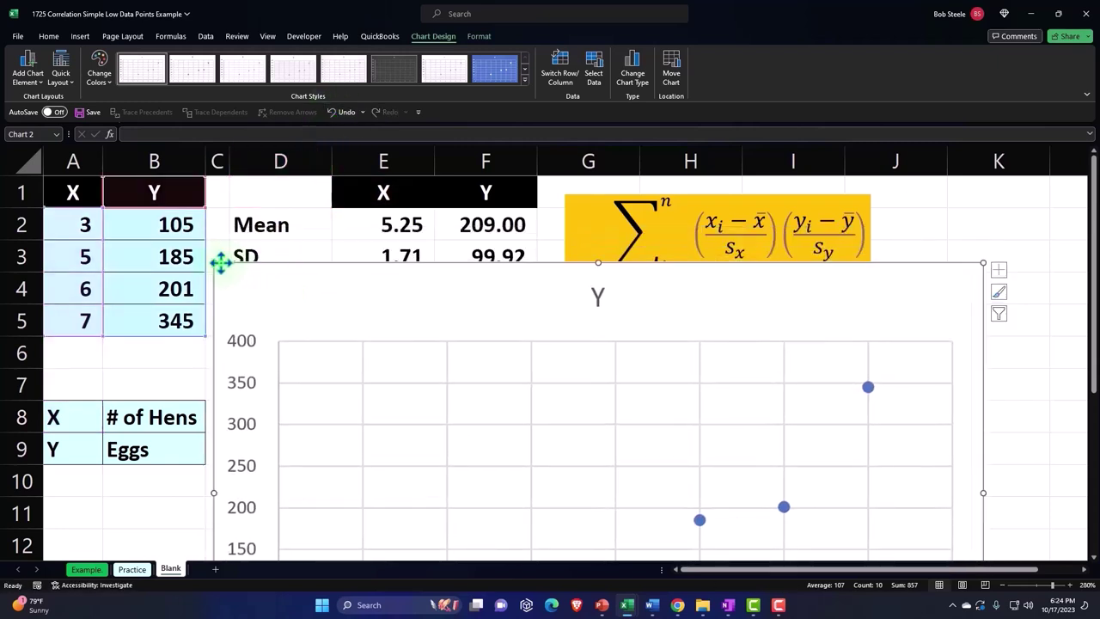
left_click_drag(213, 261, 369, 381)
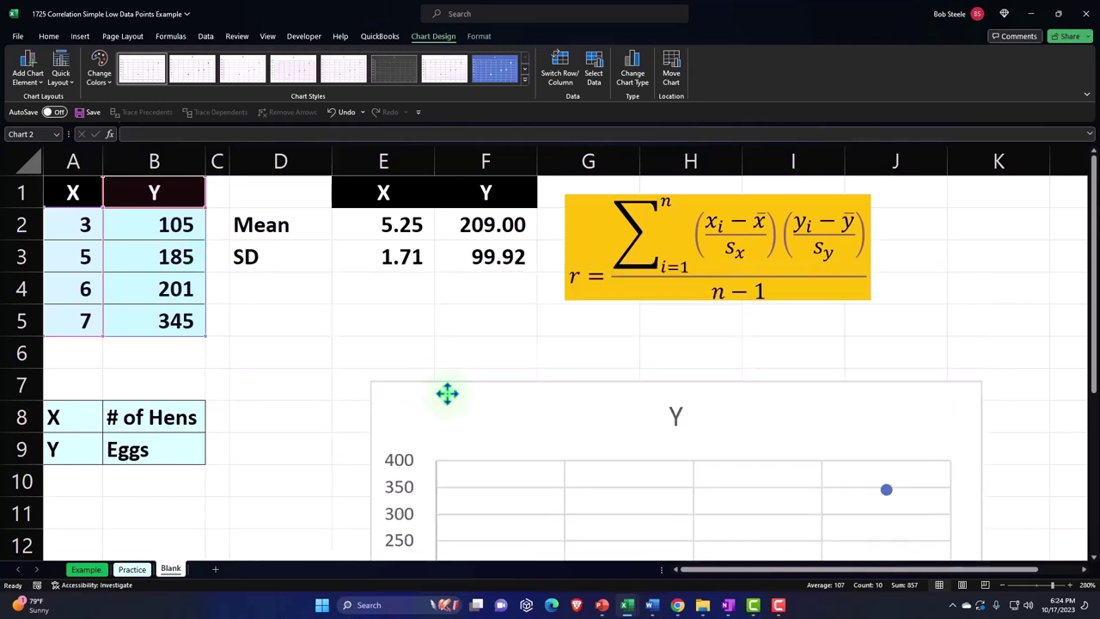
left_click_drag(446, 393, 317, 281)
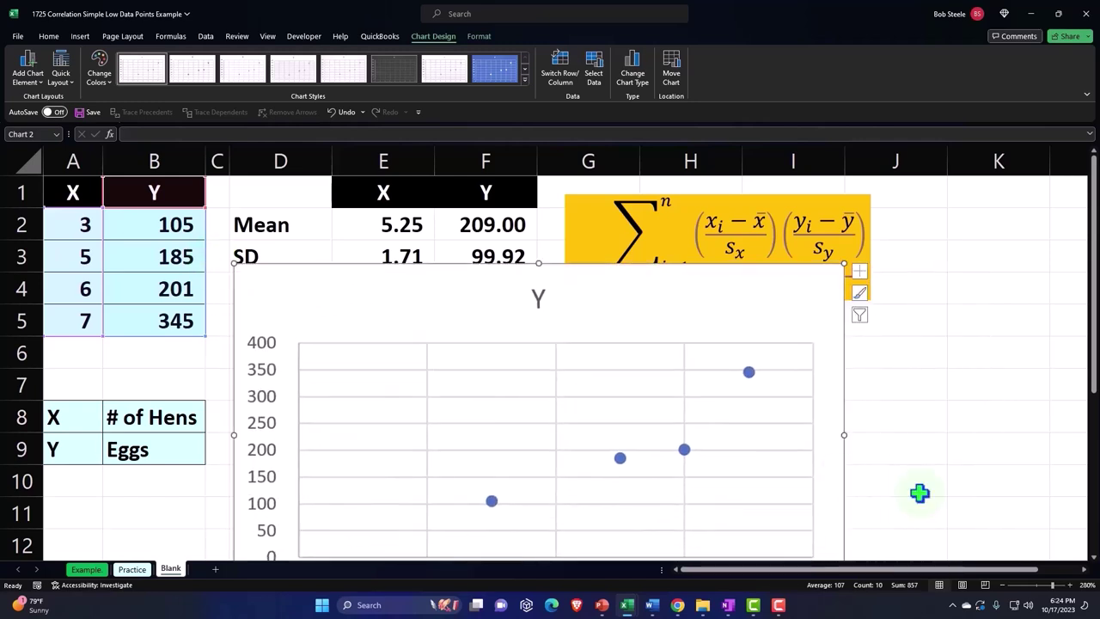
left_click(1003, 587)
left_click_drag(331, 242, 329, 276)
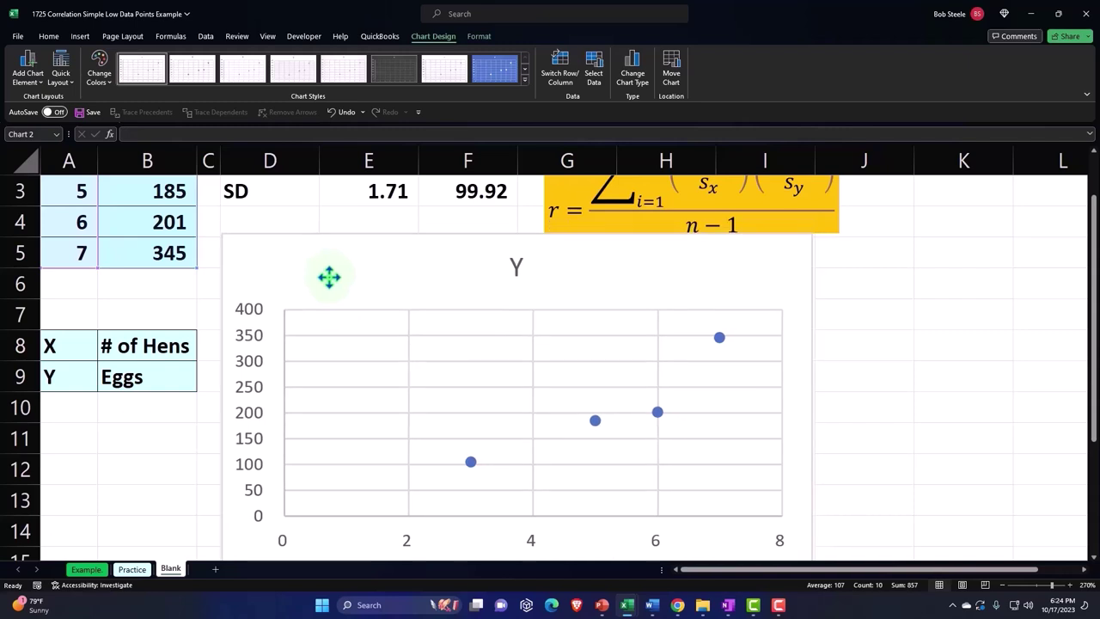
left_click(905, 346)
scroll(905, 345, "up", 1)
left_click(270, 306)
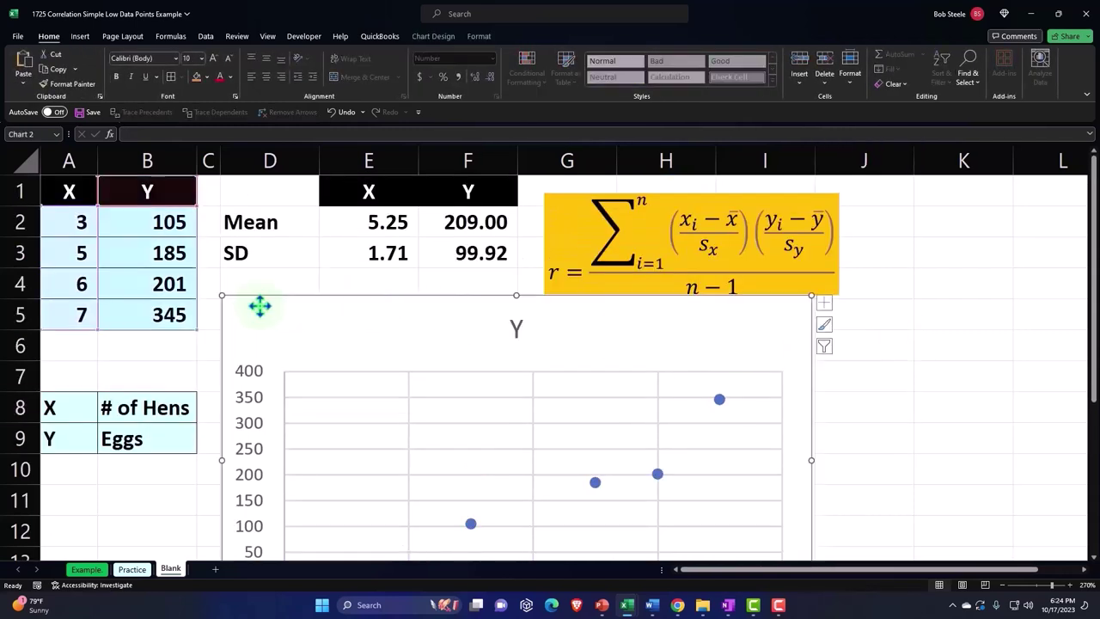
mouse_move(222, 295)
left_mouse_down()
mouse_move(313, 336)
mouse_move(265, 287)
left_mouse_up()
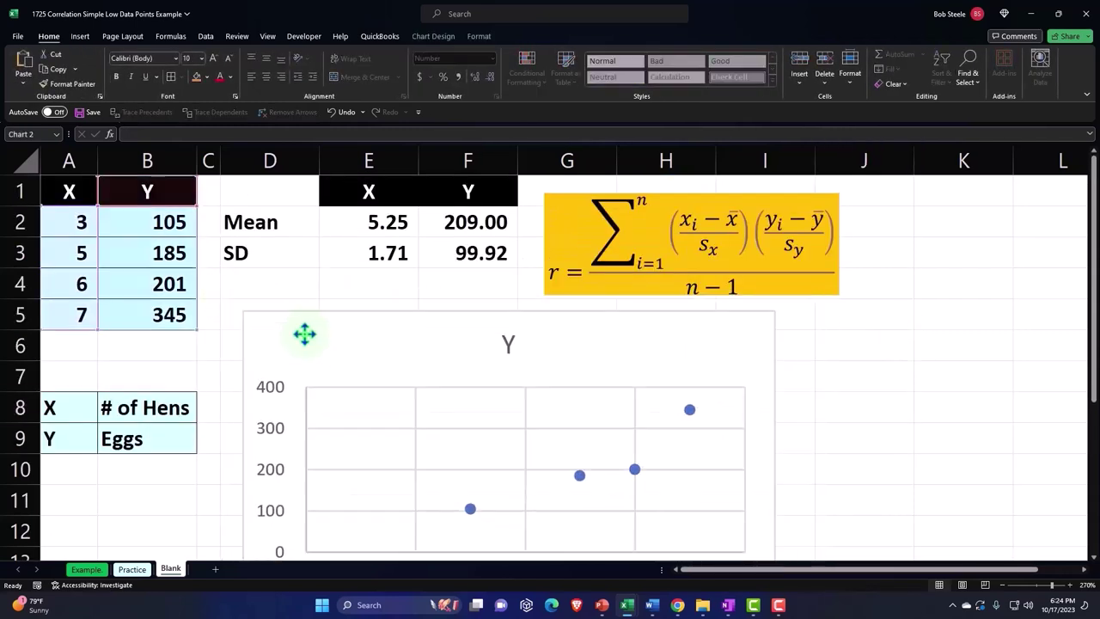
left_click(904, 456)
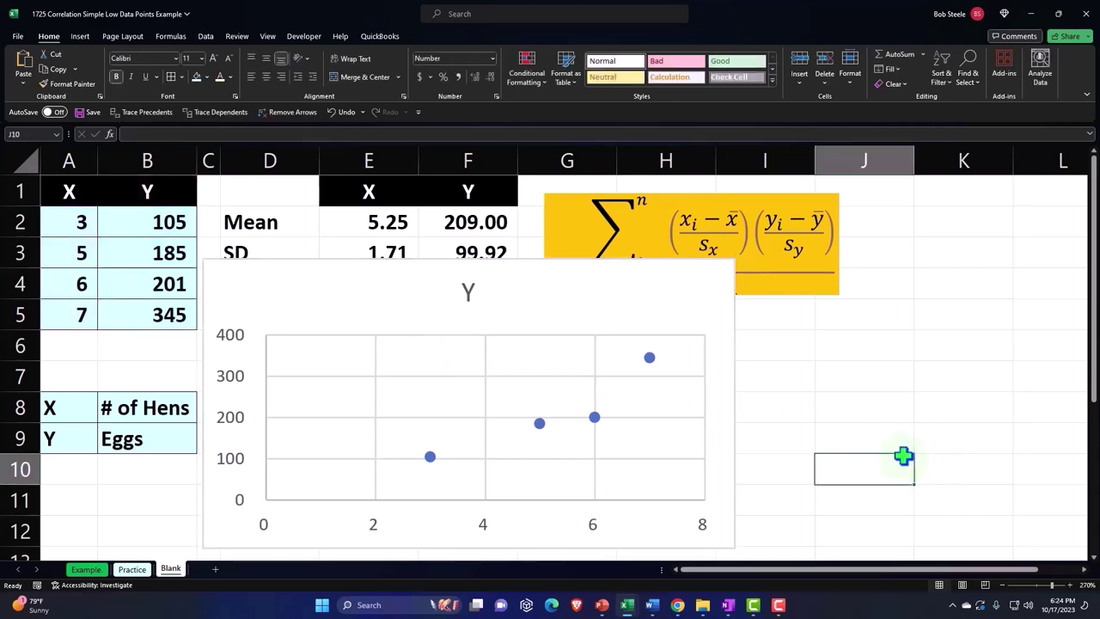
scroll(903, 455, "down", 1)
scroll(904, 455, "down", 1)
scroll(903, 455, "down", 1)
scroll(903, 456, "down", 1)
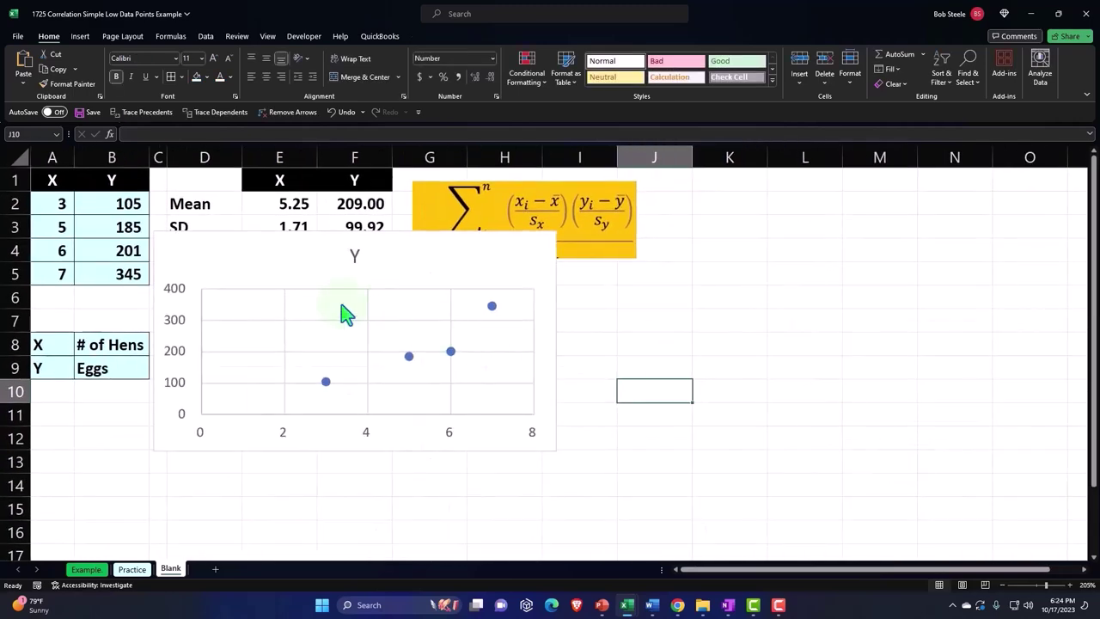
left_click(207, 270)
- Enlarge the chart, add axis titles, and link them to the X and Y header cells
left_click_drag(567, 474, 584, 514)
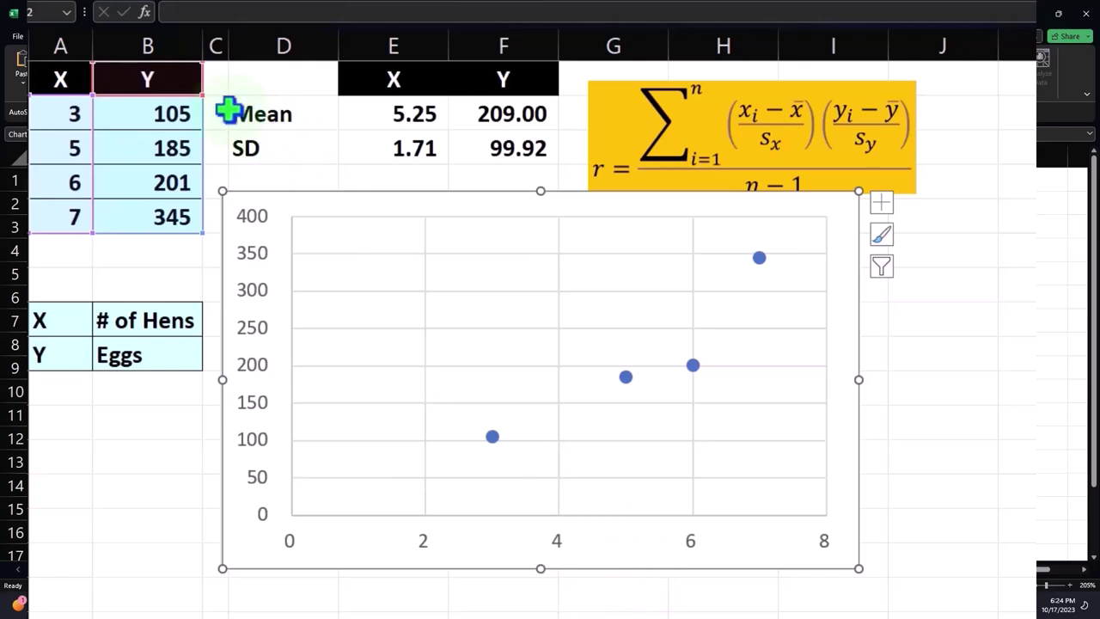
left_click(881, 204)
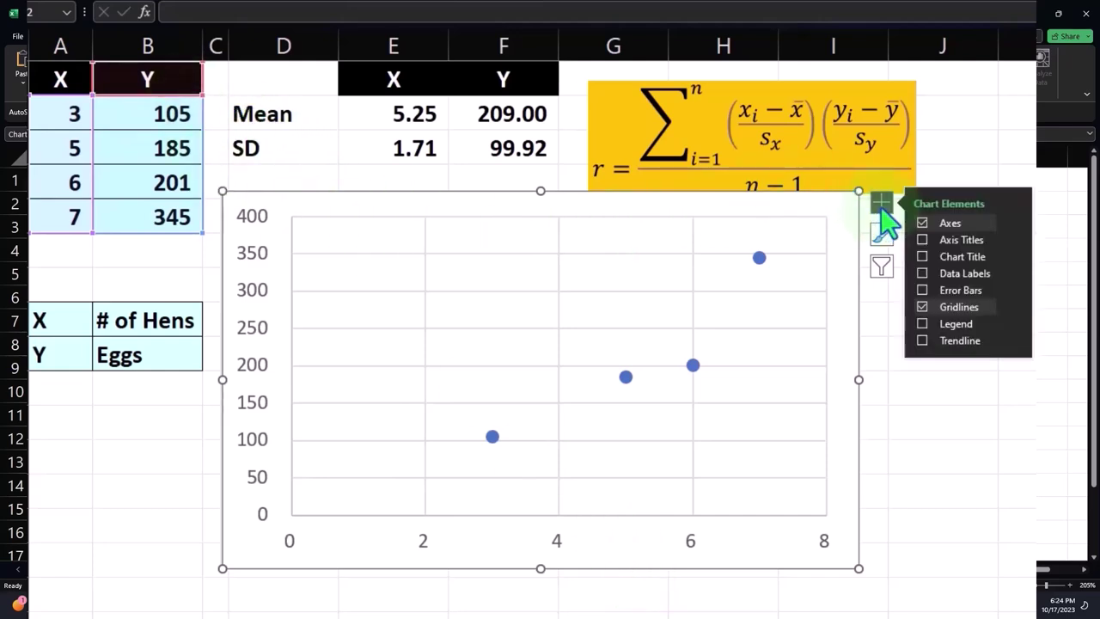
left_click(922, 240)
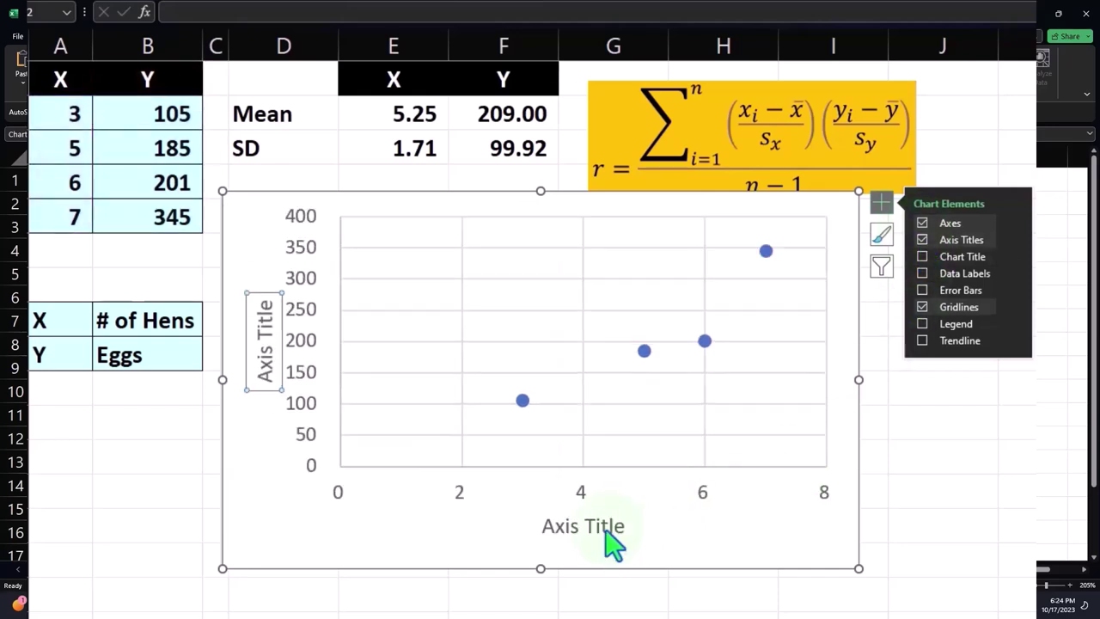
left_click(604, 528)
type("=")
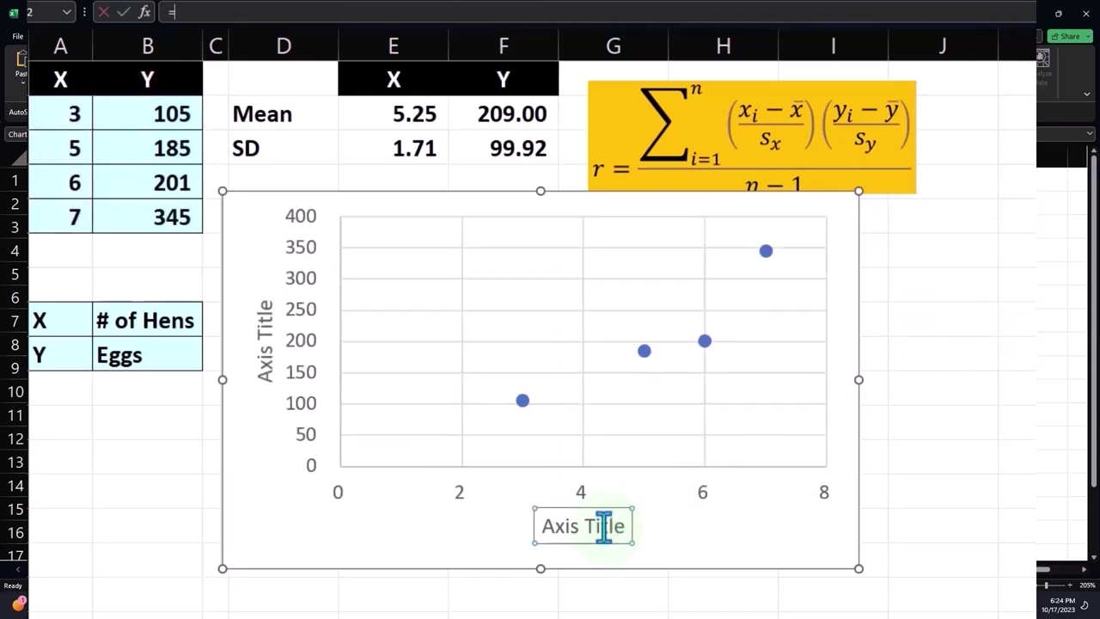
left_click(57, 78)
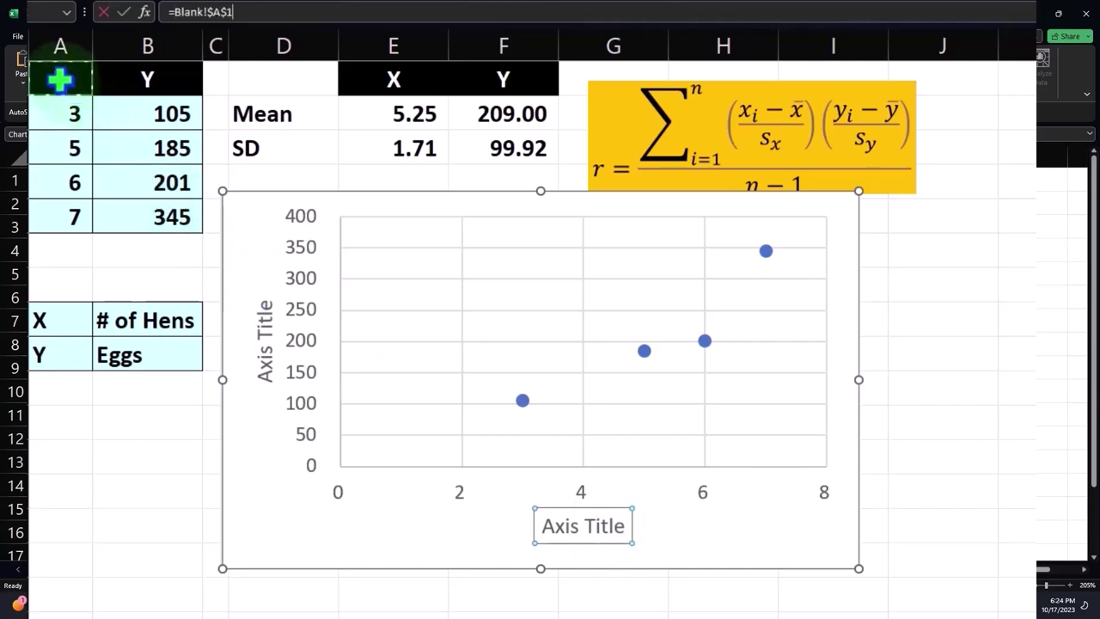
key("Return")
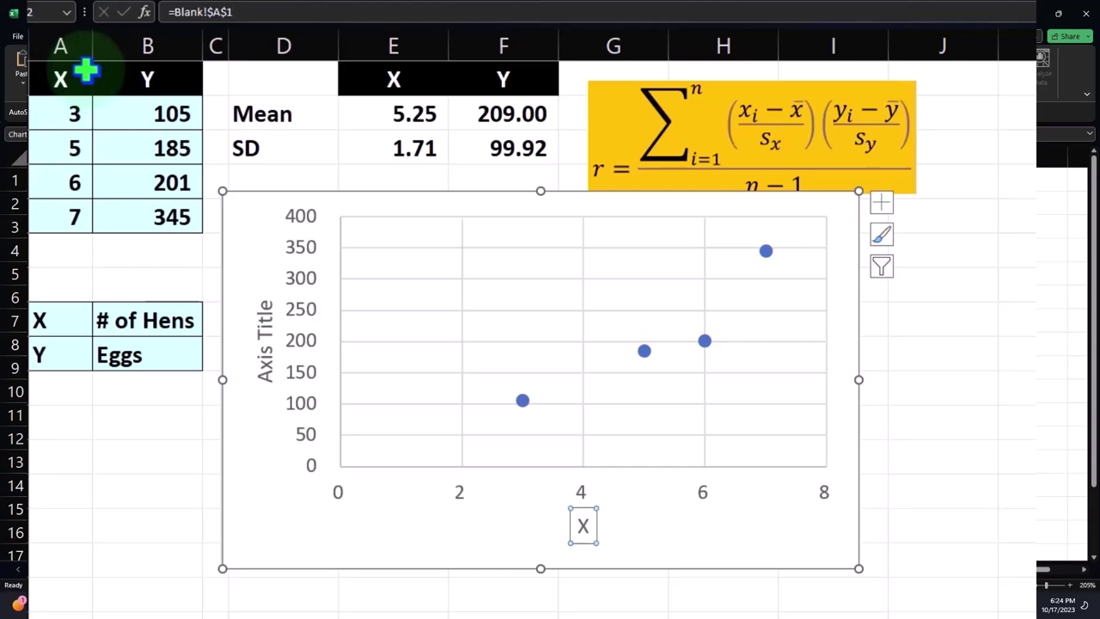
left_click(258, 328)
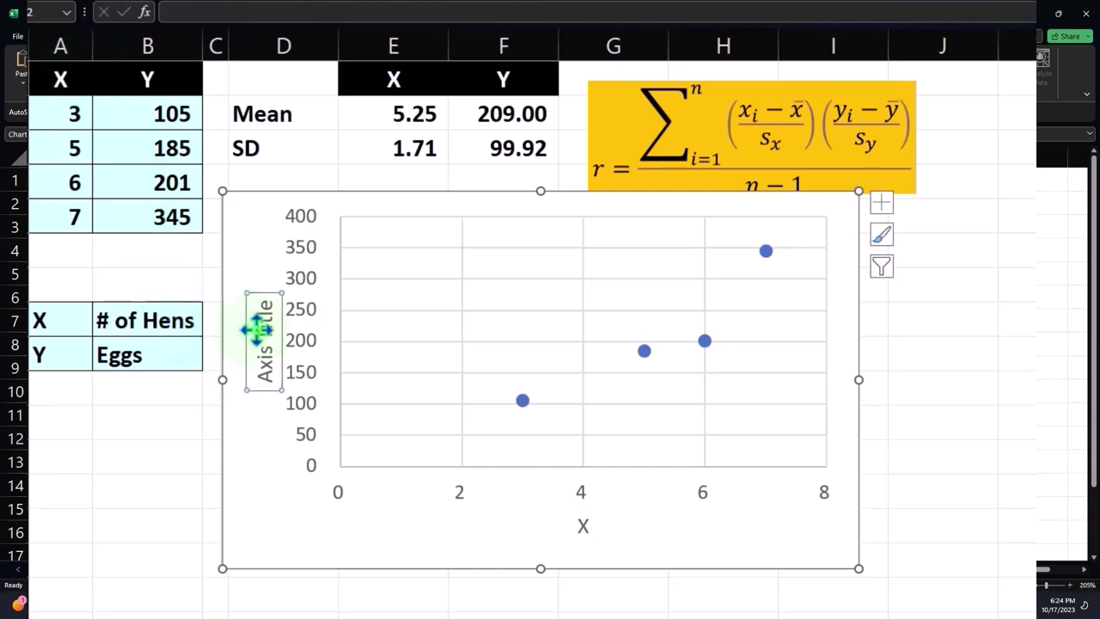
type("=")
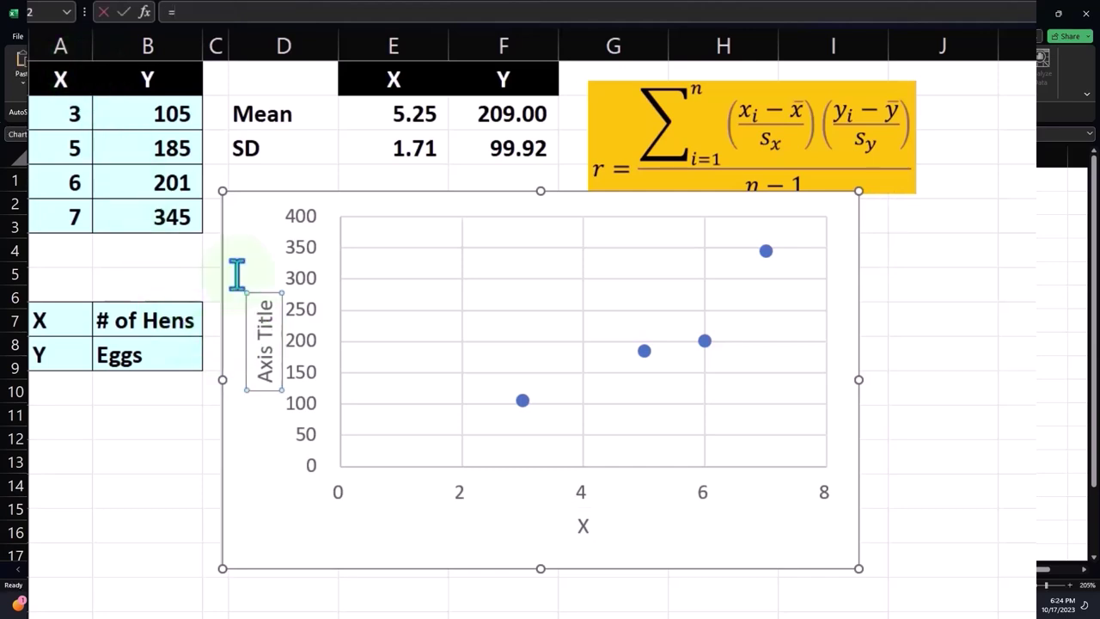
left_click(168, 81)
key("Return")
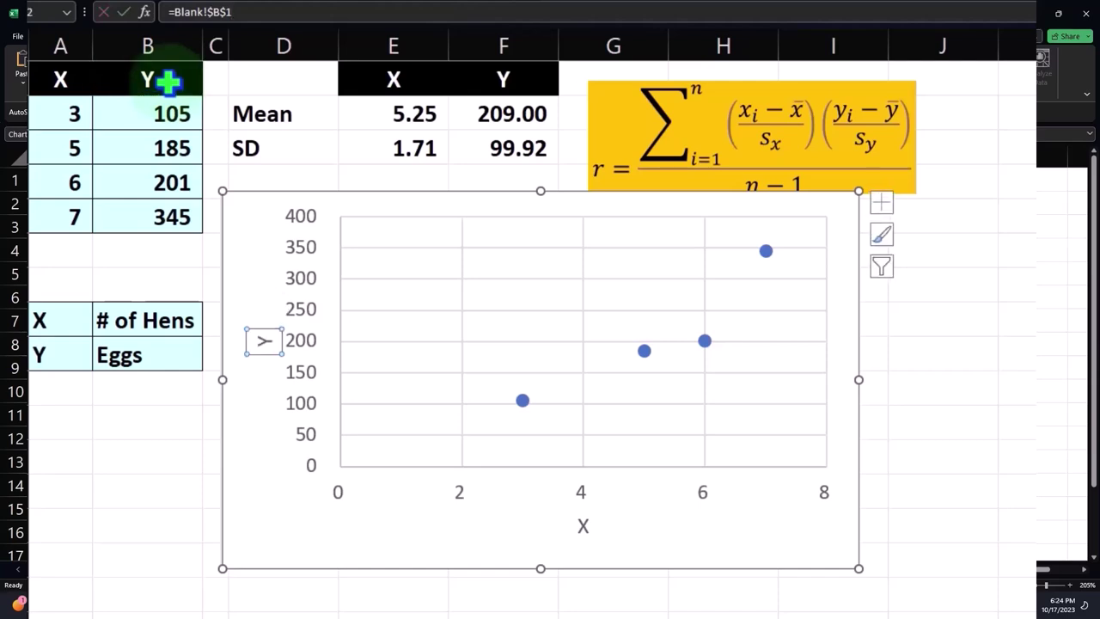
left_click(318, 546)
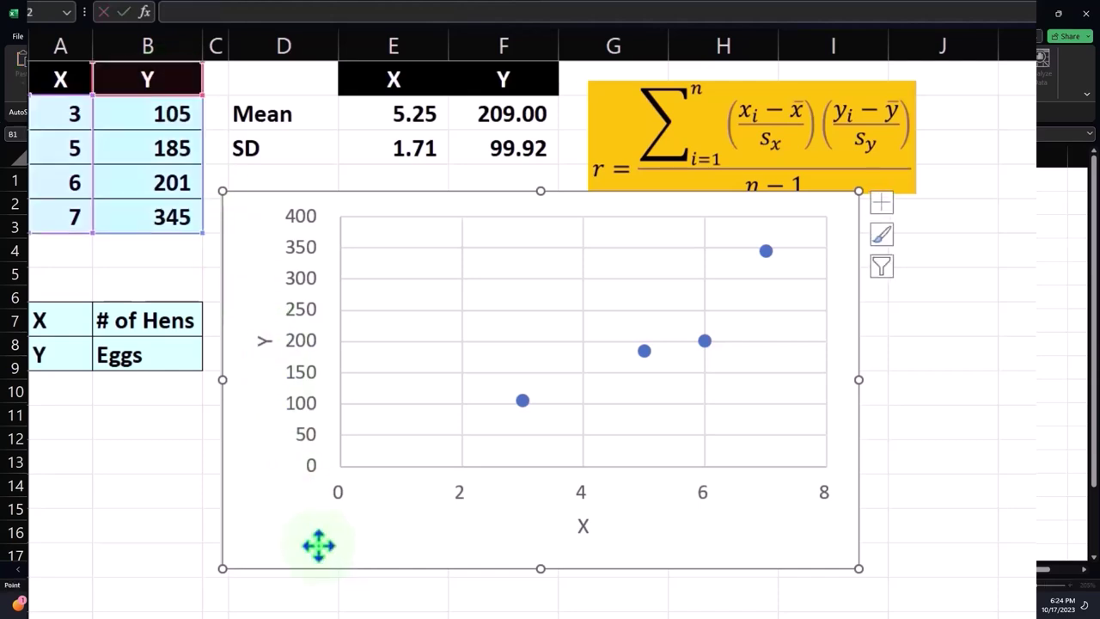
- Relink the axis titles to the '# of Hens' and 'Eggs' cells, then enlarge the chart further
left_click(587, 528)
type("=")
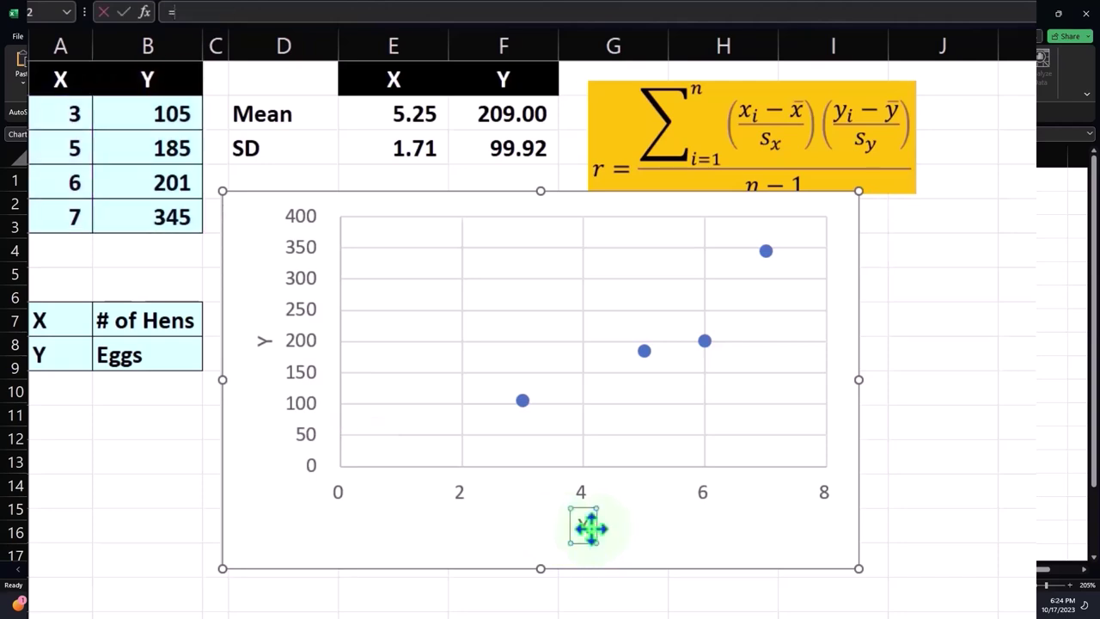
left_click(149, 320)
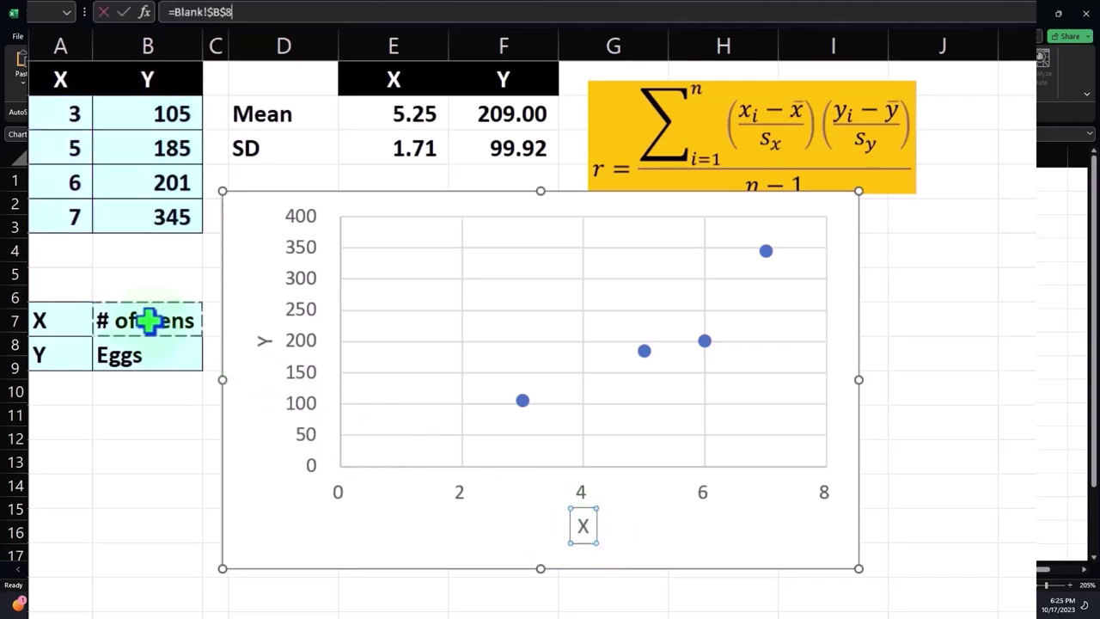
key("Return")
left_click(258, 340)
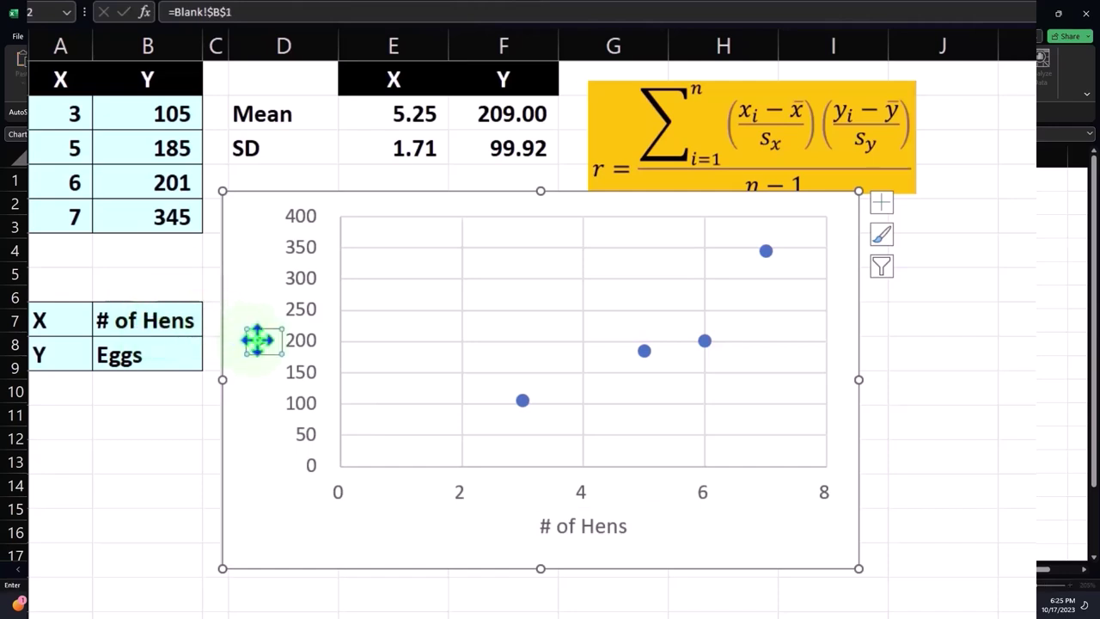
type("=")
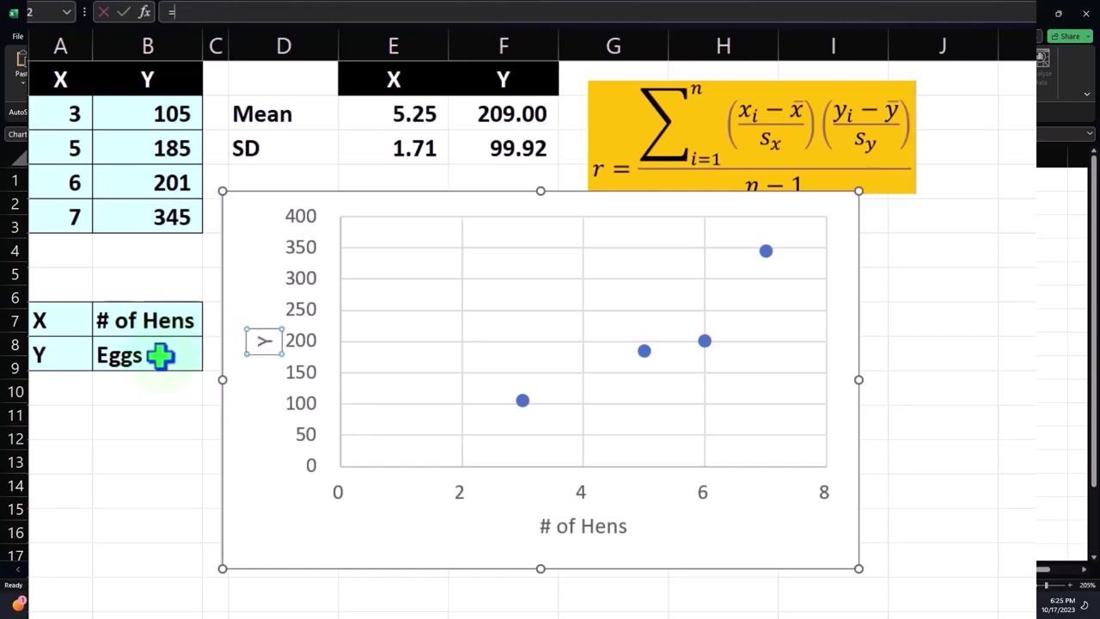
left_click(162, 355)
key("Return")
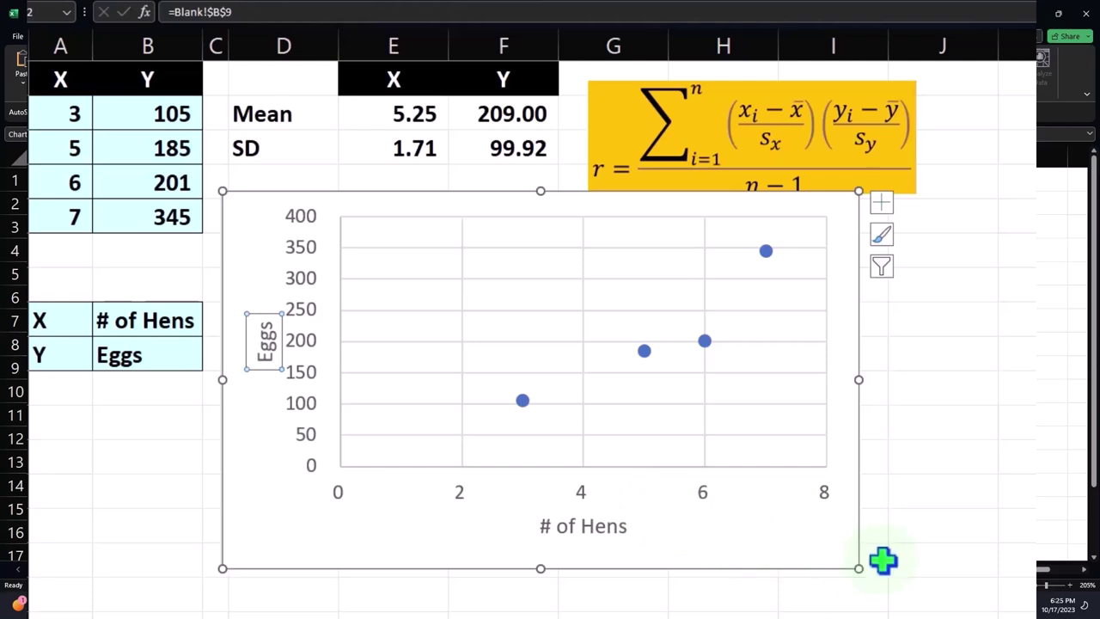
left_click_drag(859, 568, 964, 596)
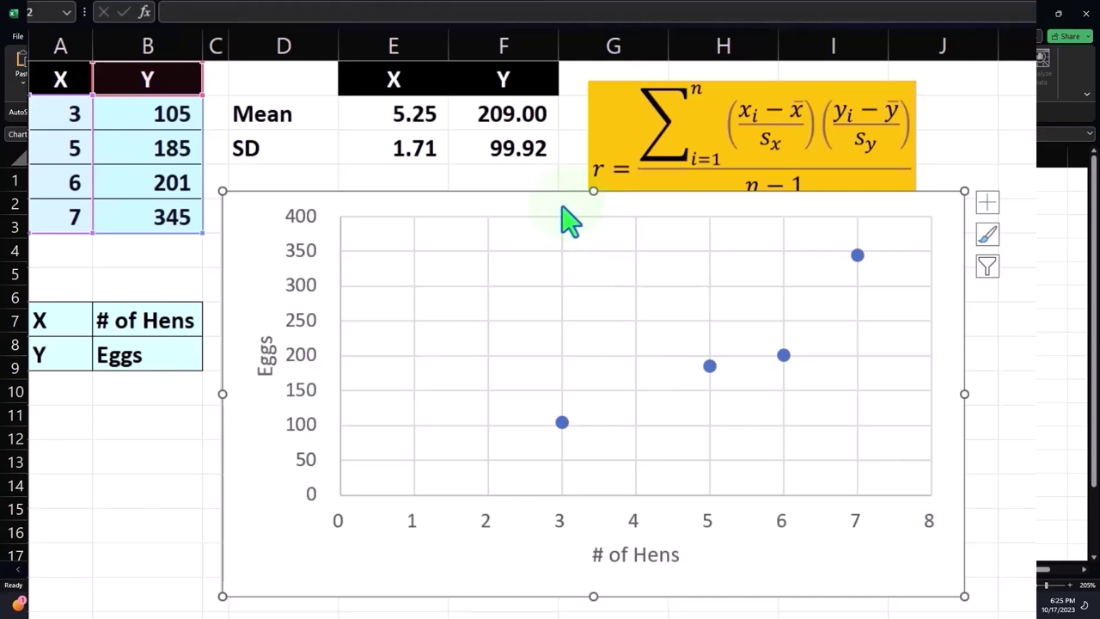
left_click_drag(562, 207, 563, 217)
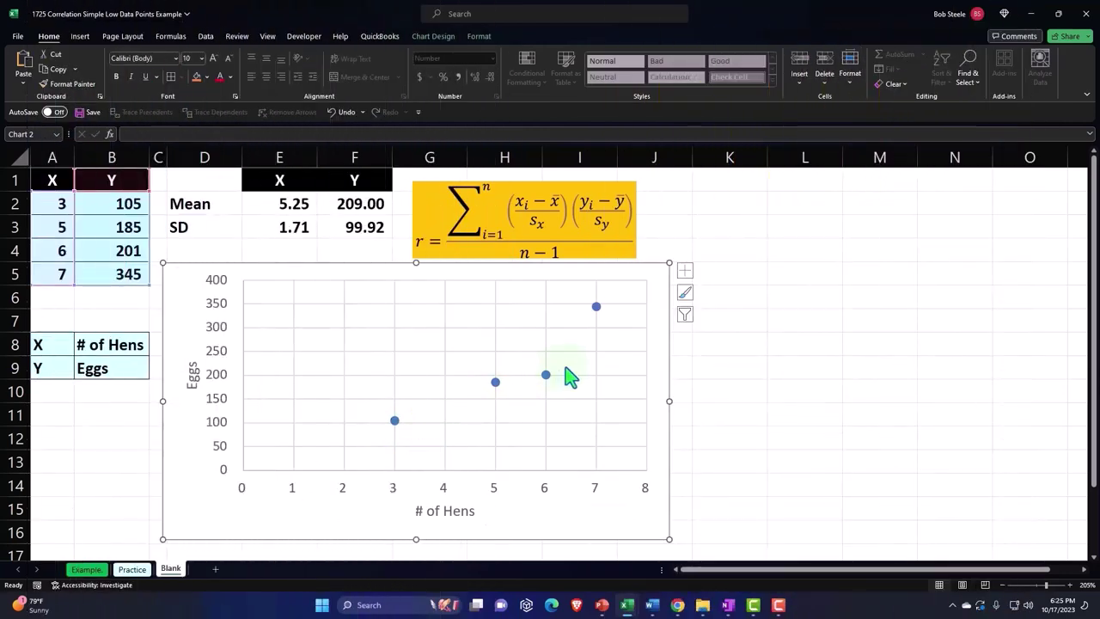
- Add a linear trendline, display its equation y = 53.943x - 74.2, and move the label near the top
left_click(684, 273)
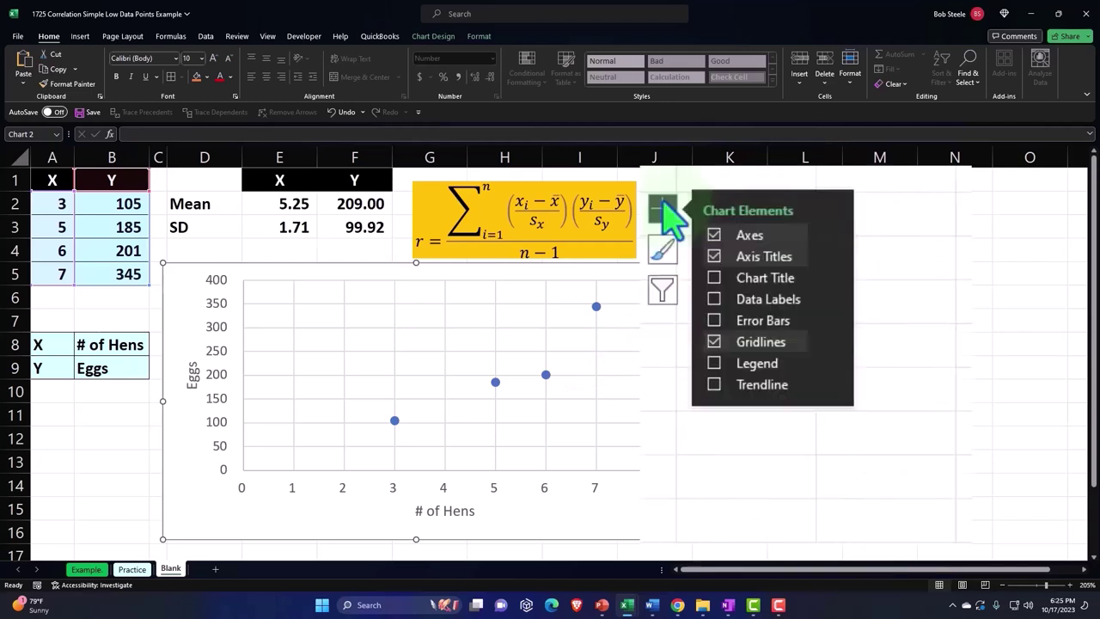
left_click(718, 389)
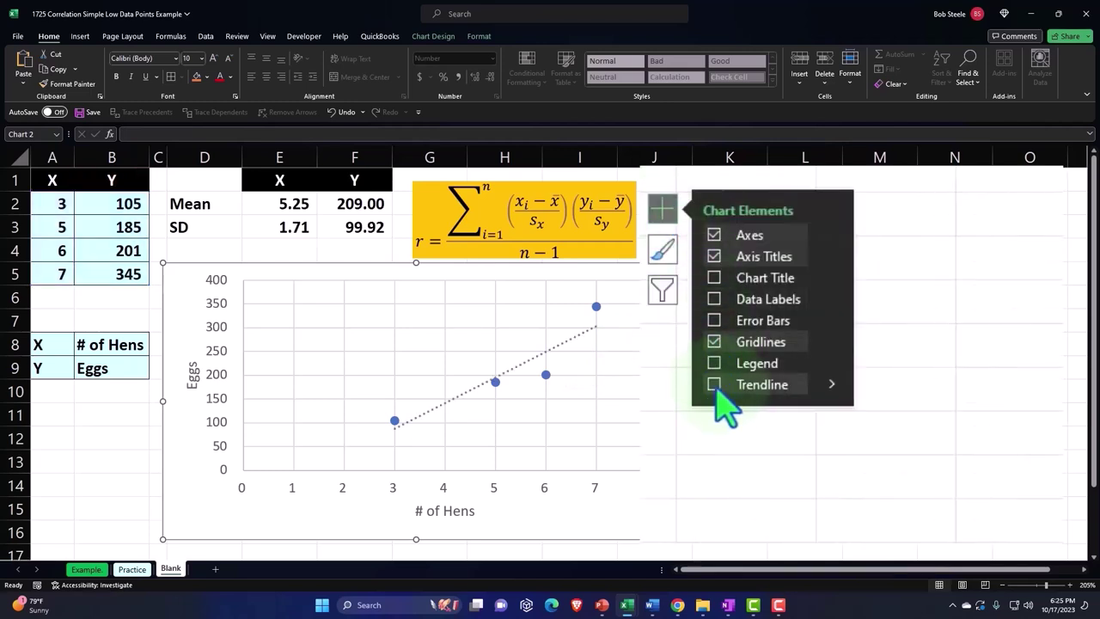
mouse_move(841, 391)
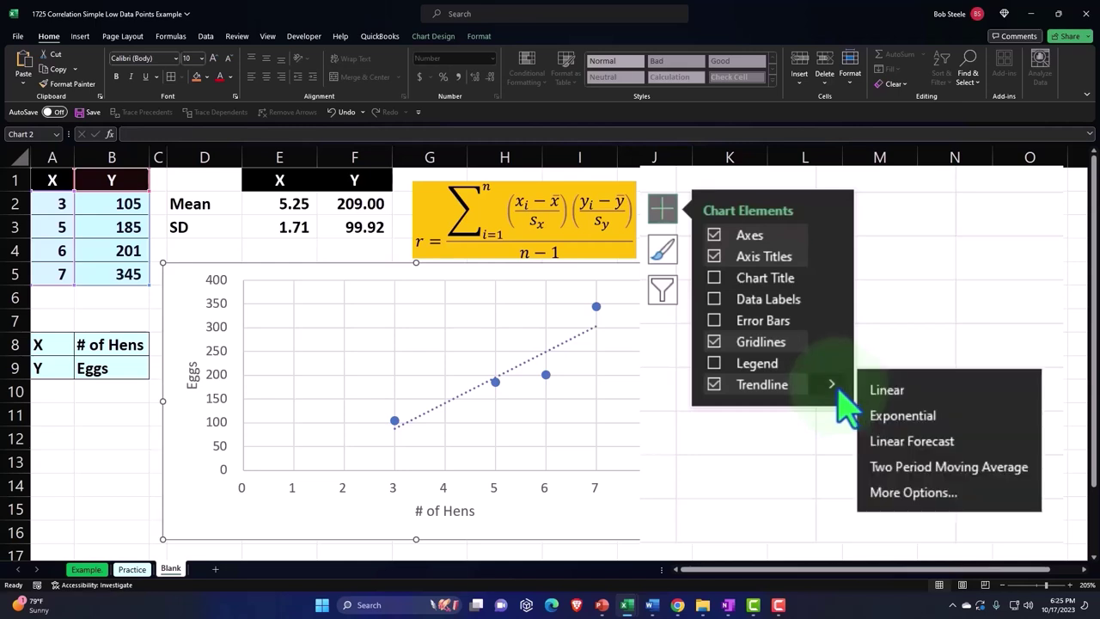
left_click(898, 491)
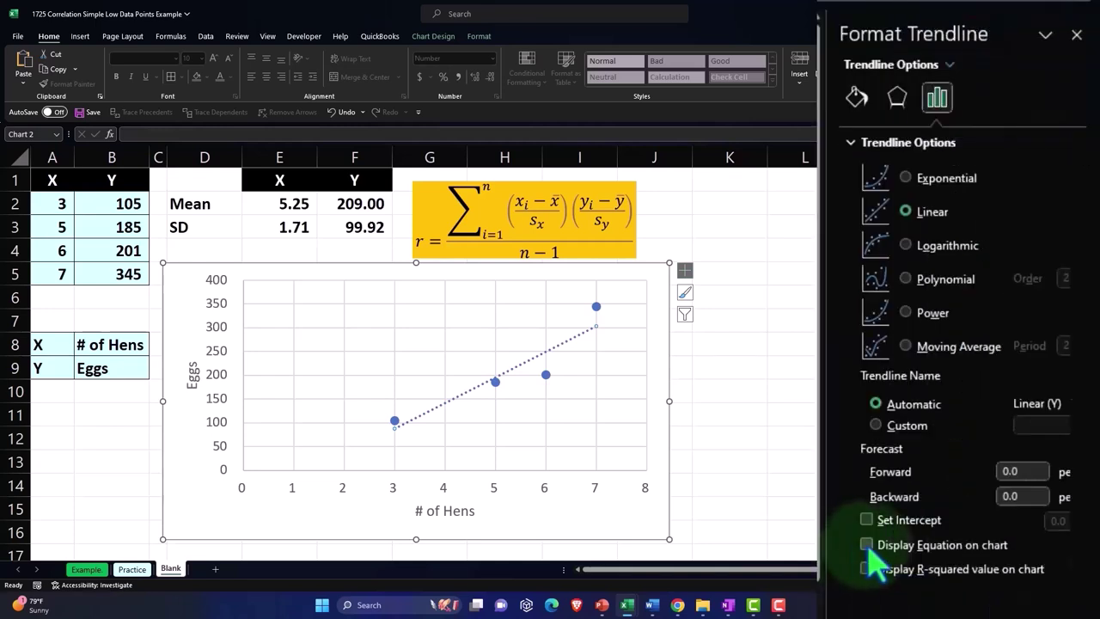
left_click(866, 545)
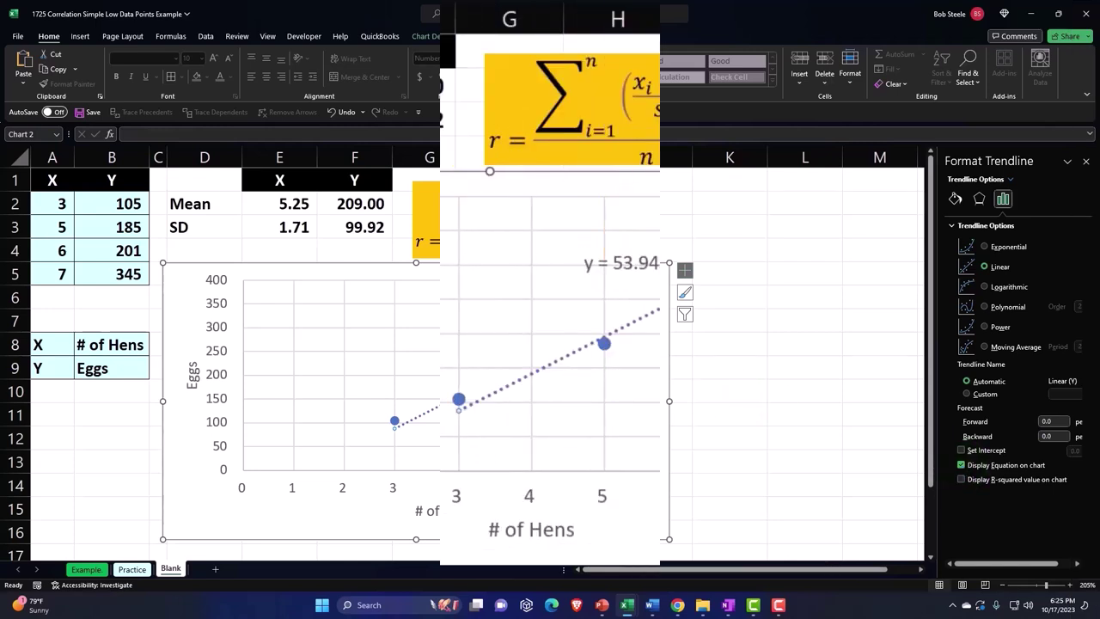
left_click(636, 271)
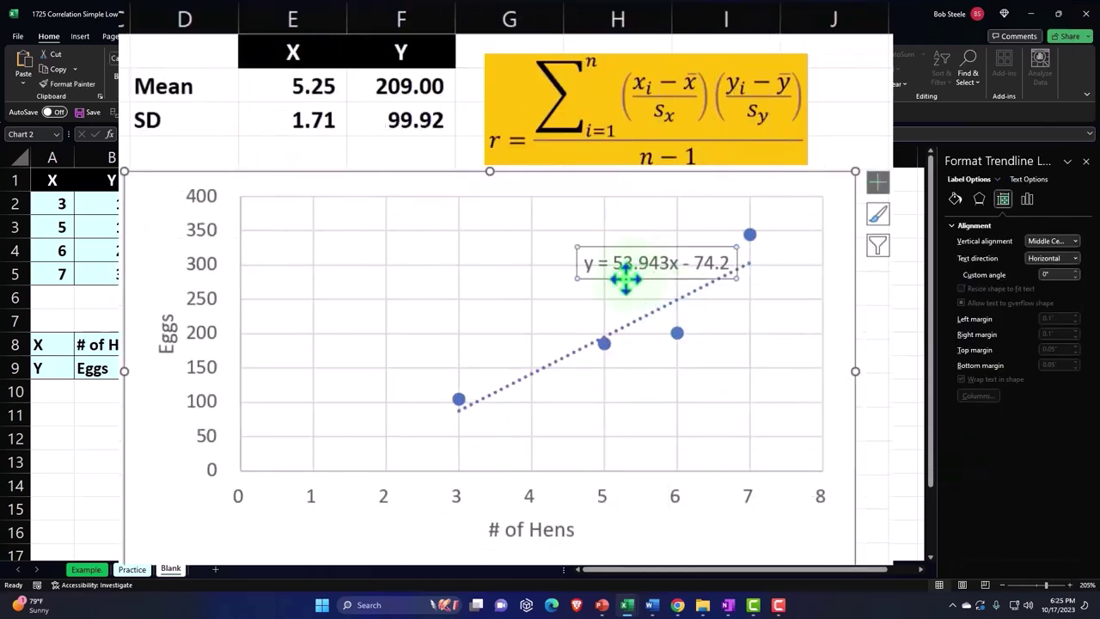
mouse_move(635, 271)
left_mouse_down()
mouse_move(678, 205)
mouse_move(668, 213)
left_mouse_up()
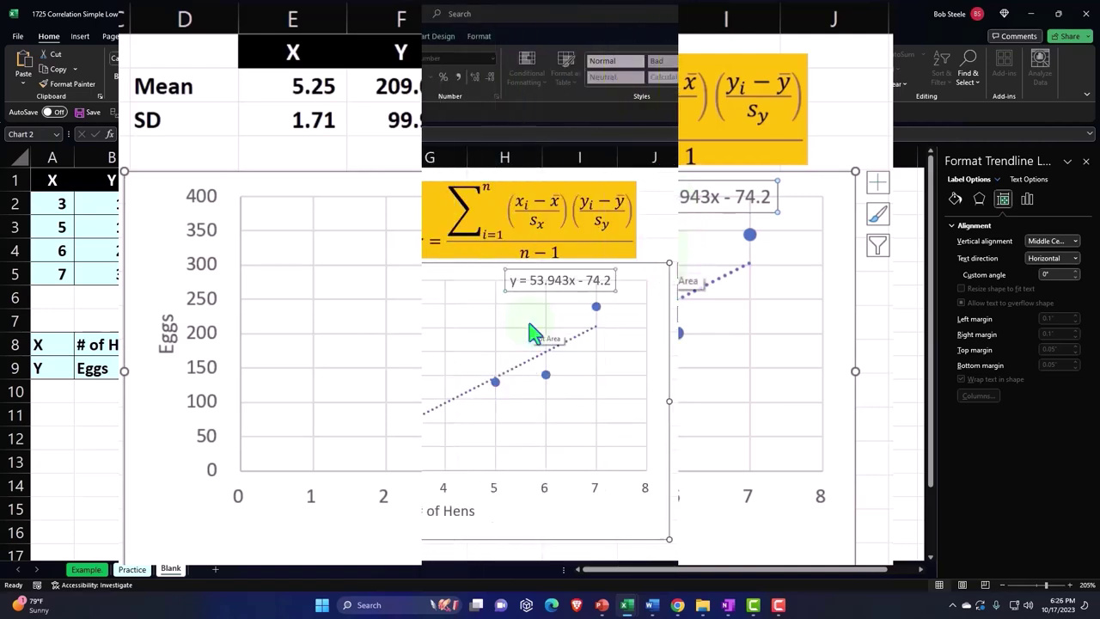
- Give the trendline equation label a solid orange border
left_click(955, 199)
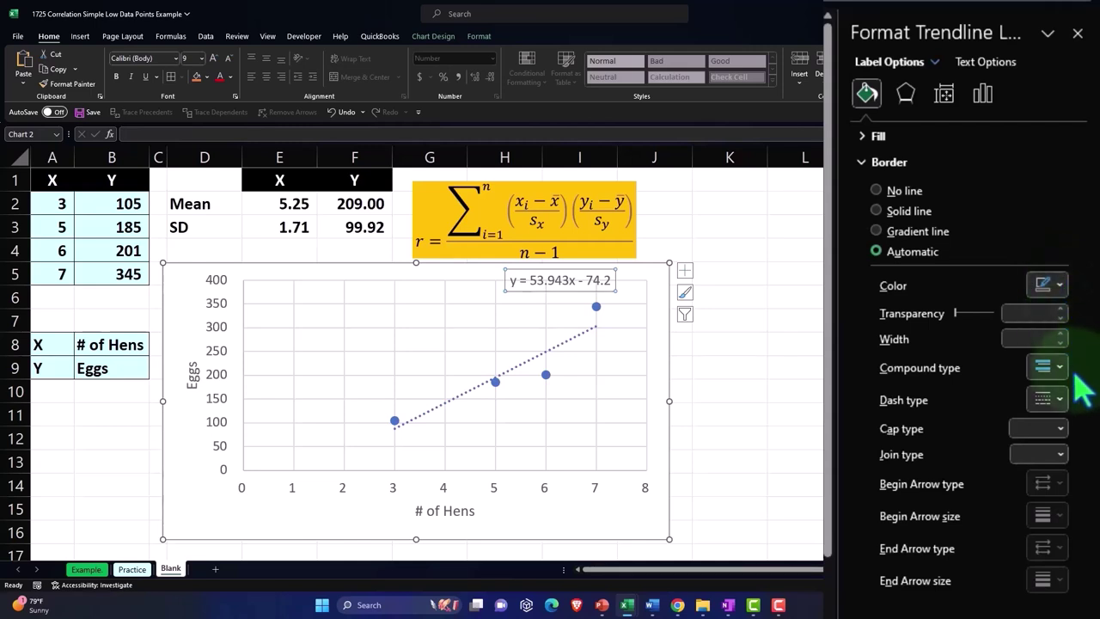
left_click(1057, 400)
left_click(1054, 421)
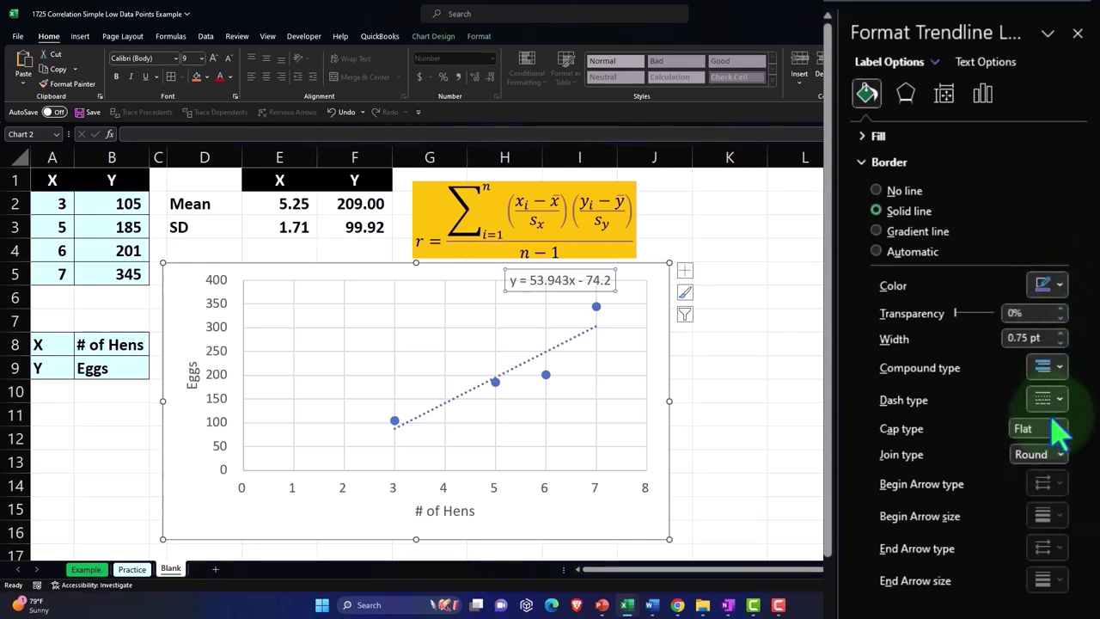
left_click(1049, 285)
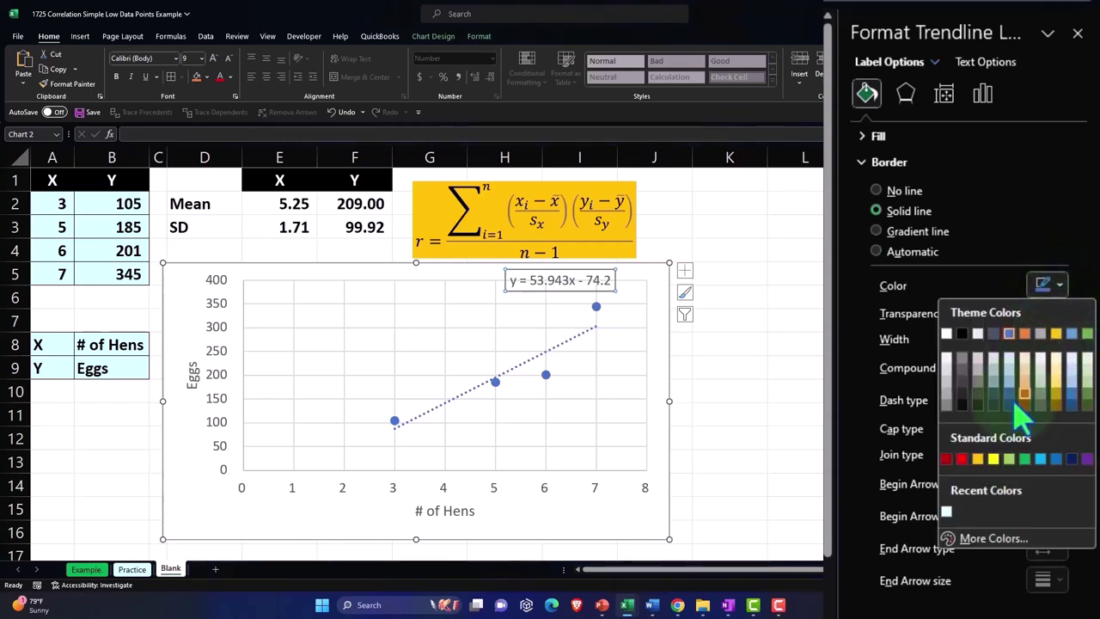
left_click(978, 457)
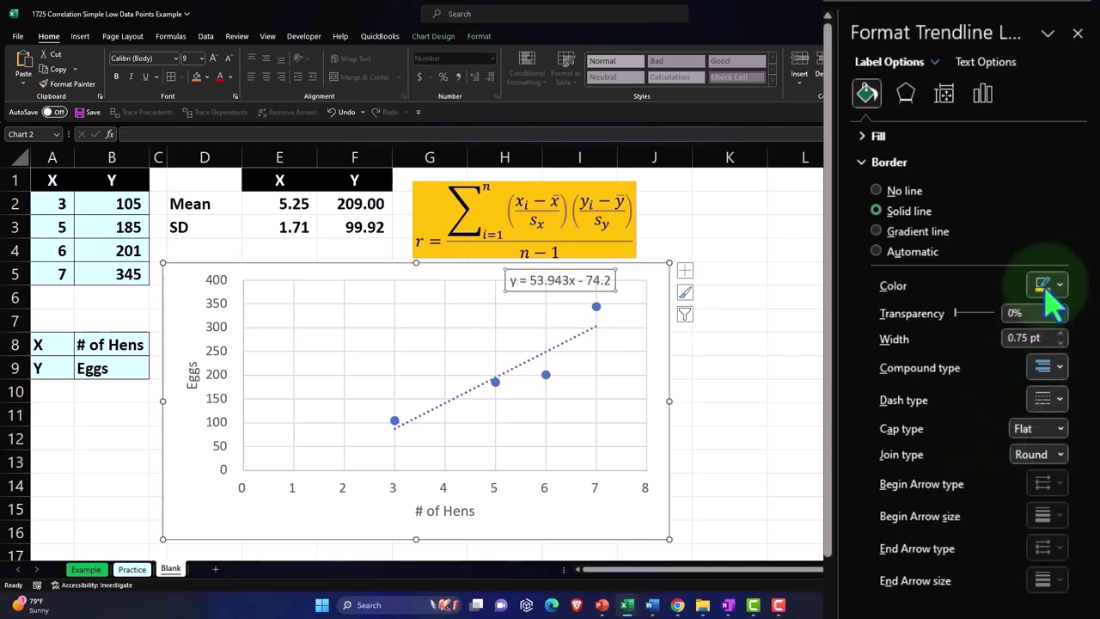
left_click(1046, 287)
left_click(978, 458)
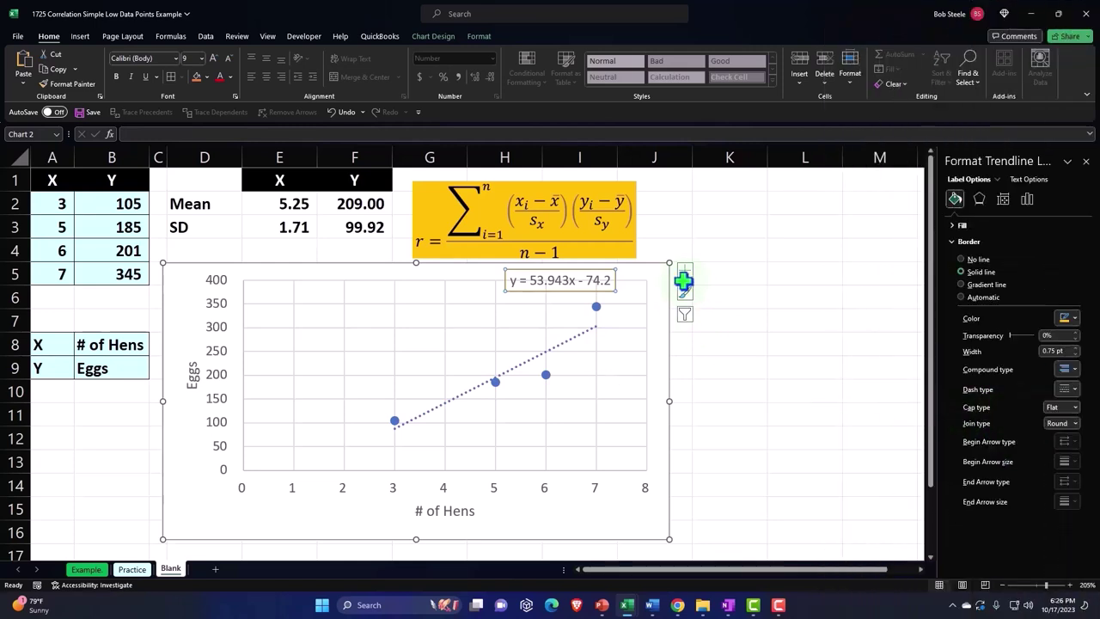
- Make the trendline a solid yellow line and close the formatting pane
left_click(711, 196)
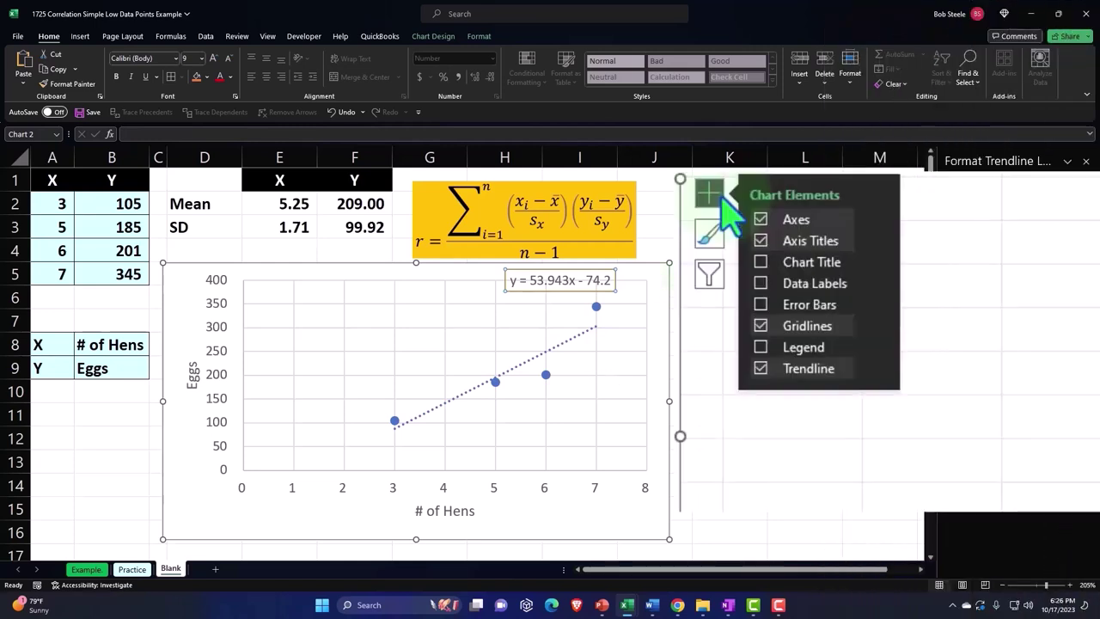
left_click(878, 371)
left_click(939, 480)
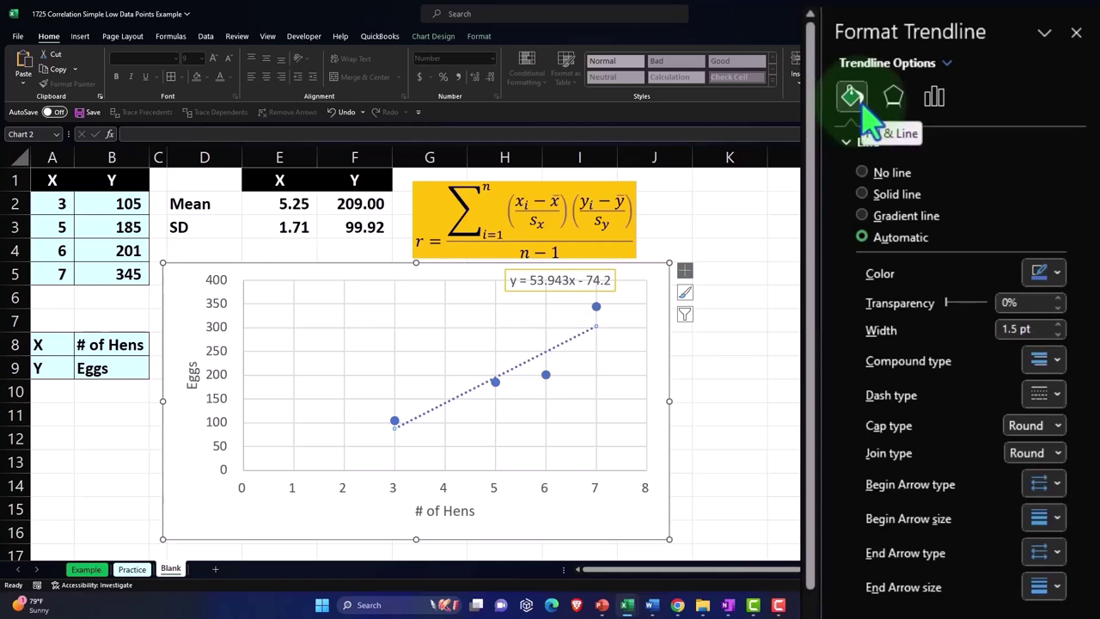
left_click(1050, 394)
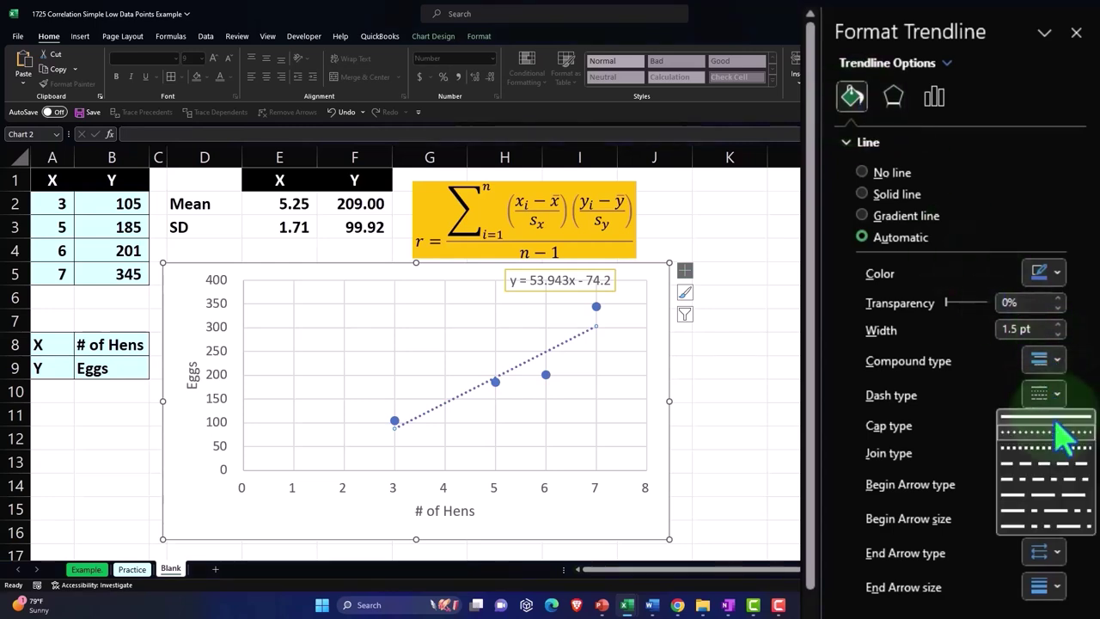
left_click(1057, 418)
left_click(1057, 274)
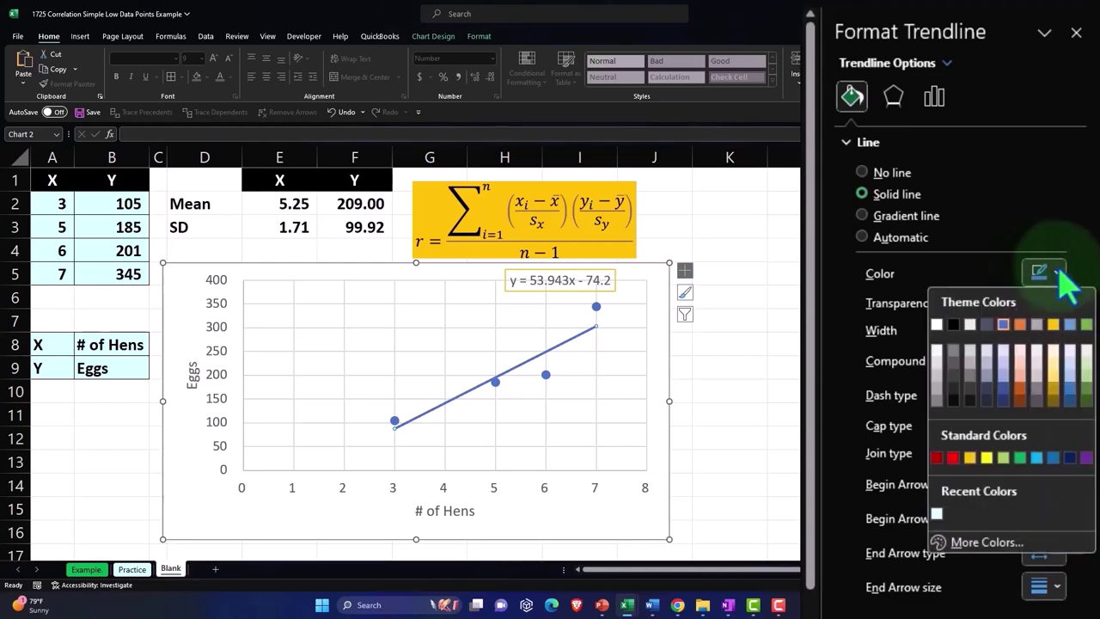
left_click(985, 457)
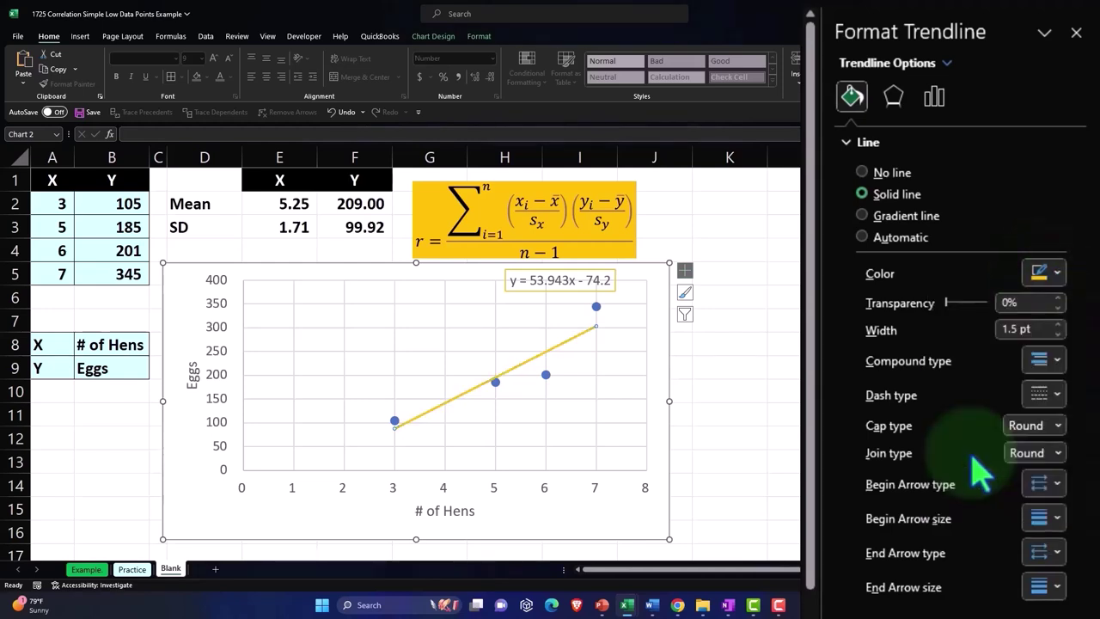
left_click(1076, 33)
left_click(873, 460)
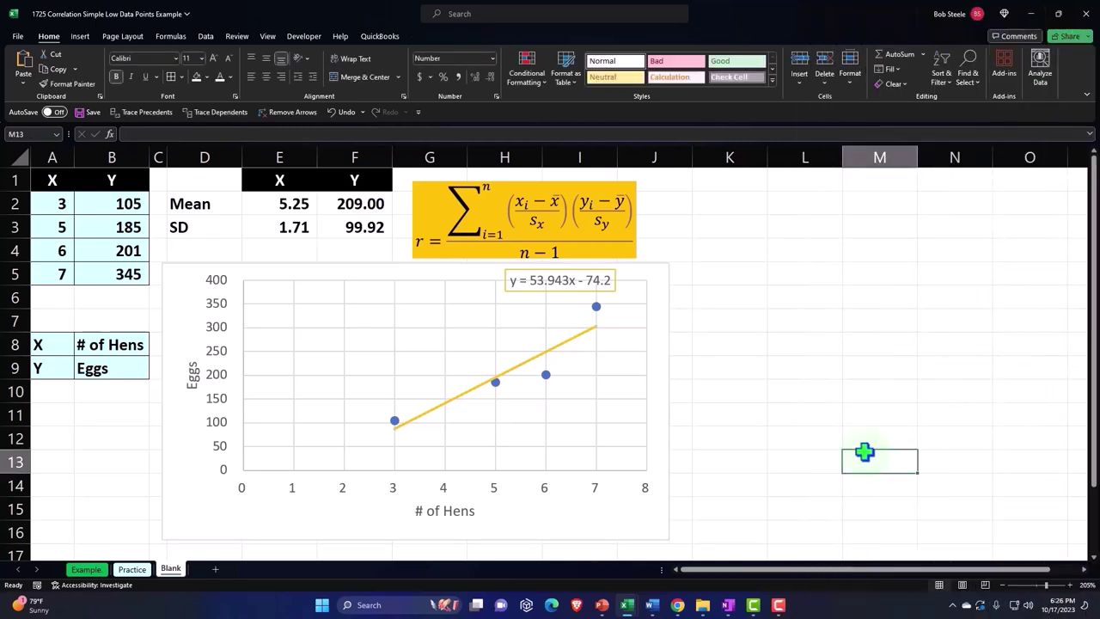
- Shrink the first chart slightly, then select the hens and eggs data A1:B5
left_click(666, 531)
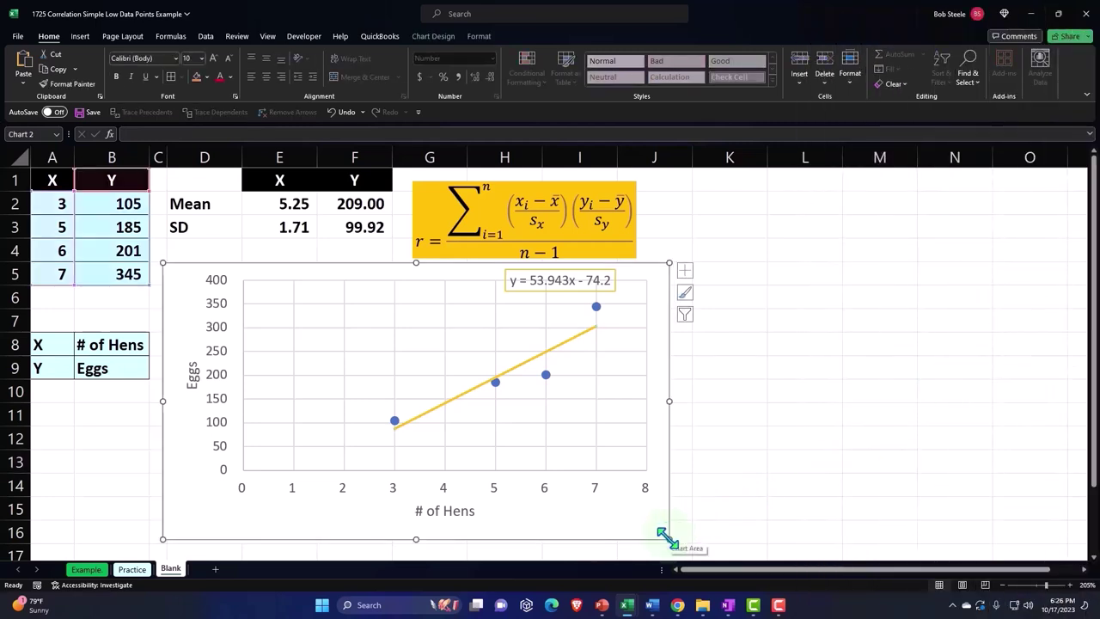
left_click_drag(667, 536, 589, 528)
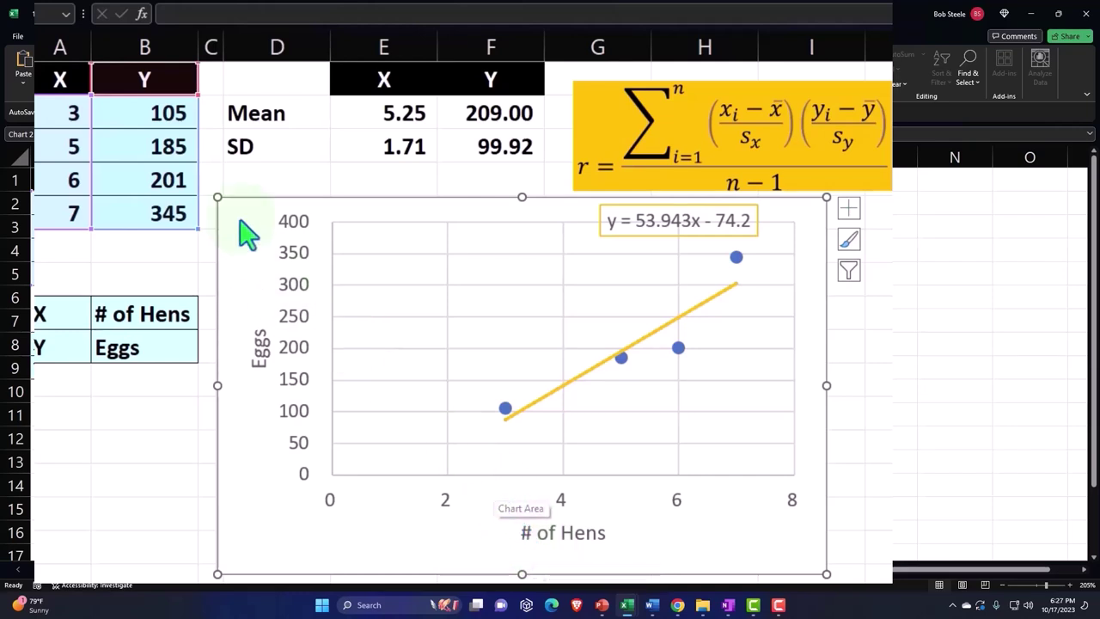
mouse_move(59, 79)
left_mouse_down()
mouse_move(116, 146)
mouse_move(120, 211)
left_mouse_up()
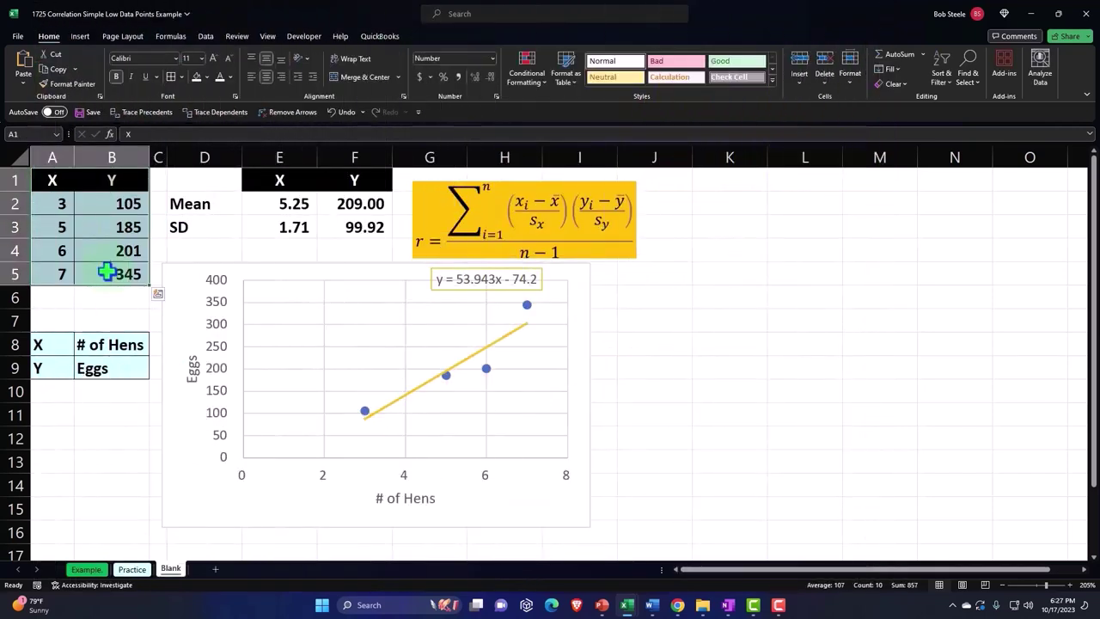
- Insert a second plain scatter chart below the first, delete its title, and resize it to match
left_click(80, 36)
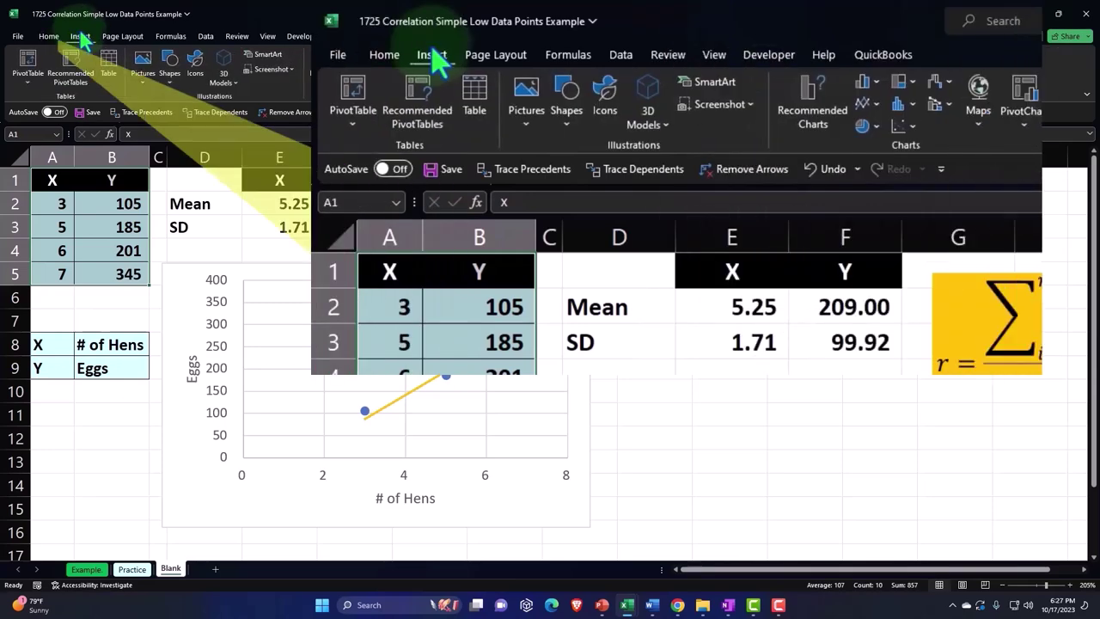
left_click(904, 129)
left_click(918, 189)
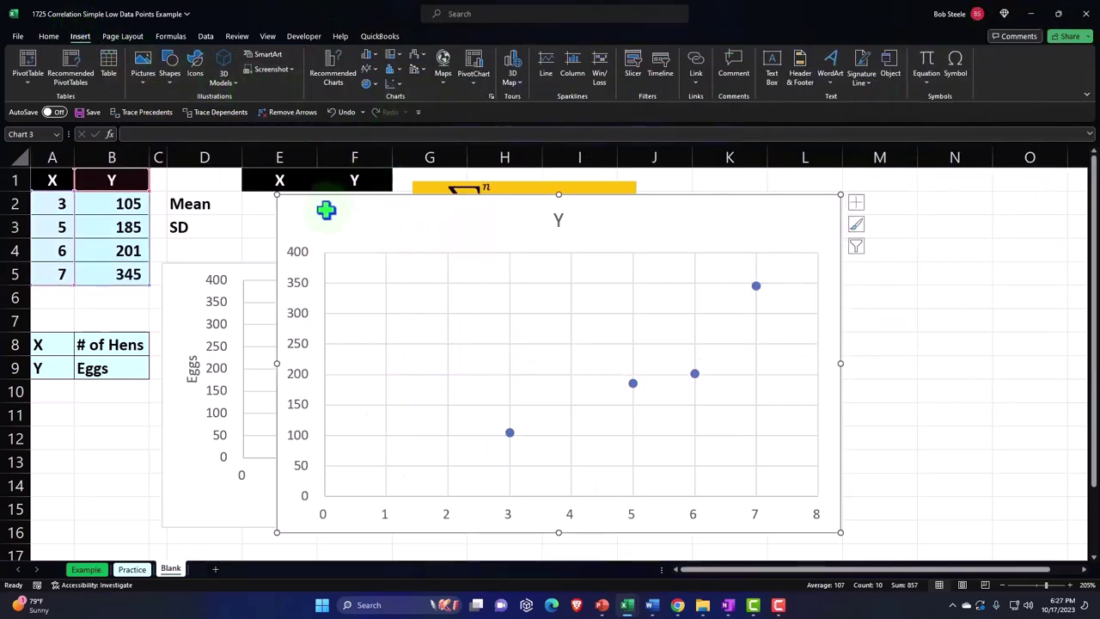
mouse_move(326, 209)
left_mouse_down()
mouse_move(335, 246)
mouse_move(221, 421)
left_mouse_up()
scroll(438, 352, "down", 2)
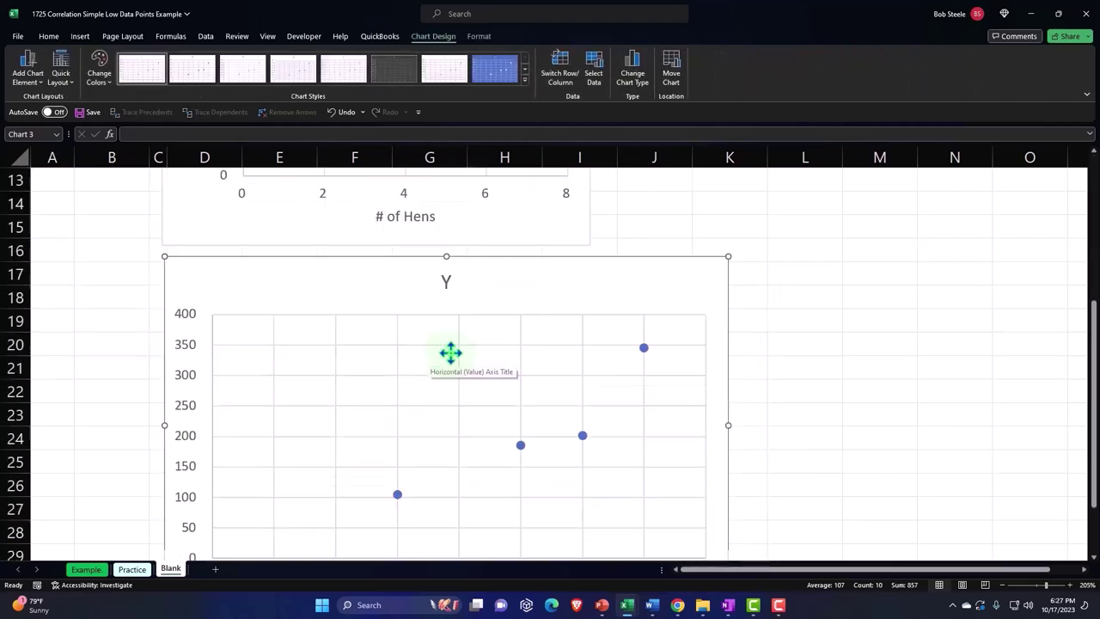
left_click(442, 282)
key("Delete")
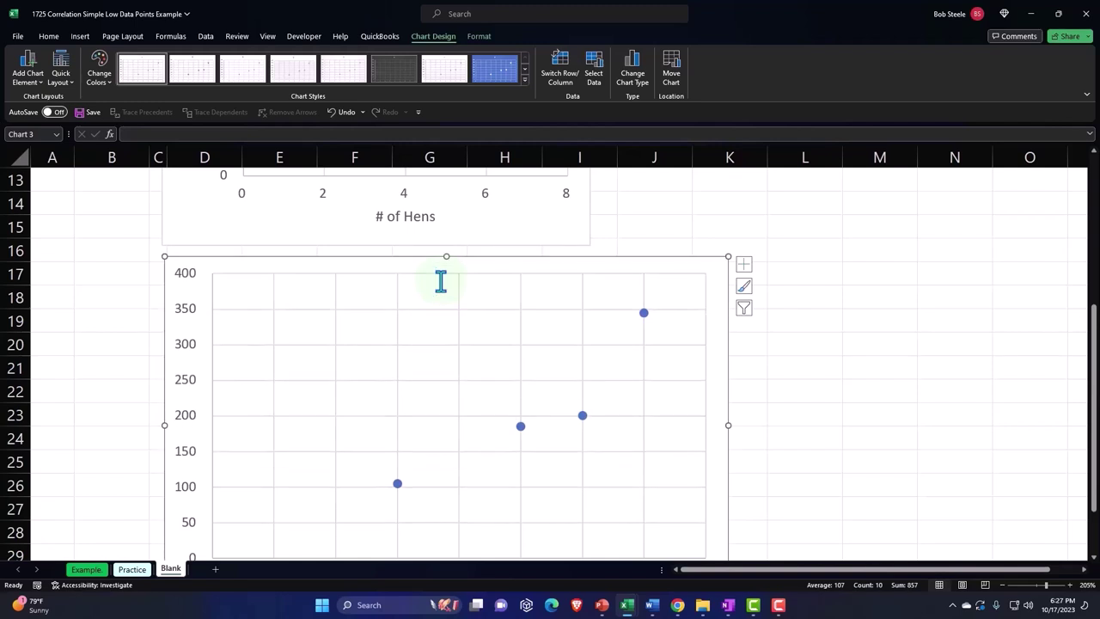
scroll(600, 419, "down", 1)
left_click_drag(727, 524, 595, 473)
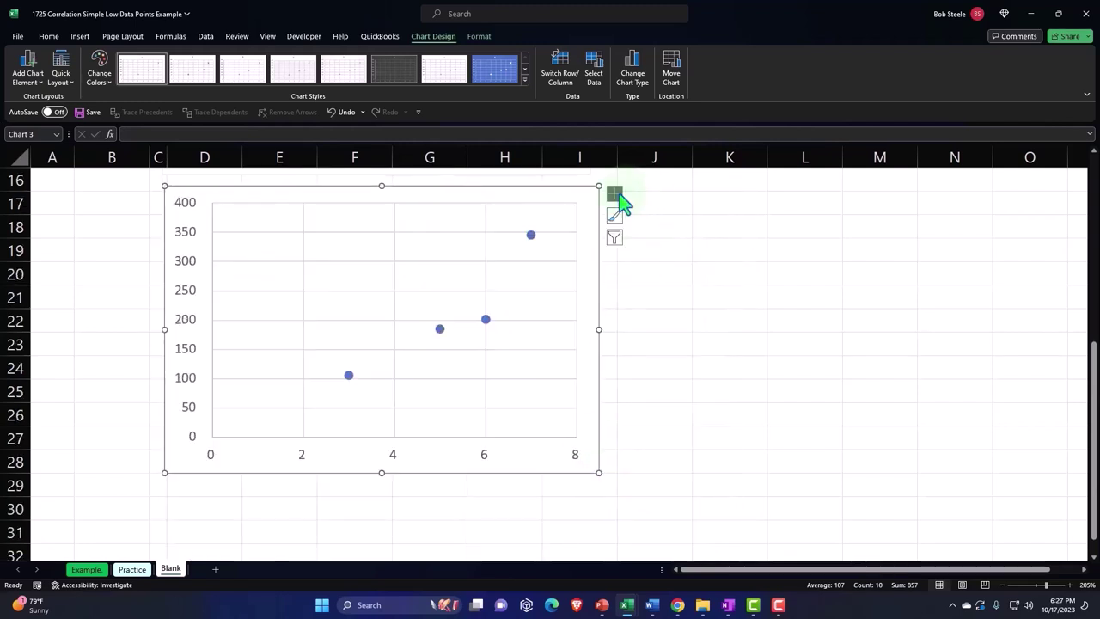
- Add axis titles and link the horizontal one to B9 so it reads 'Eggs'
left_click(614, 195)
left_click(710, 293)
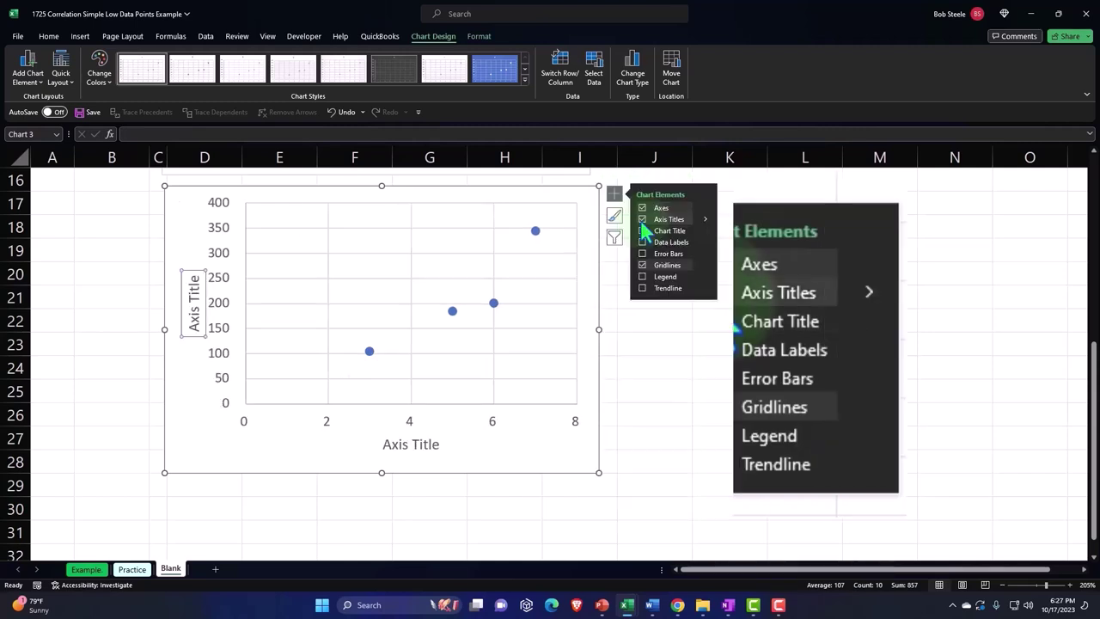
left_click(420, 441)
type("=")
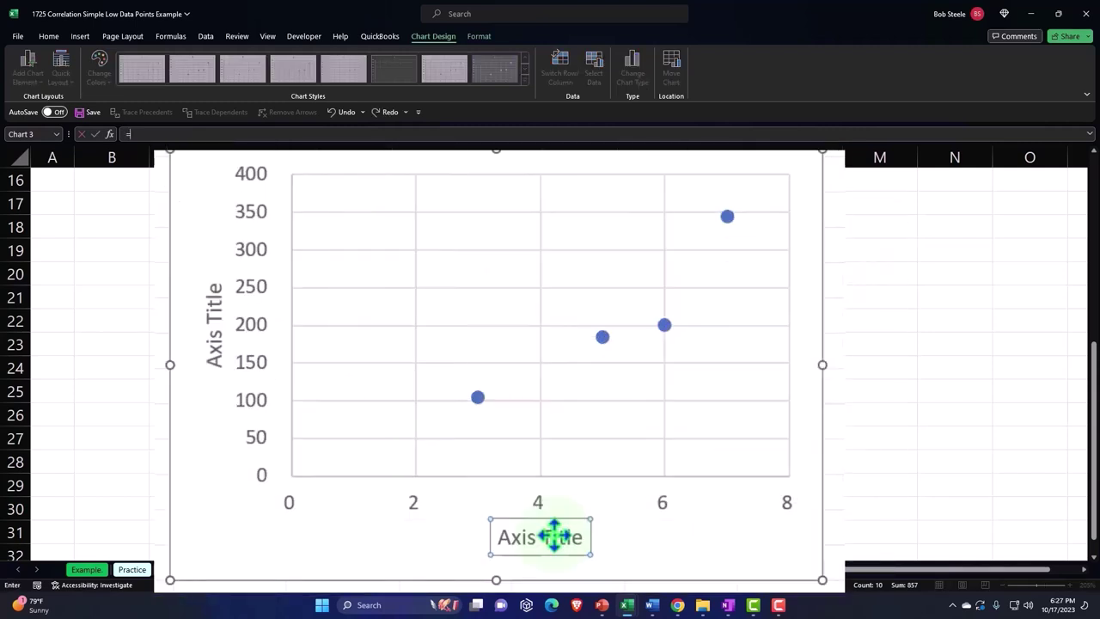
scroll(97, 339, "up", 4)
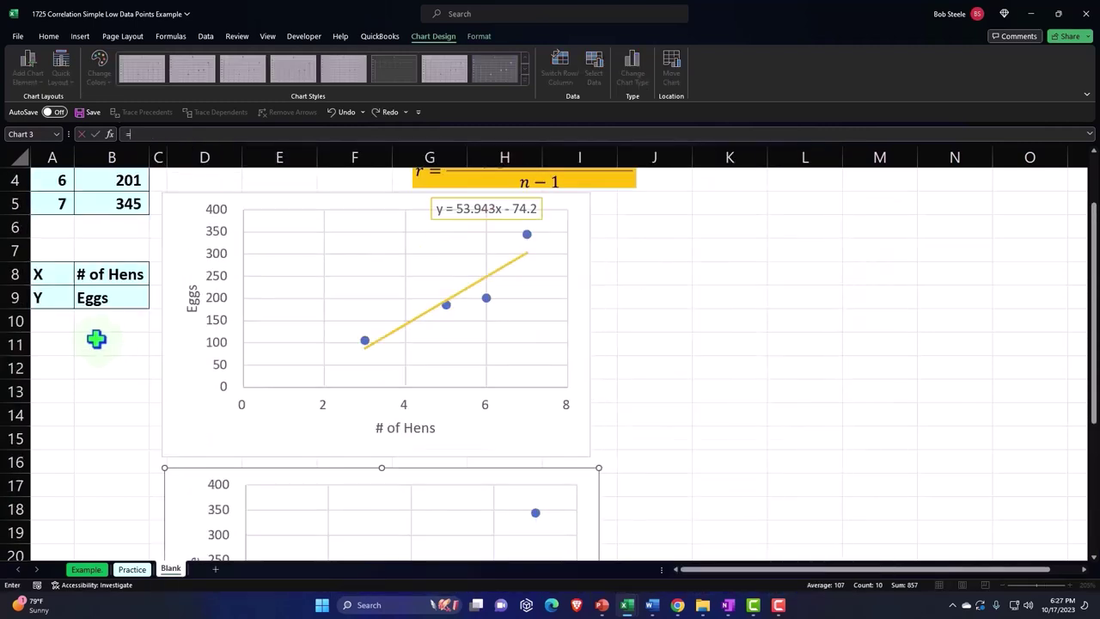
scroll(96, 339, "up", 1)
left_click(99, 370)
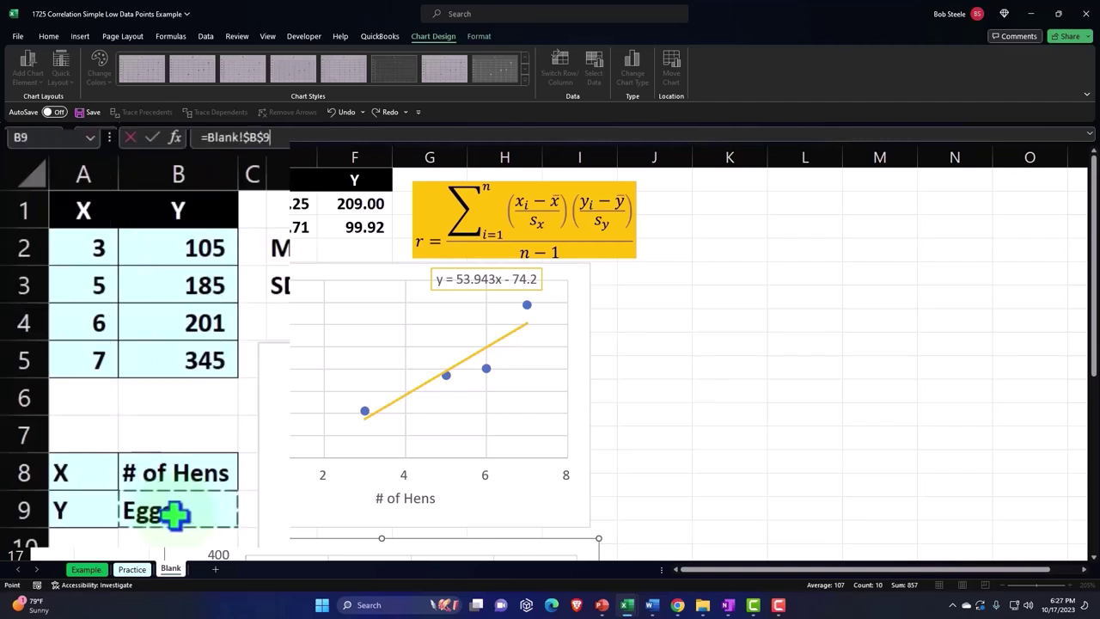
key("Return")
scroll(157, 361, "down", 4)
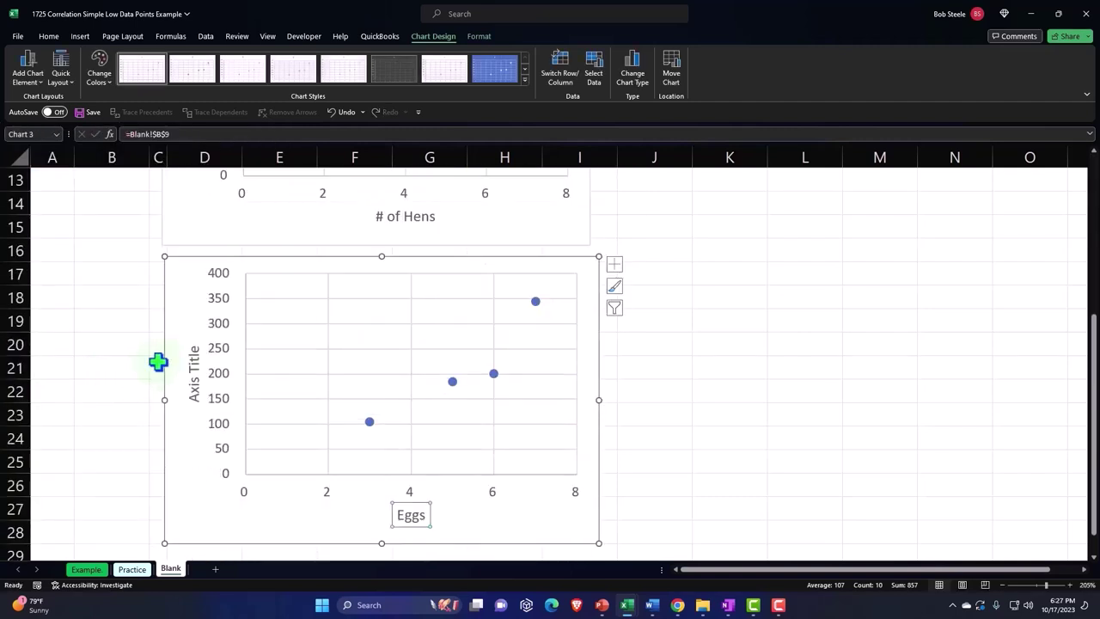
- Link the vertical axis title to B8 so it reads '# of Hens'
left_click(186, 363)
type("=")
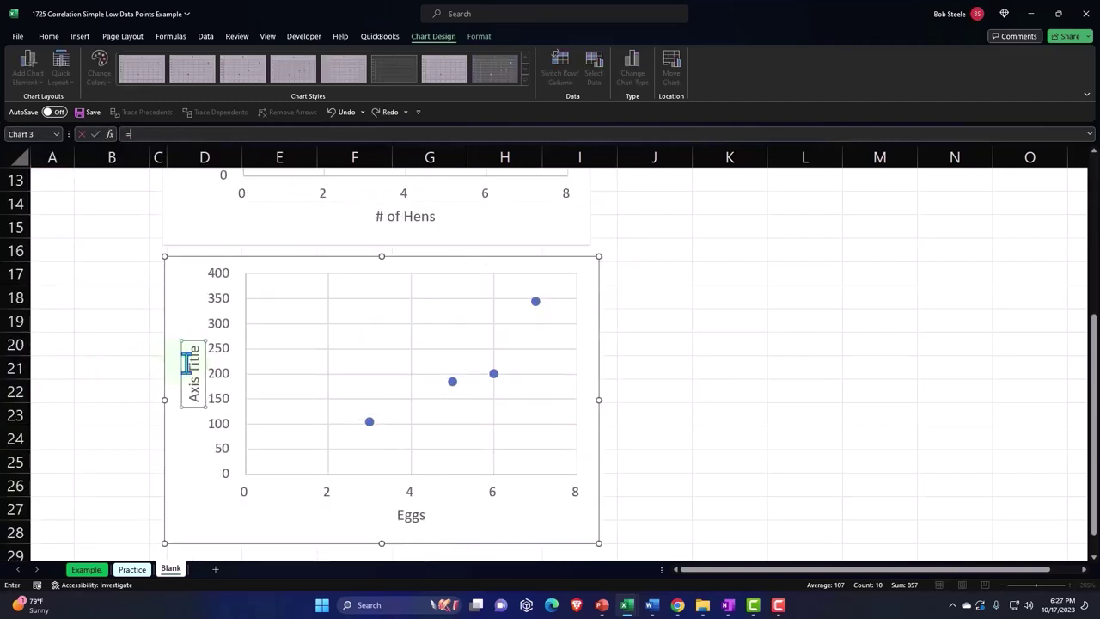
scroll(111, 356, "up", 4)
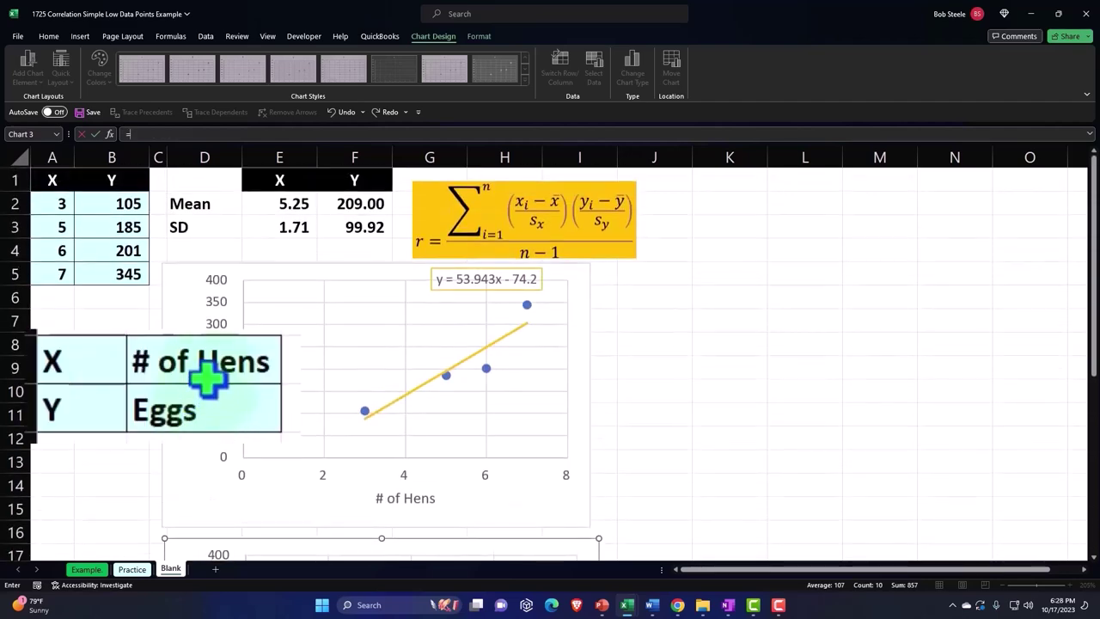
left_click(111, 353)
key("Return")
scroll(115, 350, "down", 2)
scroll(115, 349, "down", 1)
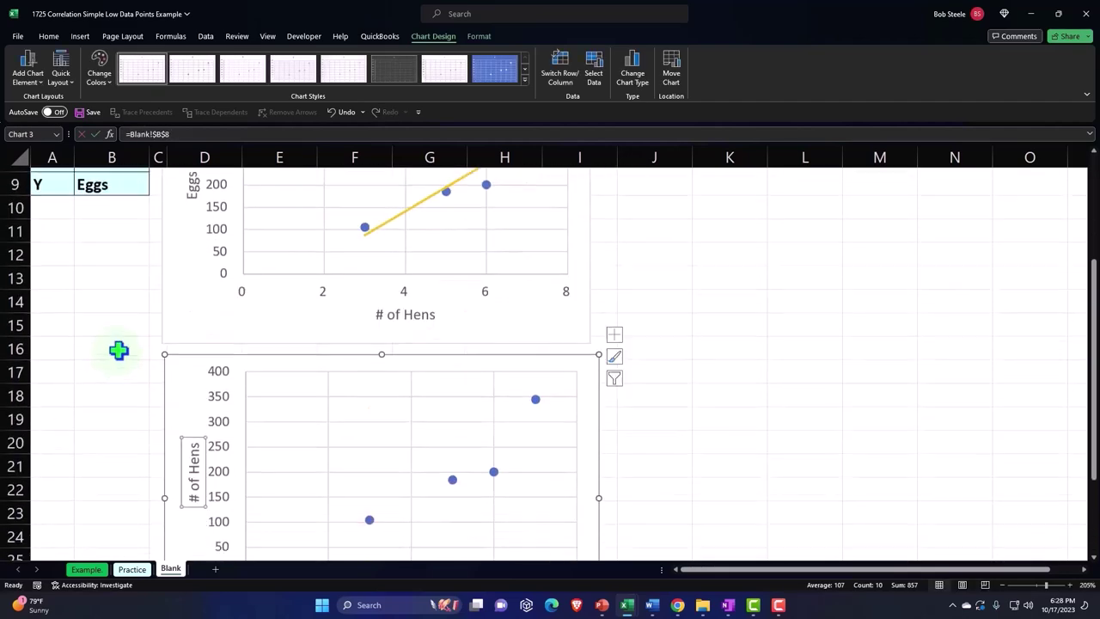
scroll(118, 349, "down", 1)
left_click(196, 309)
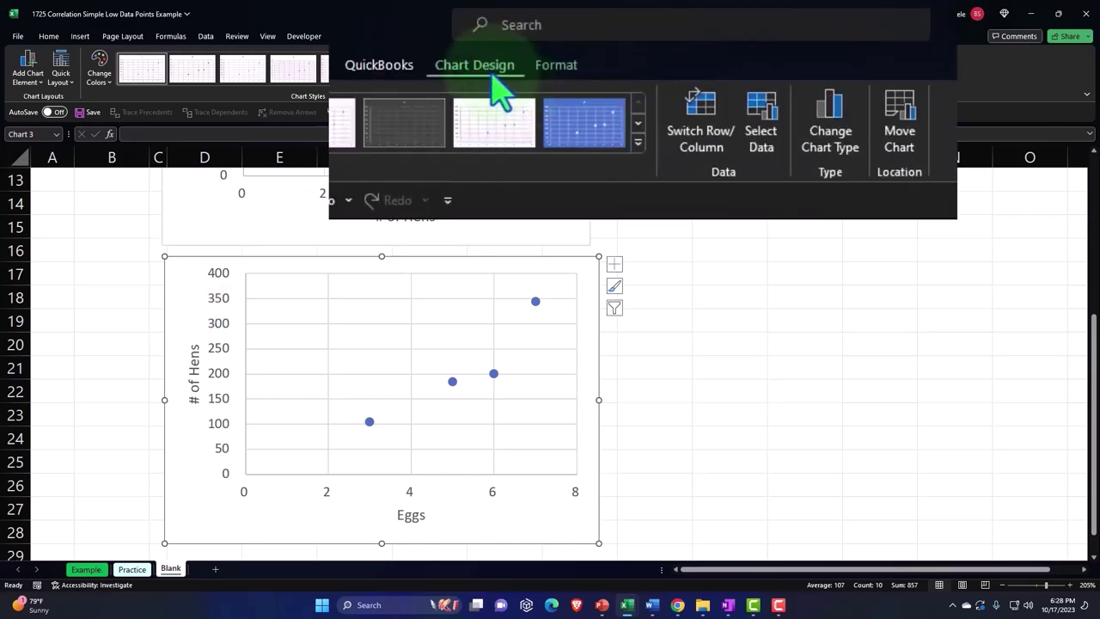
- In Select Data, edit the series so its X values become B2:B5 (Eggs)
left_click(593, 80)
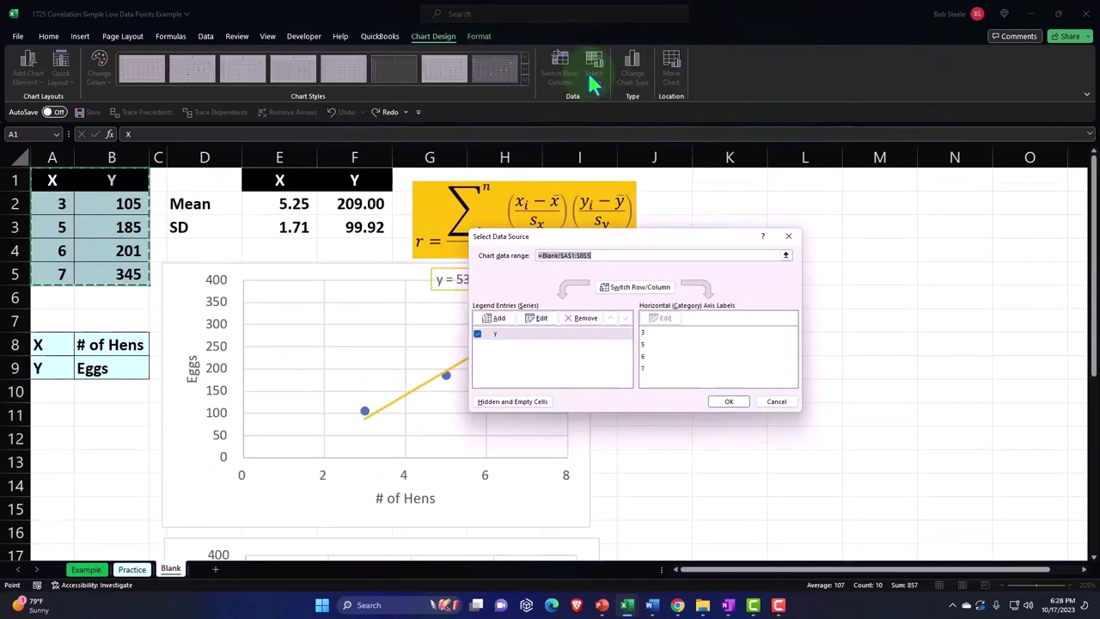
left_click(534, 319)
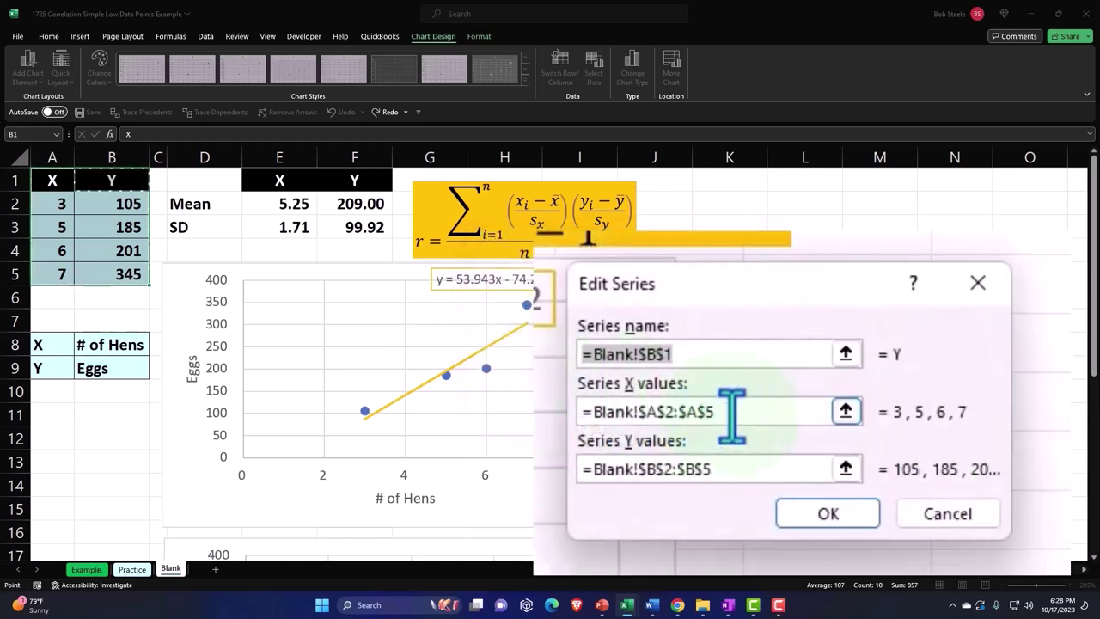
left_click(730, 413)
left_click(845, 412)
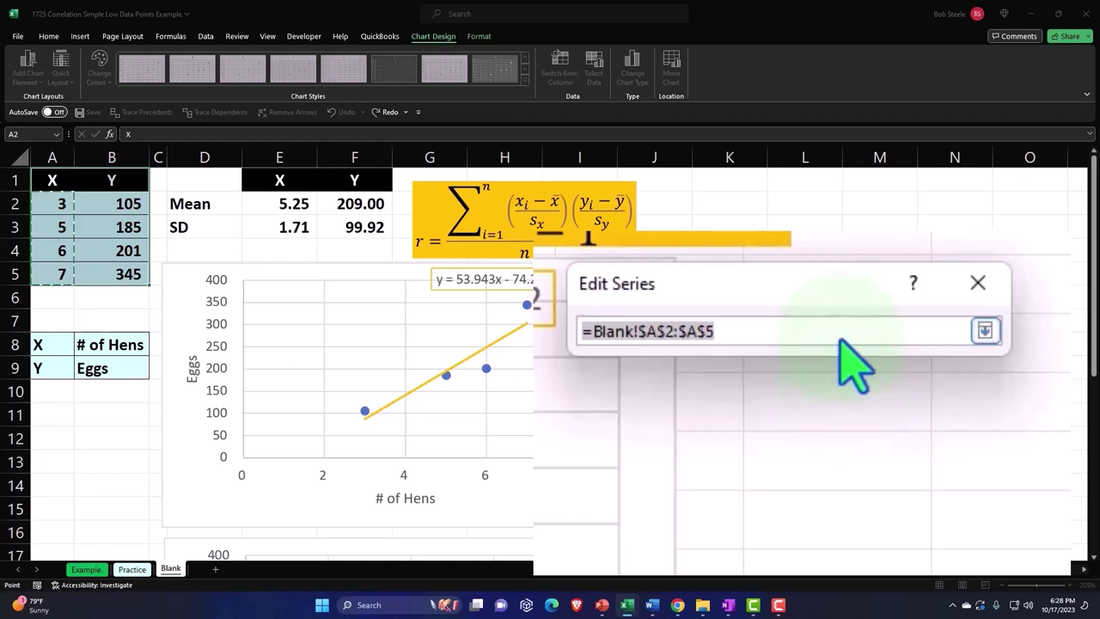
key("BackSpace")
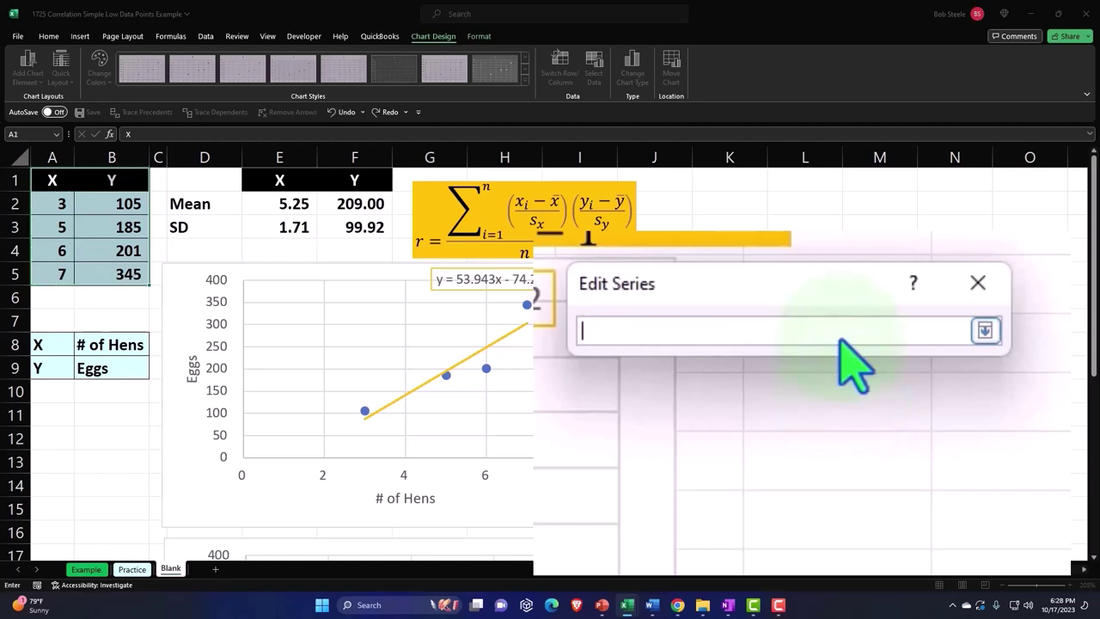
type("=")
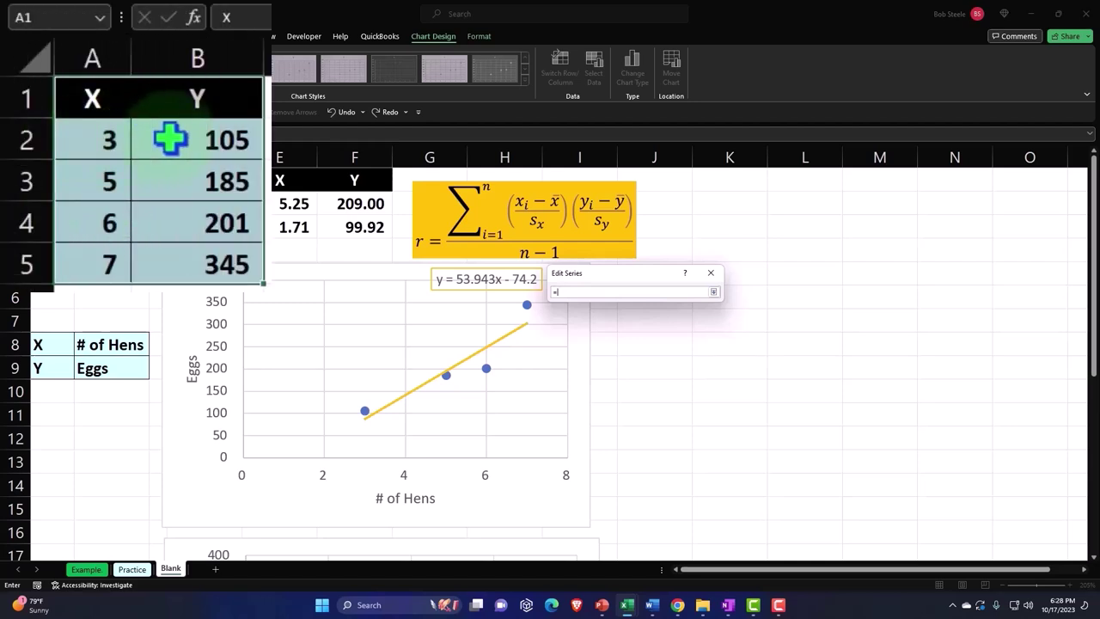
left_click_drag(96, 203, 108, 229)
left_click_drag(191, 184, 197, 246)
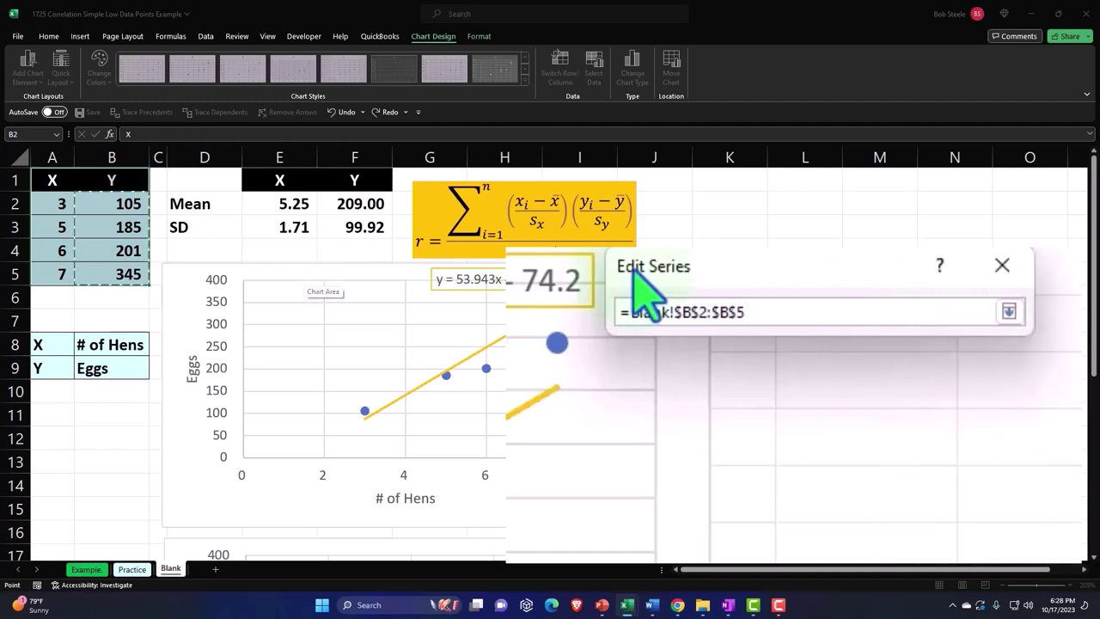
left_click(1010, 312)
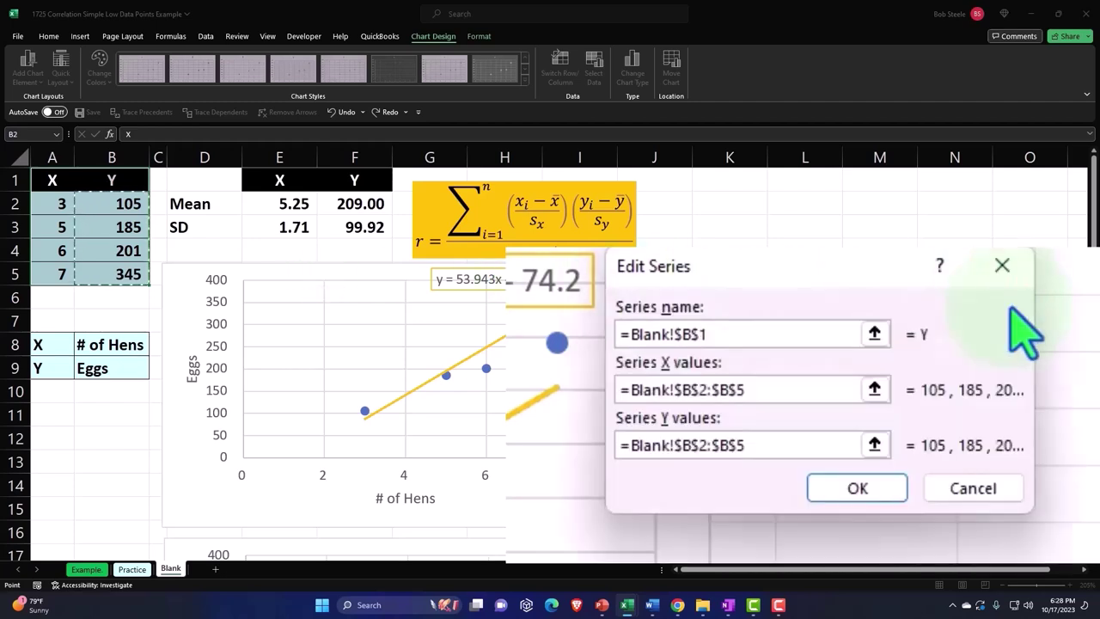
- Set the series Y values to A2:A5 (# of Hens) and apply the new data source
left_click(874, 444)
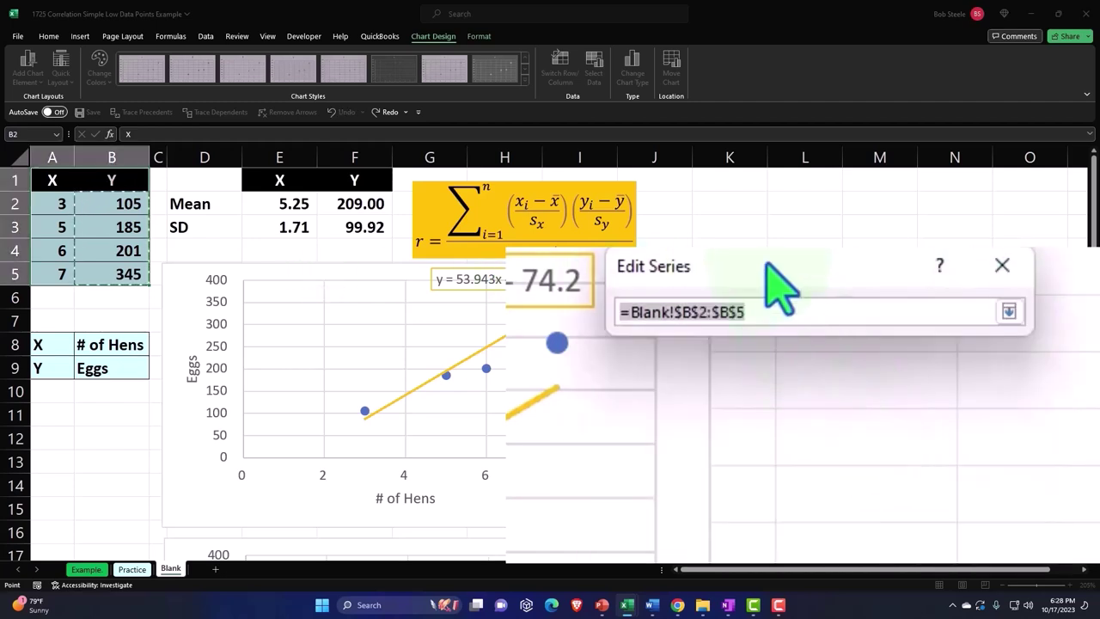
key("BackSpace")
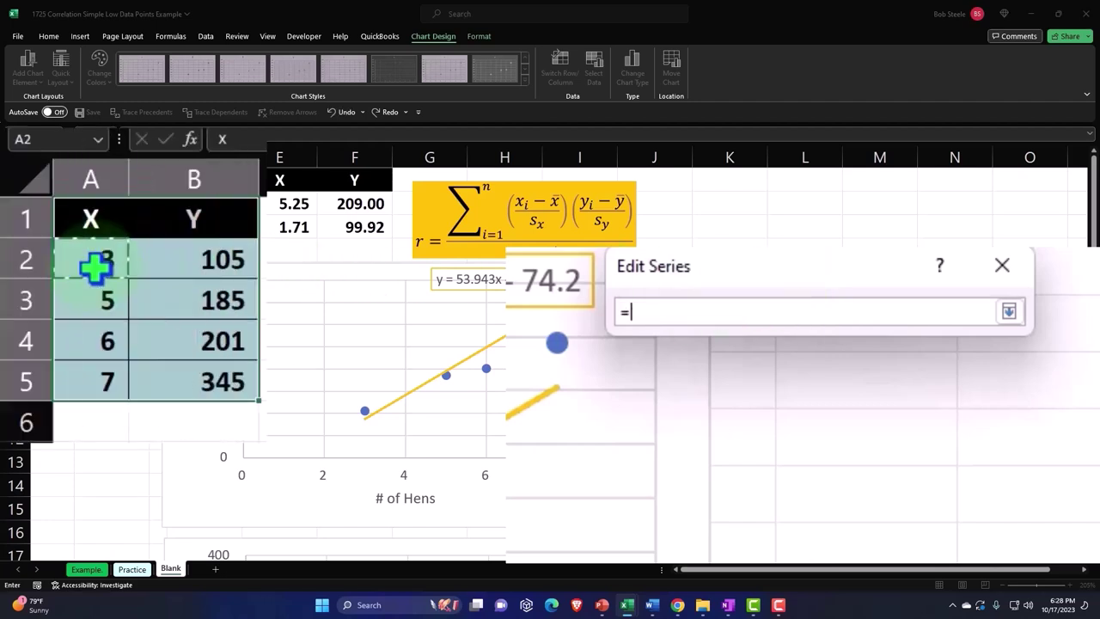
left_click_drag(55, 207, 59, 262)
left_click_drag(102, 364, 101, 366)
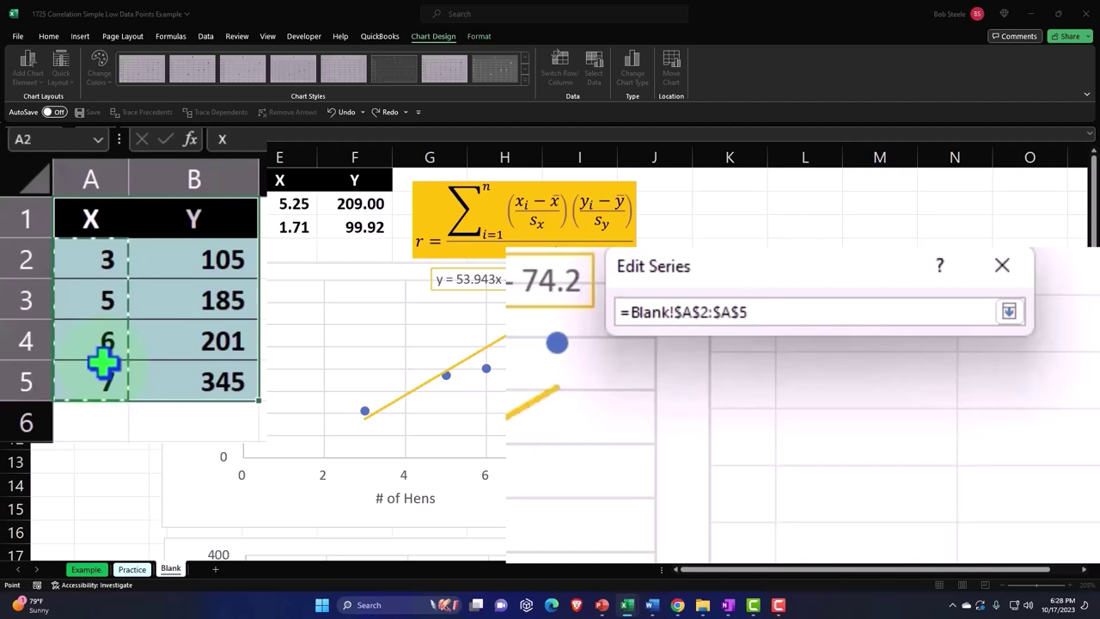
left_click(1010, 312)
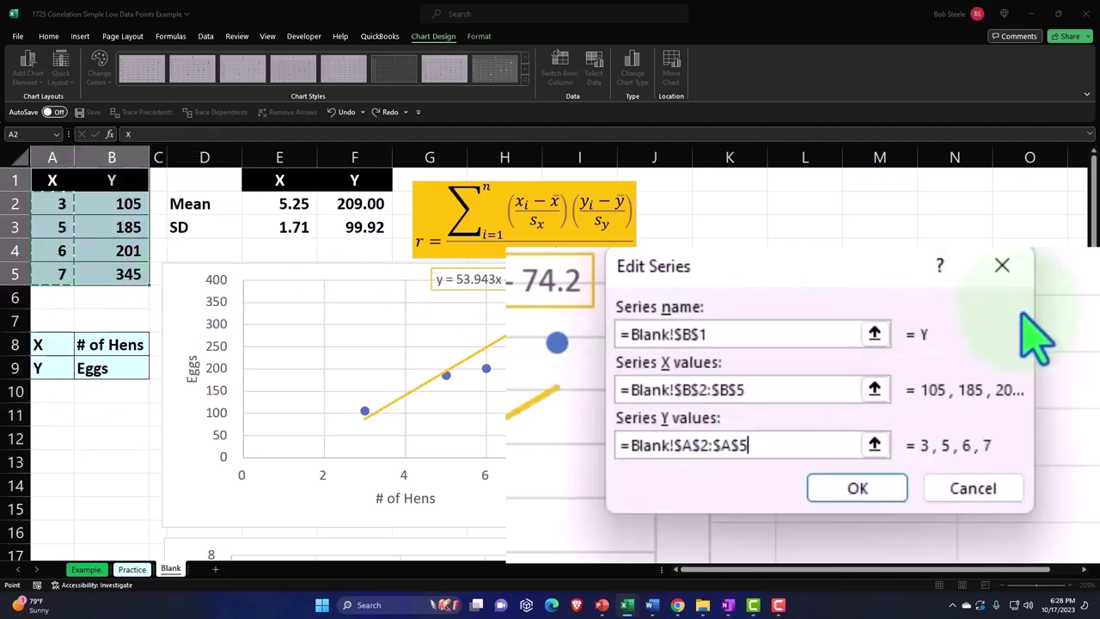
left_click(862, 487)
left_click(724, 404)
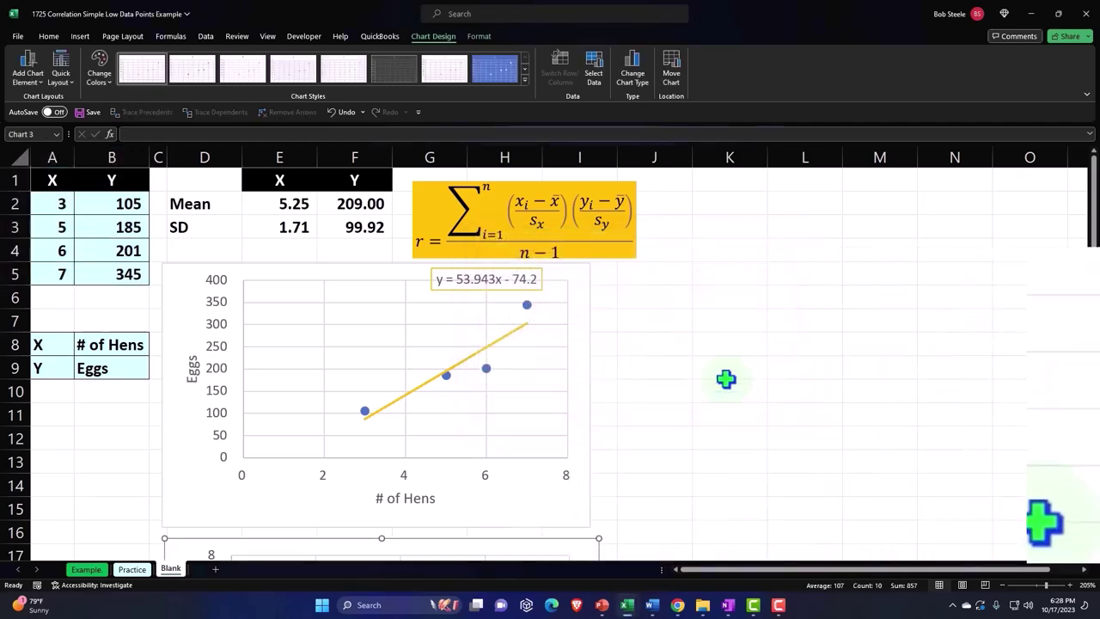
scroll(726, 378, "down", 2)
scroll(726, 378, "down", 2)
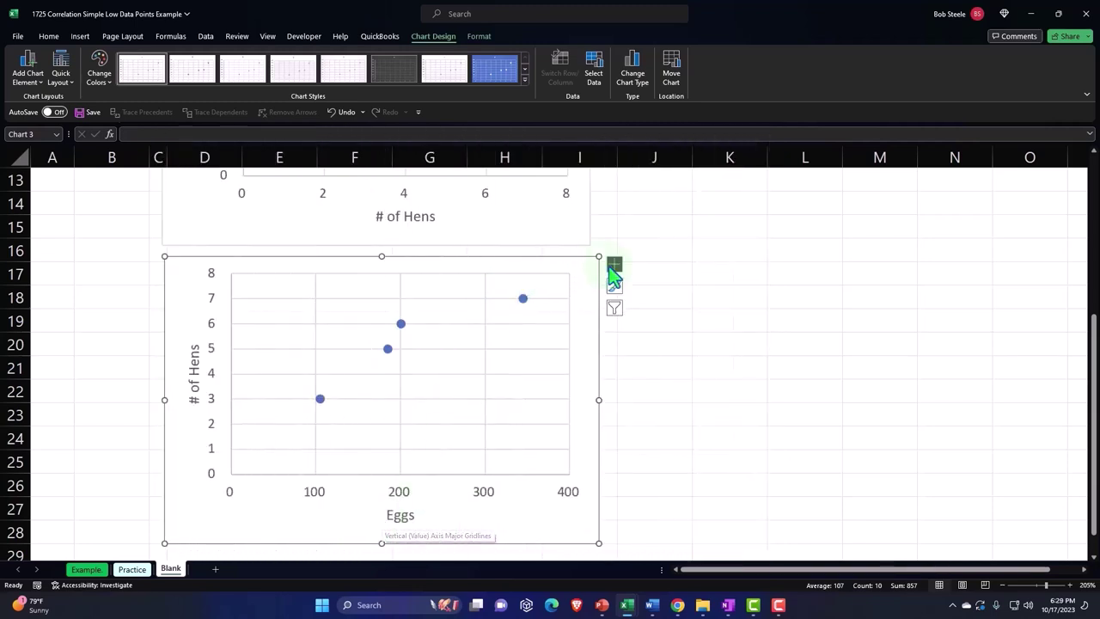
- Add a trendline to the Eggs versus # of Hens chart
left_click(621, 194)
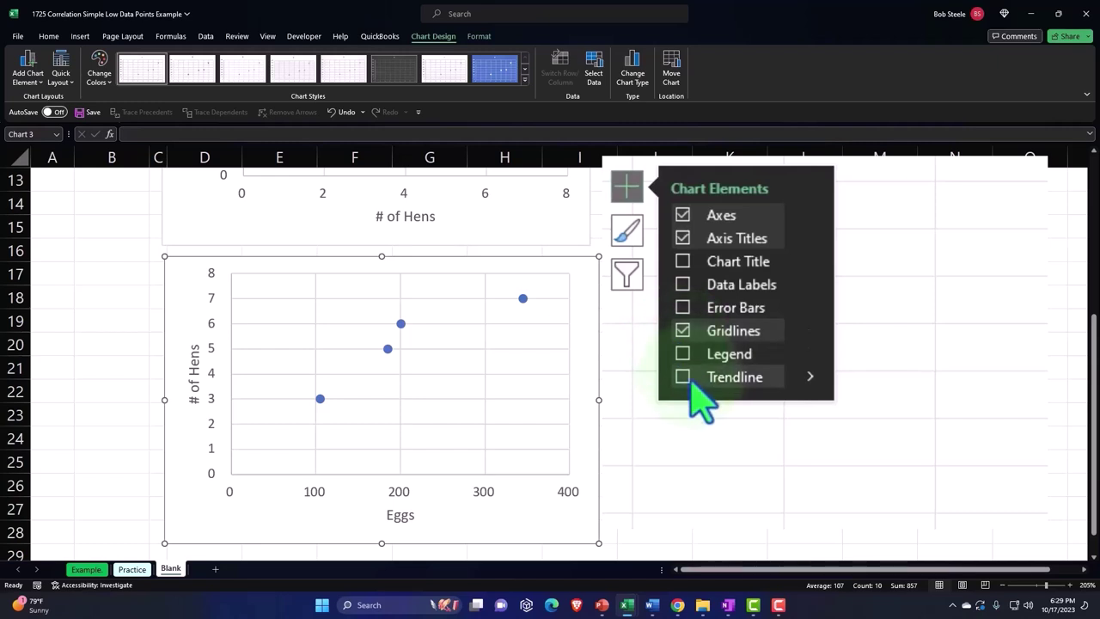
left_click(696, 378)
left_click(810, 376)
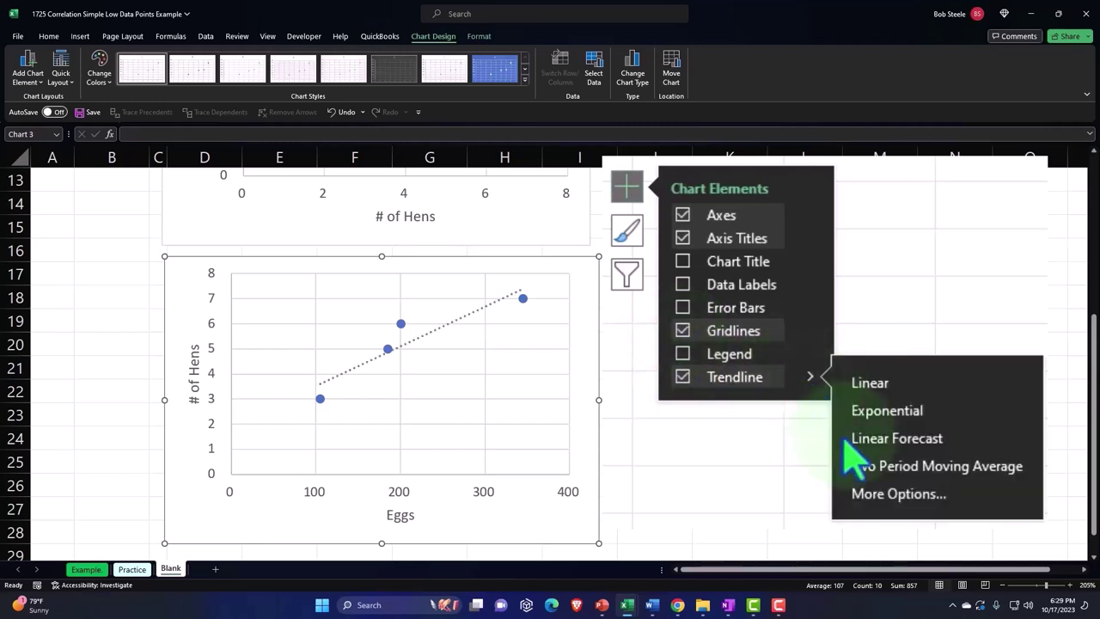
left_click(886, 493)
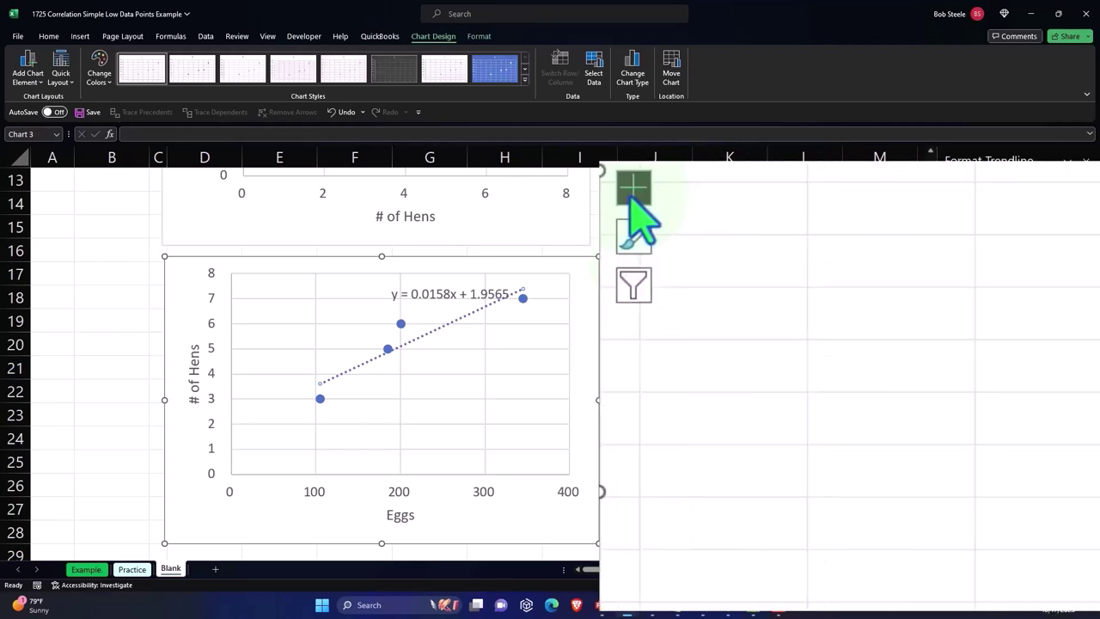
- Change the chart's dotted trendline to a solid yellow line
left_click(631, 199)
left_click(839, 400)
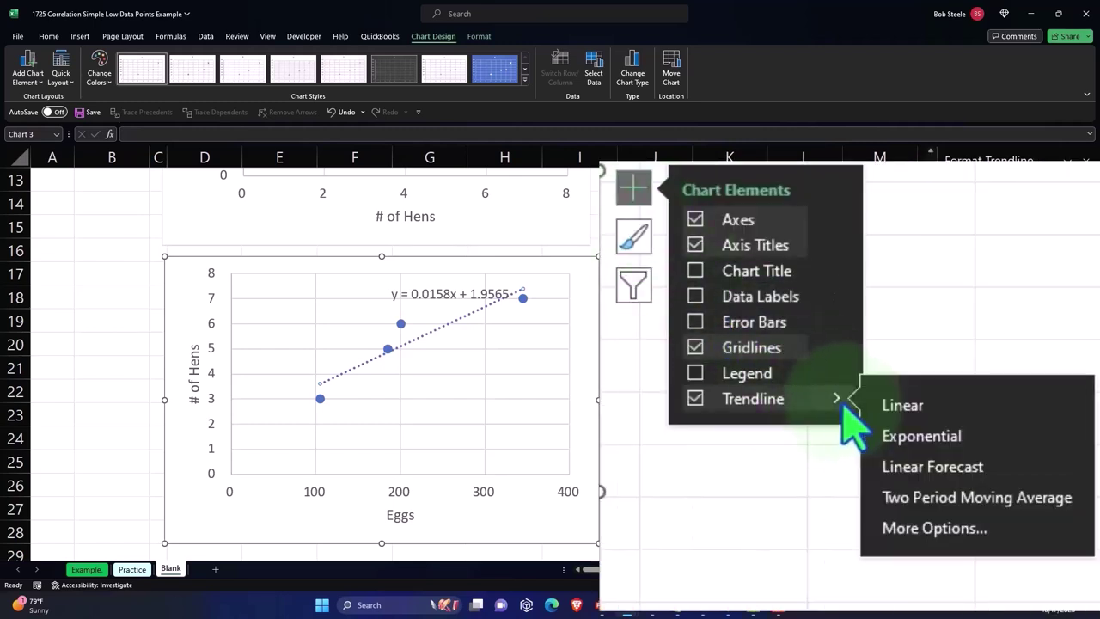
left_click(929, 530)
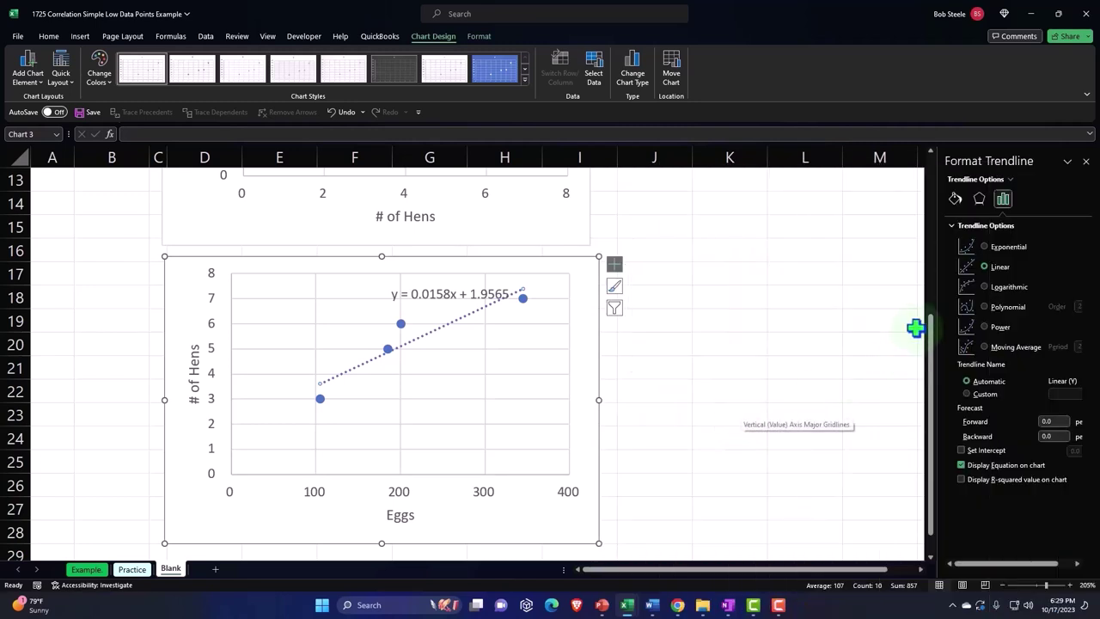
left_click(955, 198)
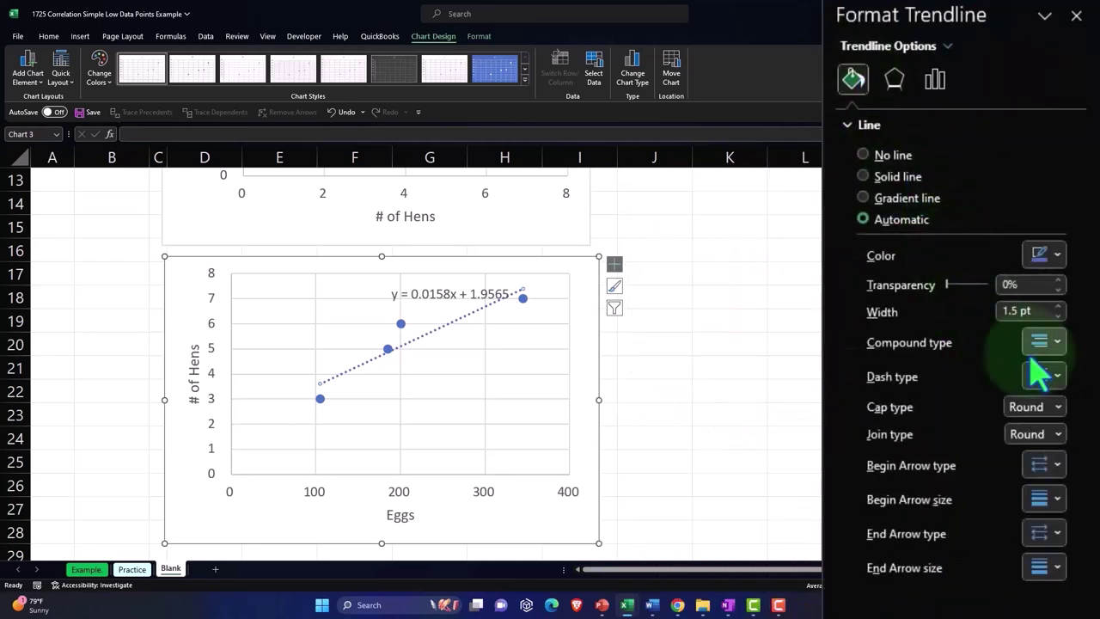
left_click(1055, 375)
left_click(1053, 405)
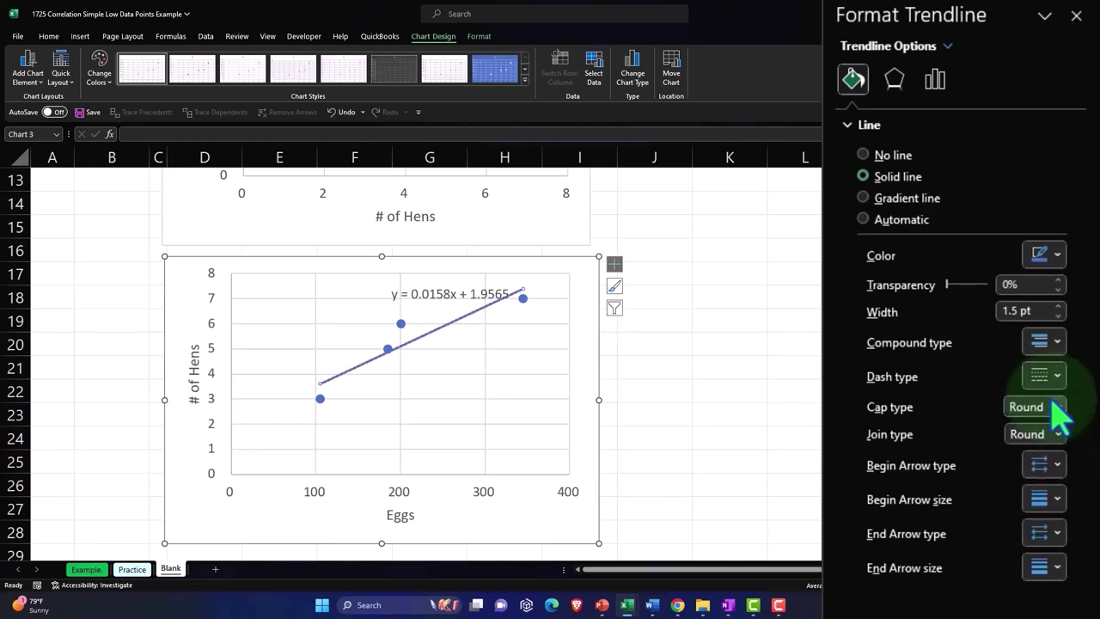
left_click(1043, 254)
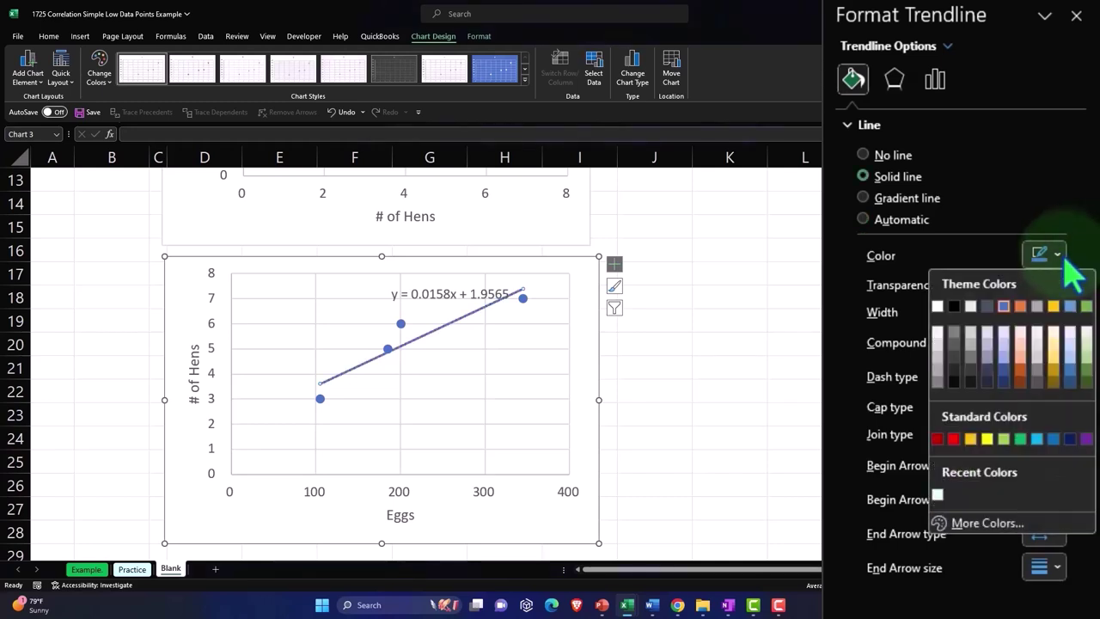
left_click(986, 439)
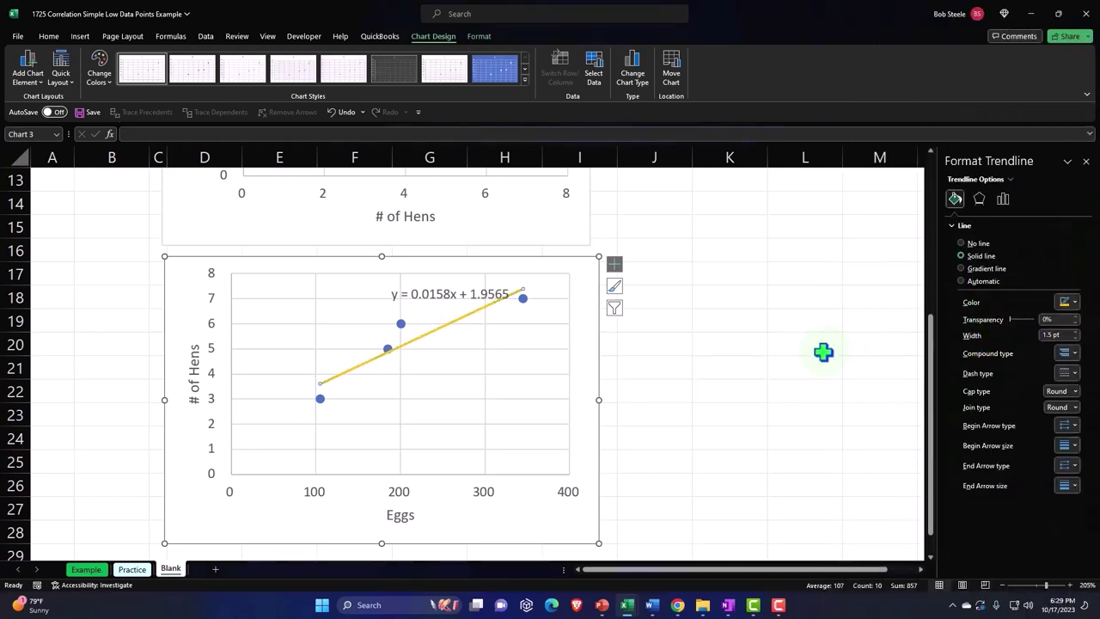
left_click(803, 356)
scroll(731, 373, "up", 2)
- Widen column G by dragging its right border
scroll(730, 375, "up", 2)
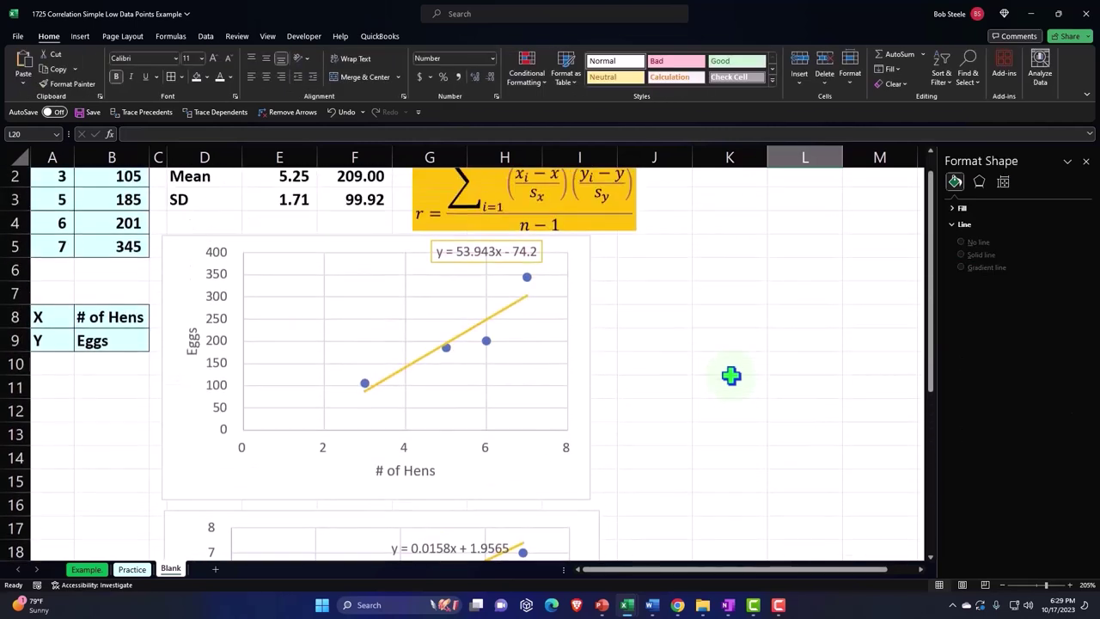
scroll(731, 375, "up", 1)
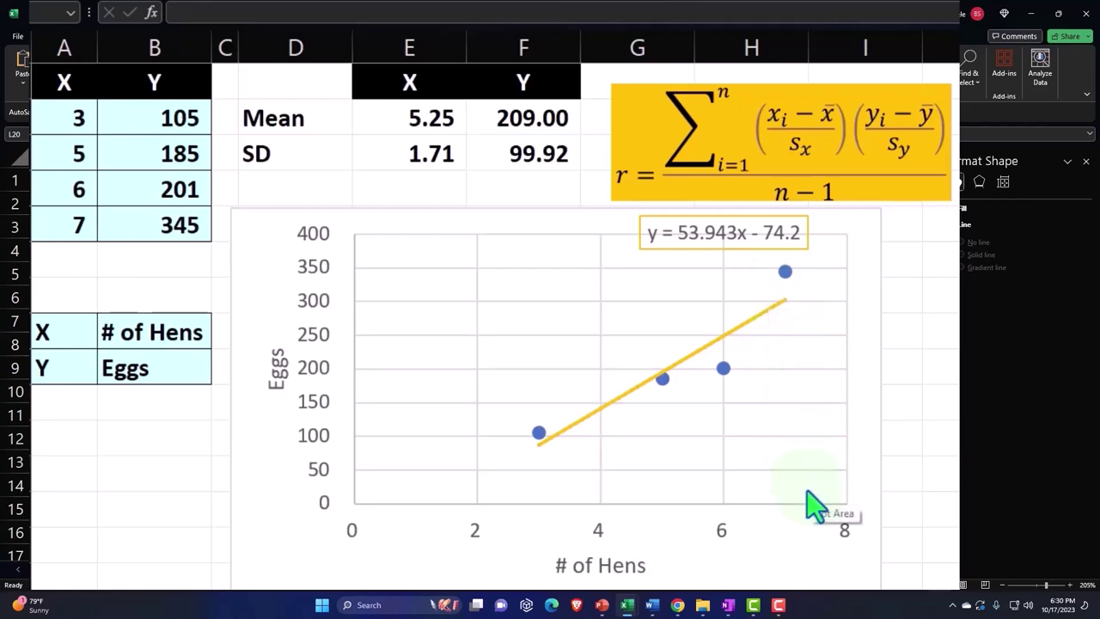
left_click(720, 341)
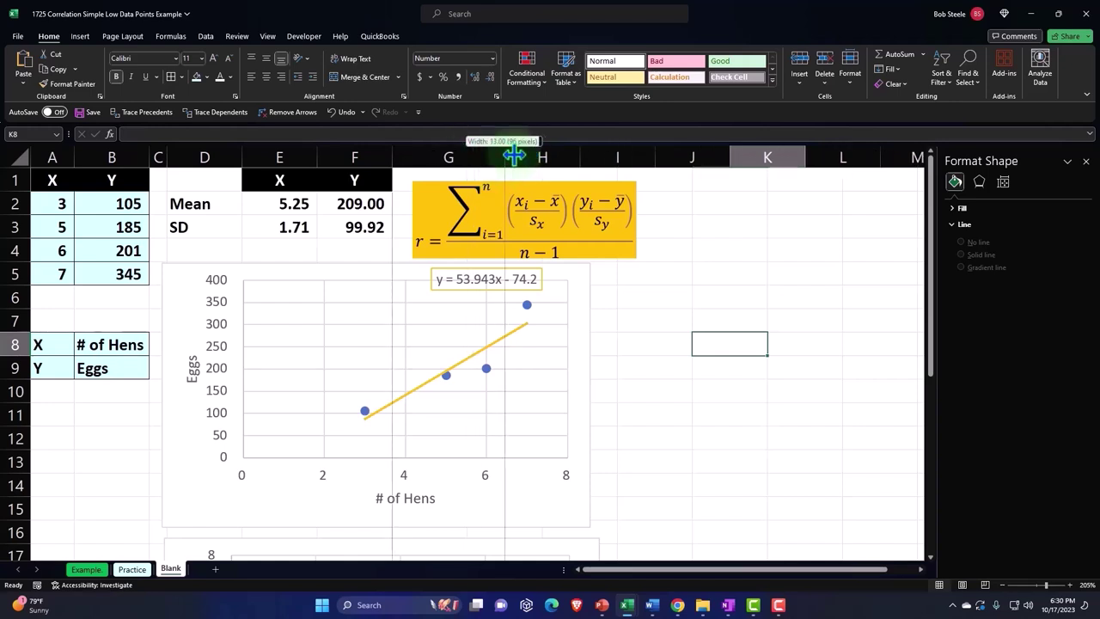
left_click_drag(467, 157, 662, 156)
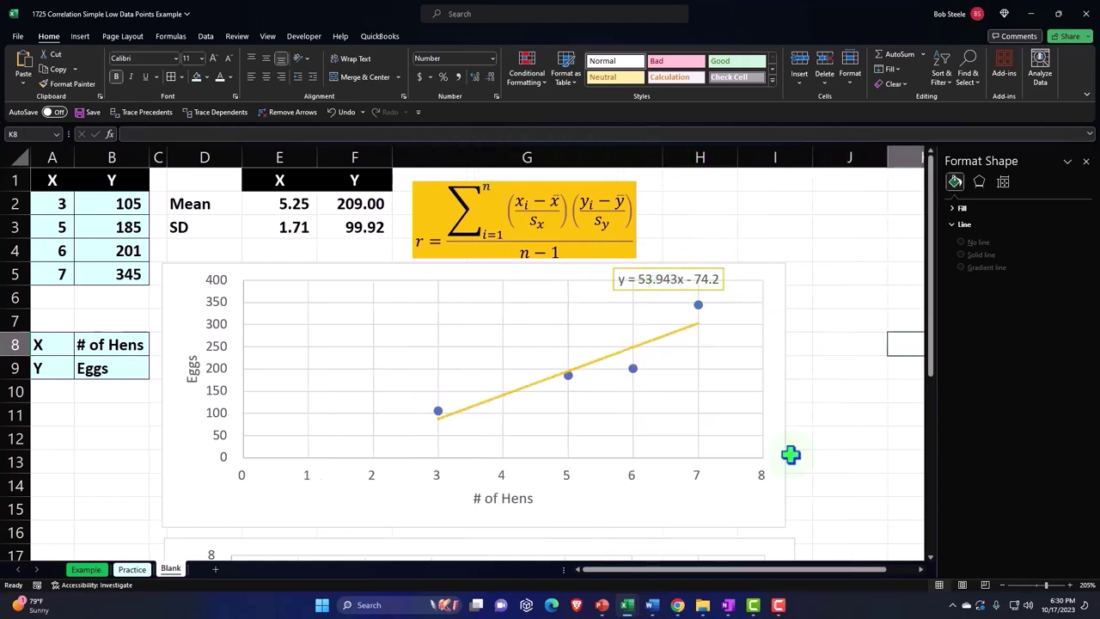
- Resize both scatter charts narrower so they end around column H
left_click(773, 525)
left_click_drag(784, 528, 553, 508)
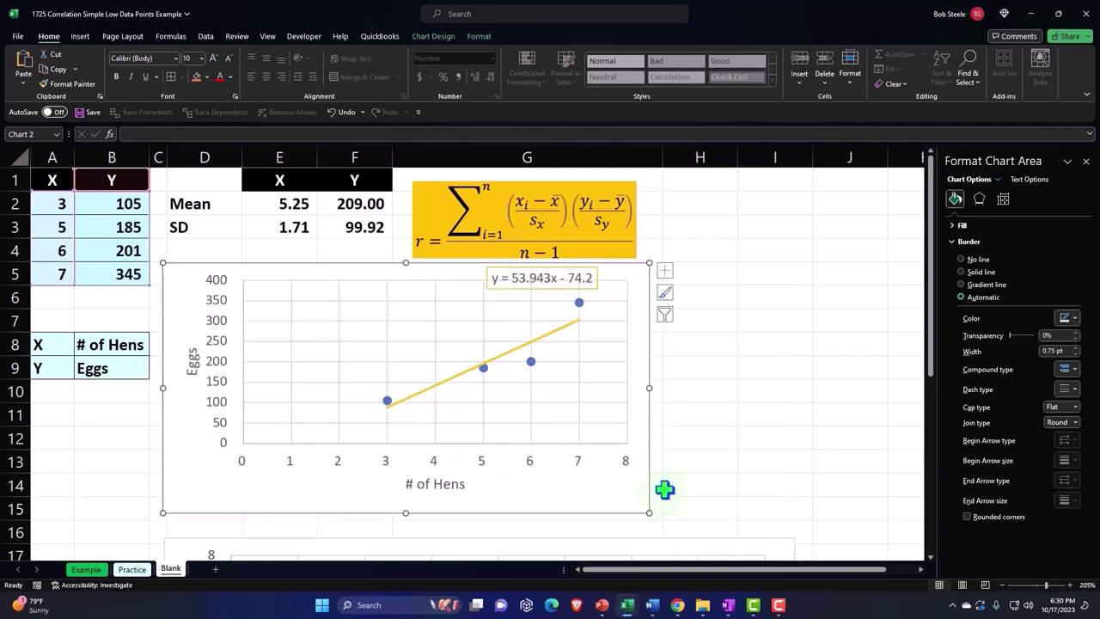
scroll(658, 489, "down", 4)
scroll(676, 484, "down", 1)
left_click_drag(795, 472, 610, 460)
scroll(609, 474, "up", 1)
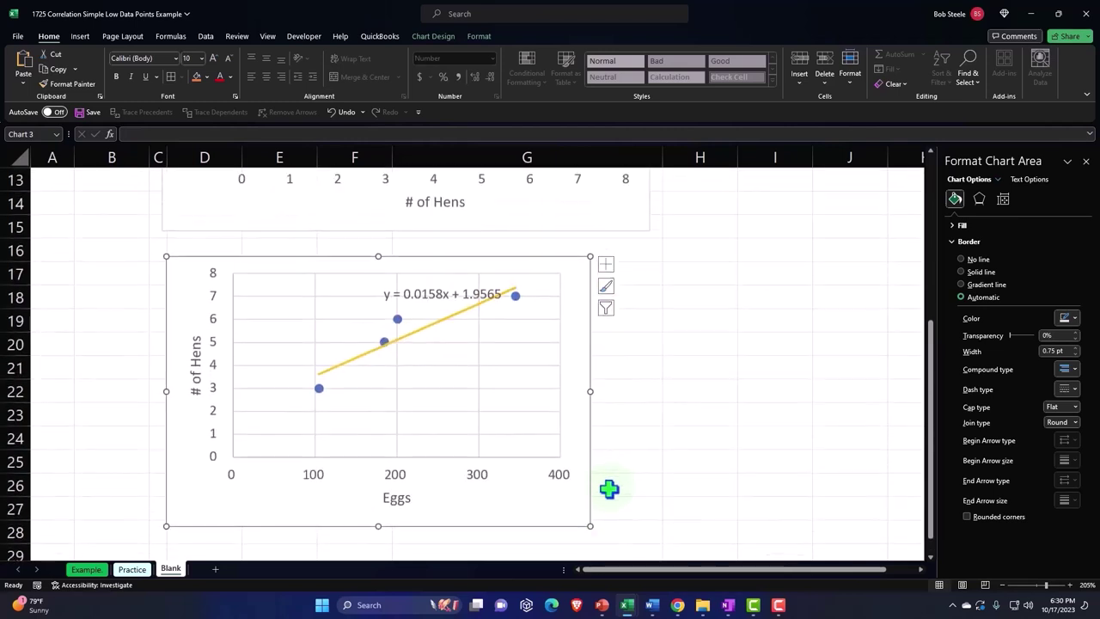
left_click_drag(589, 526, 647, 530)
scroll(713, 498, "up", 4)
- Copy the X and Y data in A1:B5 to a new block starting at H1
left_click(725, 312)
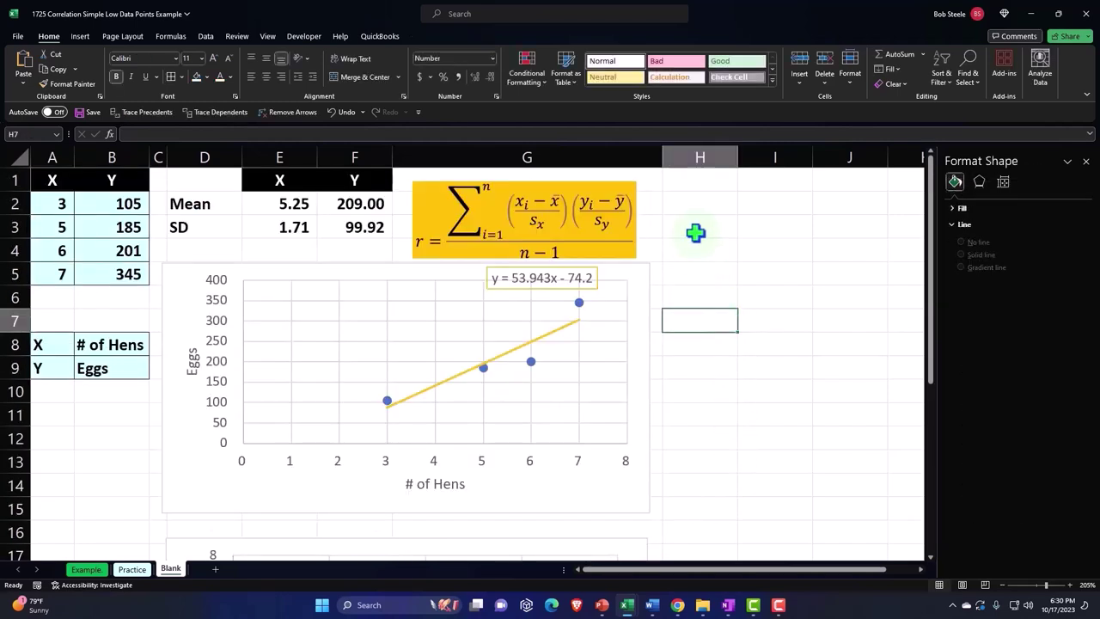
left_click(1085, 161)
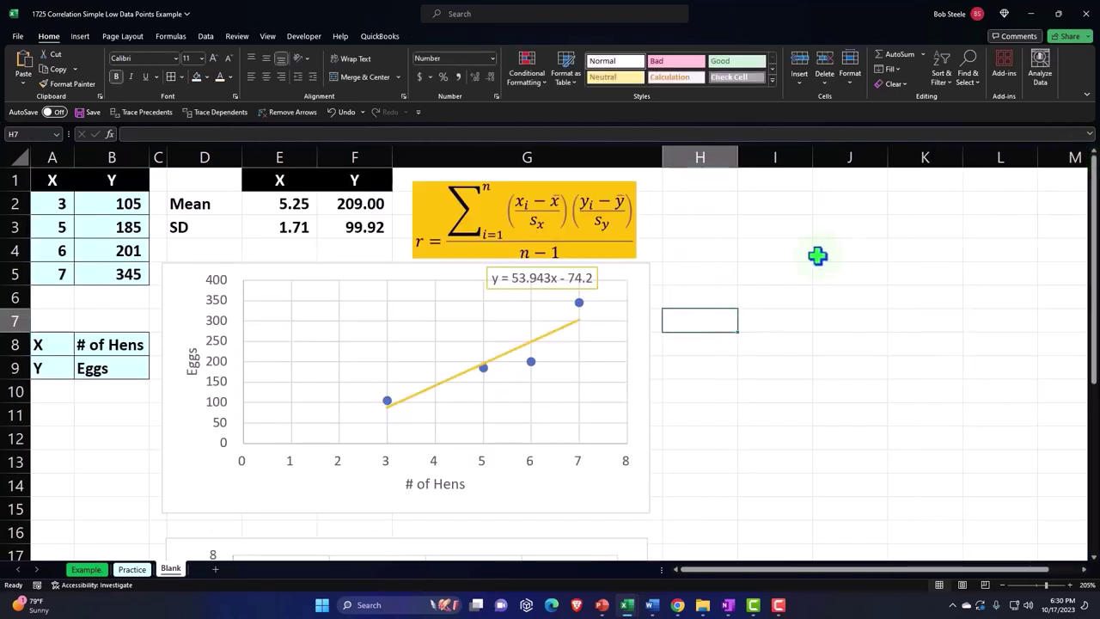
left_click(700, 188)
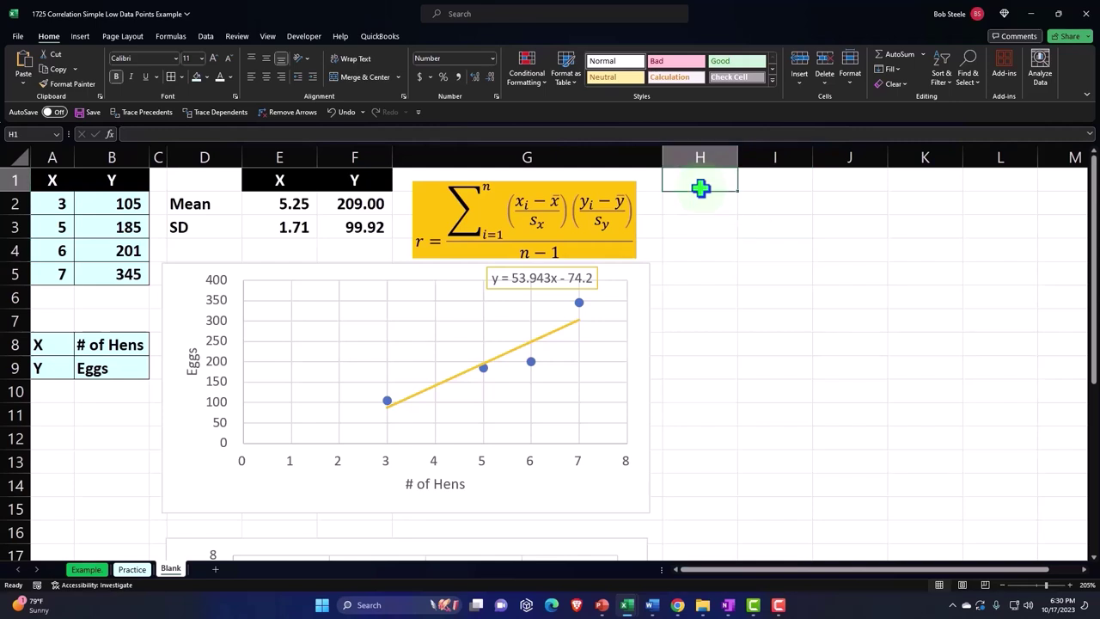
type("x")
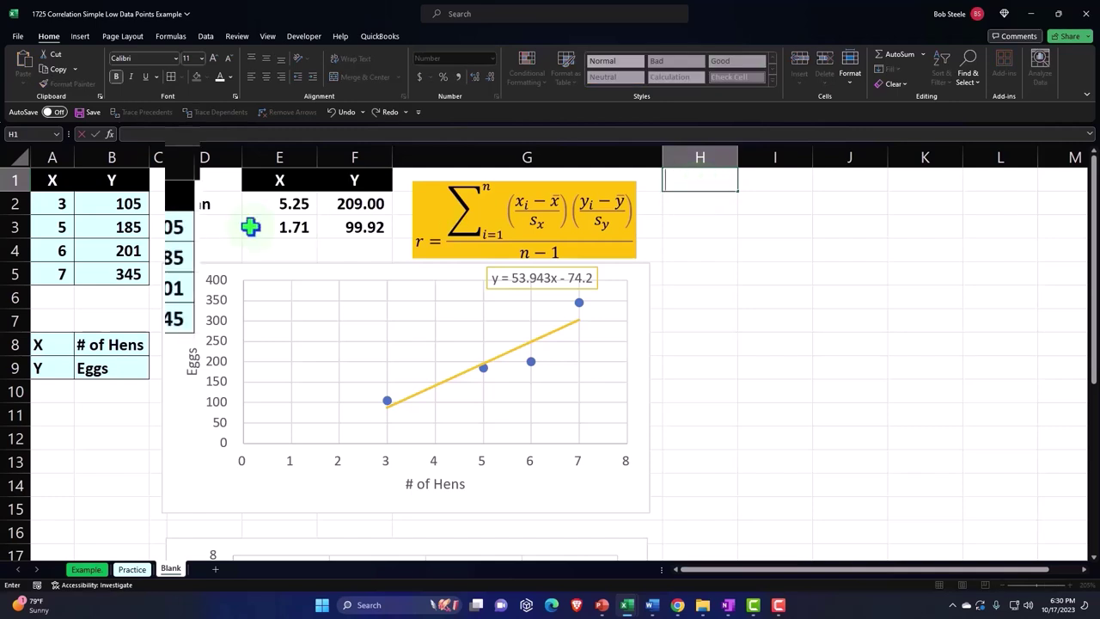
left_click_drag(54, 180, 117, 269)
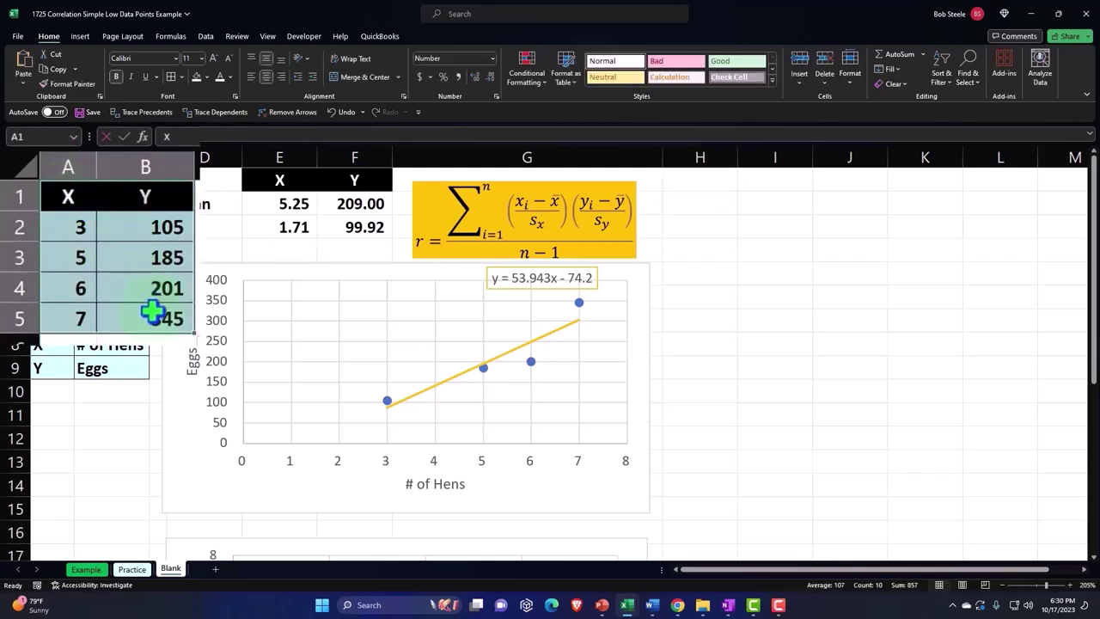
key("ctrl+c")
left_click(702, 180)
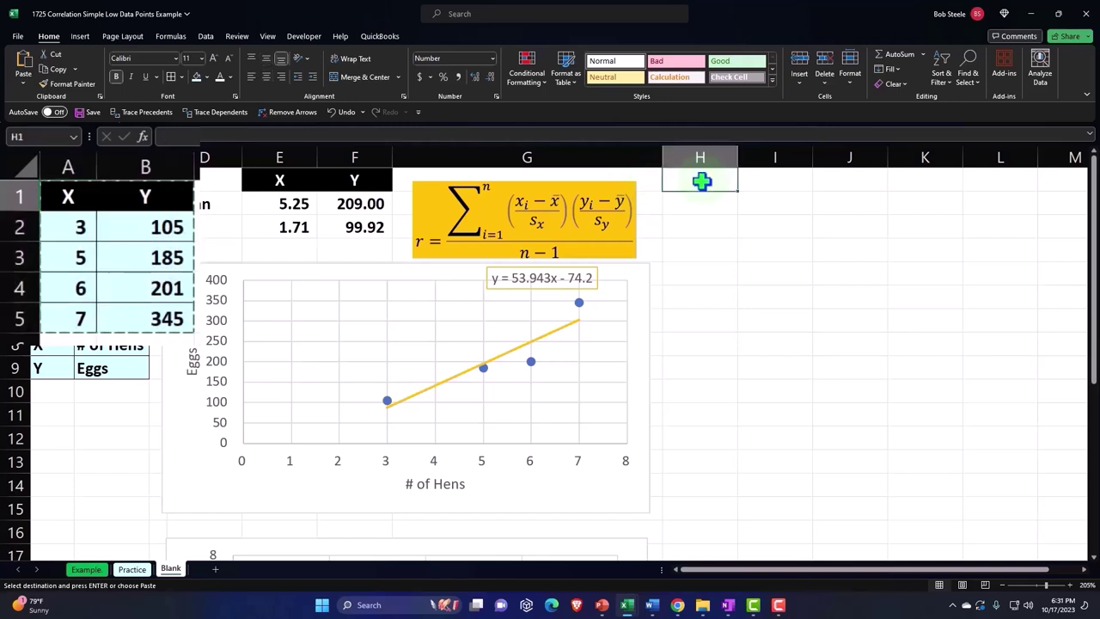
key("ctrl+v")
- Insert two blank columns at I so the Y data moves to column K
left_click(754, 354)
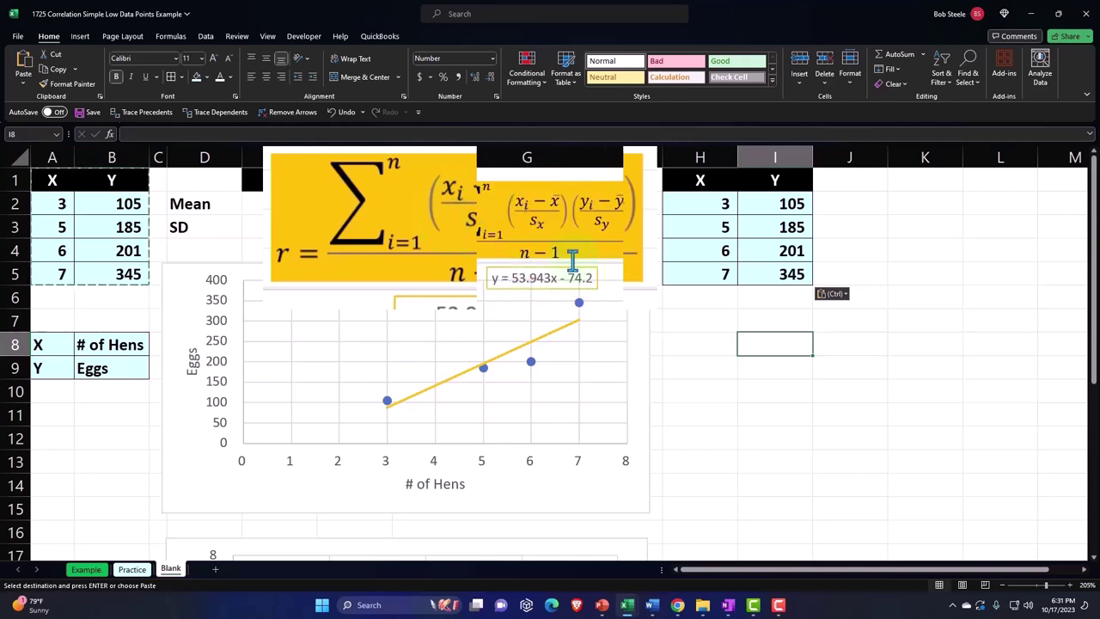
left_click(762, 153)
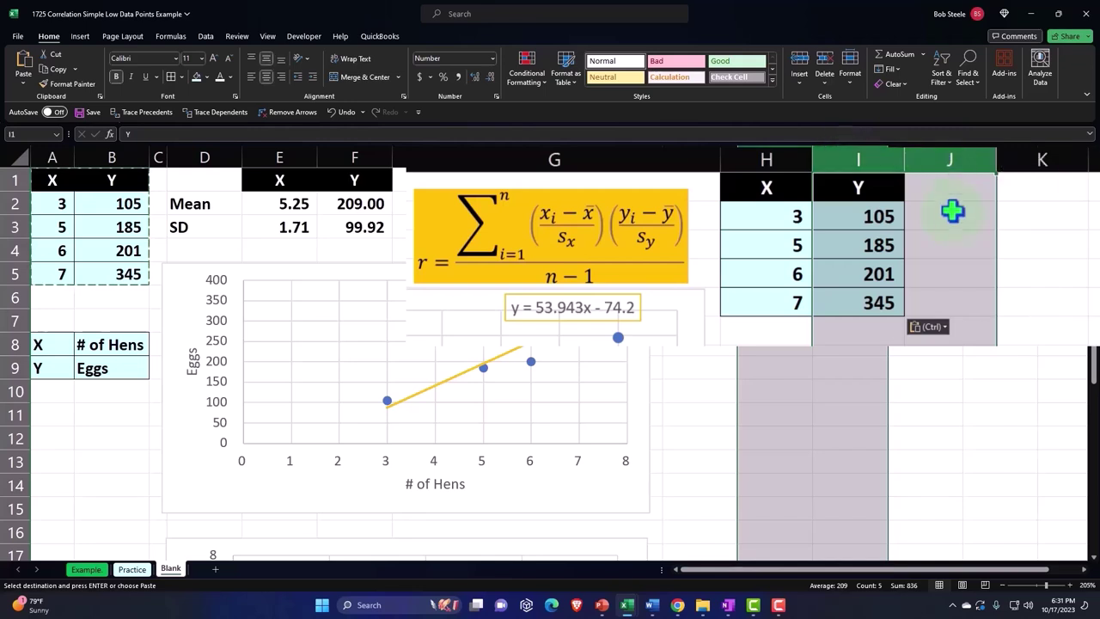
right_click(860, 215)
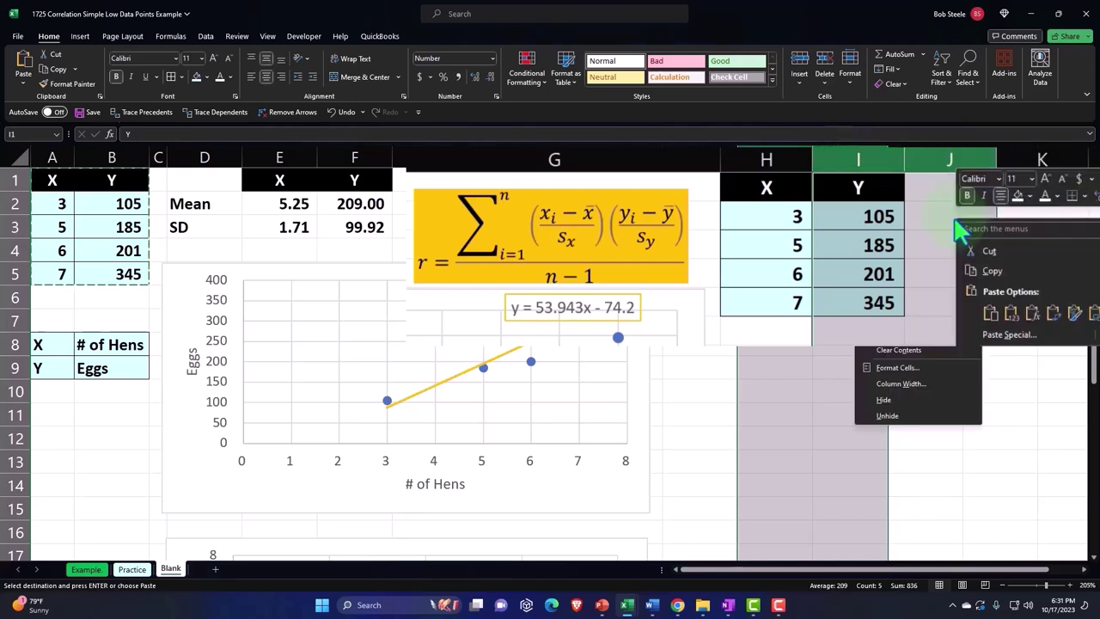
left_click(1032, 315)
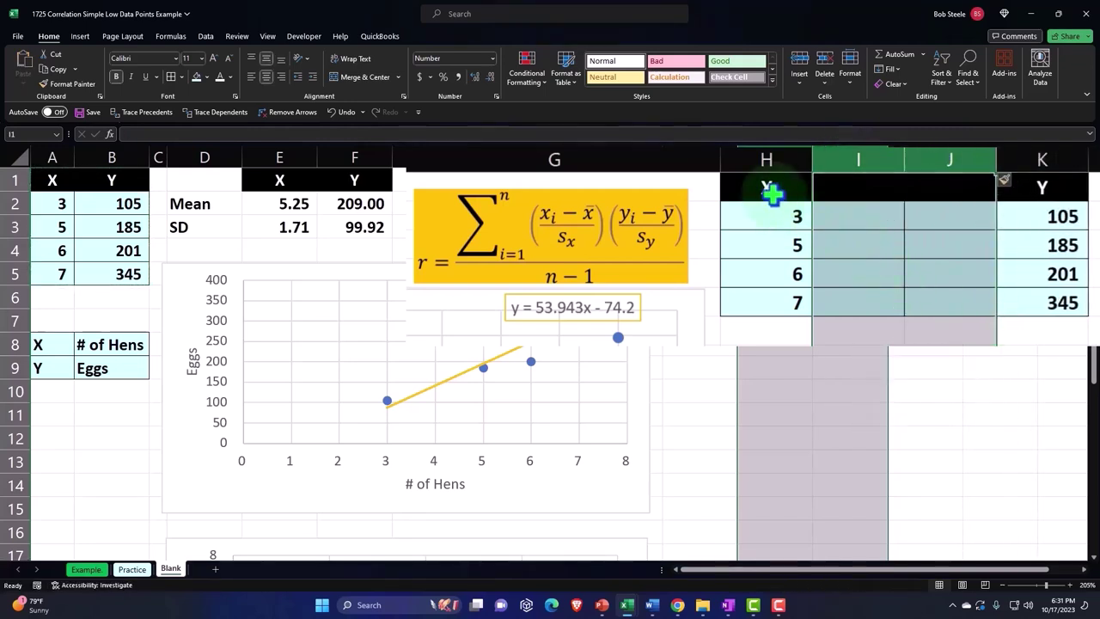
left_click(846, 189)
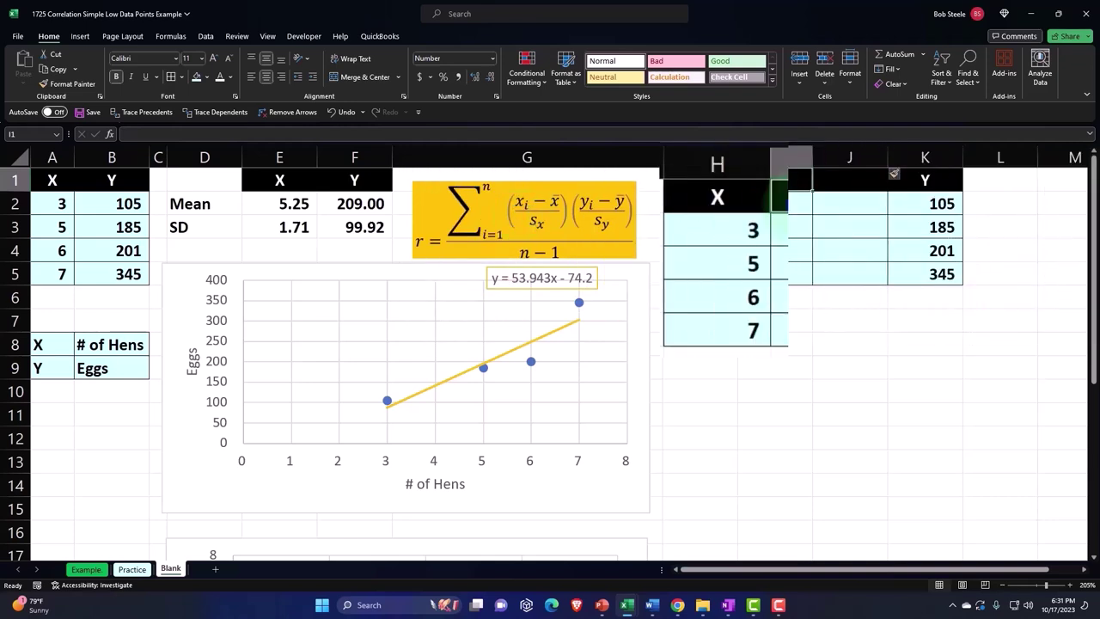
- Head cell I1 'X-X̄', using a Combining Overline symbol over the second X
type("X-")
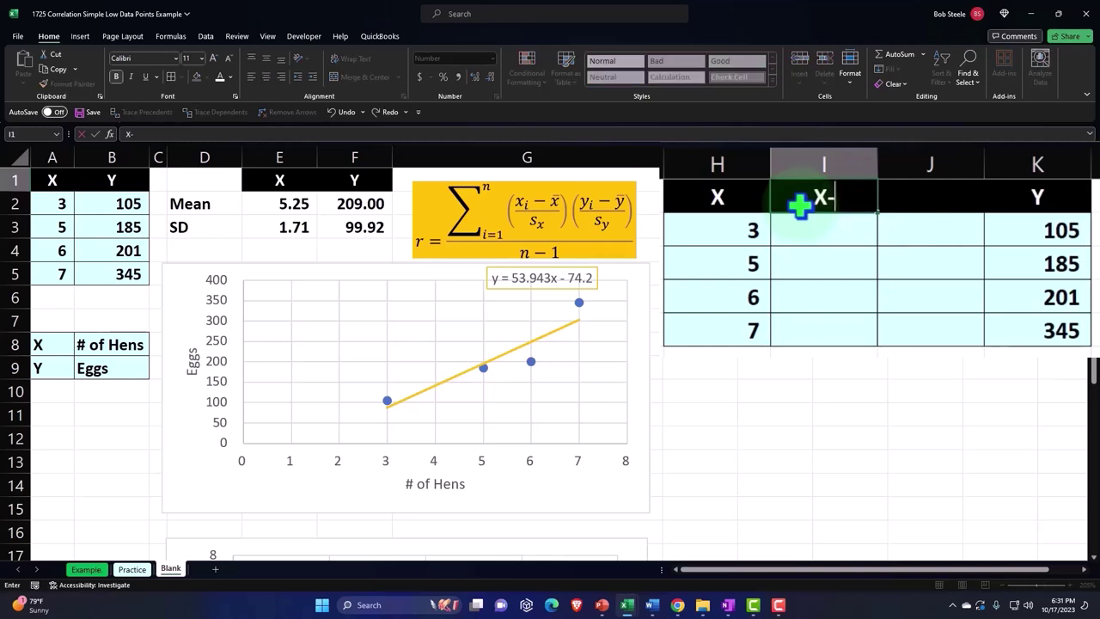
type("S")
type("D")
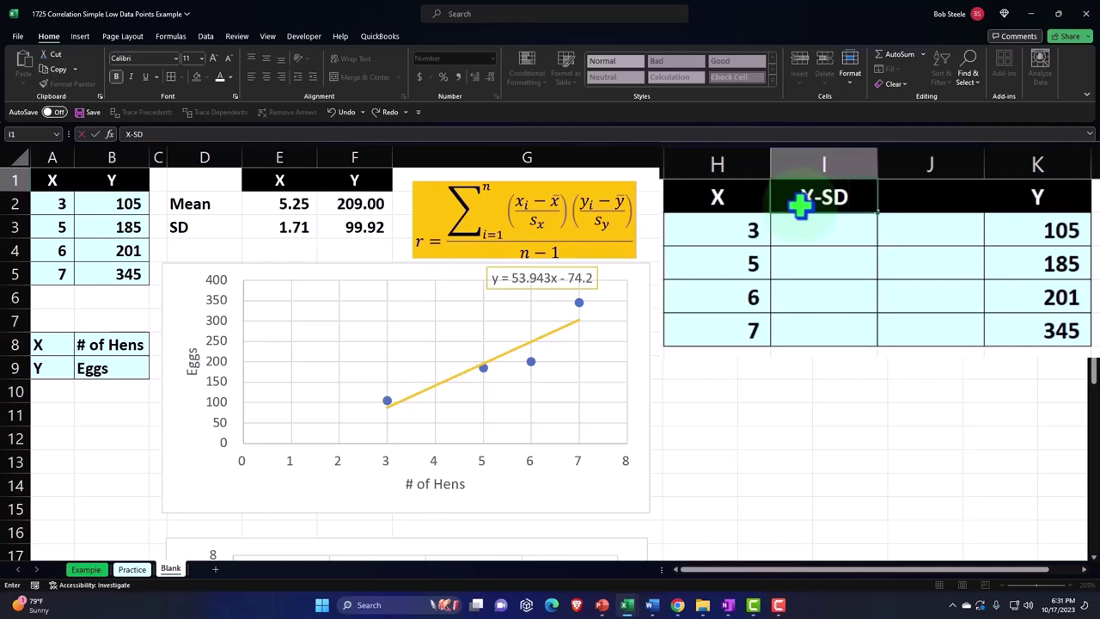
key("BackSpace")
key("BackSpace")
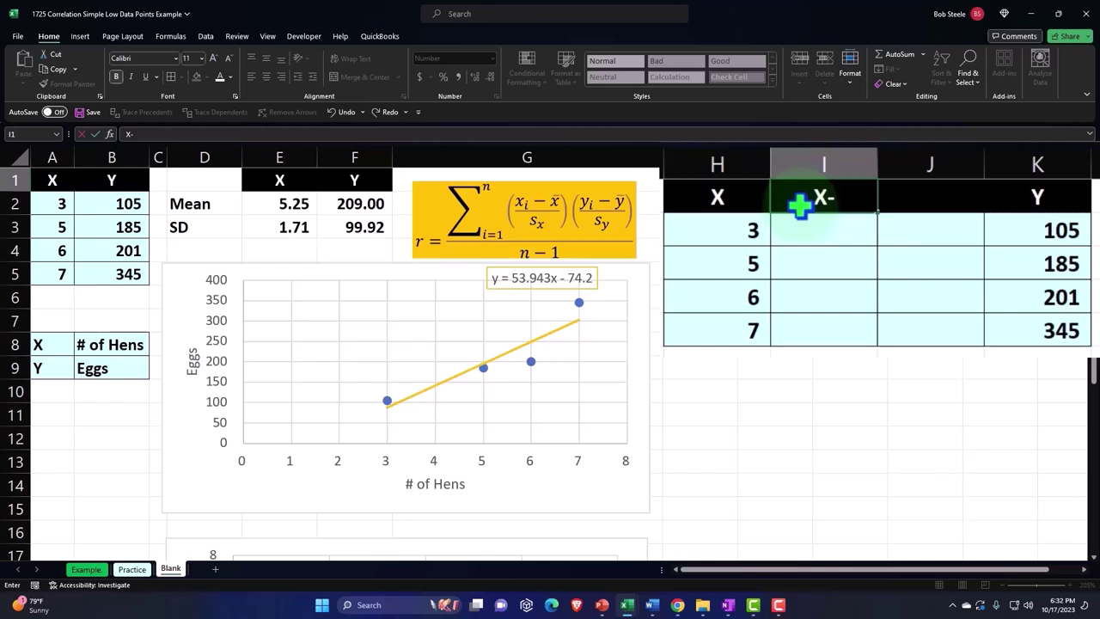
type("x")
key("BackSpace")
type("X")
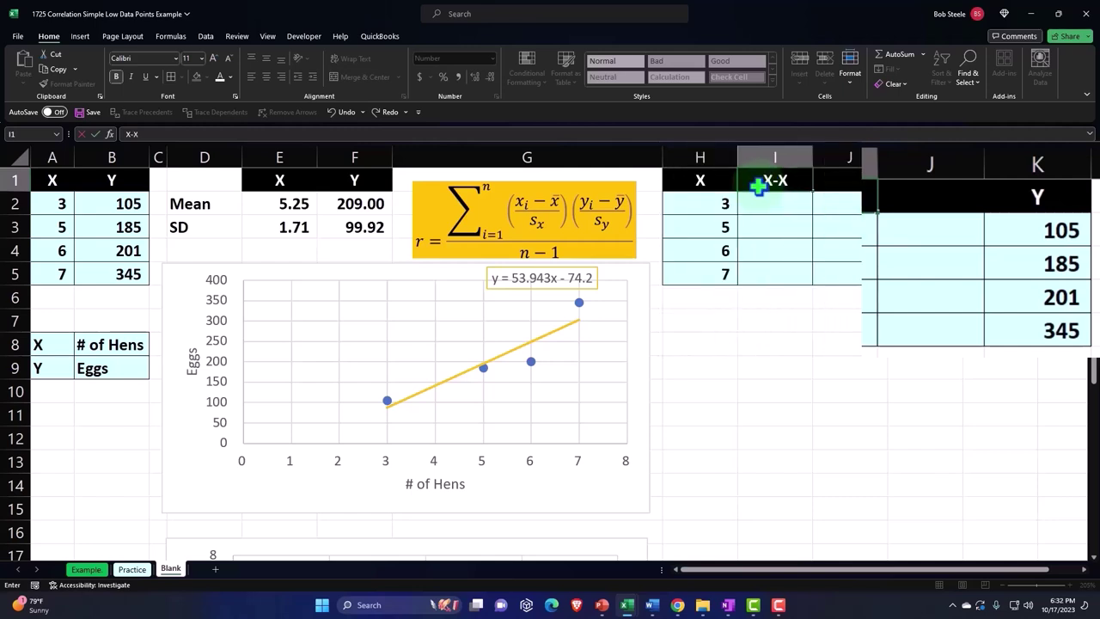
left_click(82, 37)
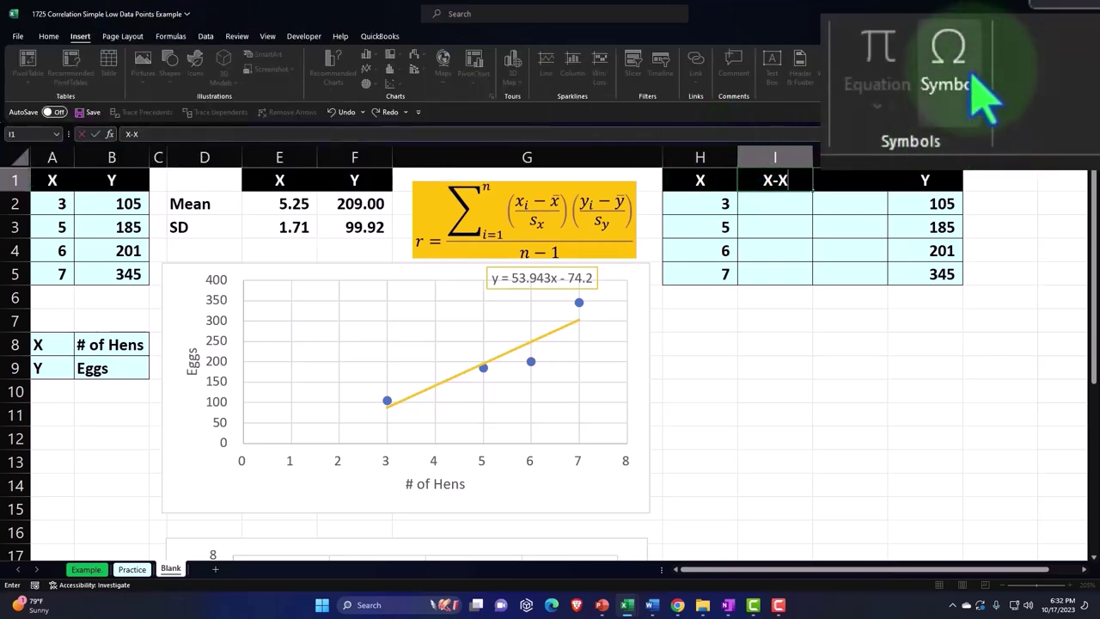
left_click(958, 69)
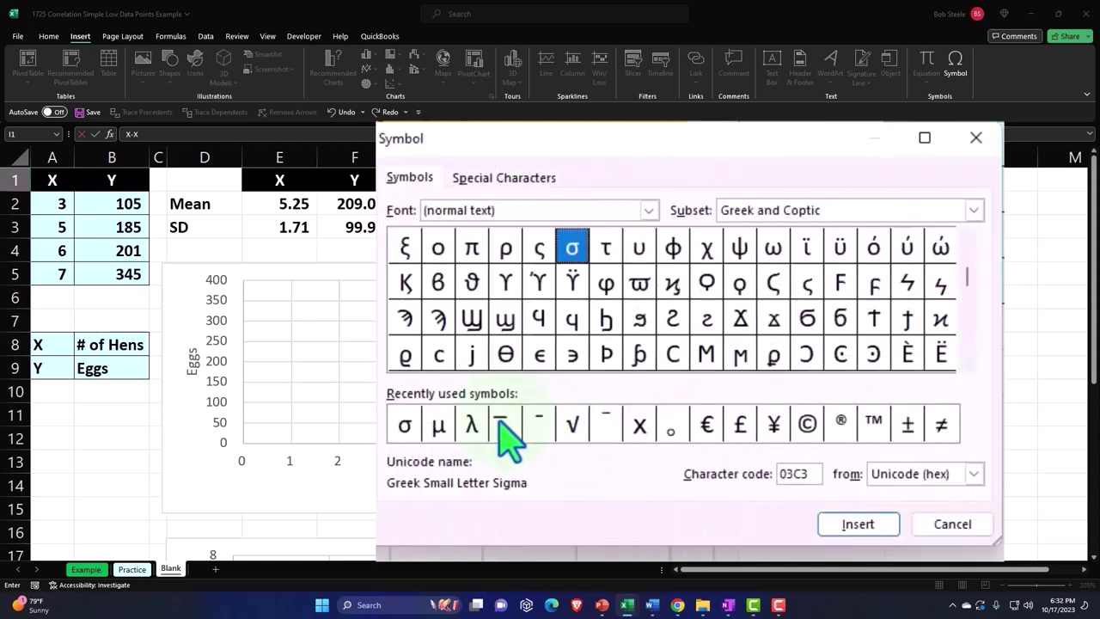
left_click(501, 423)
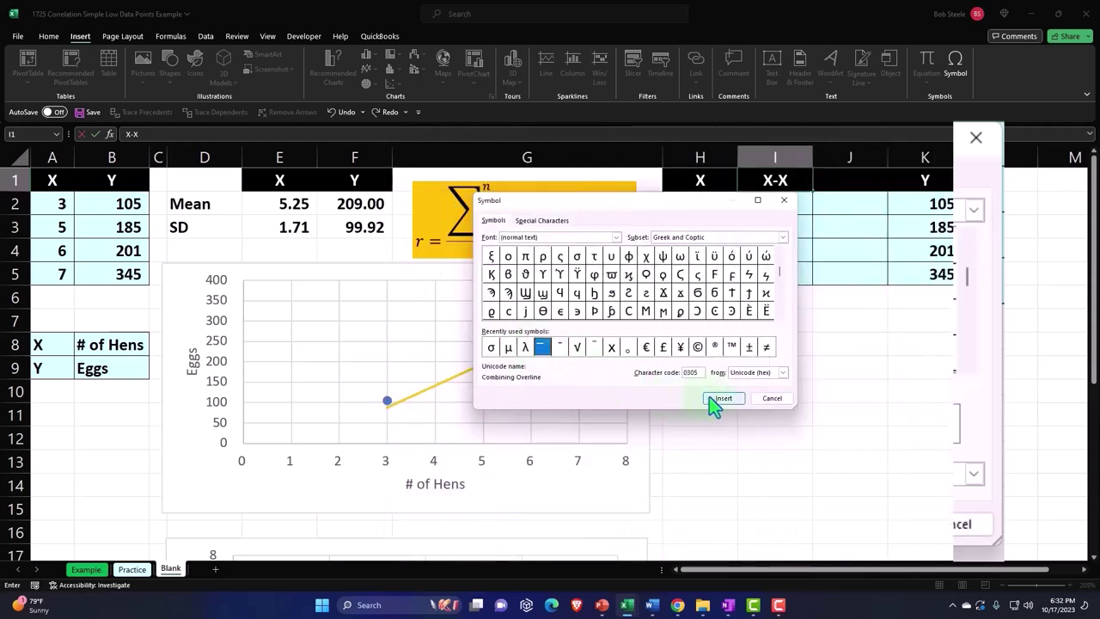
left_click(710, 397)
mouse_move(609, 206)
left_mouse_down()
mouse_move(769, 308)
mouse_move(812, 290)
left_mouse_up()
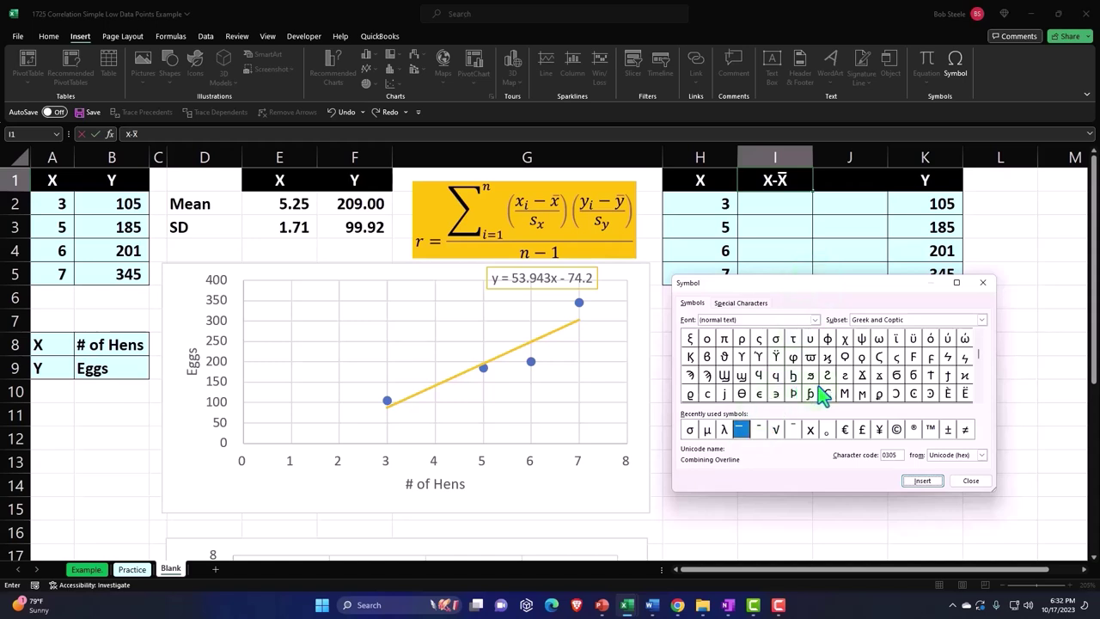
left_click(984, 286)
left_click(758, 209)
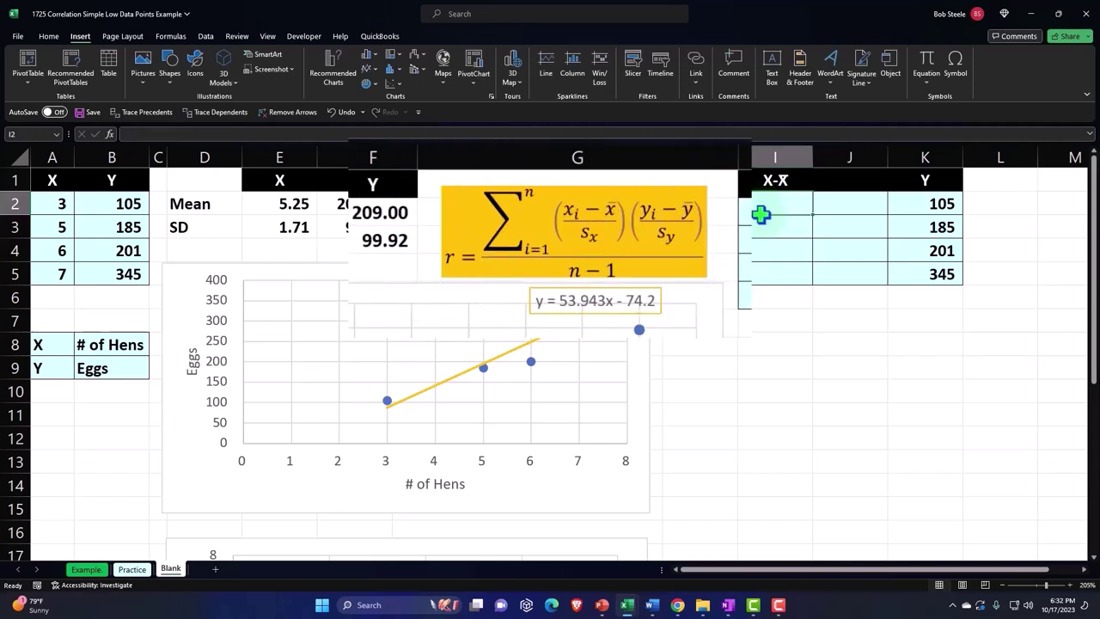
- Fill I2:I5 with =H2-$E$2, shown with two decimals
type("=")
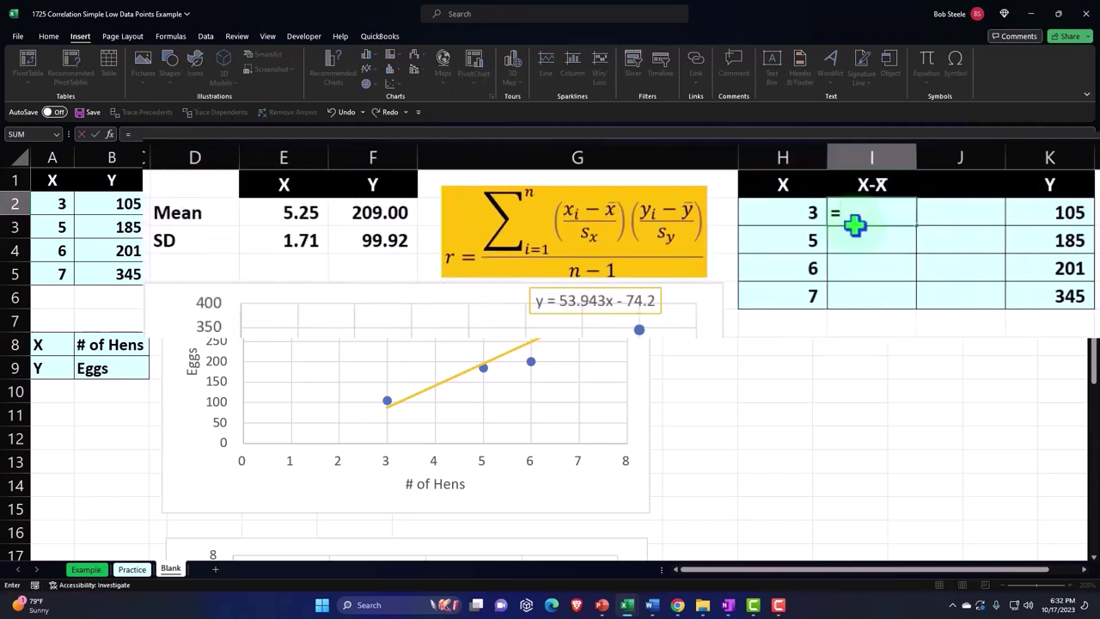
key("Left")
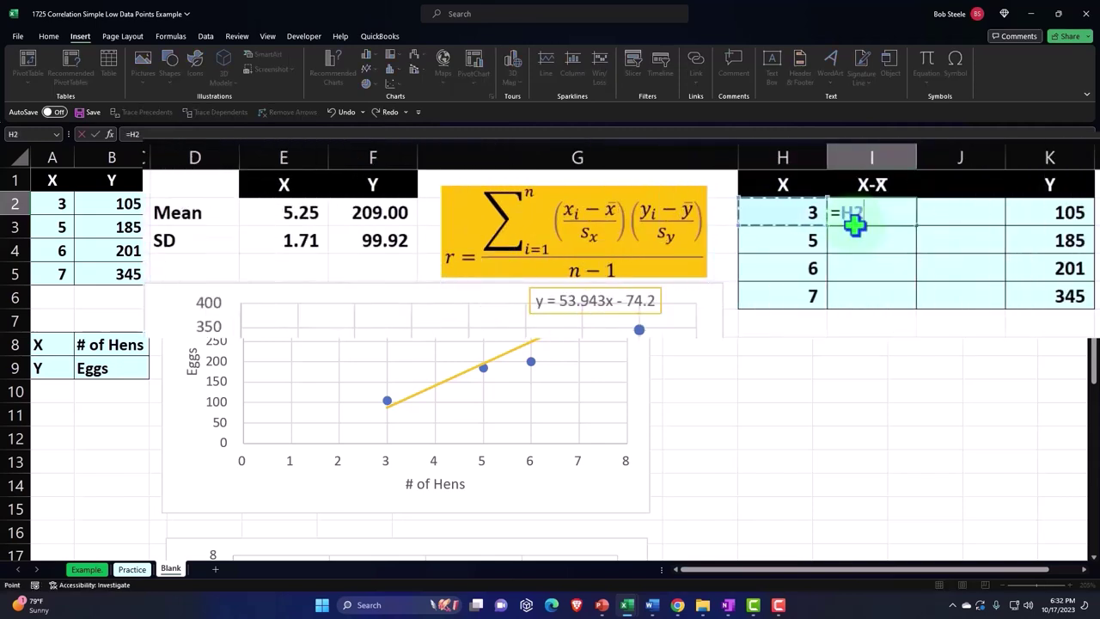
type("-")
key("Left")
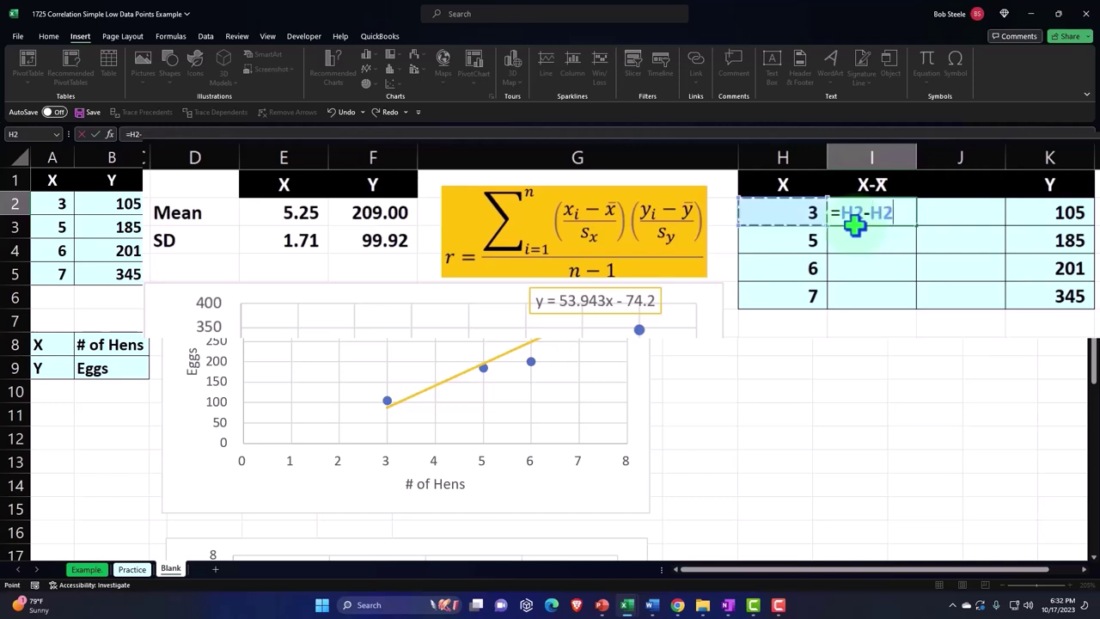
key("Left")
key("Left")
key("Left")
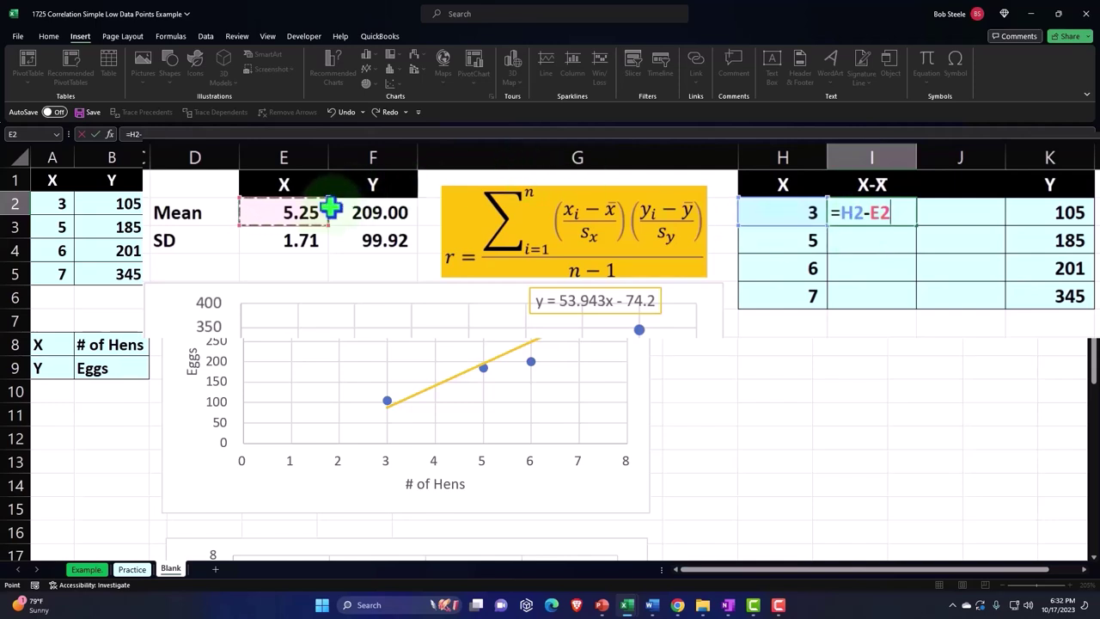
key("F4")
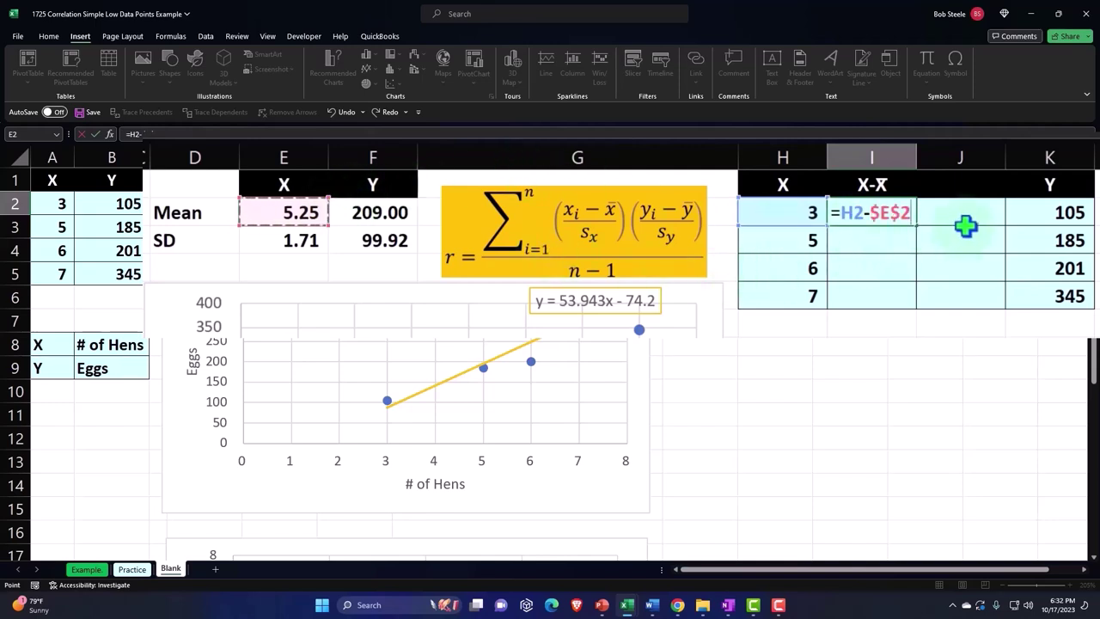
key("ctrl+Return")
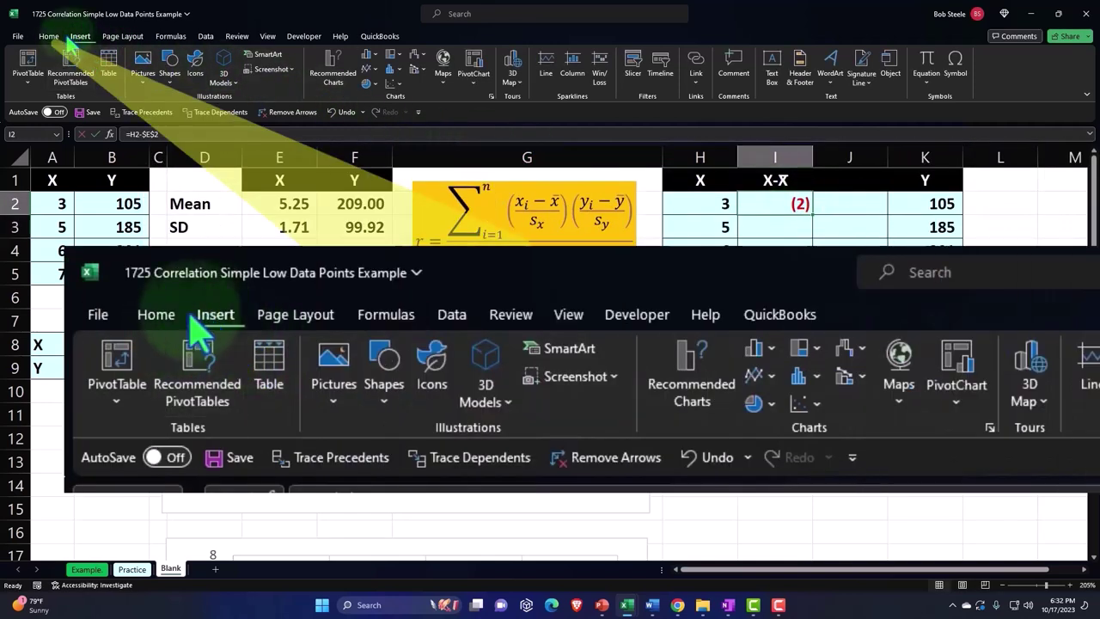
left_click(49, 38)
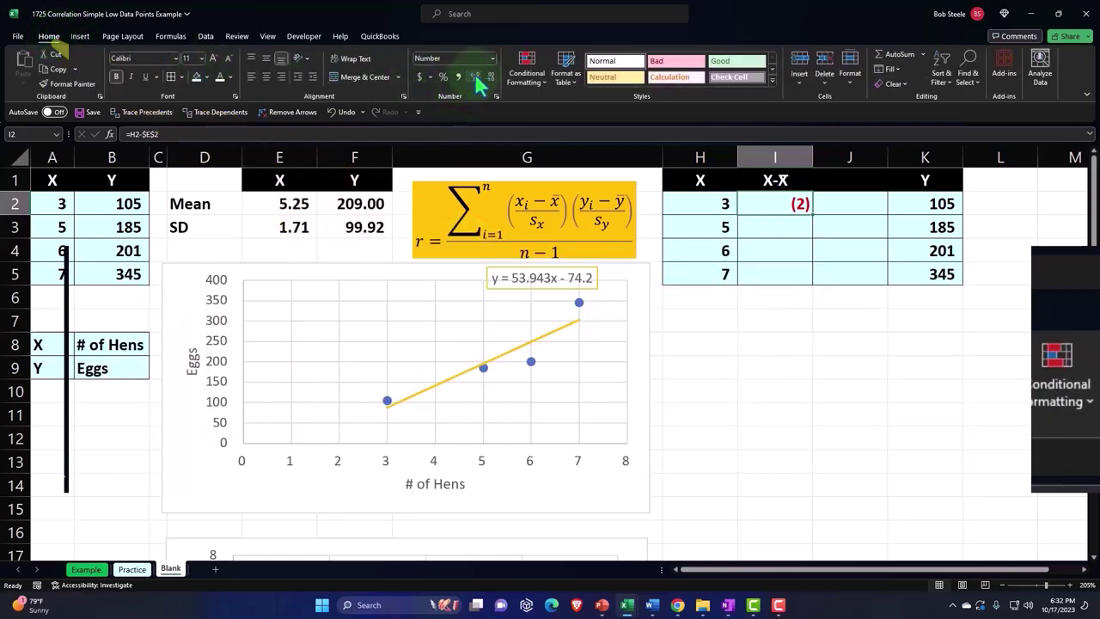
left_click(474, 76)
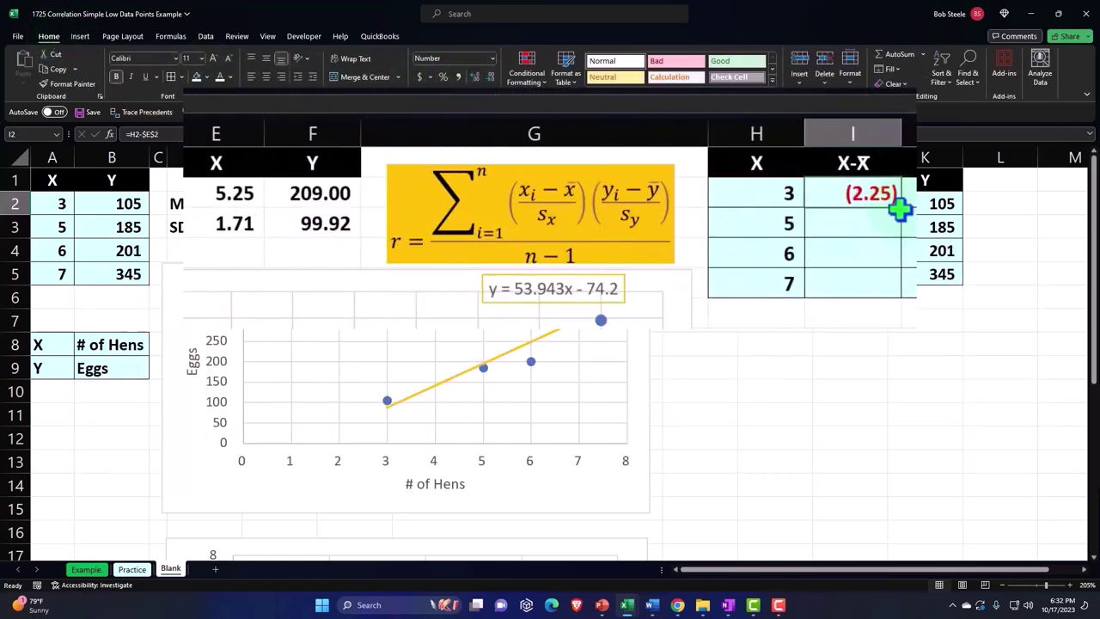
double_click(813, 215)
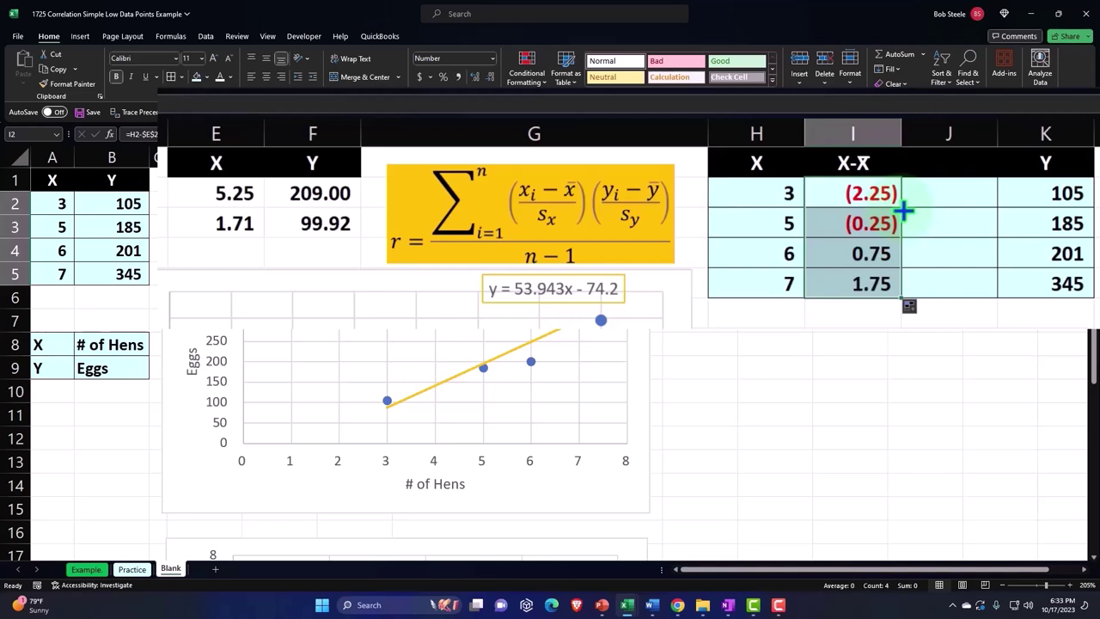
- Head column J 'Z of X' and fill J2:J5 with =I2/$E$3 at two decimals
left_click(953, 167)
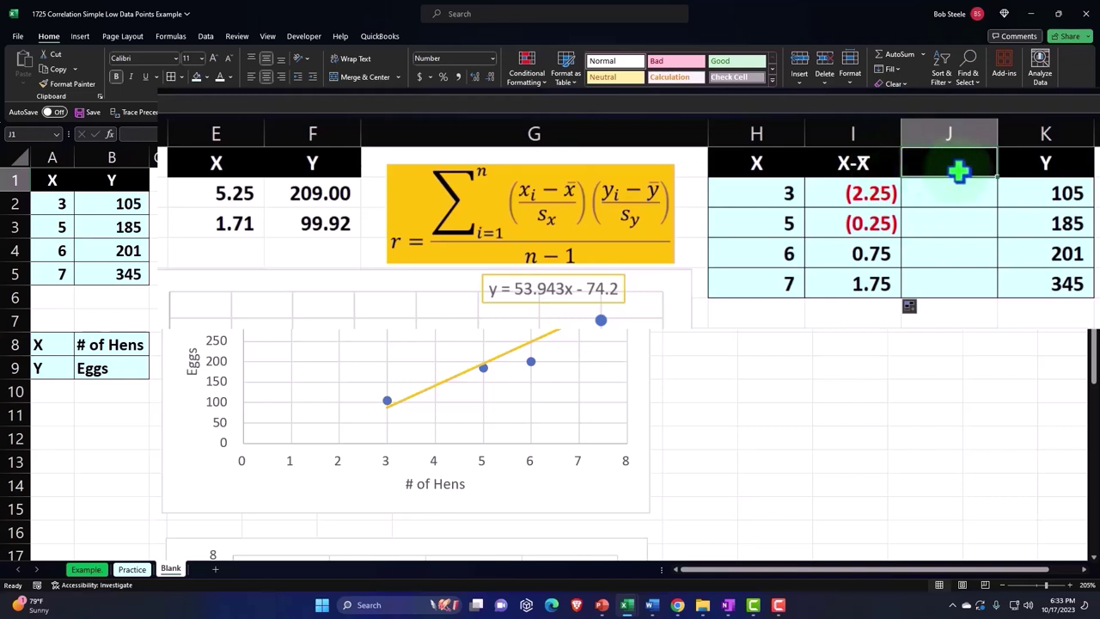
type("X")
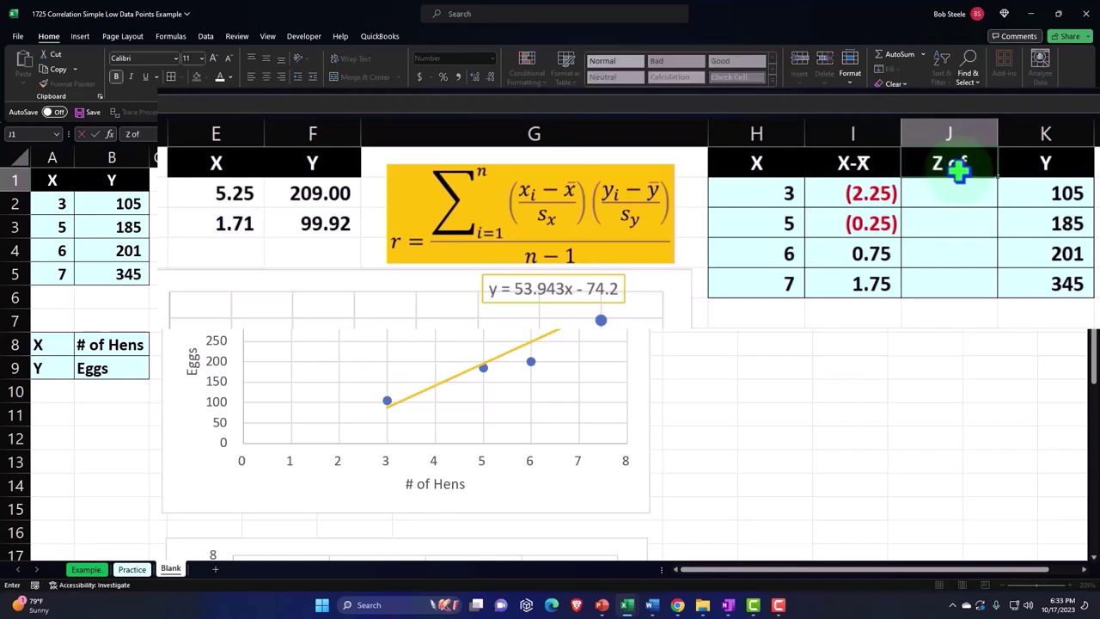
type(" X")
key("Return")
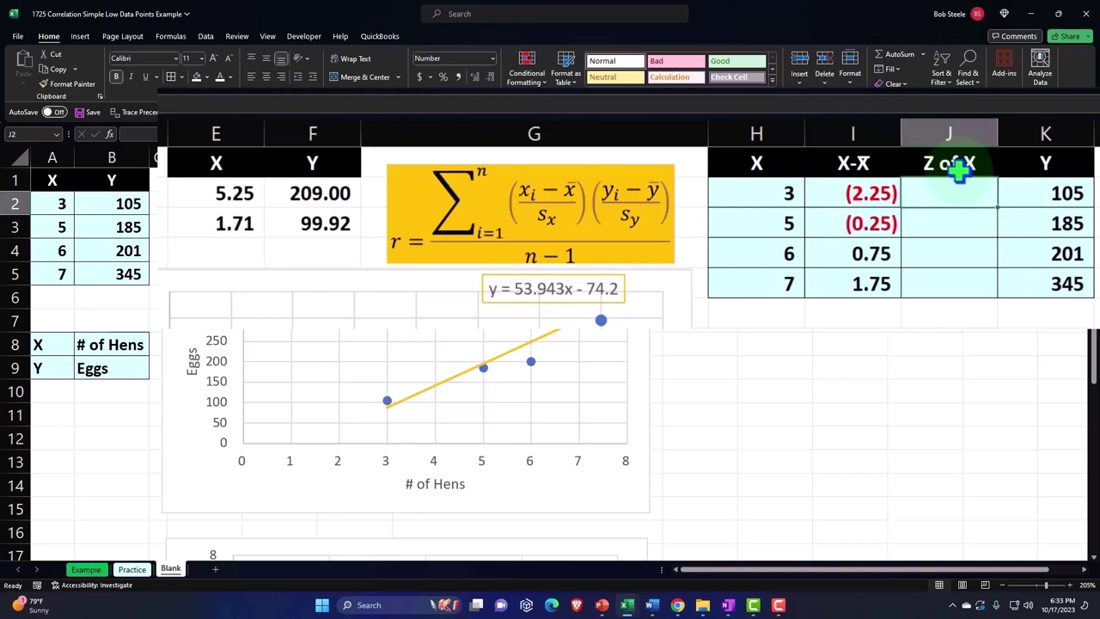
type("=")
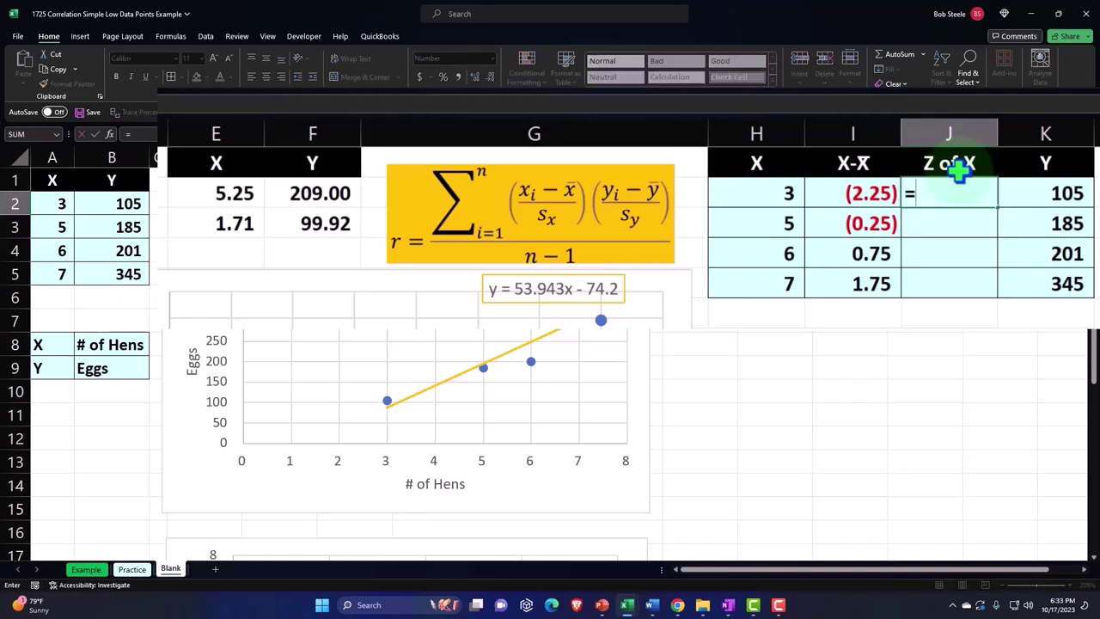
key("Left")
type("/")
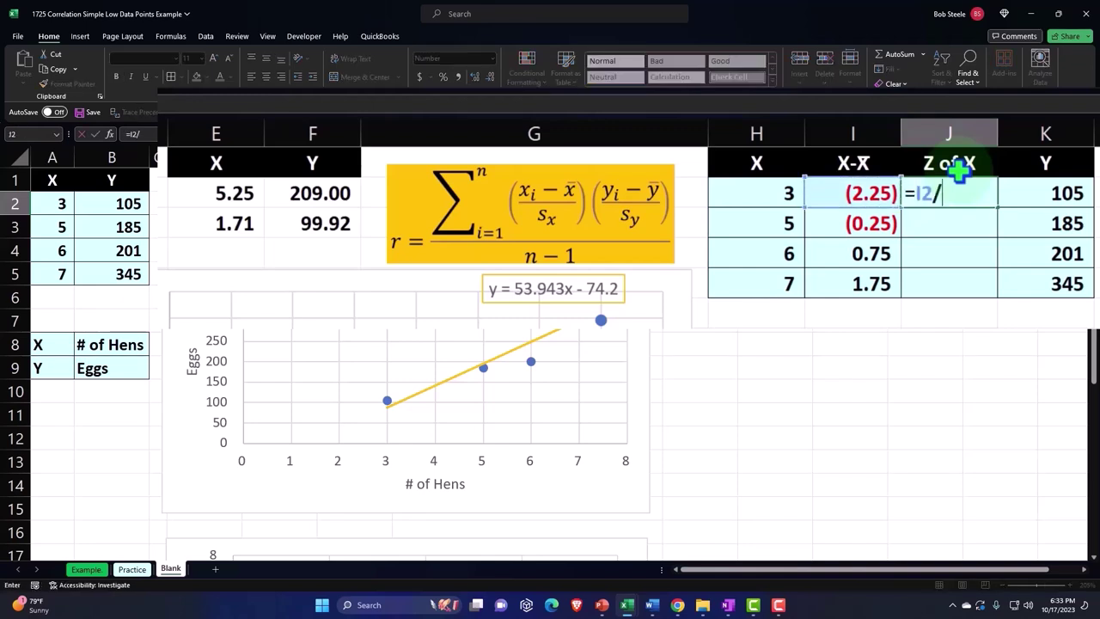
key("Left")
key("Left")
key("Left")
key("Left")
key("Left")
key("Down")
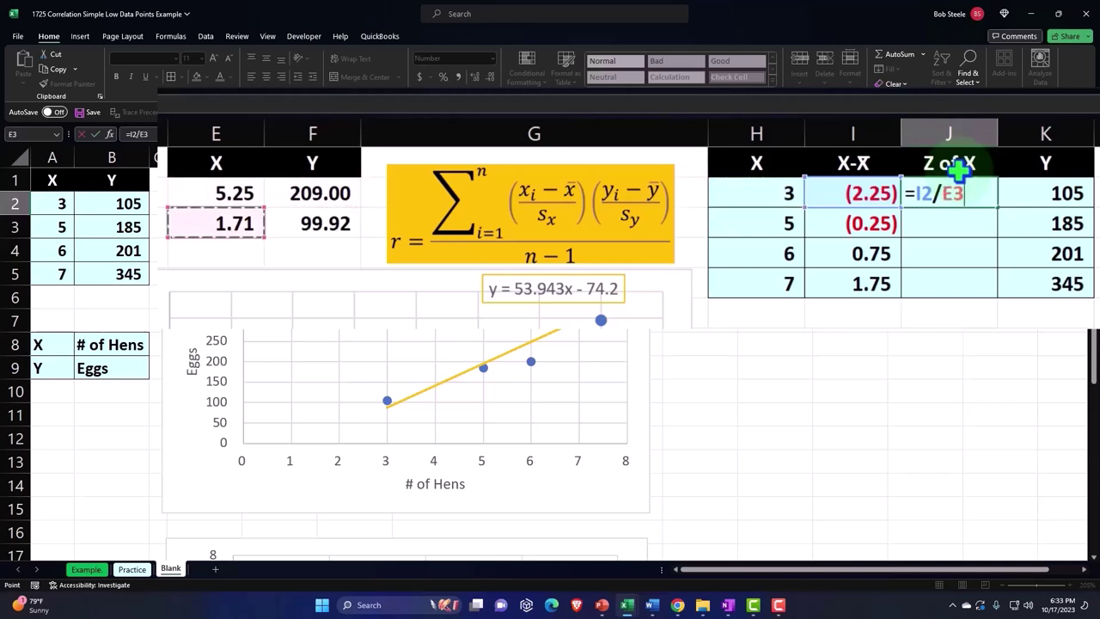
key("F4")
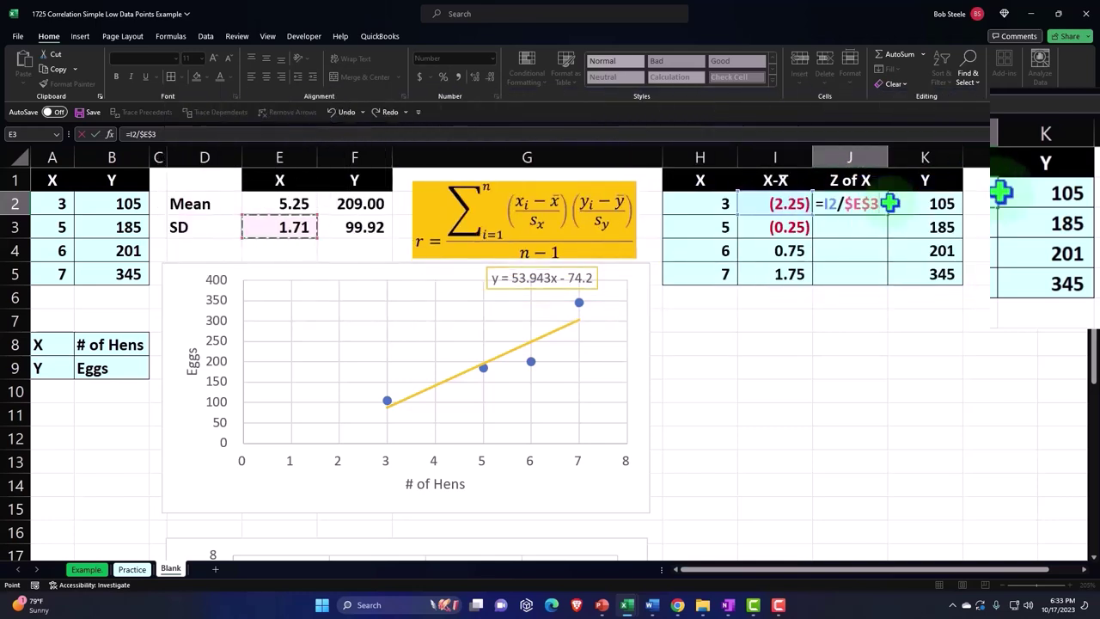
key("Return")
left_click(879, 203)
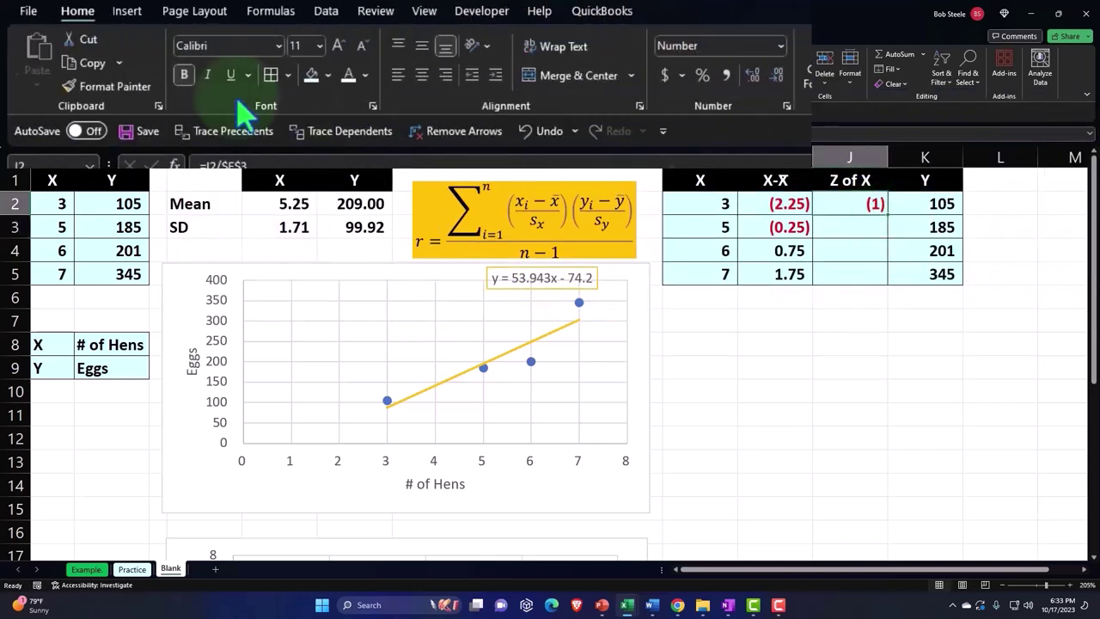
left_click(752, 76)
left_click(752, 76)
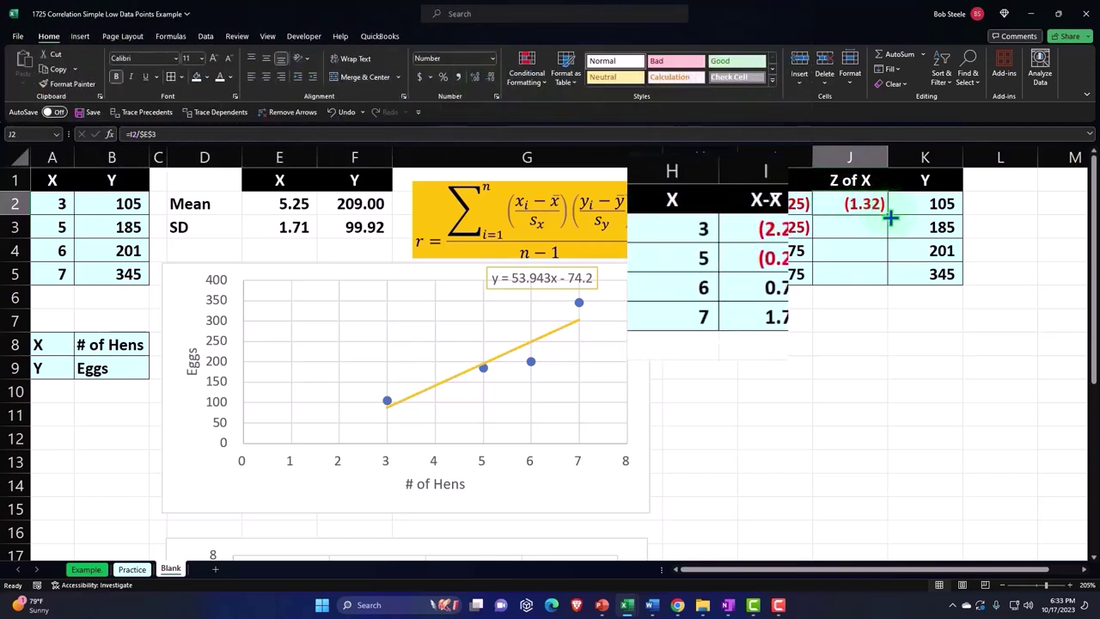
double_click(888, 214)
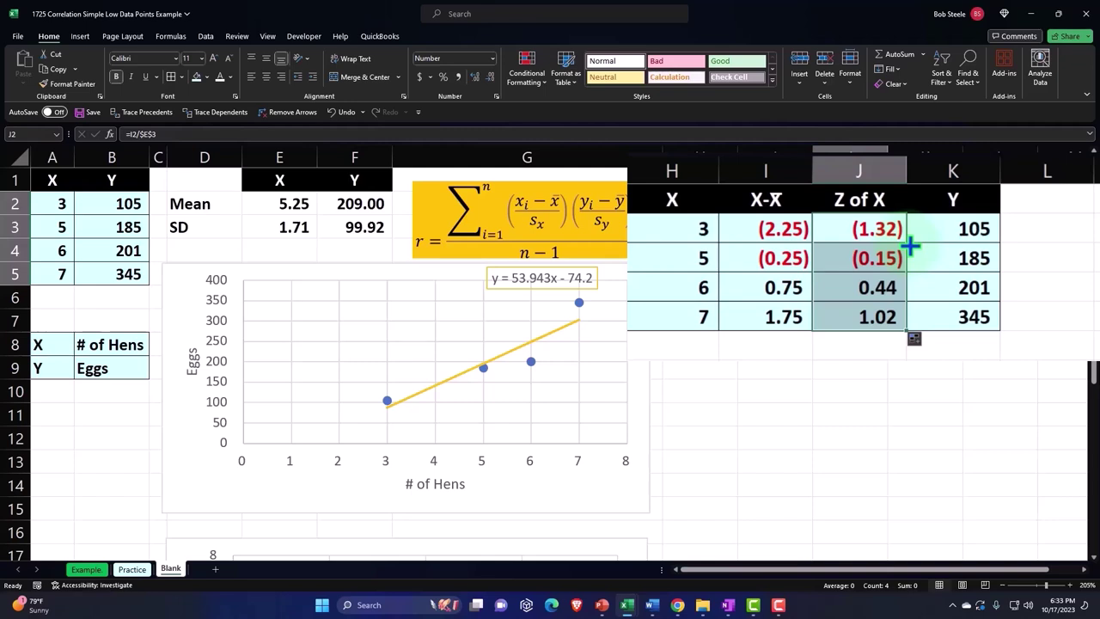
left_click(1047, 200)
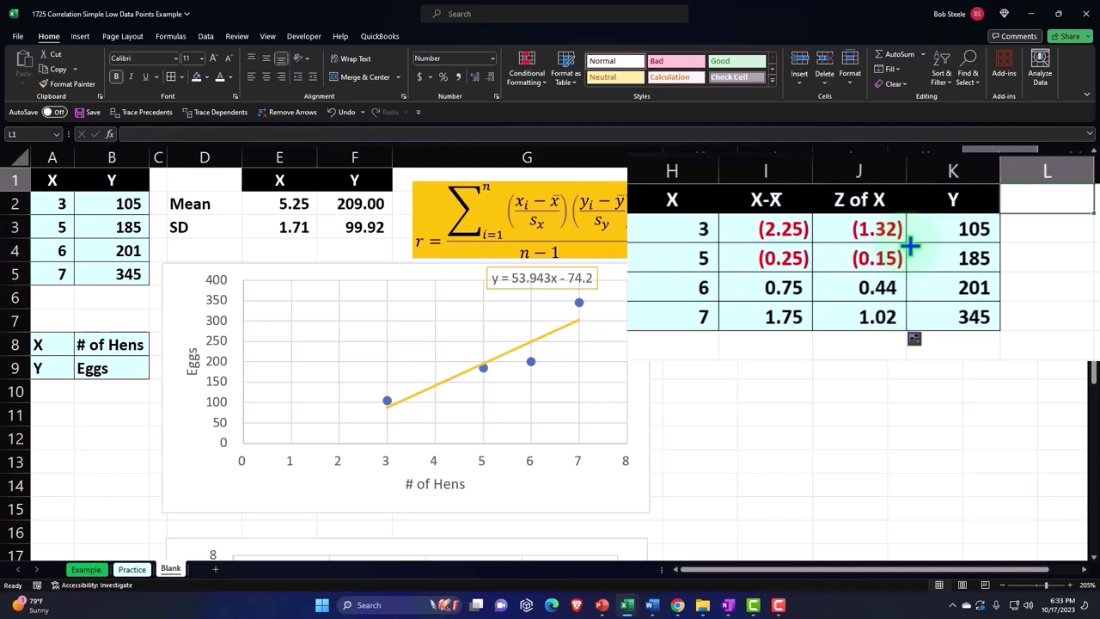
- Head column L 'Y-Ȳ' with an overline on the second Y, then select J1:K5
type("Y-")
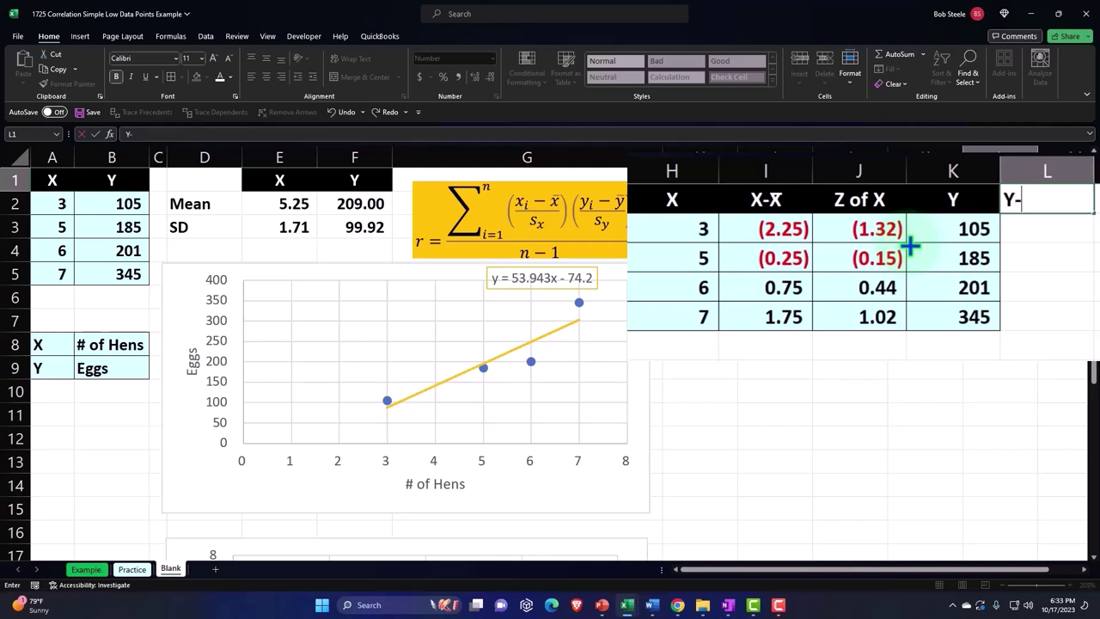
type("Y")
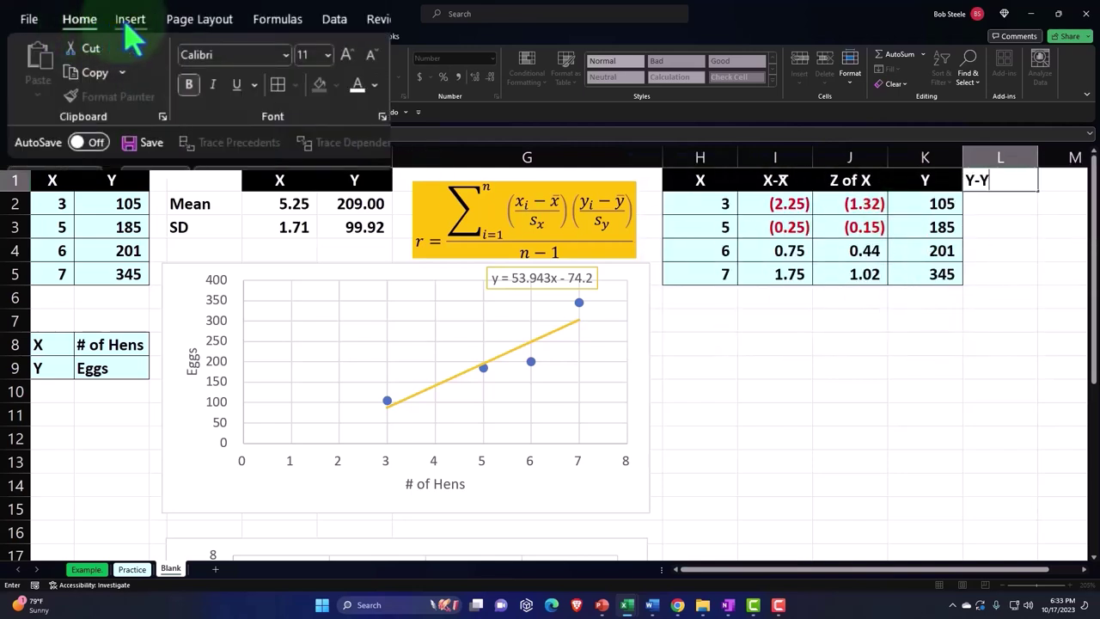
left_click(129, 27)
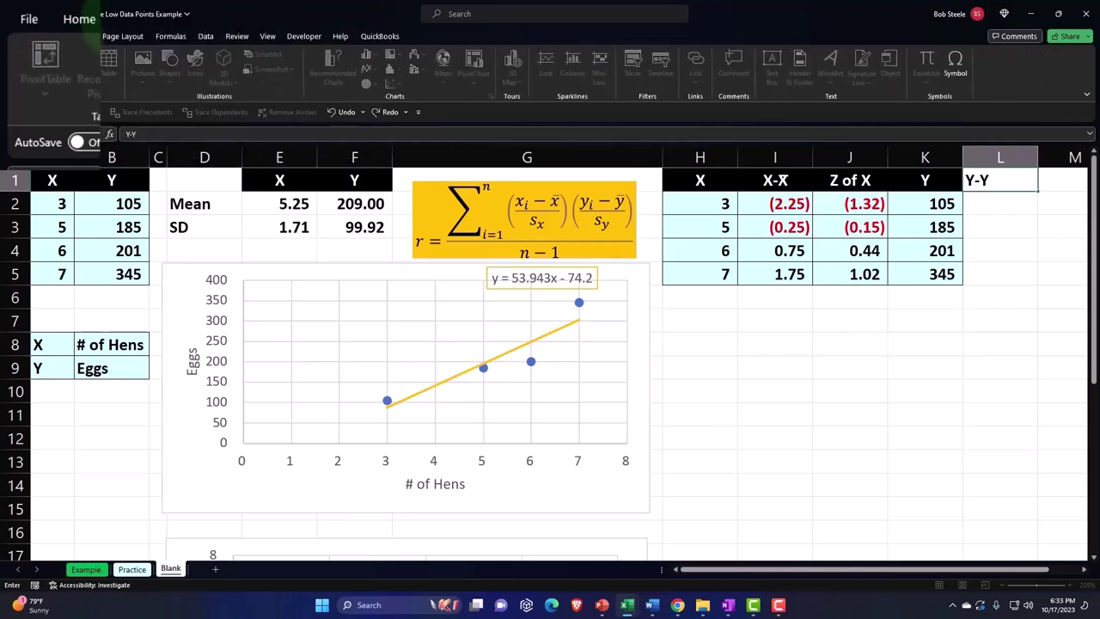
left_click(1027, 82)
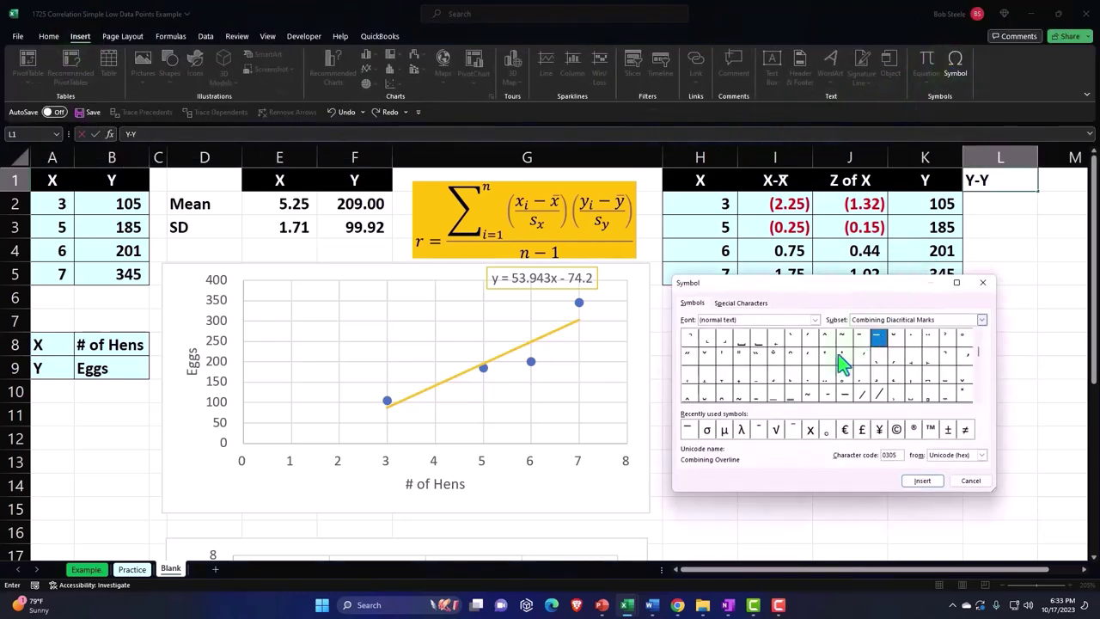
left_click(687, 429)
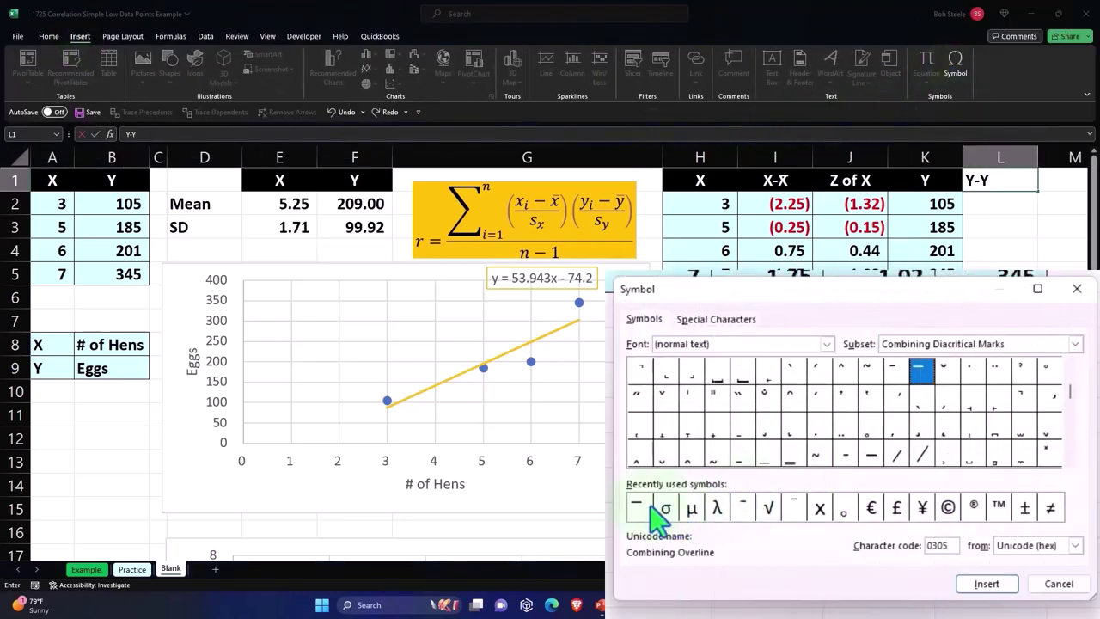
left_click(984, 585)
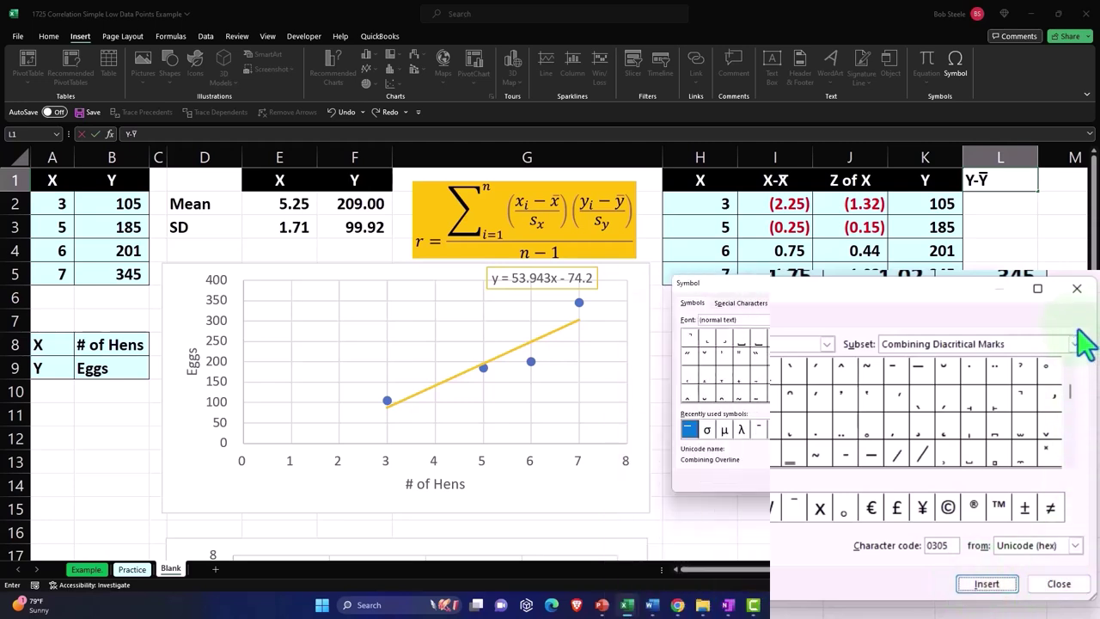
left_click(1076, 288)
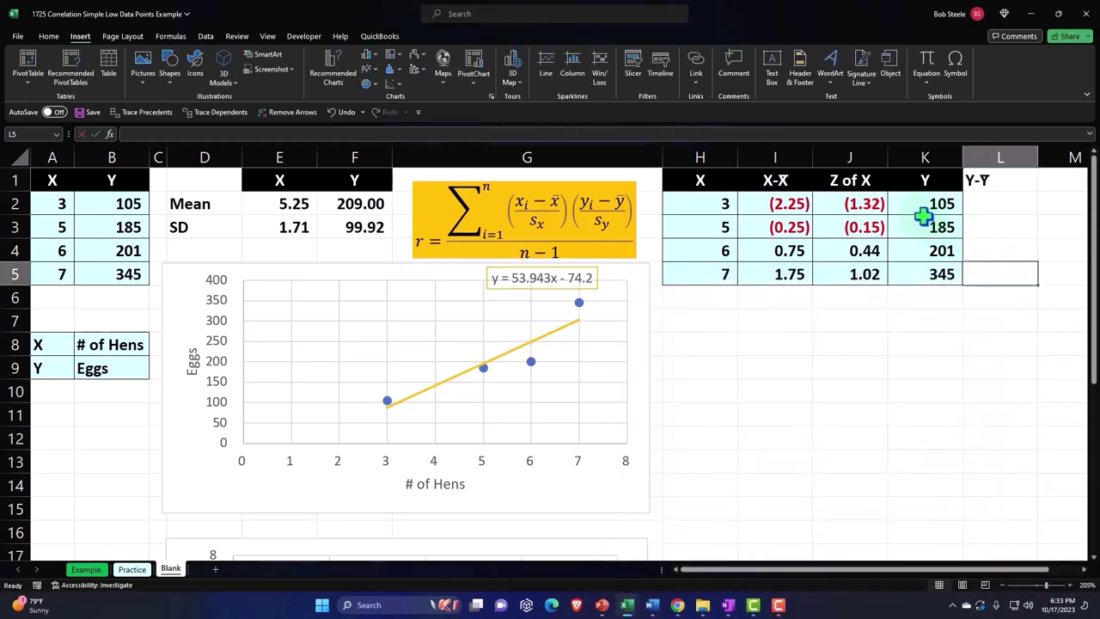
left_click_drag(871, 179, 903, 180)
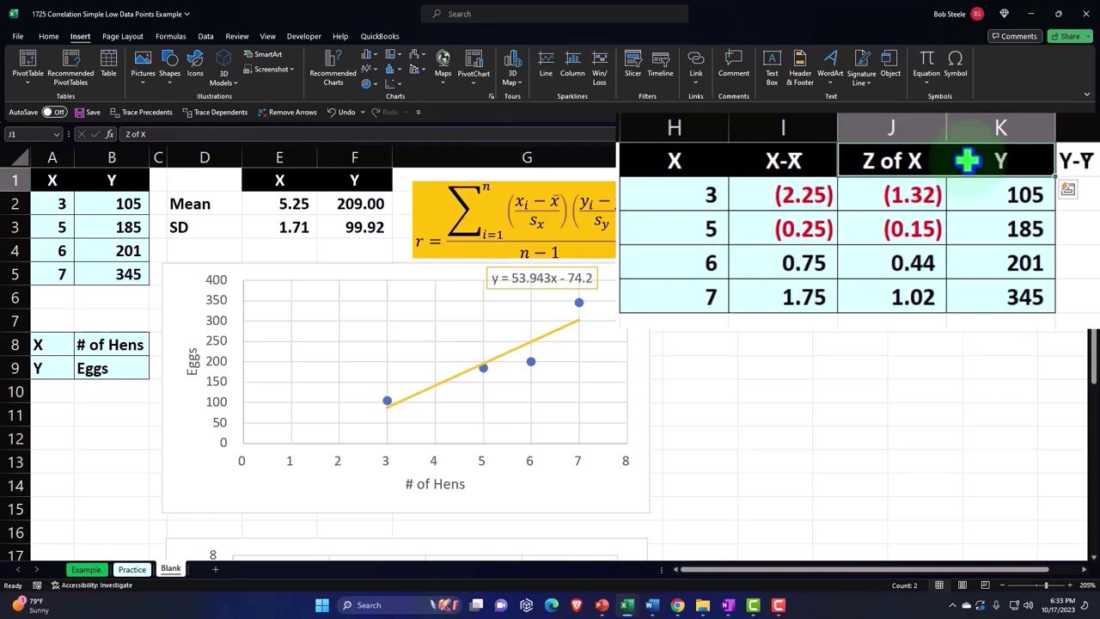
left_click_drag(968, 159, 974, 287)
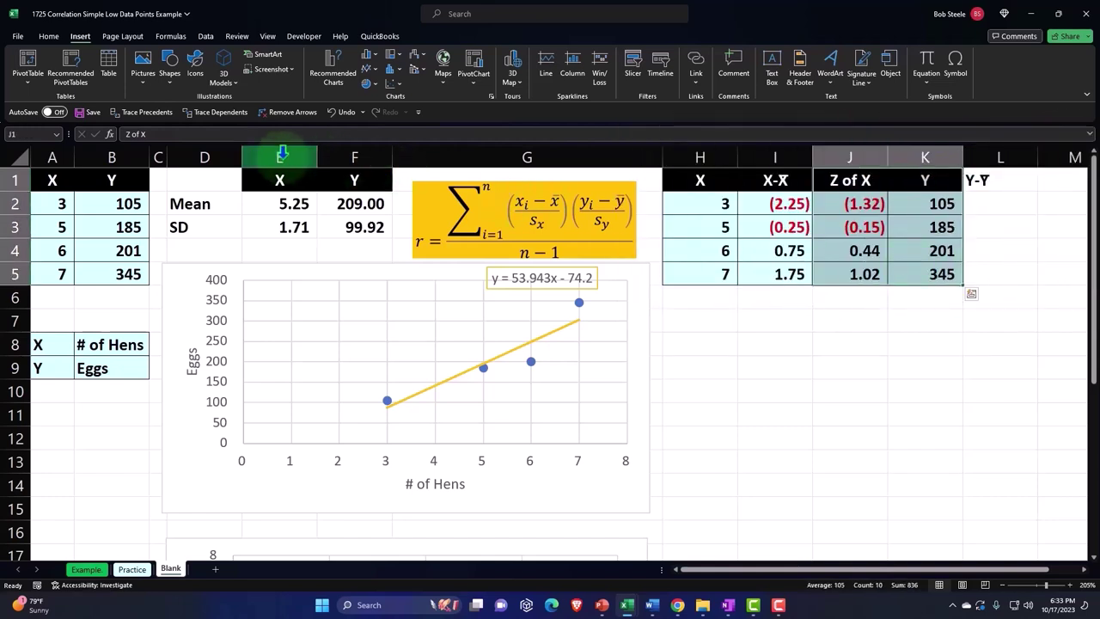
- Format-paint the black header and light-blue bordered cell style onto L1:M5, then confirm the Y-Ȳ heading
left_click(48, 36)
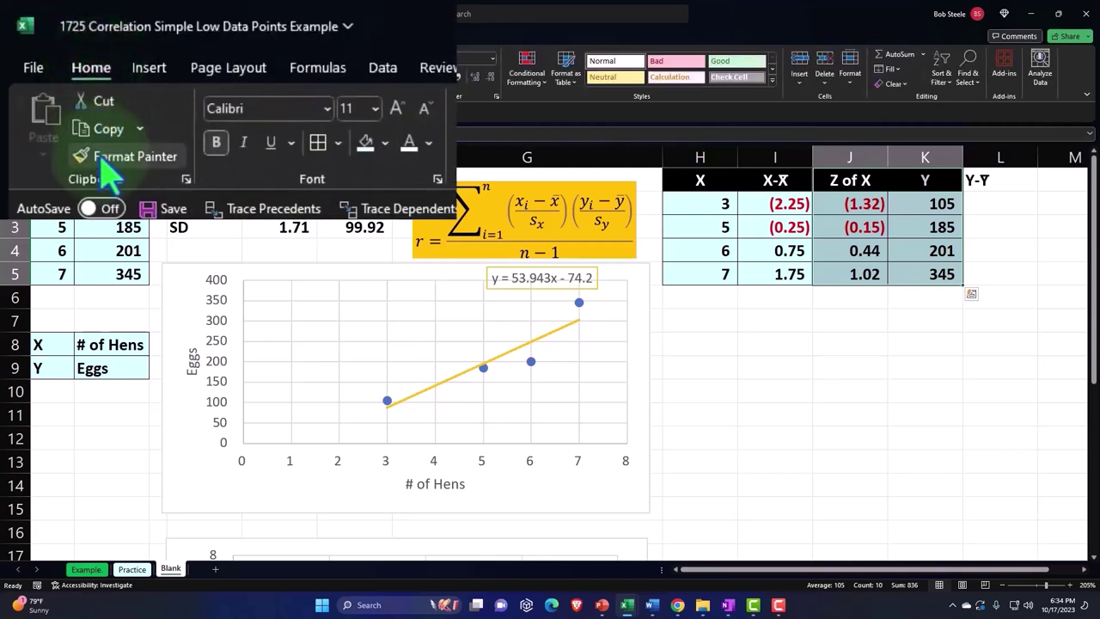
left_click(107, 156)
left_click_drag(1010, 181, 1012, 182)
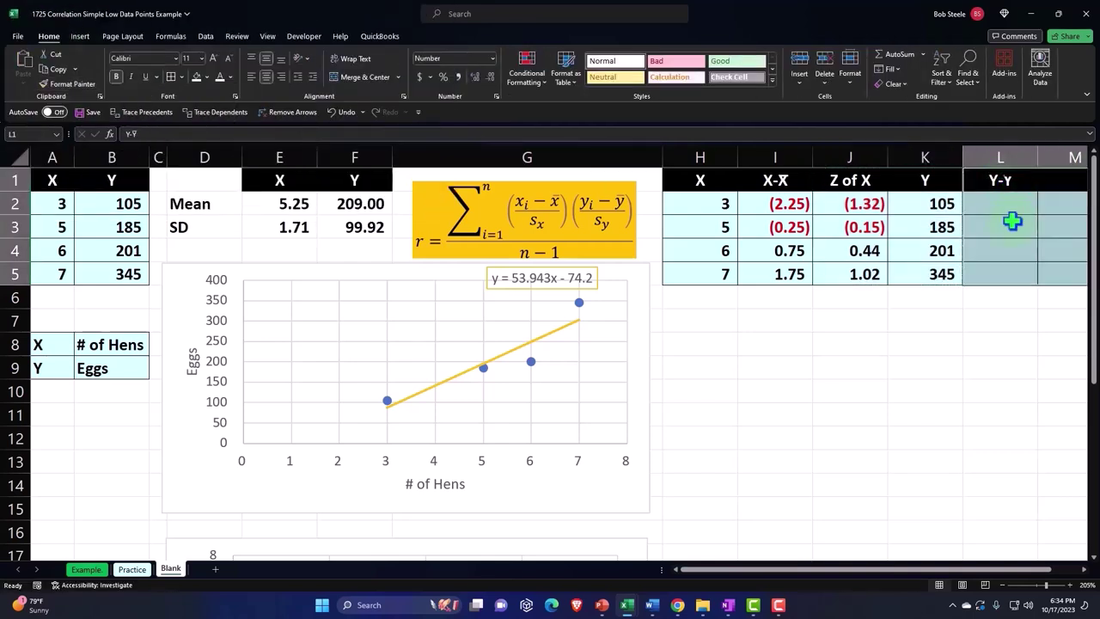
scroll(1014, 230, "right", 4)
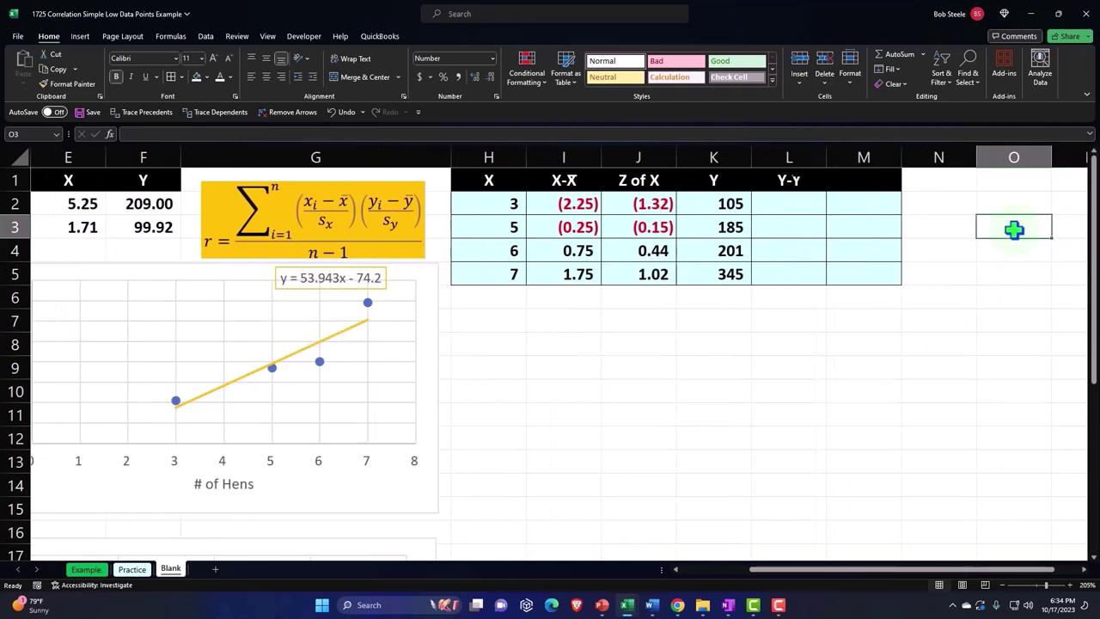
left_click(797, 180)
key("Return")
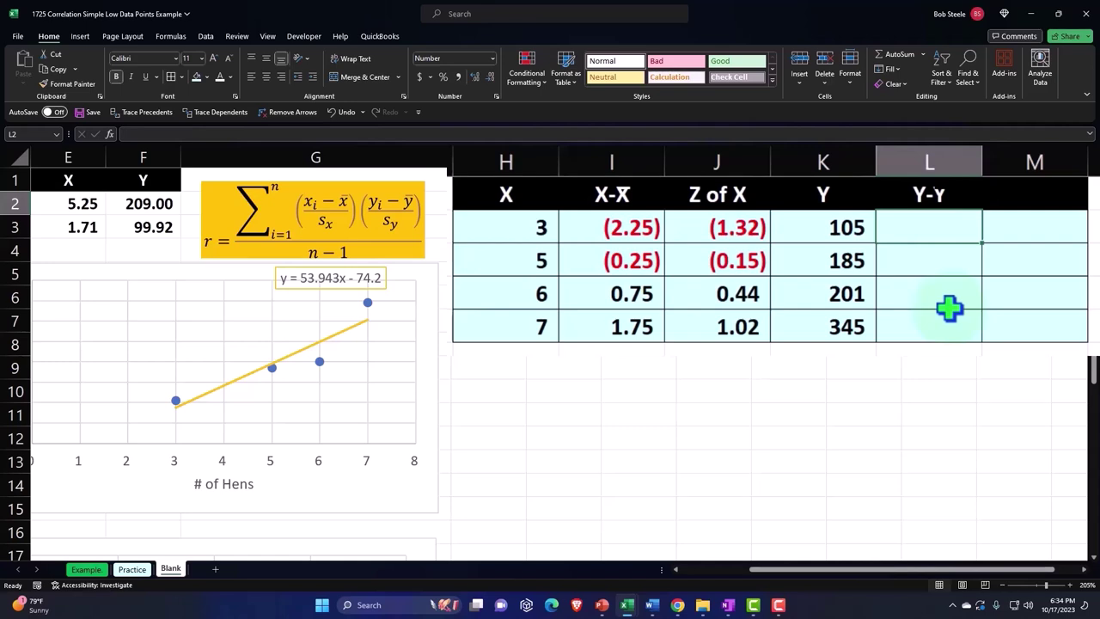
- Enter =K2-$F$2 in L2 and fill it down to L5
type("=")
key("Left")
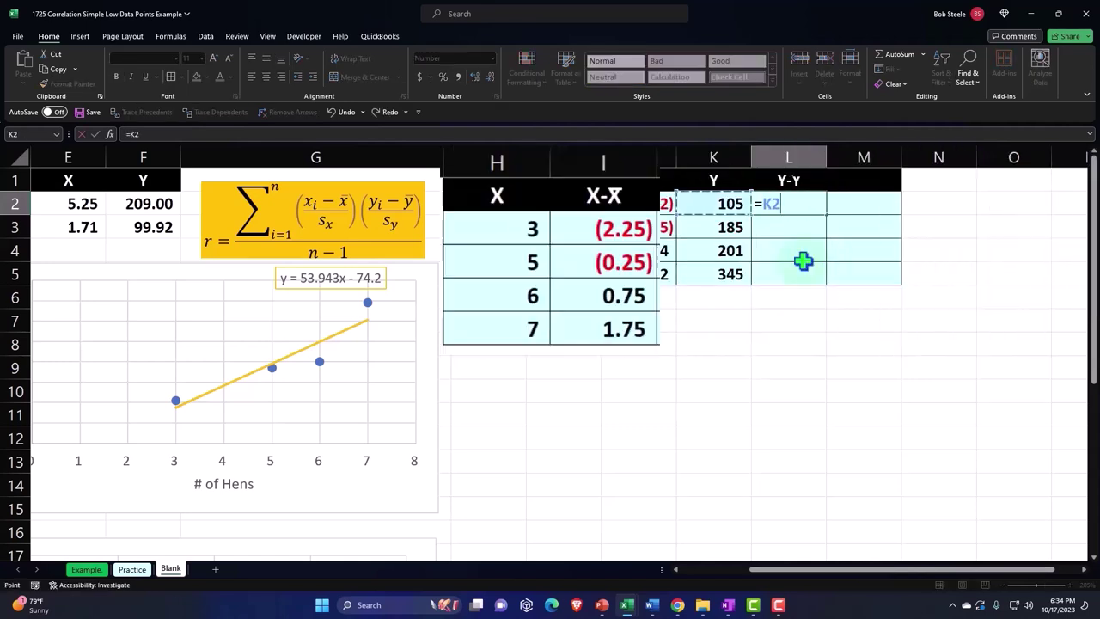
type("-")
key("Left")
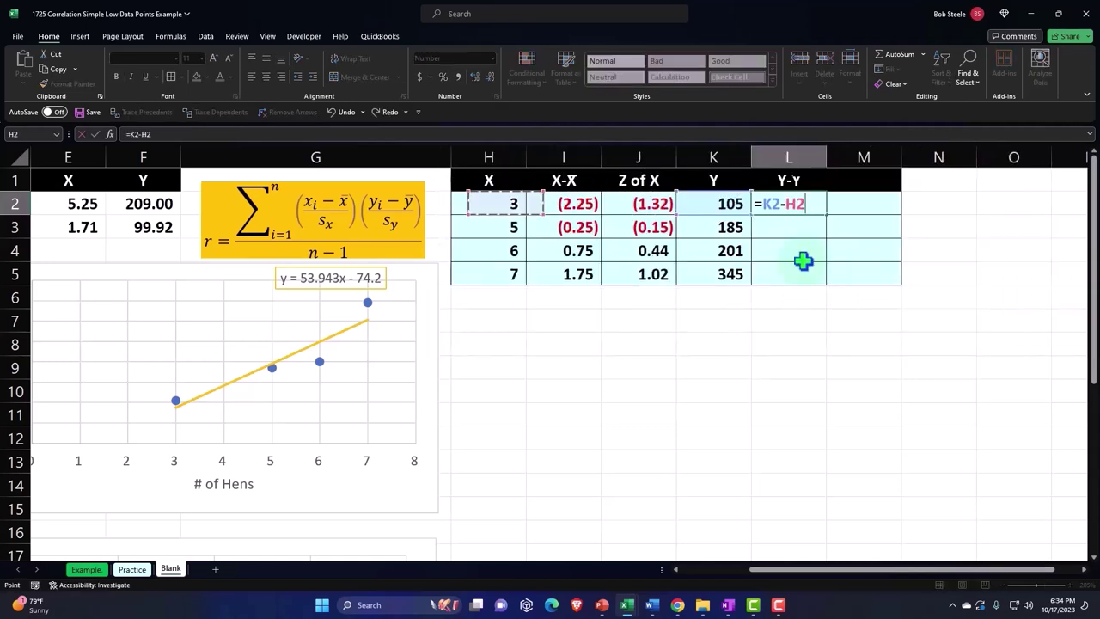
key("Left")
key("Left")
key("Left")
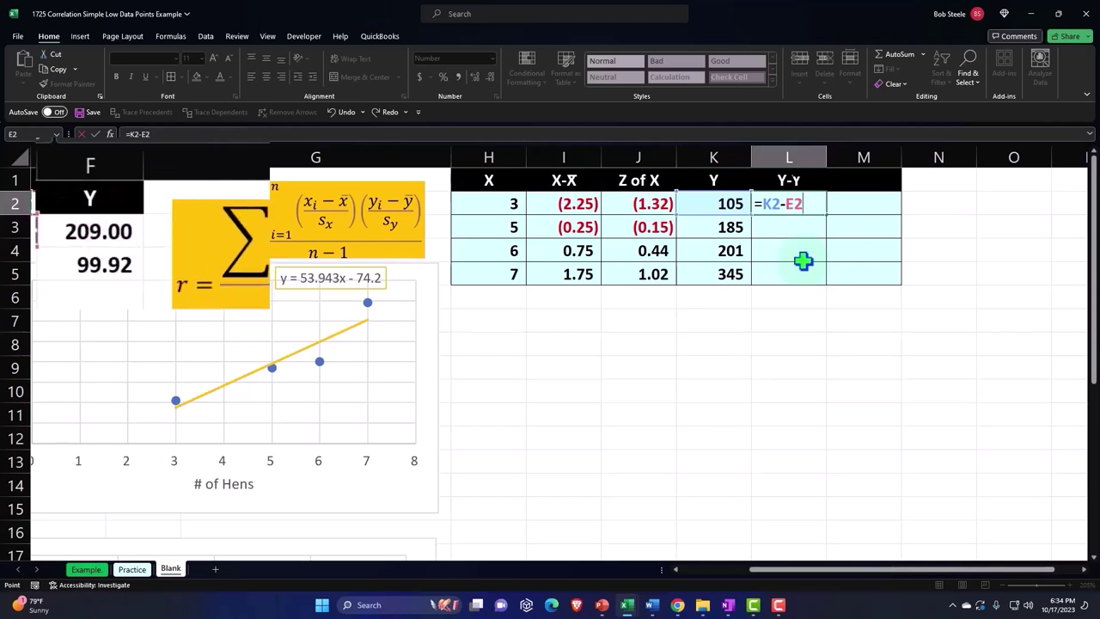
scroll(803, 261, "left", 1)
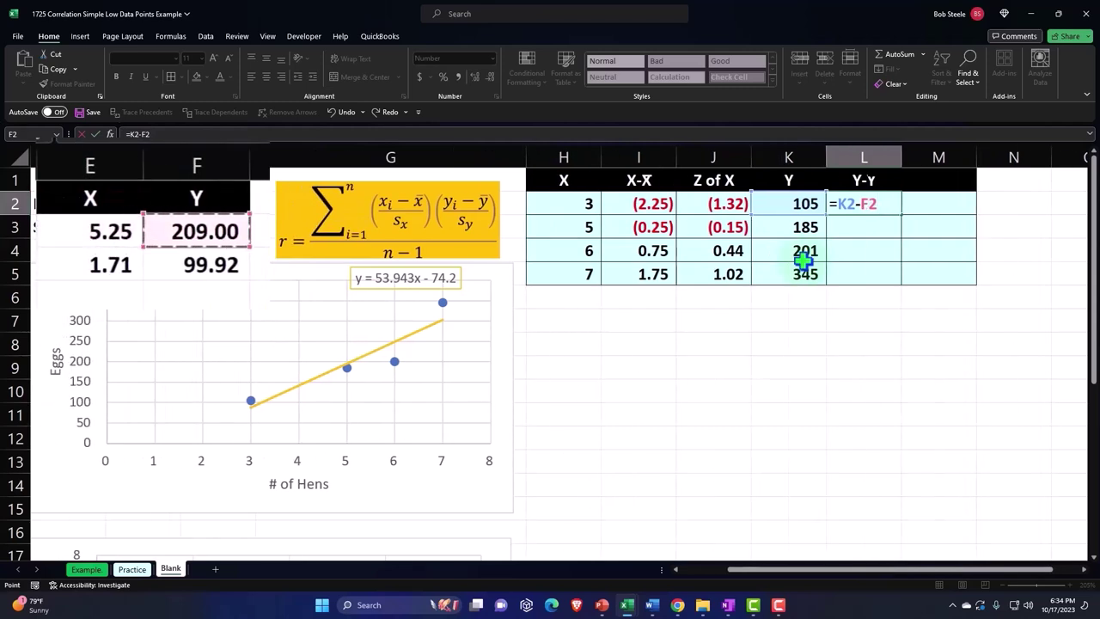
key("F4")
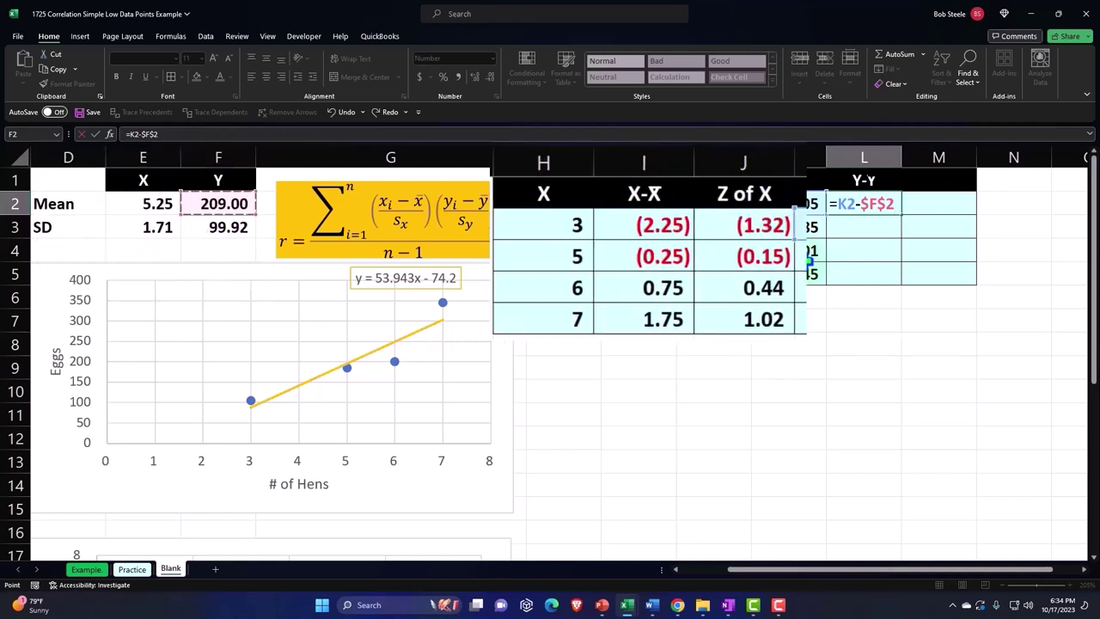
key("ctrl+Return")
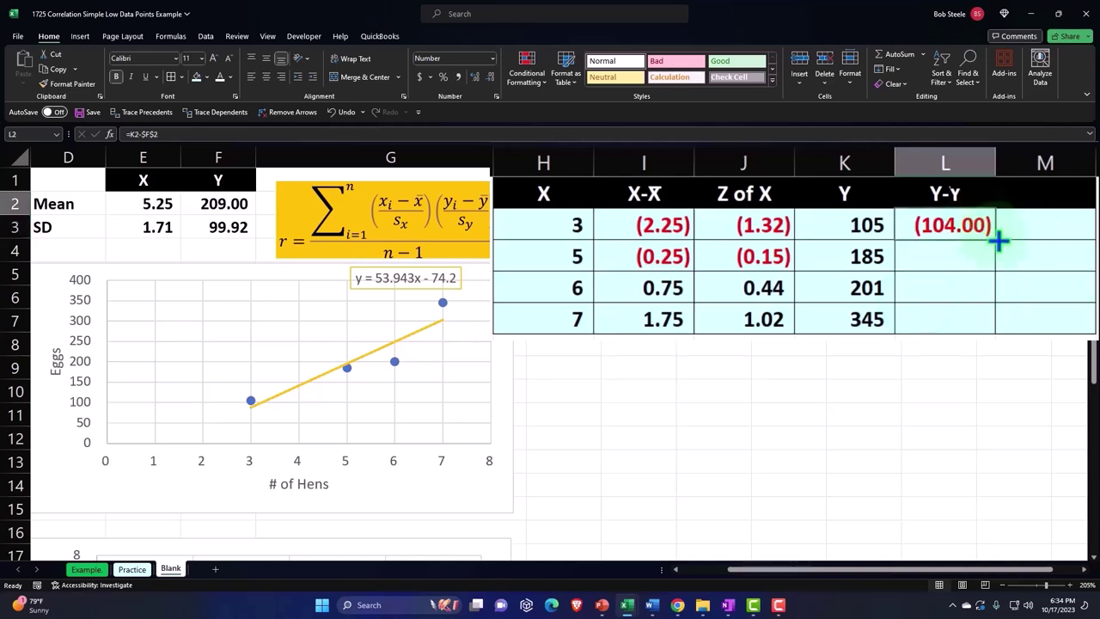
double_click(996, 242)
left_click(1016, 220)
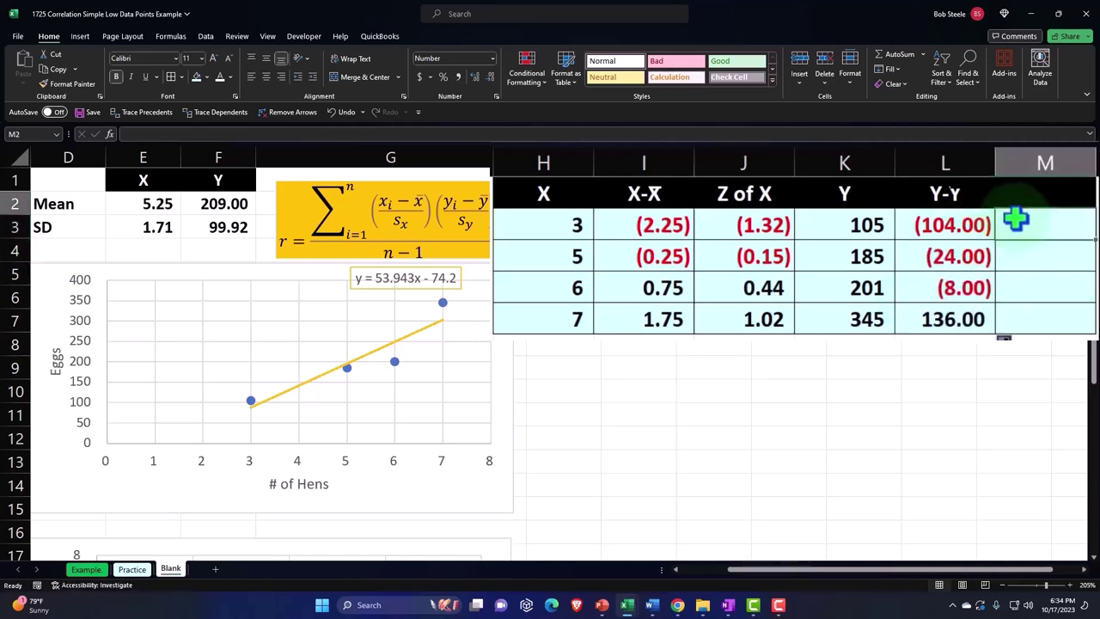
key("Up")
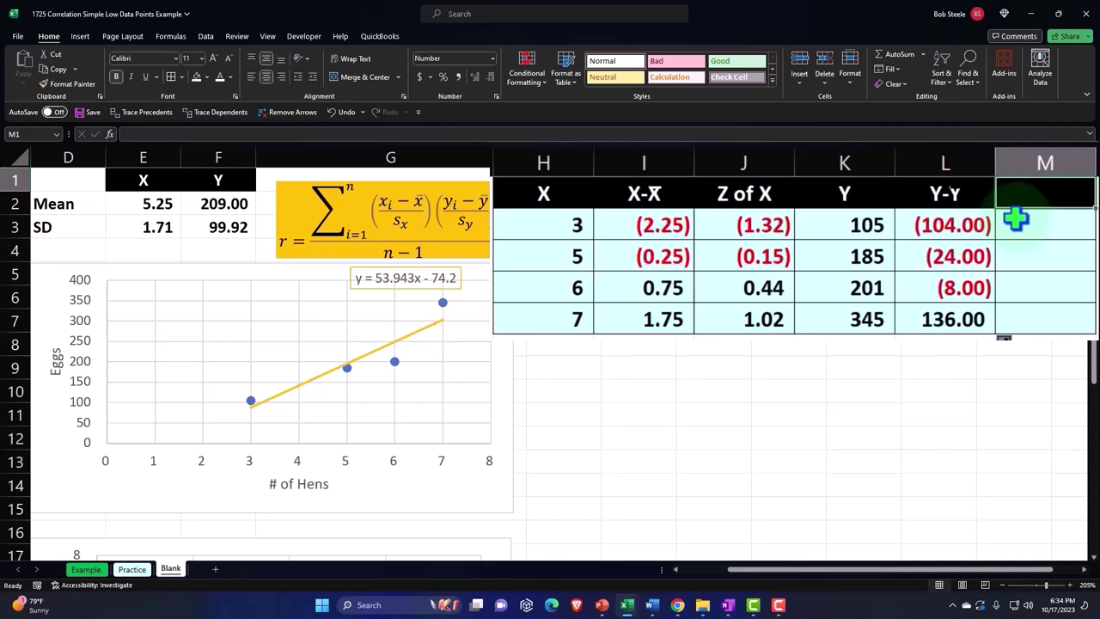
- Head column M 'Z of X' and enter =L2/$F$3 in M2
type("X")
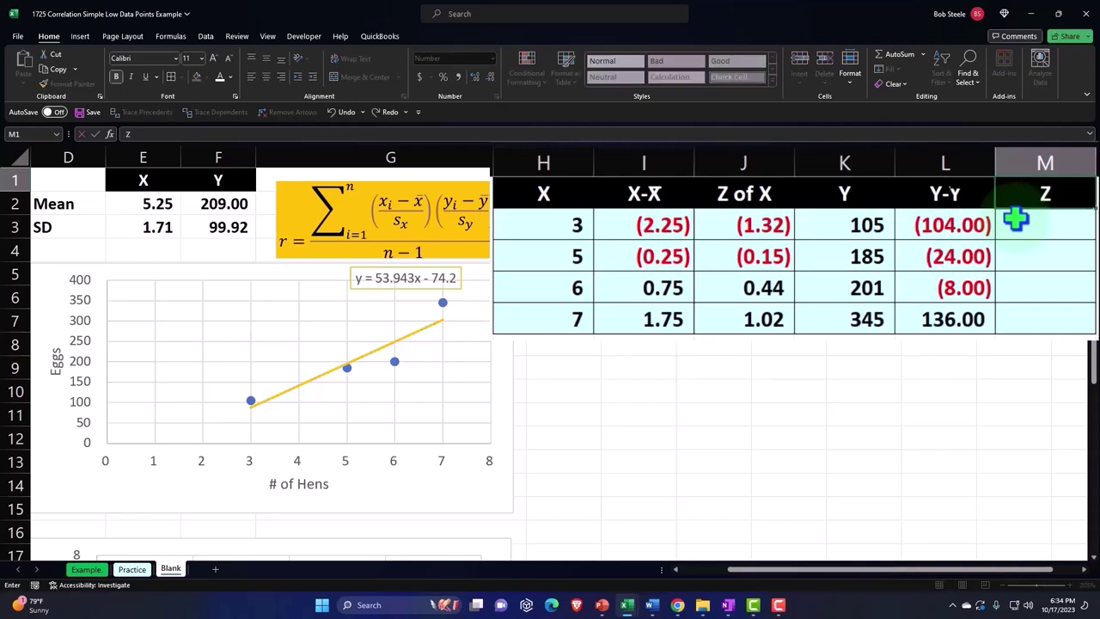
type("f X")
key("Return")
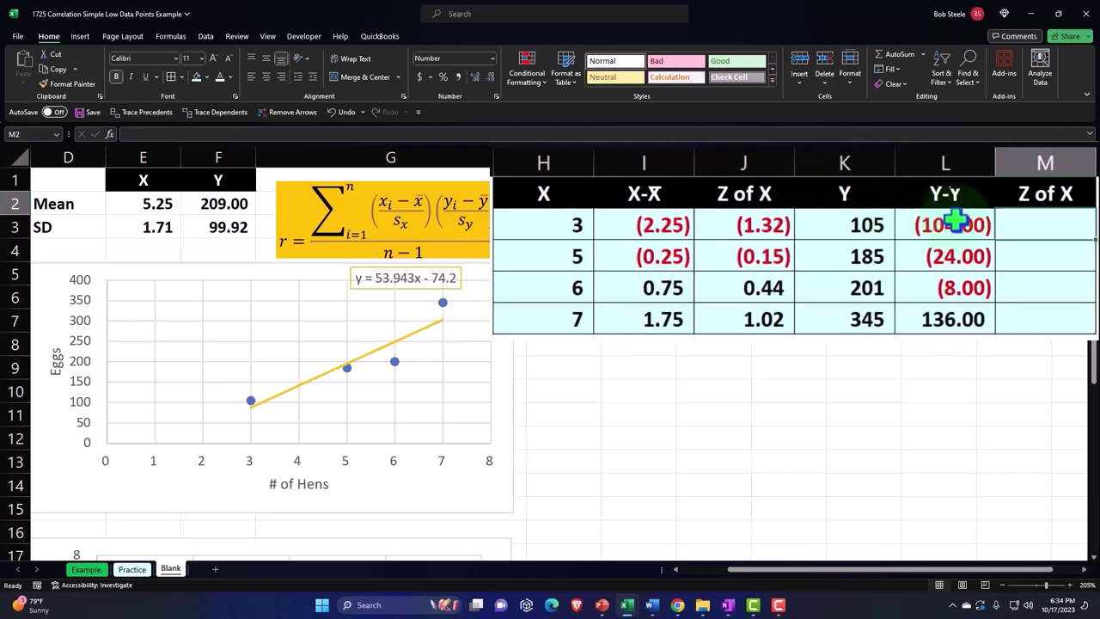
type("=")
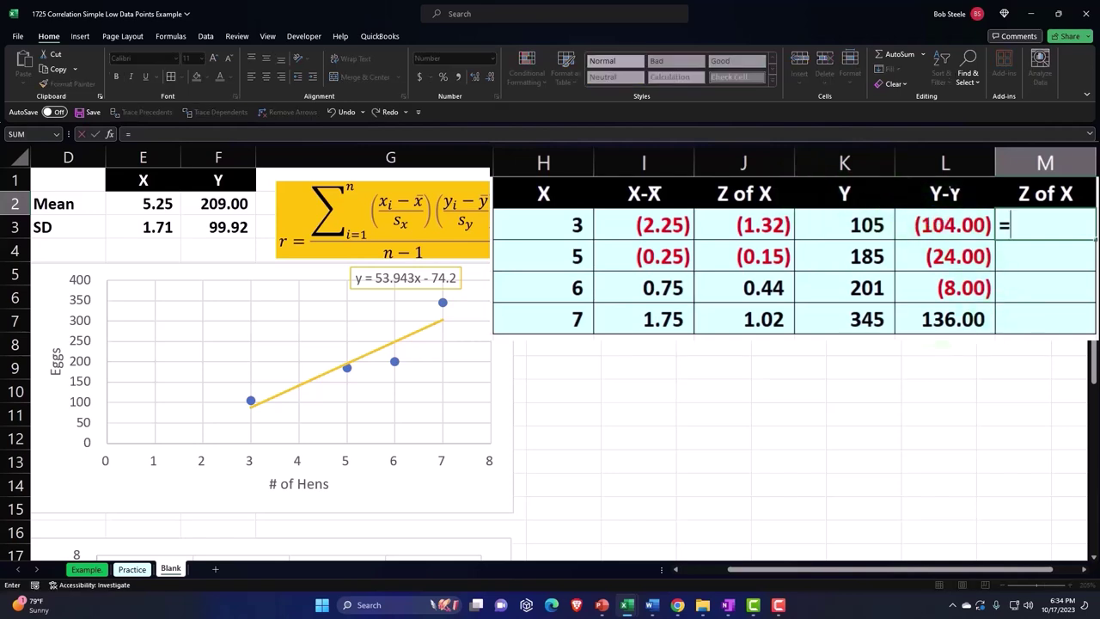
key("Left")
type("/")
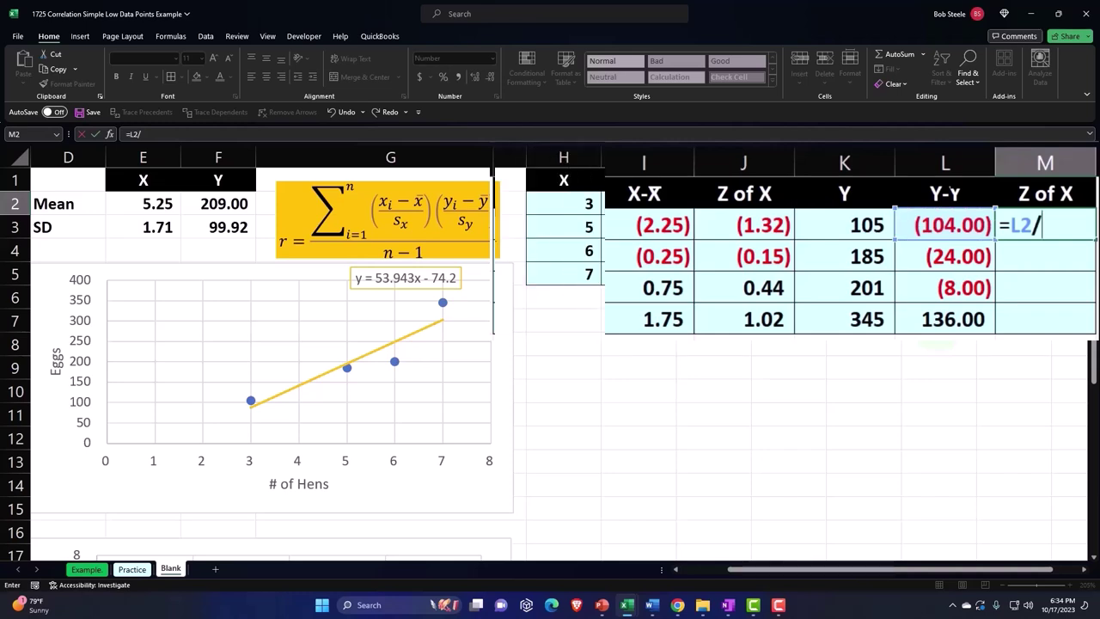
key("Left")
key("Left")
key("Left")
key("Down")
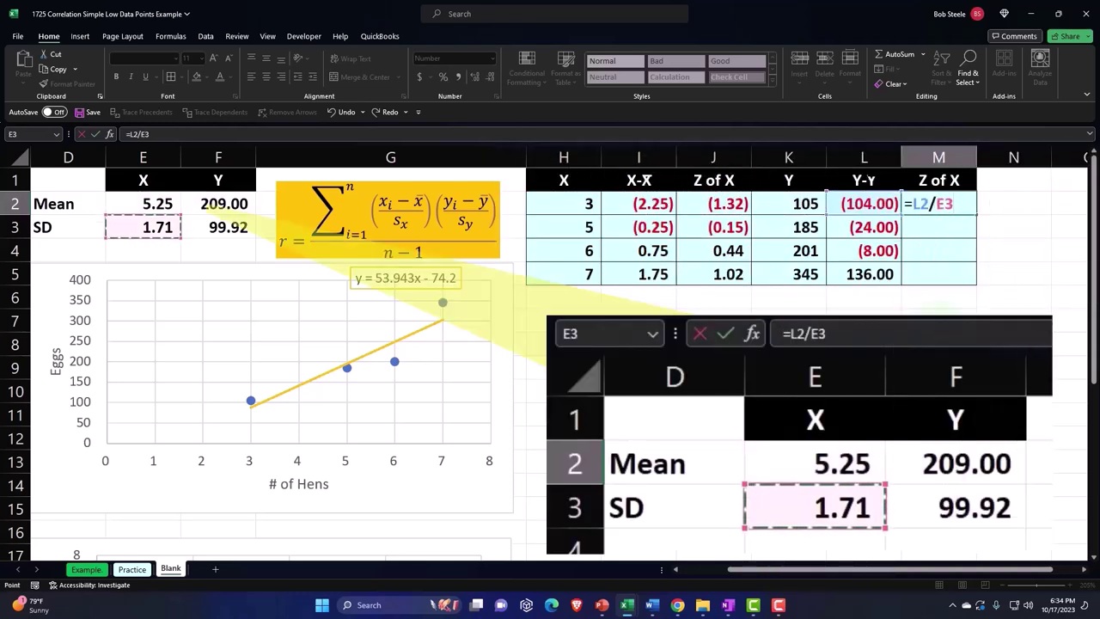
key("Right")
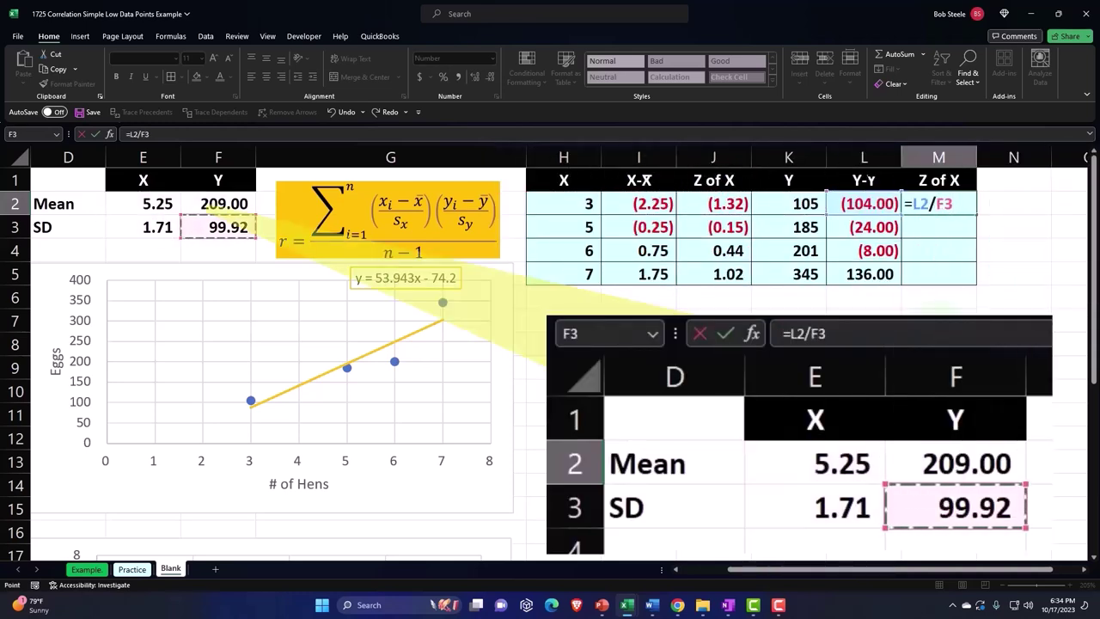
key("F4")
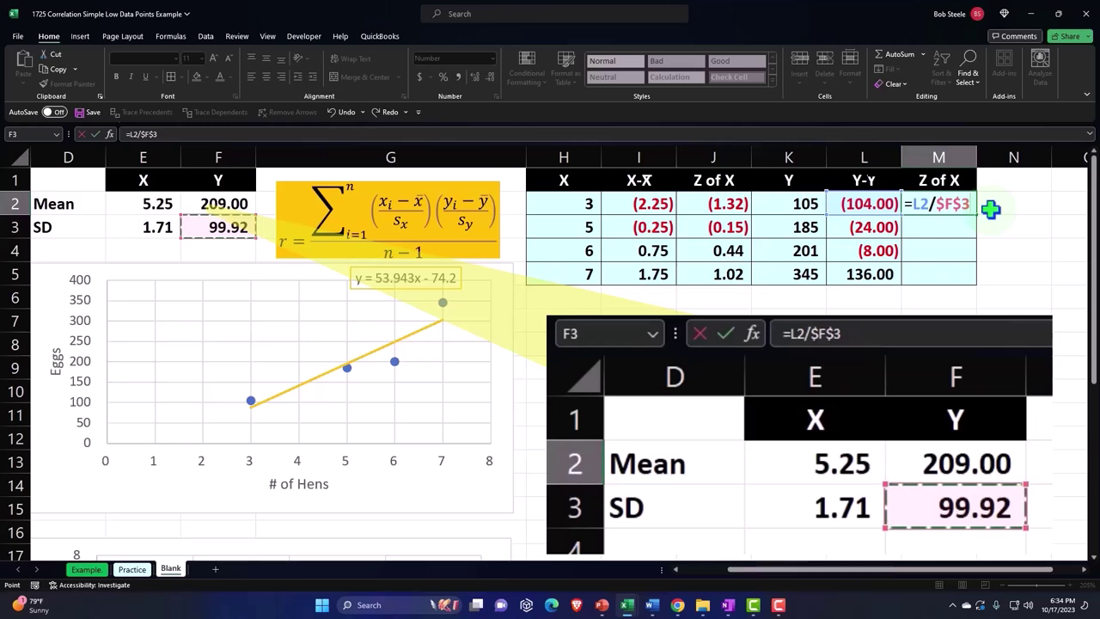
key("Return")
- Show the z-scores with two decimals and fill down: (1.04), (0.24), (0.08), 1.36
left_click(962, 204)
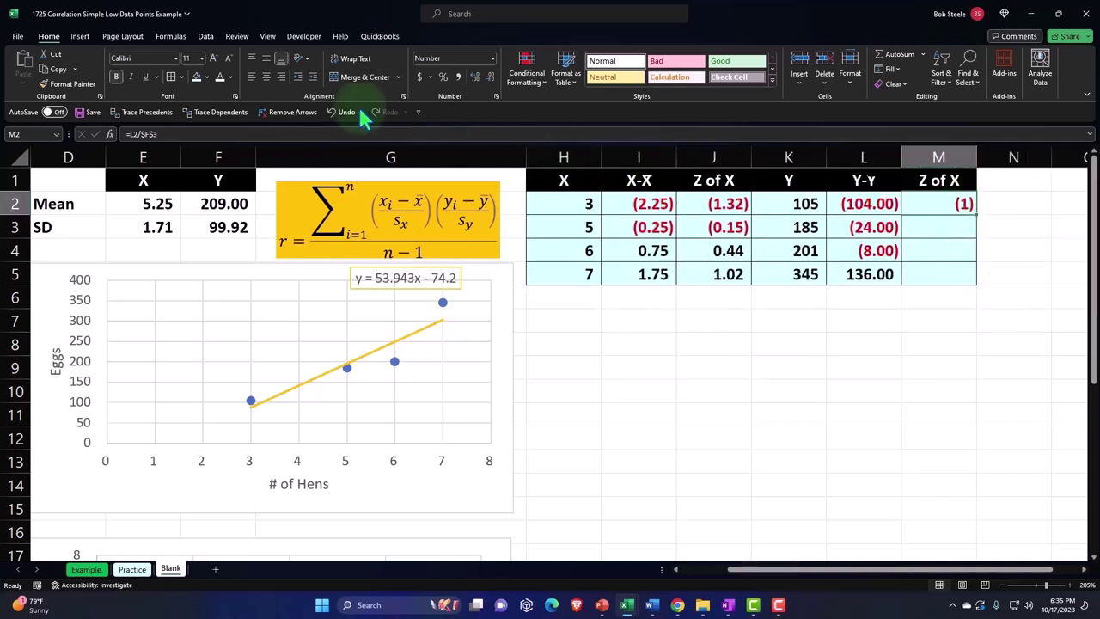
left_click(474, 77)
left_click(474, 76)
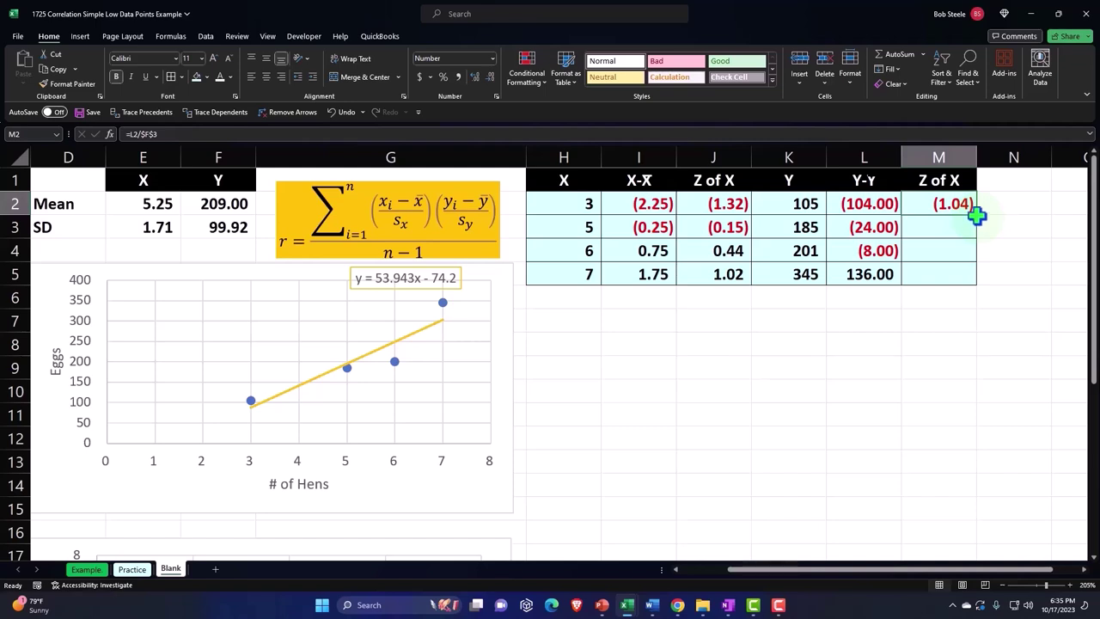
double_click(976, 216)
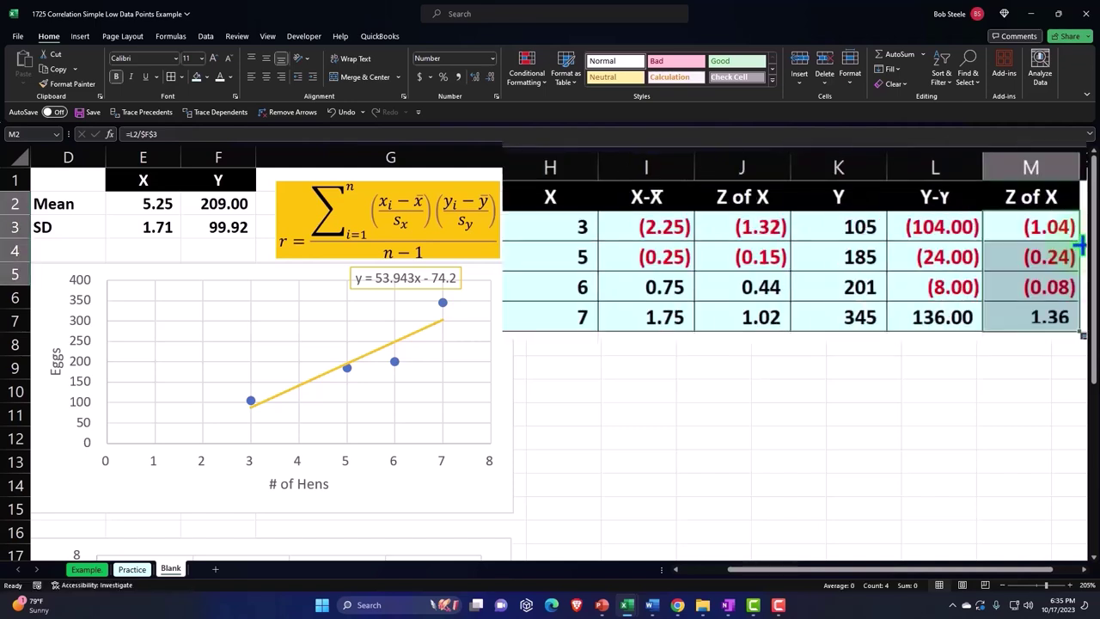
left_click(1040, 256)
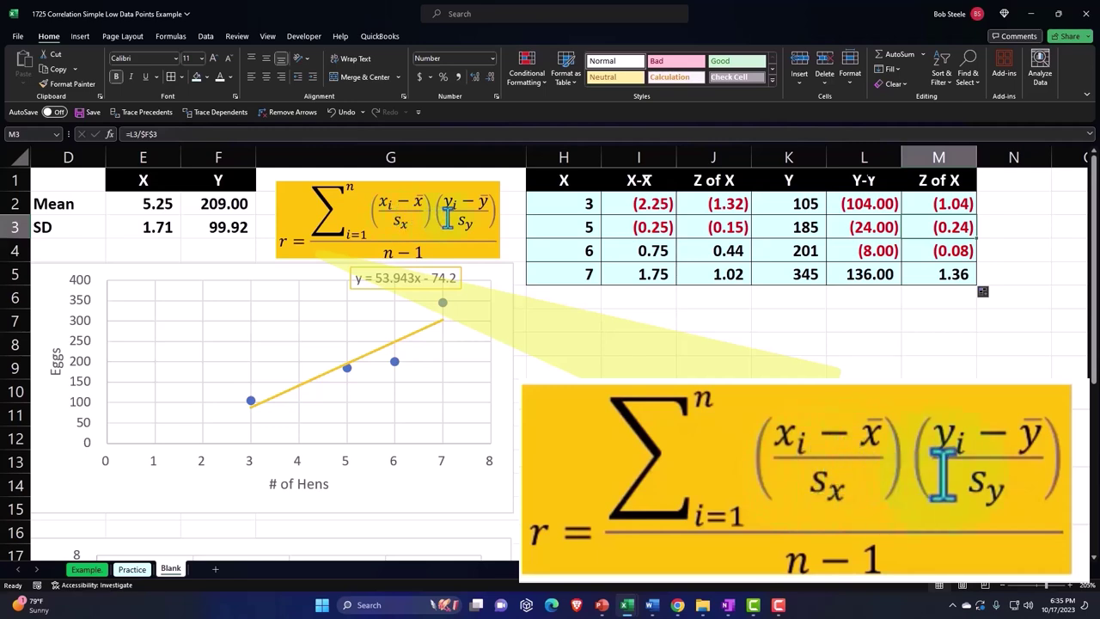
left_click(1009, 186)
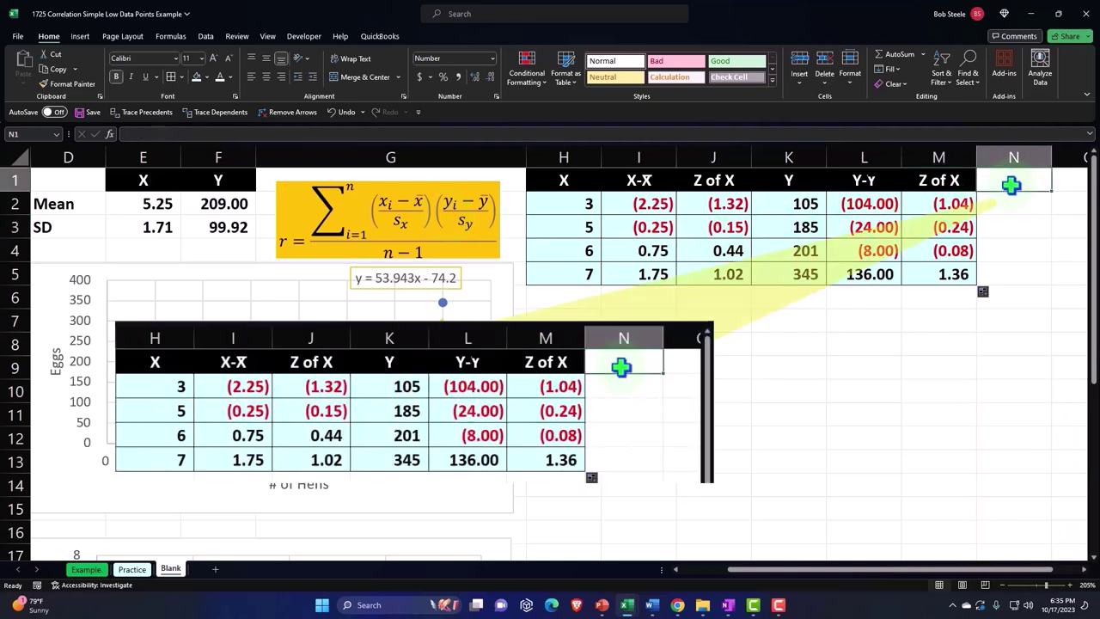
type("X * X of Y")
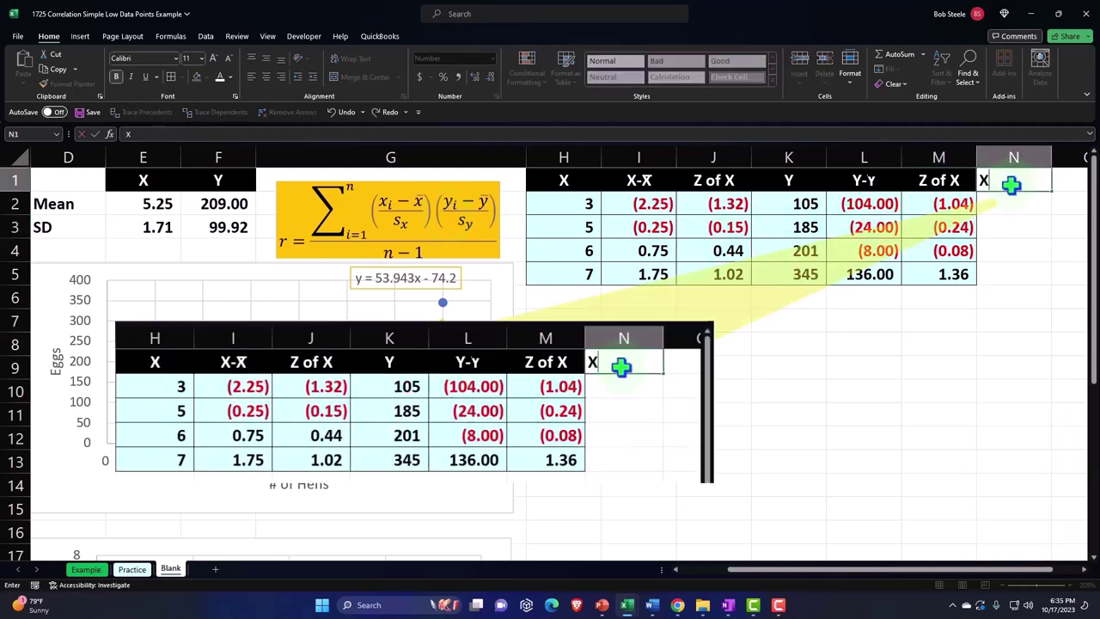
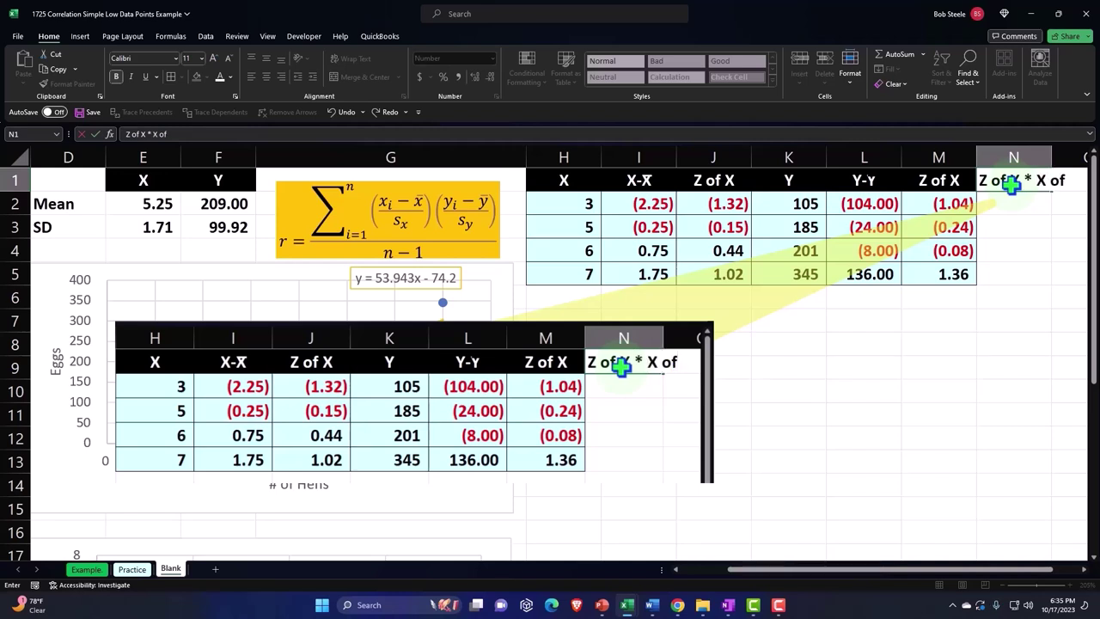
- Format the N1 header with a black fill and white, centred, wrapped text
key("ctrl+Return")
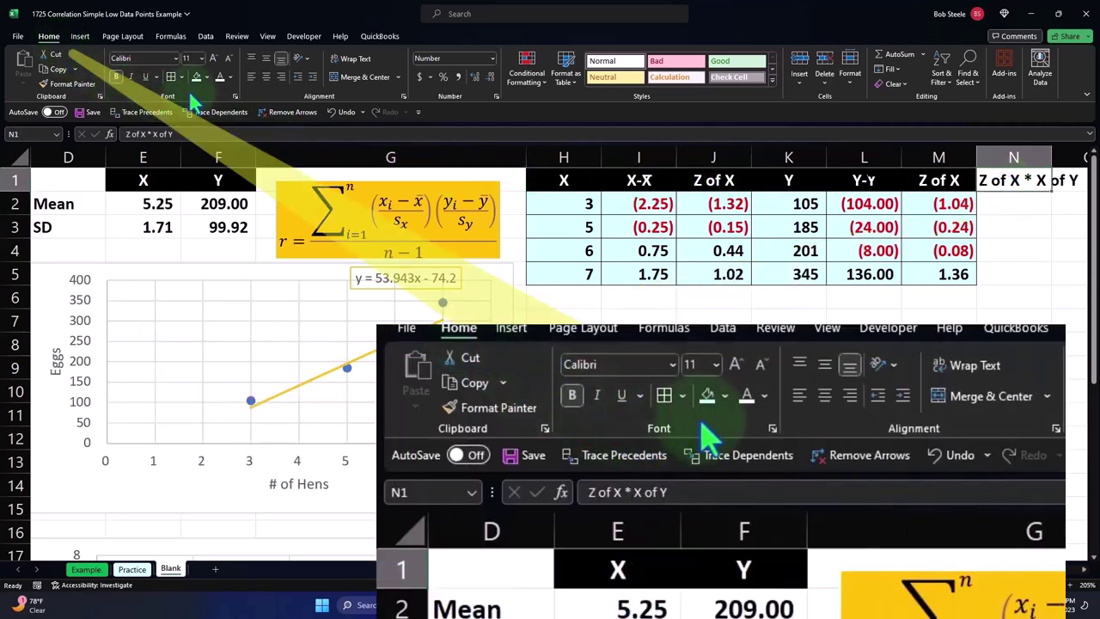
left_click(208, 79)
left_click(209, 110)
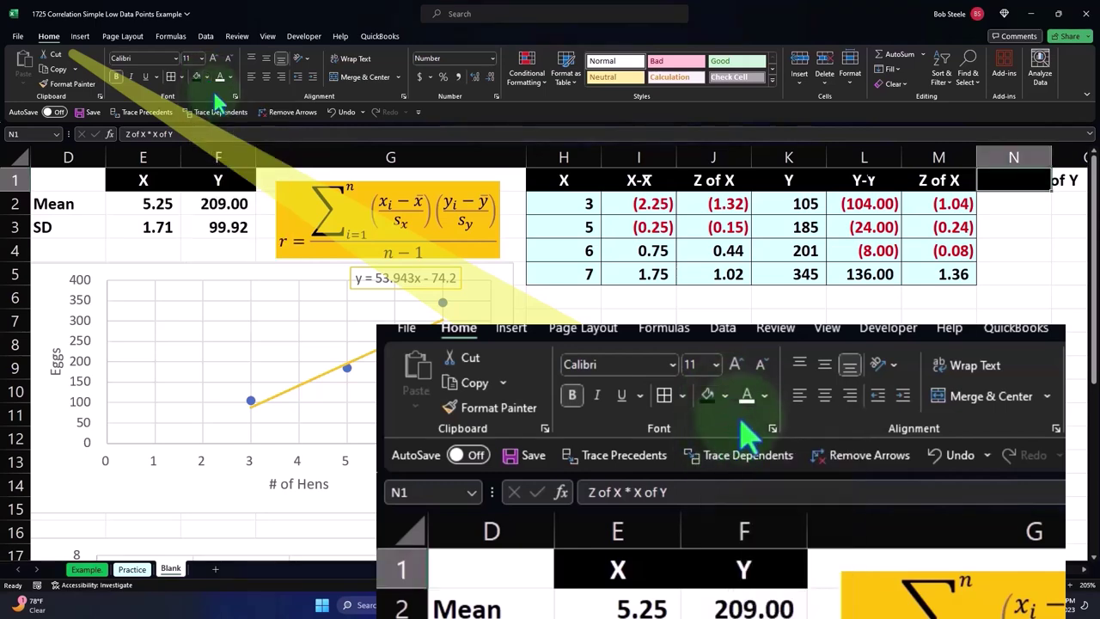
left_click(222, 79)
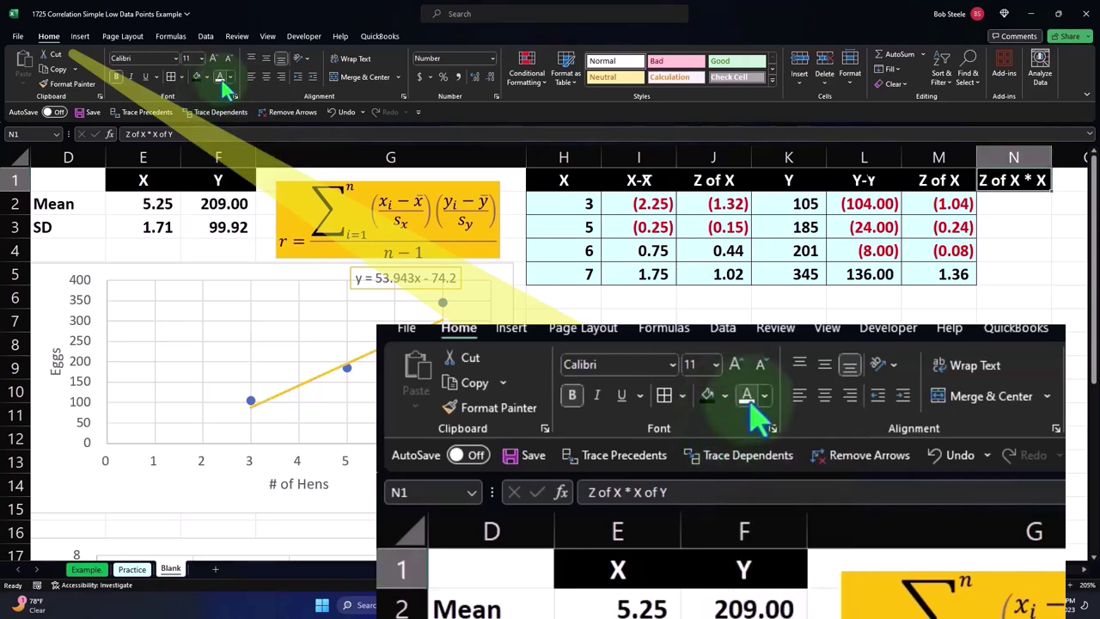
left_click(266, 79)
left_click(352, 59)
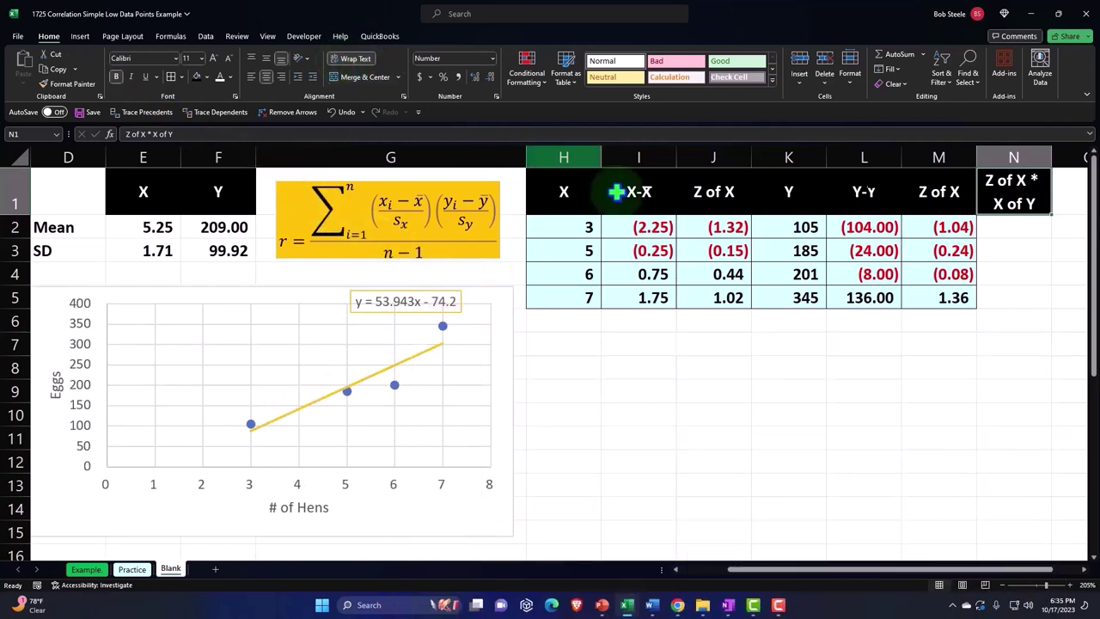
- Enter =J2*M2 in N2, show two decimals, and fill it down to N5
left_click(997, 235)
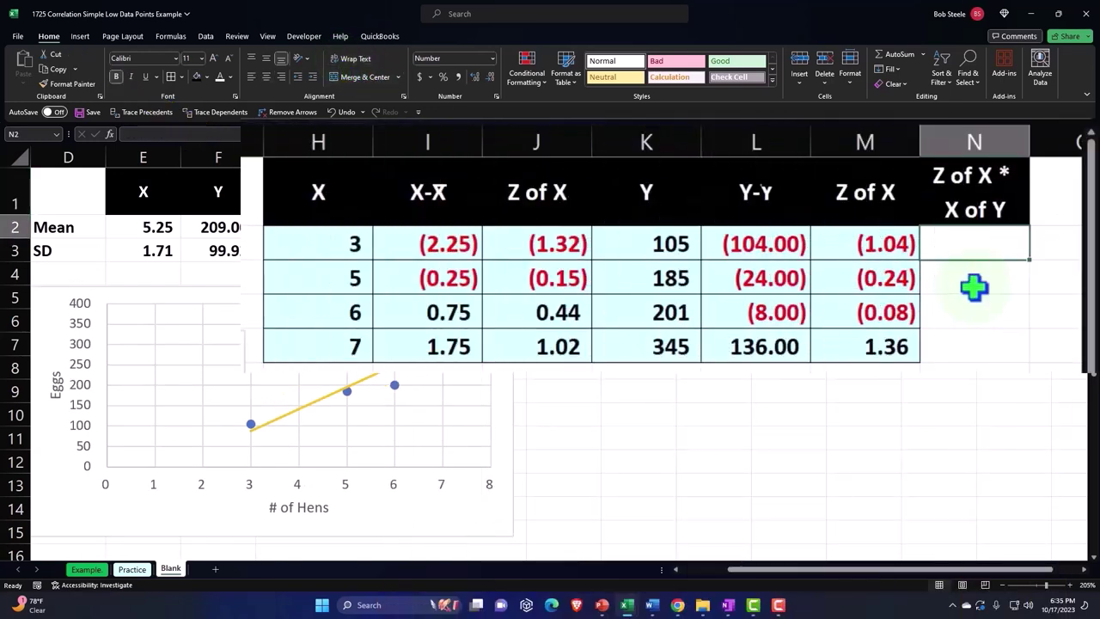
type("=")
key("Left")
key("Left")
key("Left")
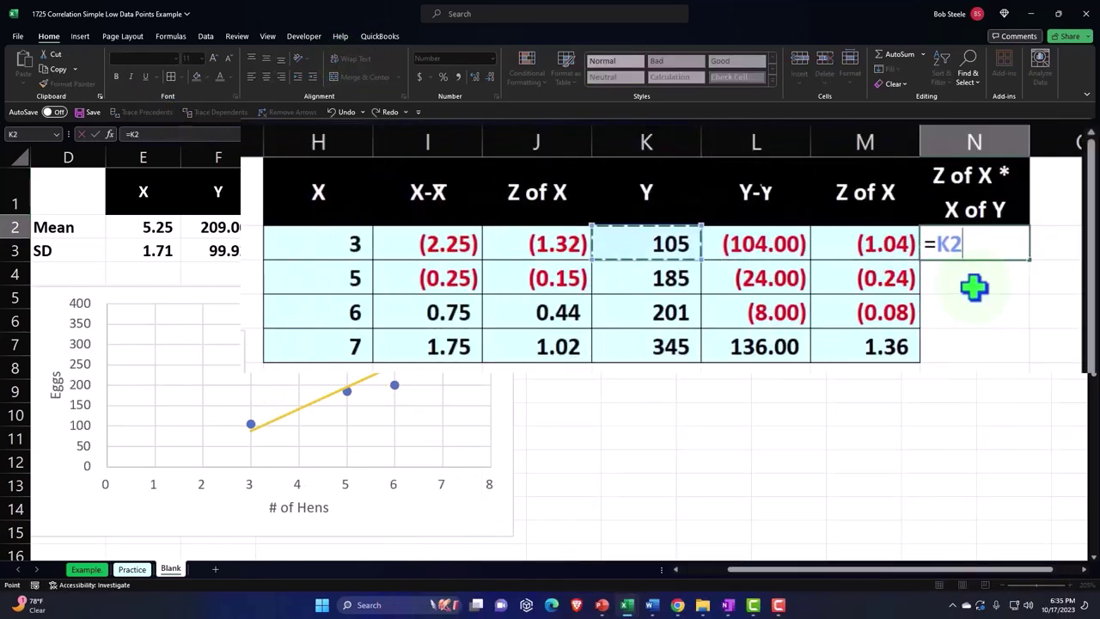
key("Left")
type("*")
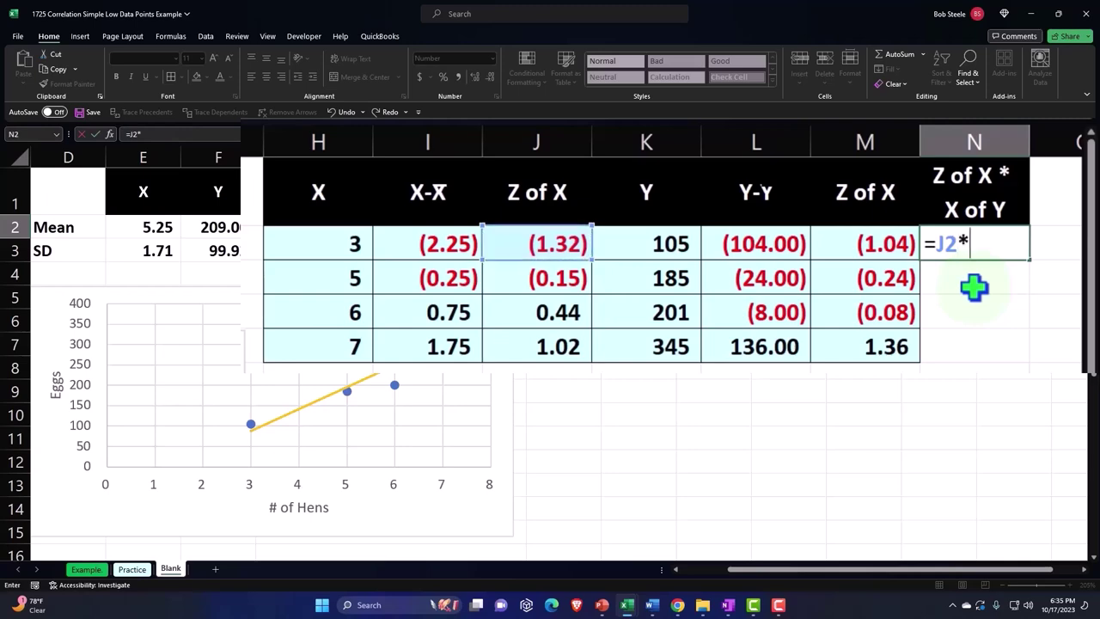
key("Left")
key("Return")
left_click(1014, 227)
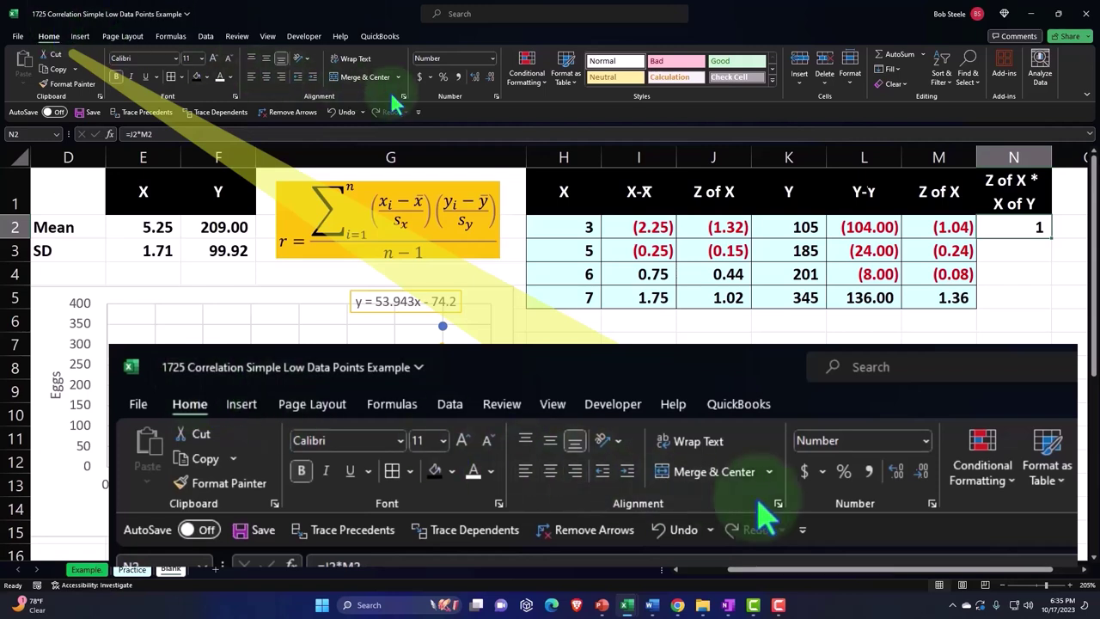
left_click(472, 81)
left_click(471, 82)
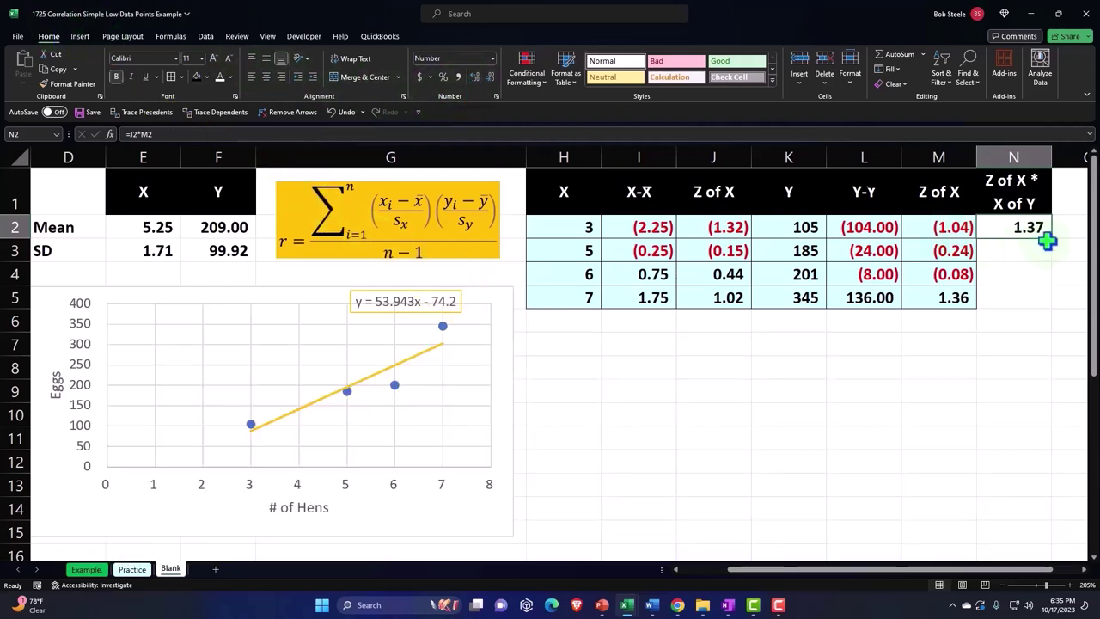
double_click(1053, 240)
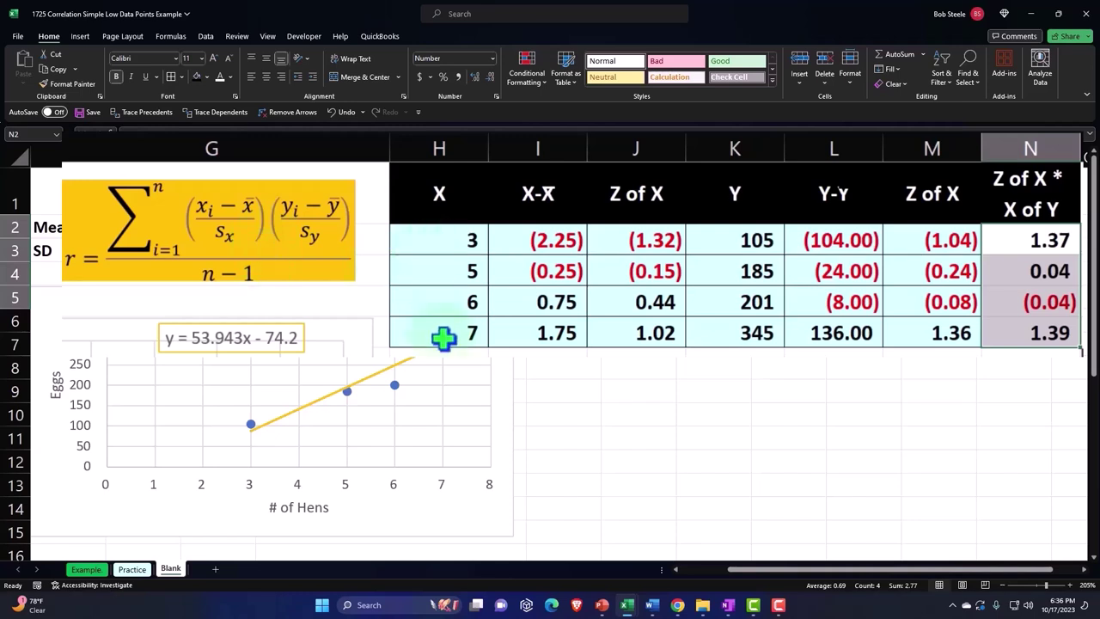
- Give the N2:N5 product values a white fill
left_click(700, 280)
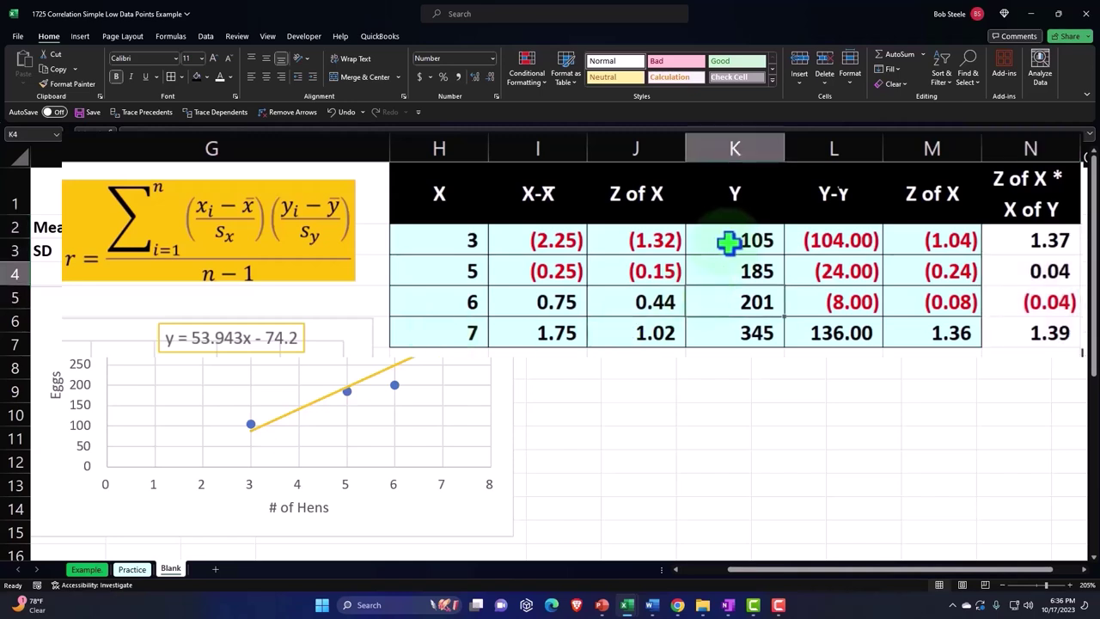
left_click_drag(988, 272, 999, 297)
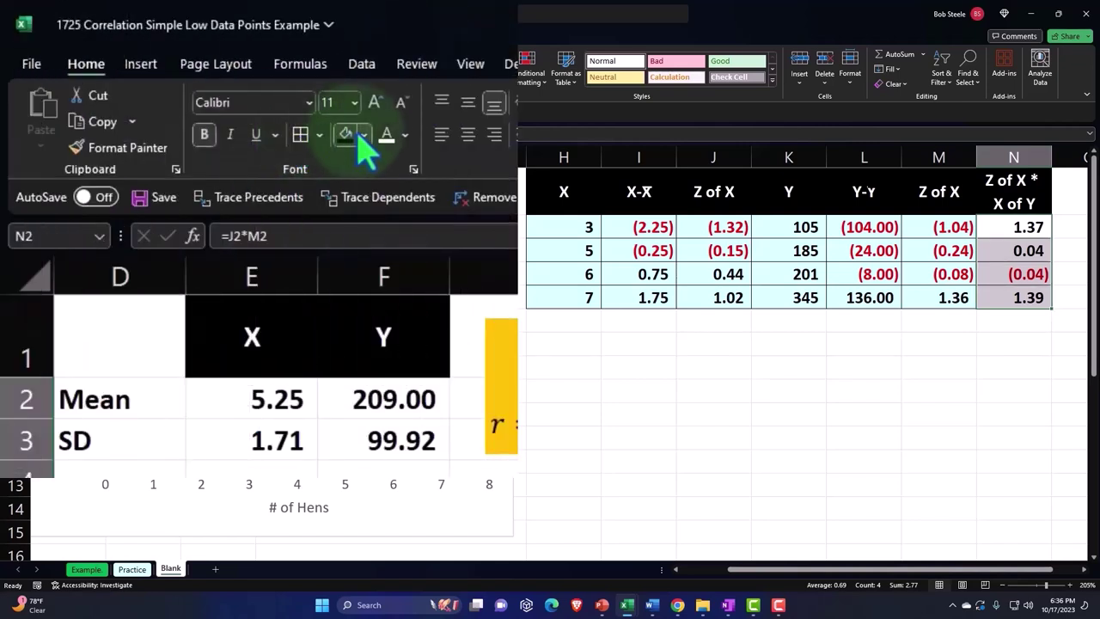
left_click(363, 135)
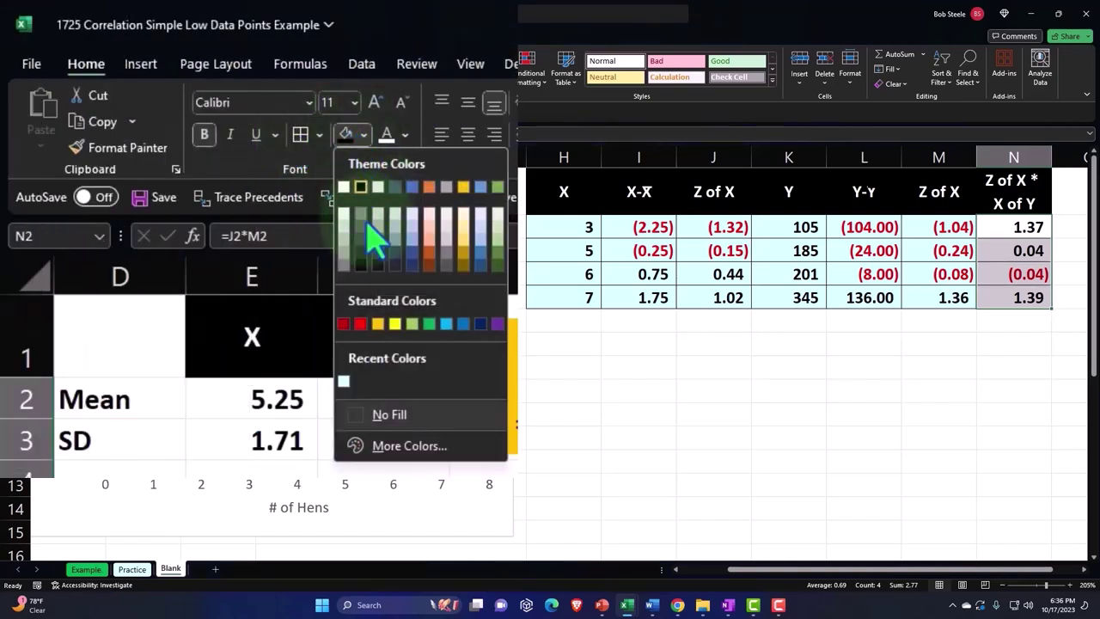
left_click(347, 380)
left_click(757, 233)
key("Right")
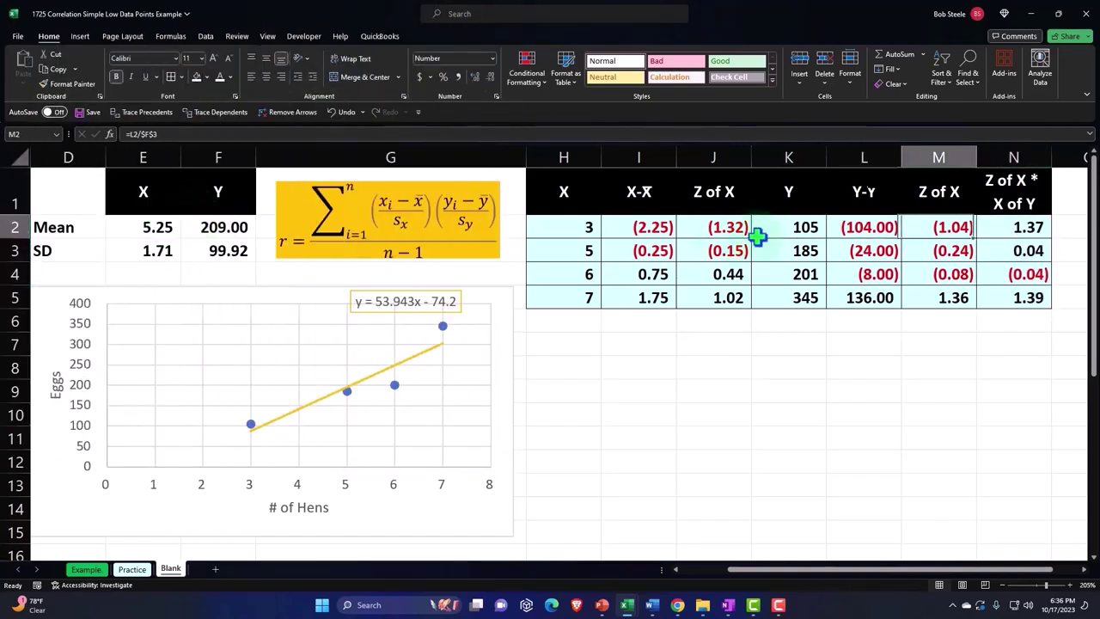
key("Right")
key("Right")
key("Right")
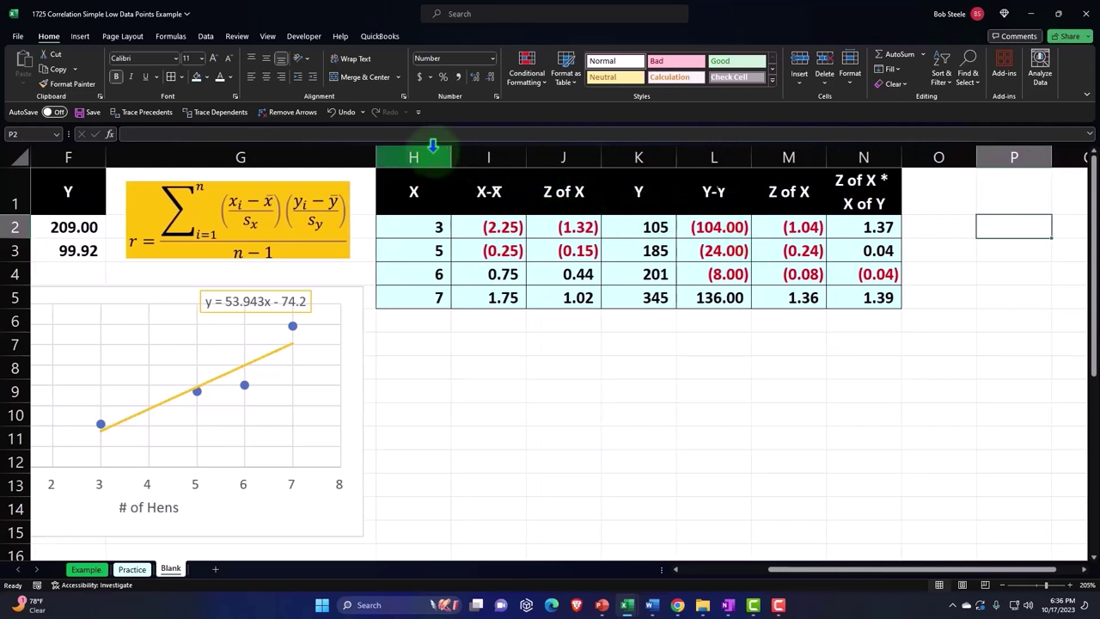
- Narrow column H and widen column L so (104.00) fits
left_click_drag(417, 158, 780, 166)
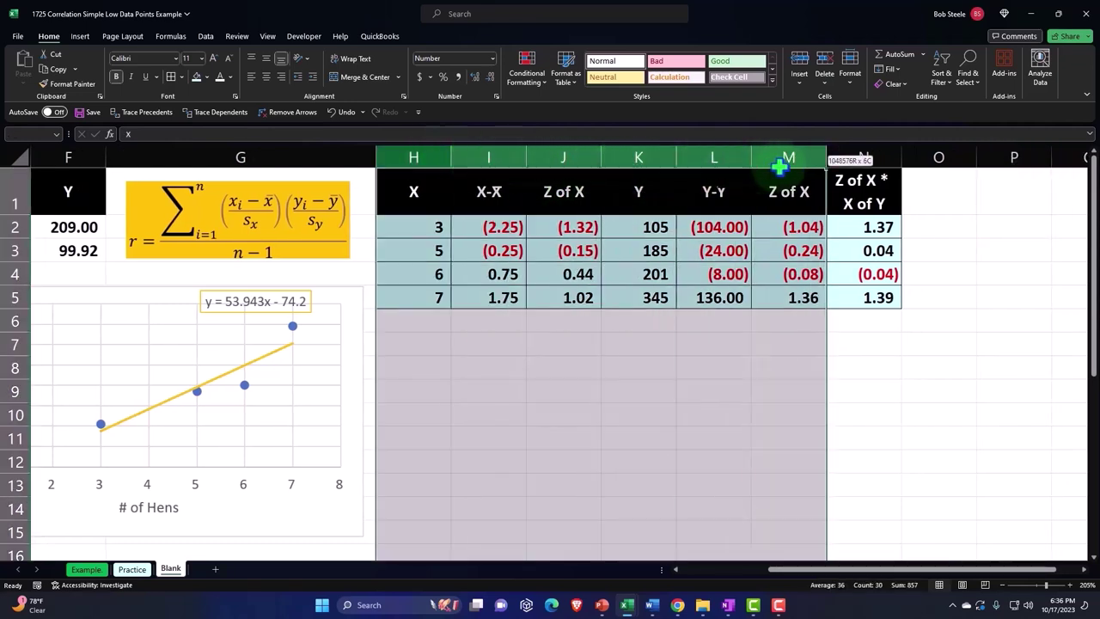
left_click_drag(780, 165, 706, 157)
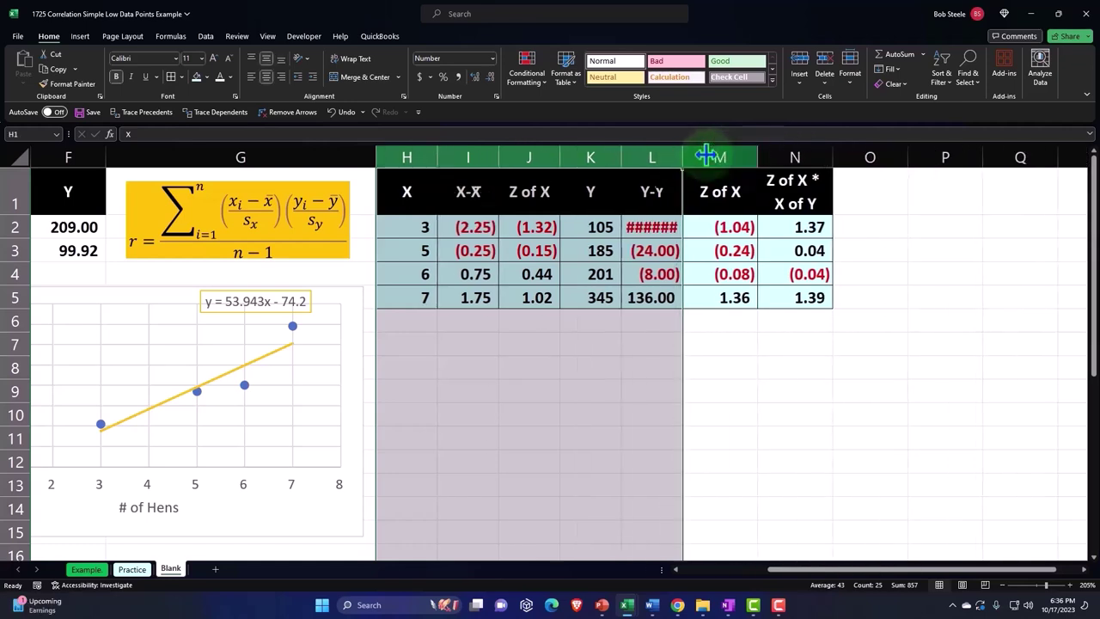
left_click(464, 191)
left_click_drag(437, 157, 416, 158)
left_click_drag(661, 158, 669, 157)
- Narrow columns N and K and shrink column O into a thin spacer
left_click(776, 158)
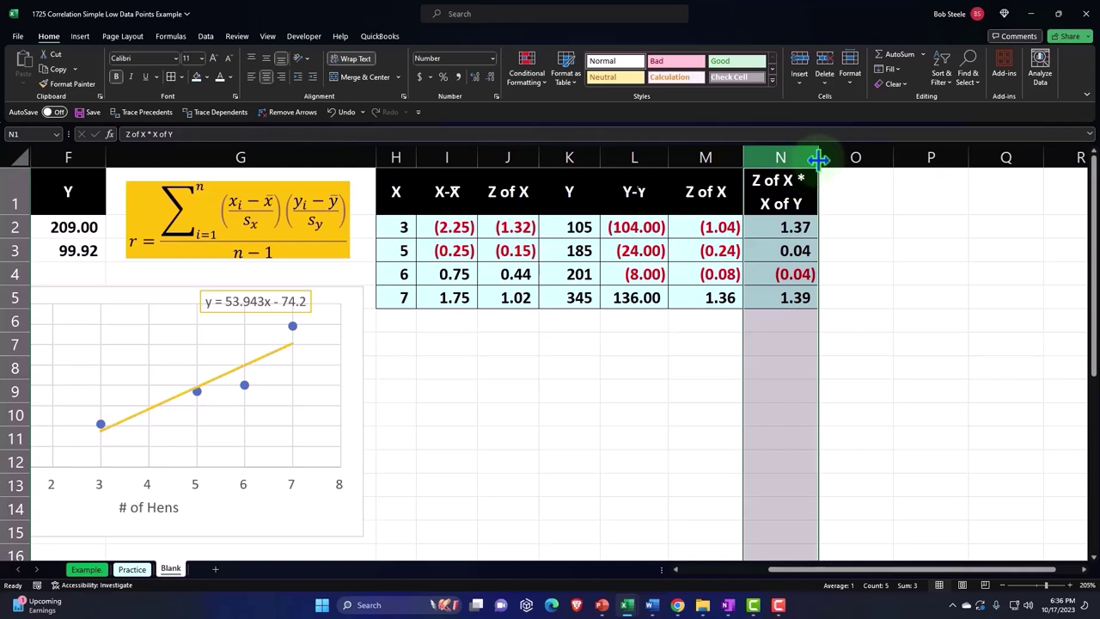
left_click_drag(818, 160, 804, 163)
left_click(661, 322)
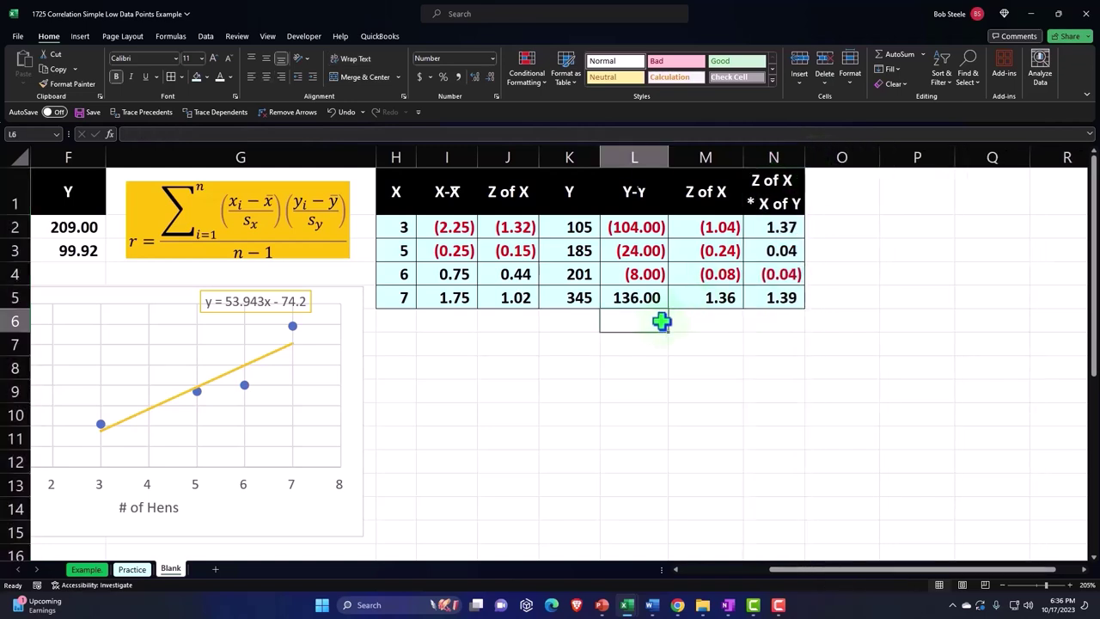
key("Right")
key("Right")
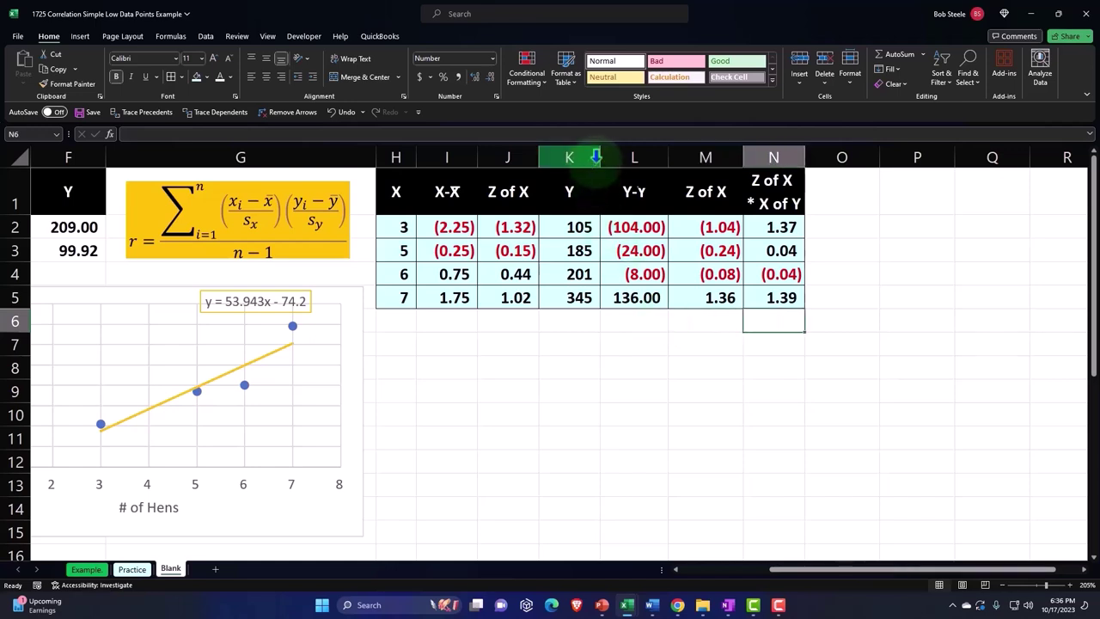
left_click_drag(598, 160, 587, 157)
left_click(610, 294)
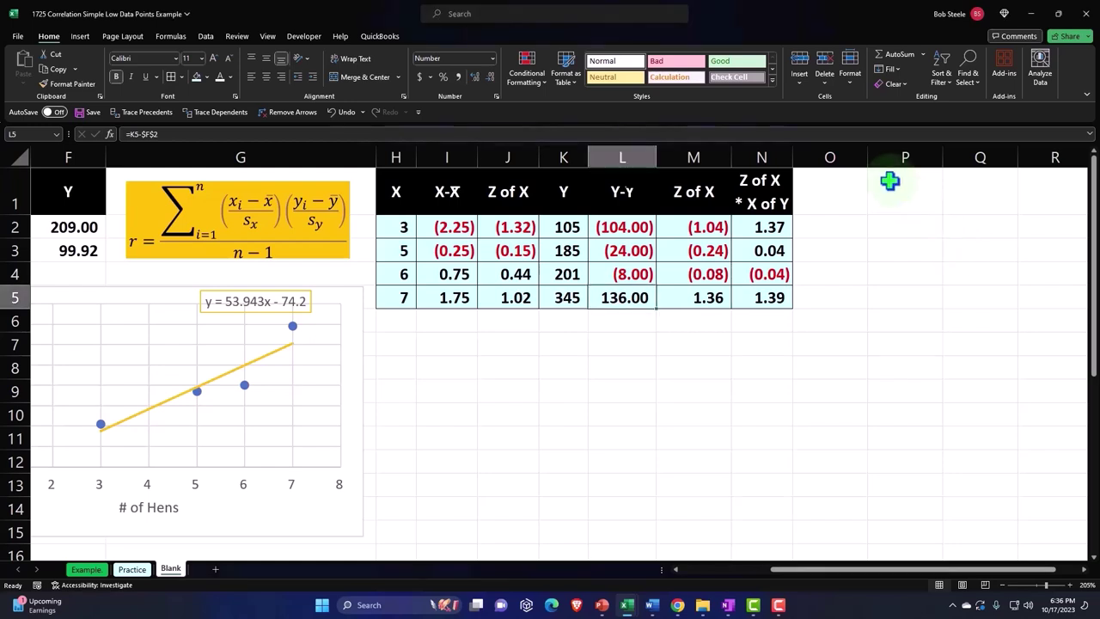
left_click_drag(866, 158, 812, 158)
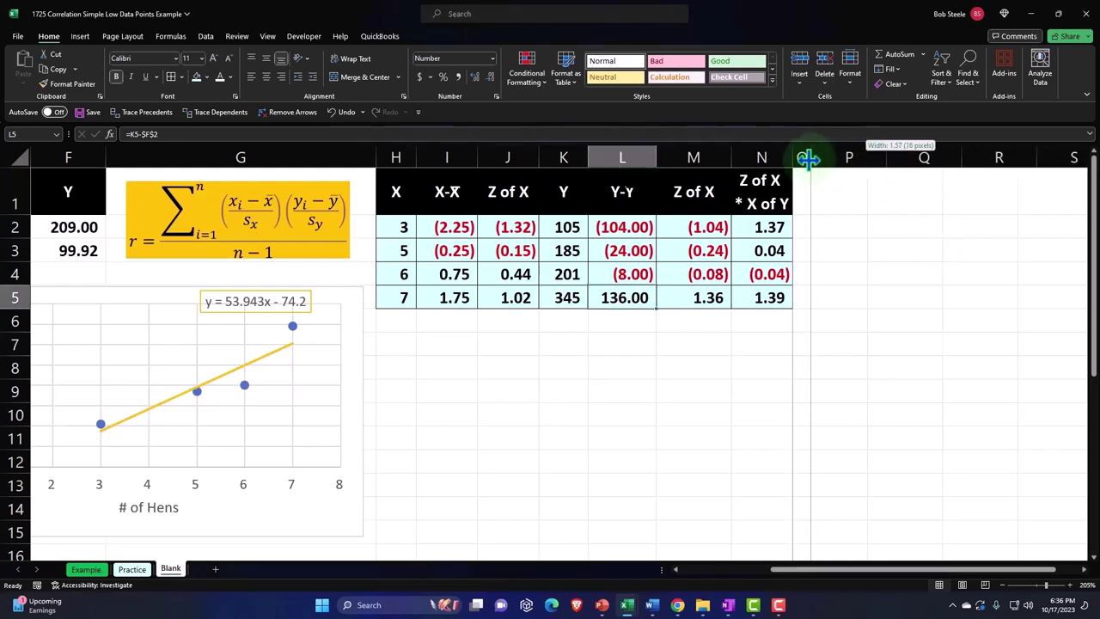
- Add an 'R - Corralation' heading in P1 with P1:R1 filled black and white text
left_click(849, 188)
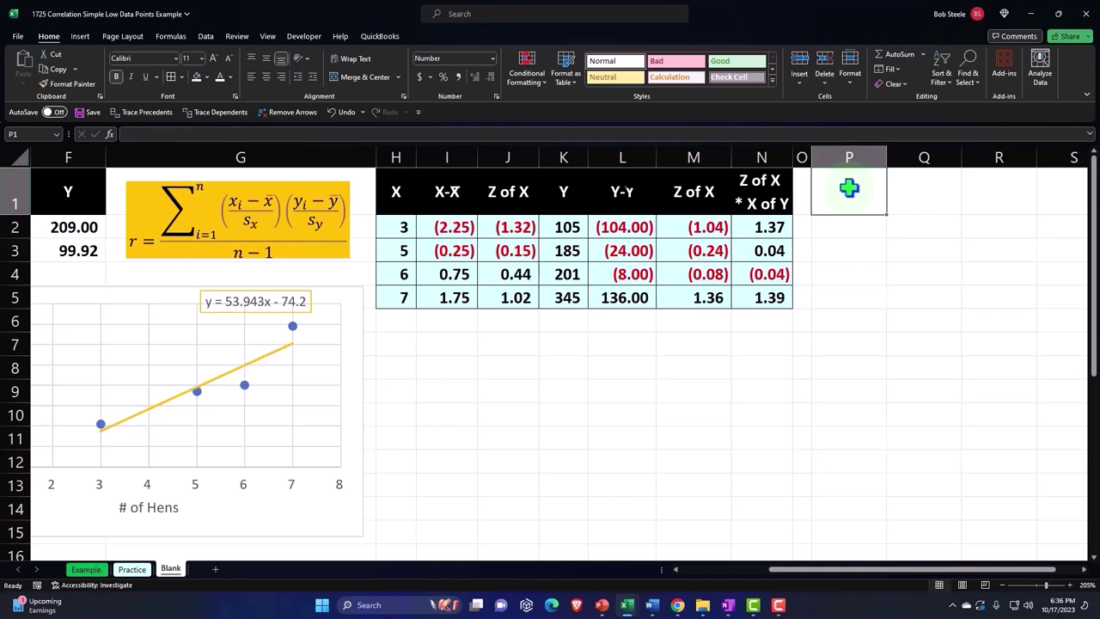
type("R")
type(" -")
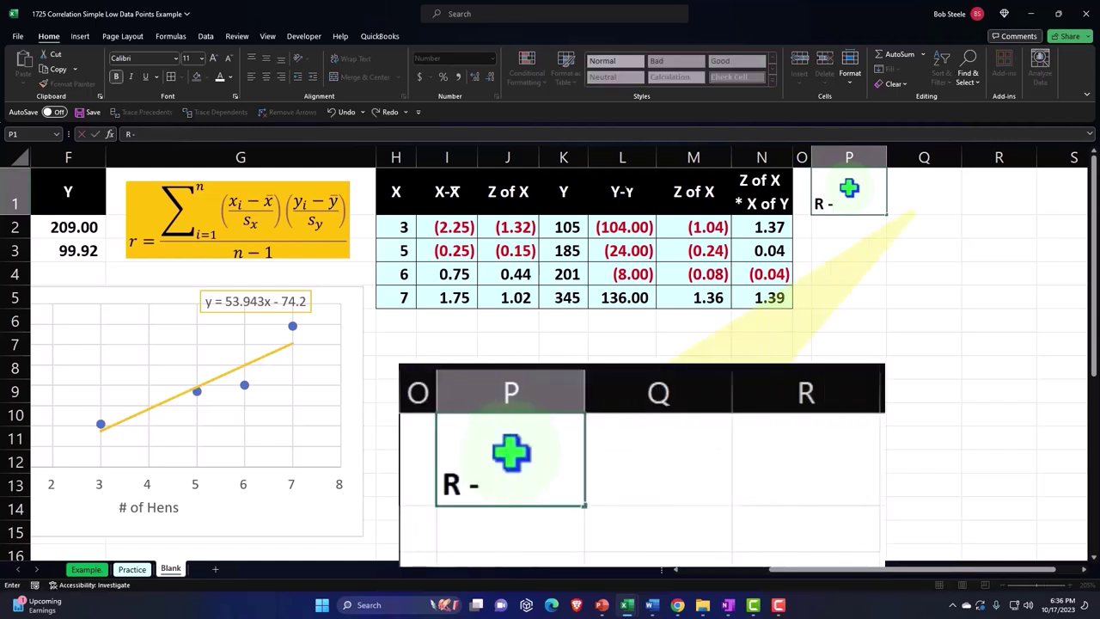
type(" Corra")
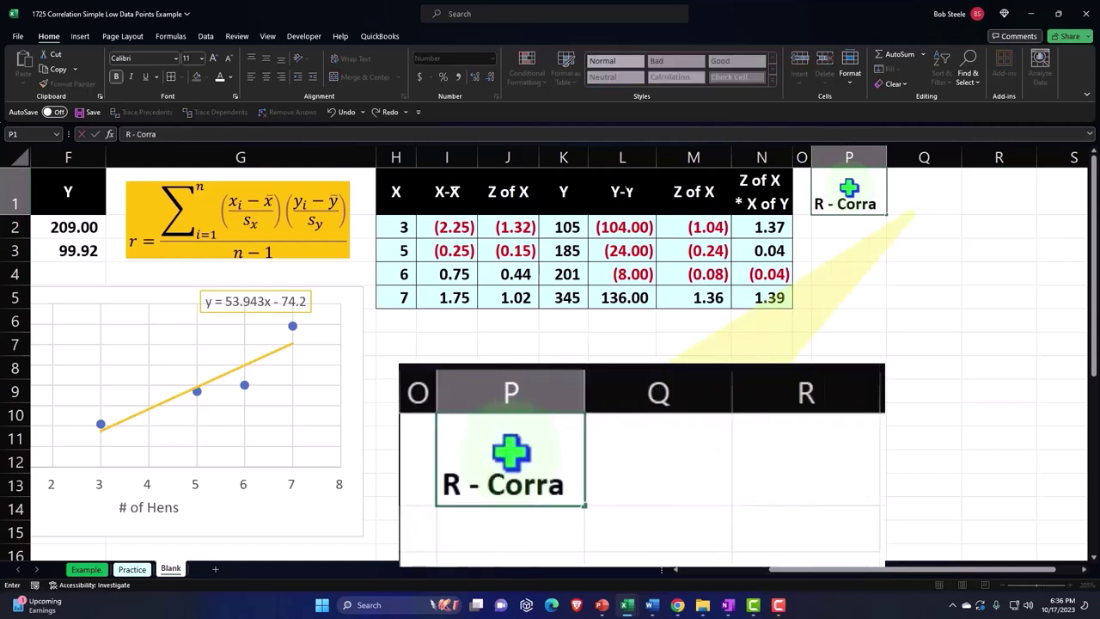
type("lation")
key("Return")
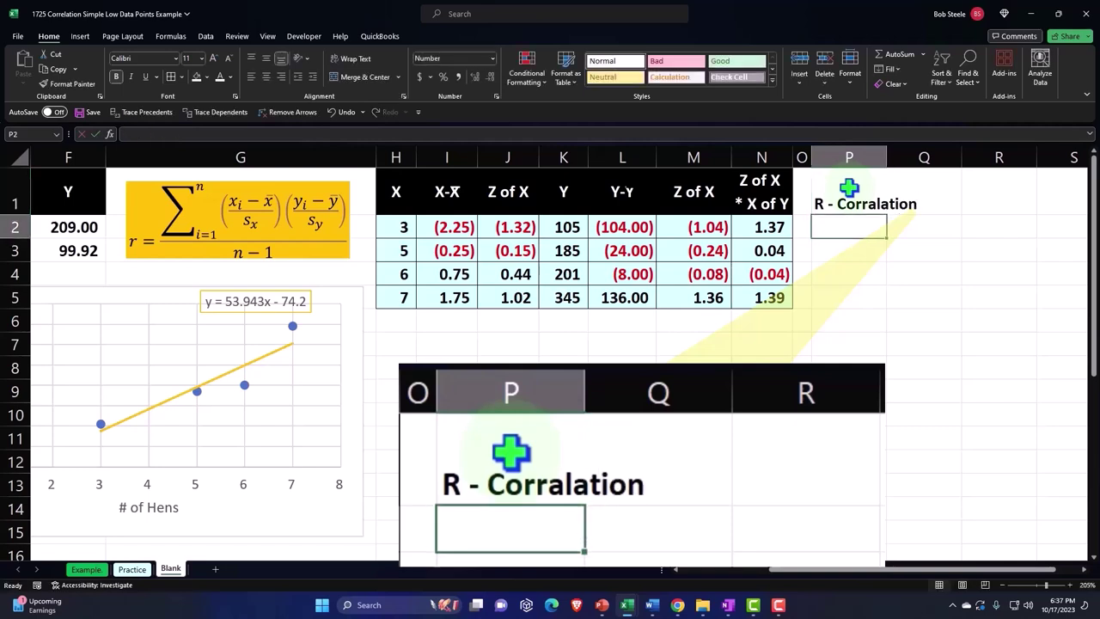
key("Up")
left_click_drag(849, 187, 999, 198)
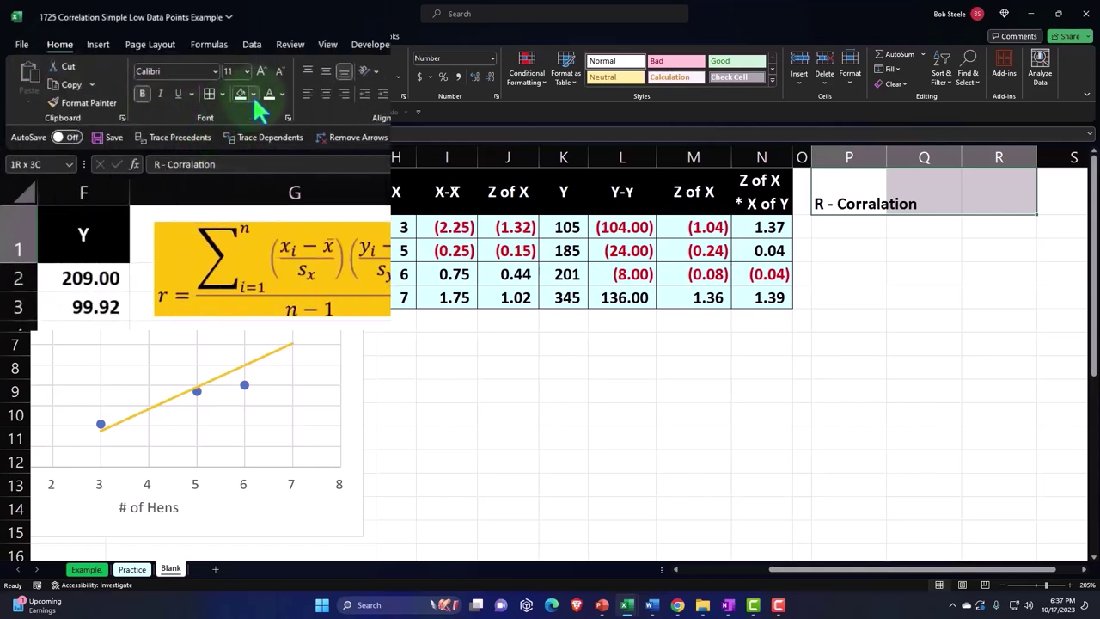
left_click(254, 95)
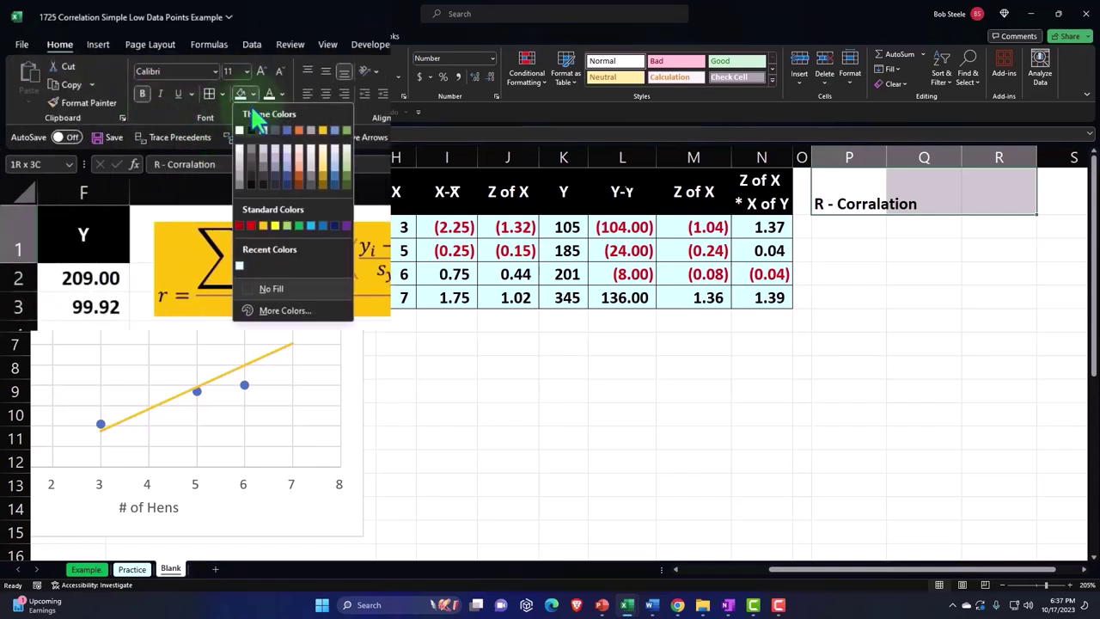
left_click(255, 129)
left_click(268, 94)
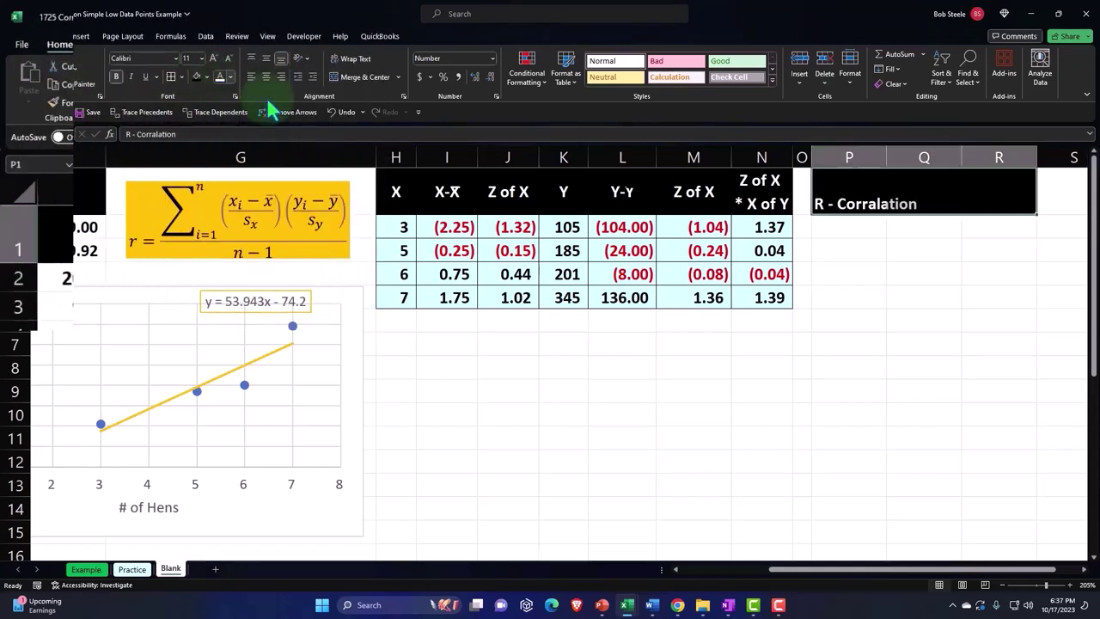
- Label P2 'Sum of Z of X * Z of Y' and widen column P to fit it
left_click(822, 235)
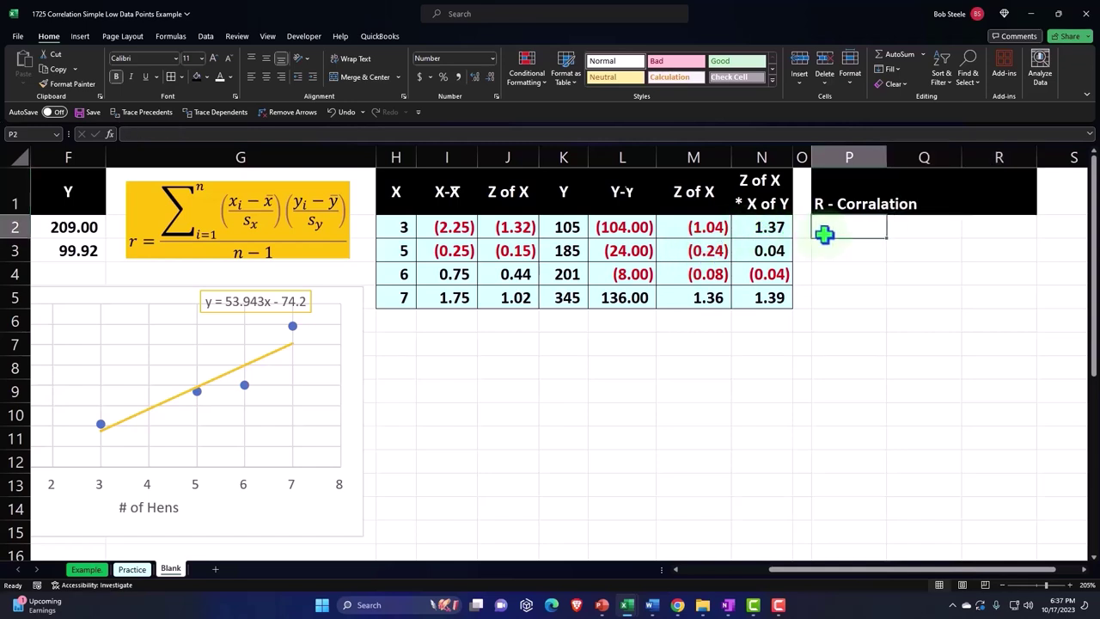
type("Sum of Z of X * Z of Y")
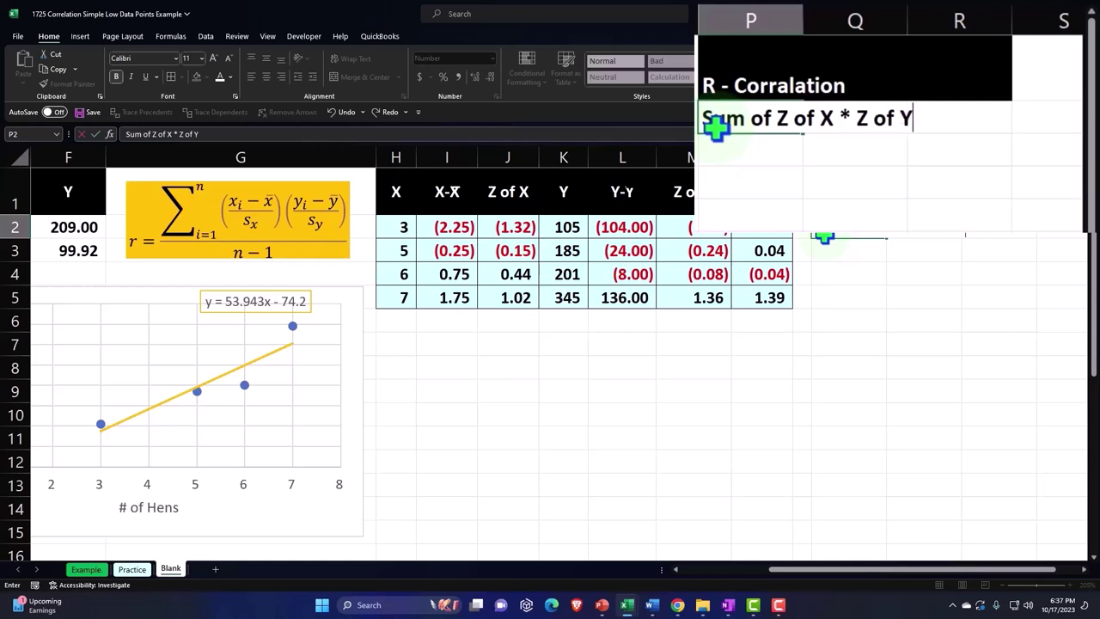
key("Return")
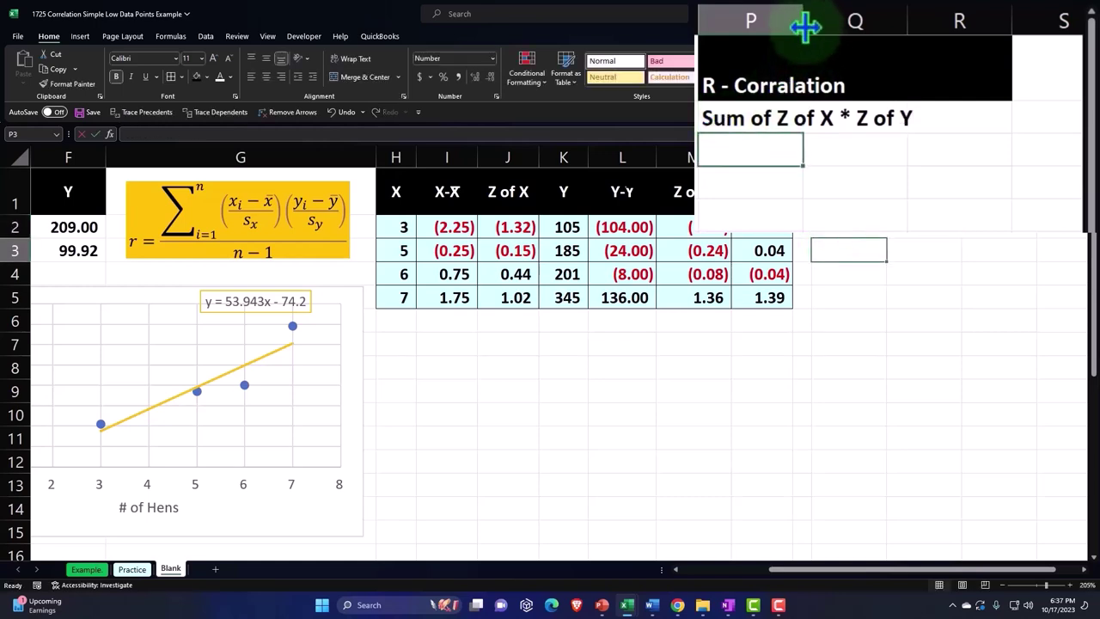
left_click_drag(804, 24, 885, 19)
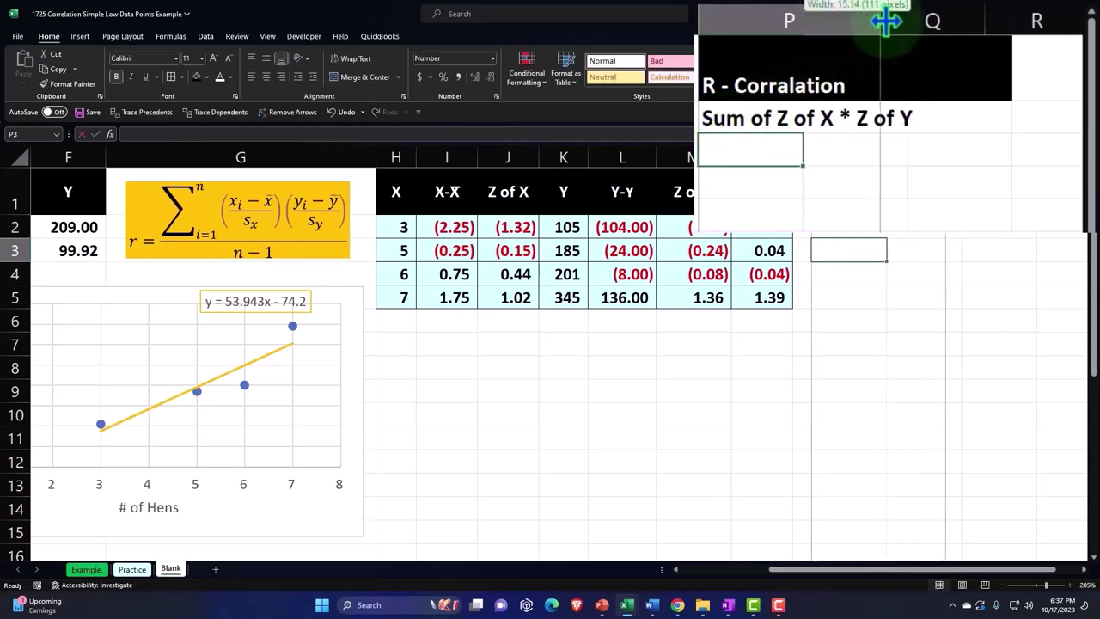
left_click(935, 103)
key("Right")
key("Right")
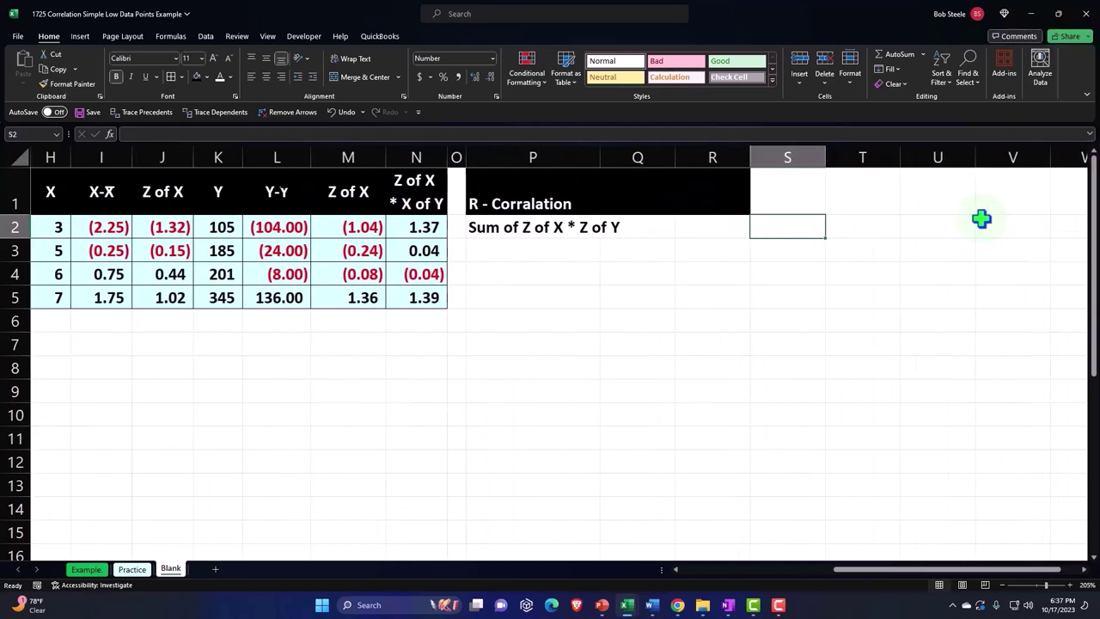
- Enter =SUM(N2:N5) in R2 to total the products as 2.77, then begin the n-1: label in P3
key("Left")
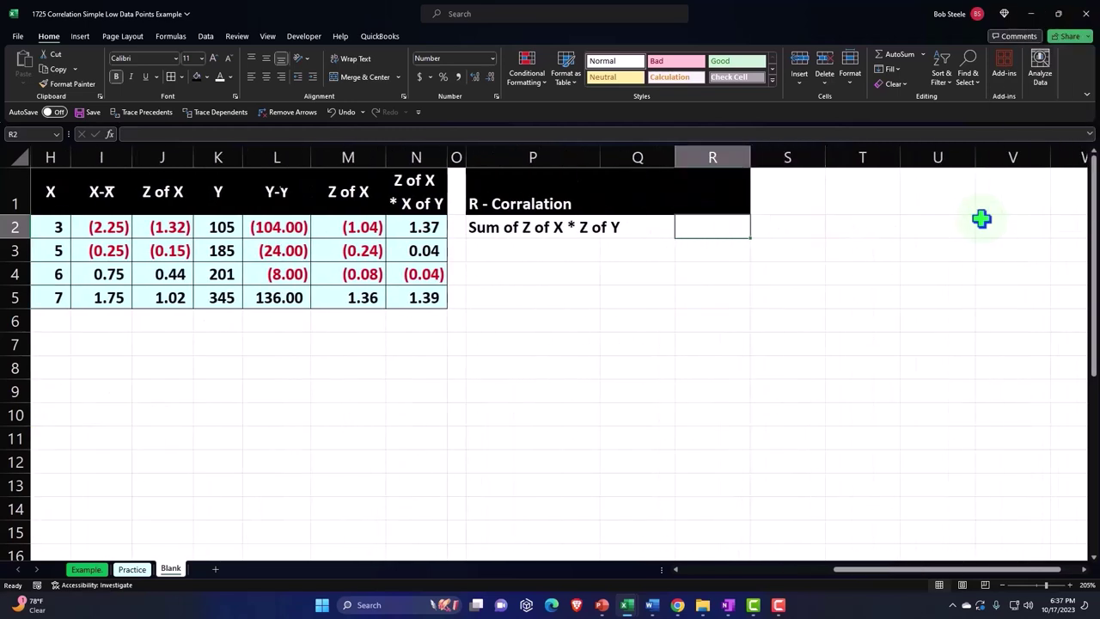
type("=")
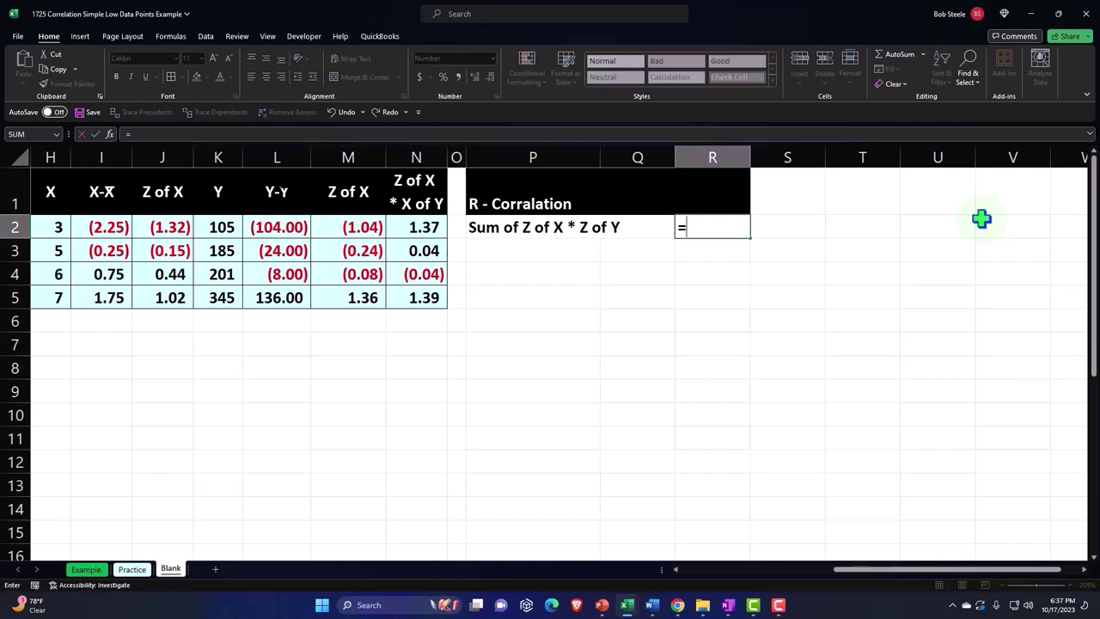
type("sum(")
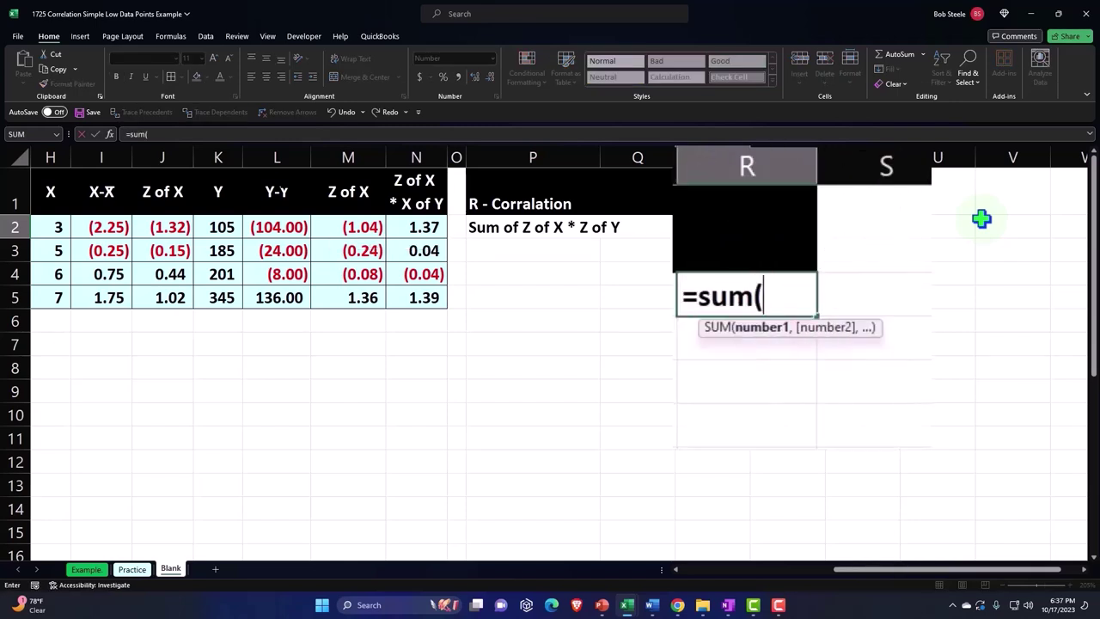
key("Left")
key("Left")
key("Left")
key("Left")
key("shift+Down")
key("shift+Down")
key("shift+Down")
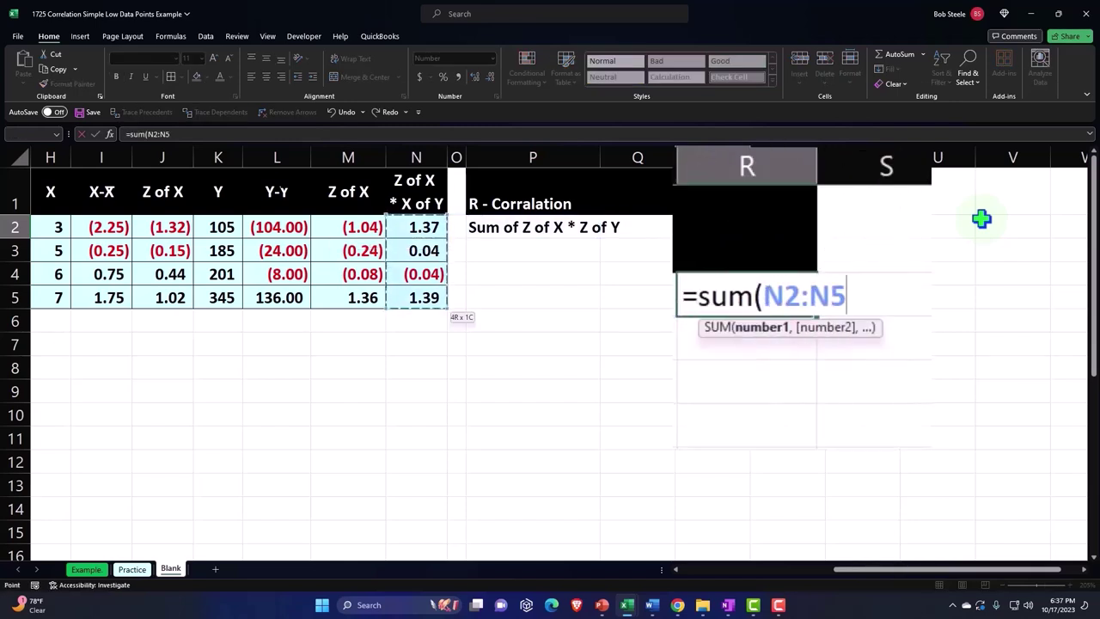
key("Return")
key("Up")
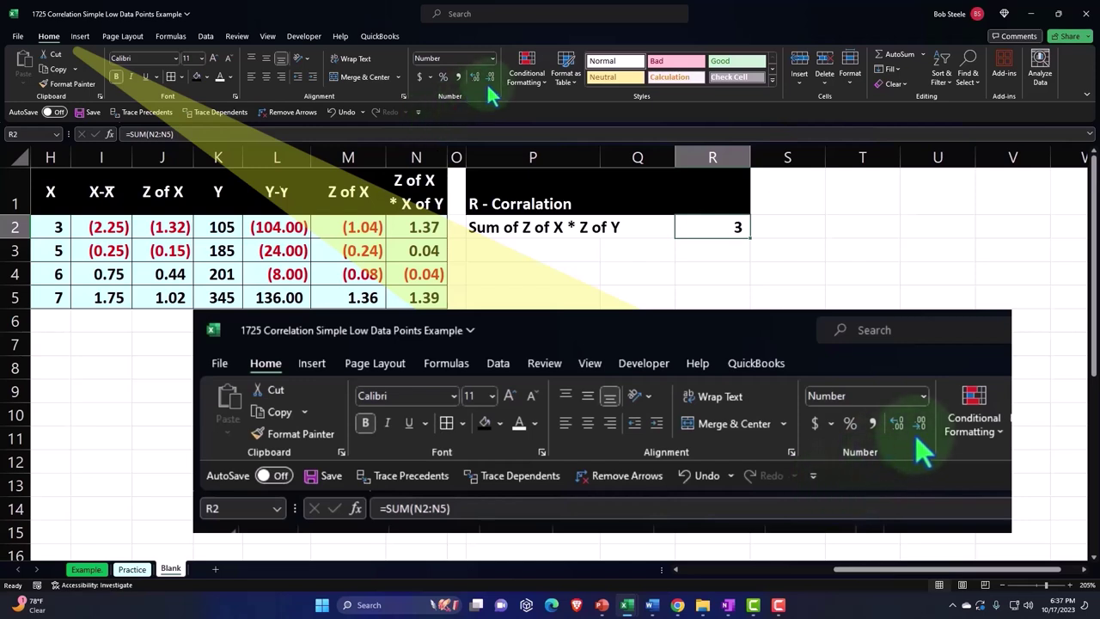
left_click(558, 249)
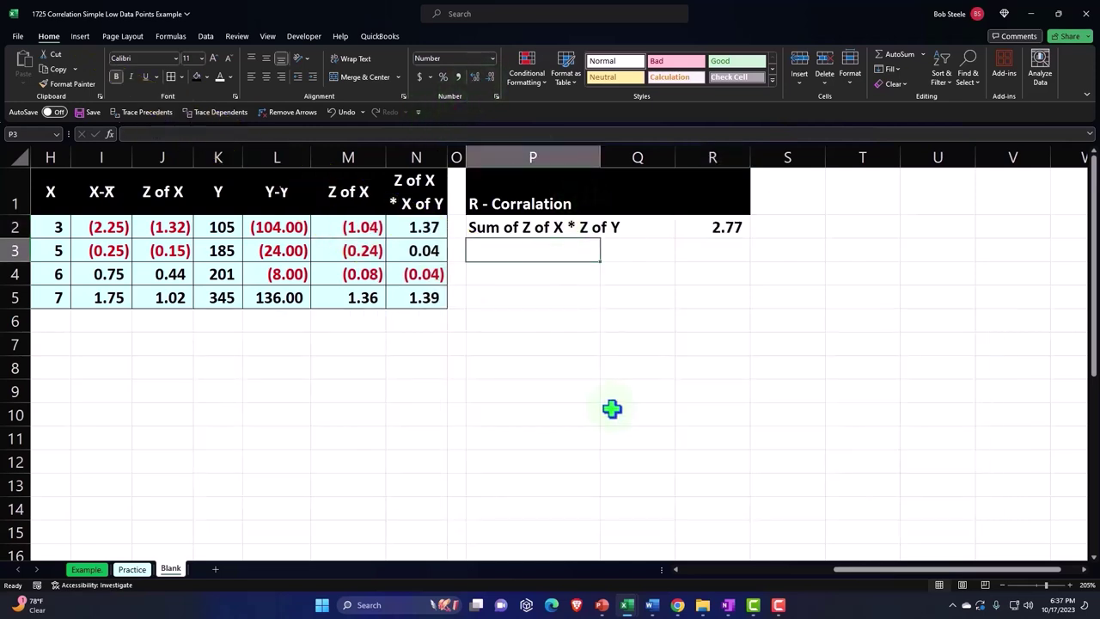
type("n-1:")
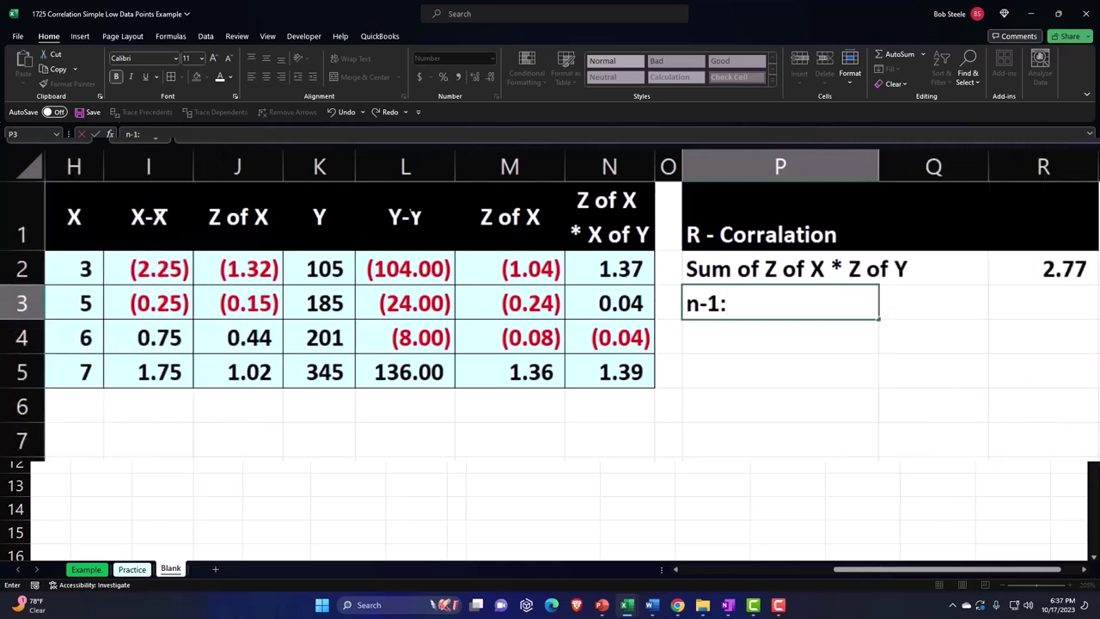
- Enter the labels n-1:, n, less 1 and n-1 down P3:P6
key("Return")
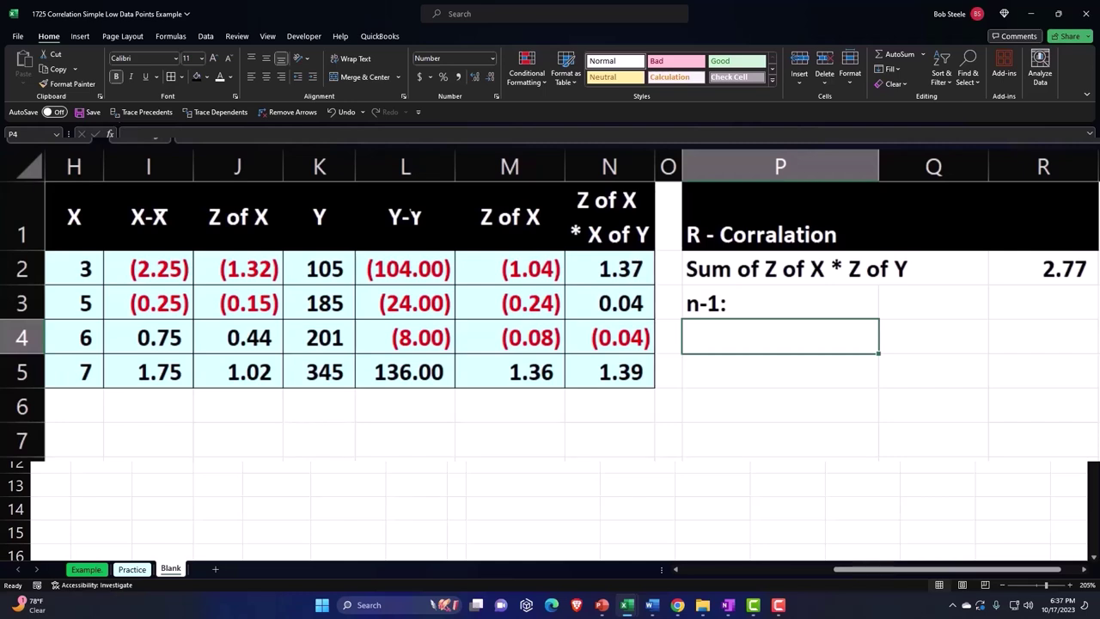
type("n")
key("Return")
type("le")
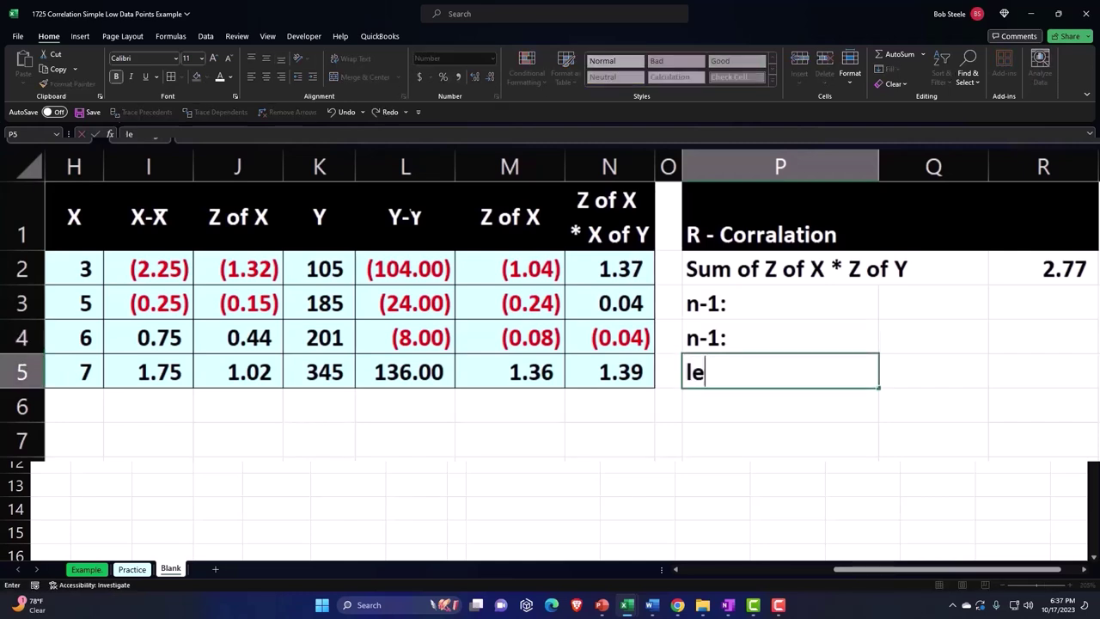
type("ss 1")
key("Return")
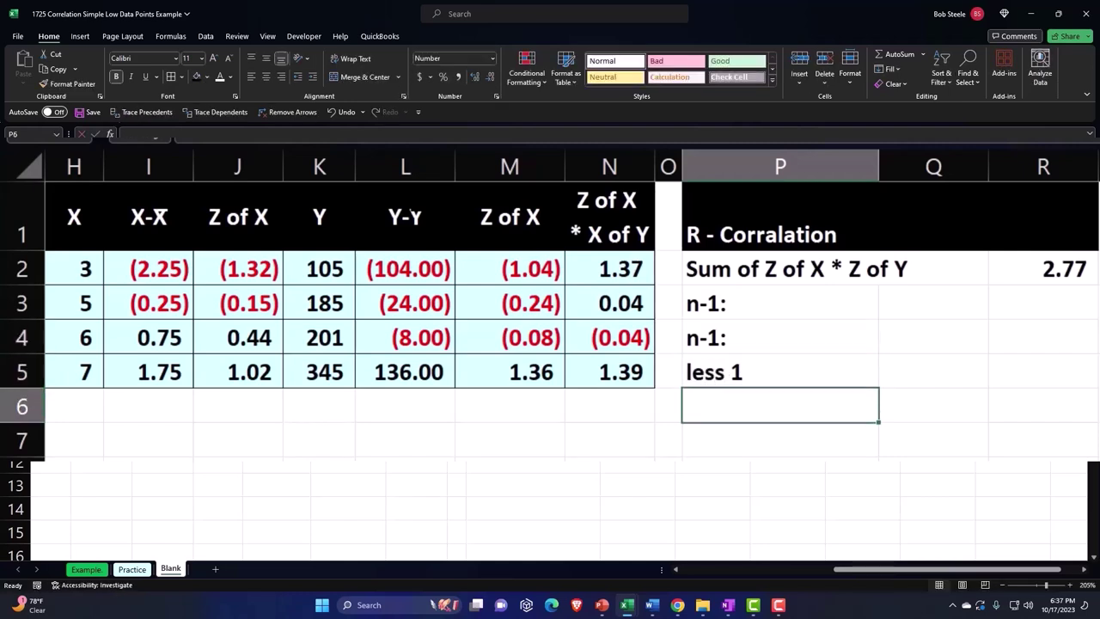
type("n-1")
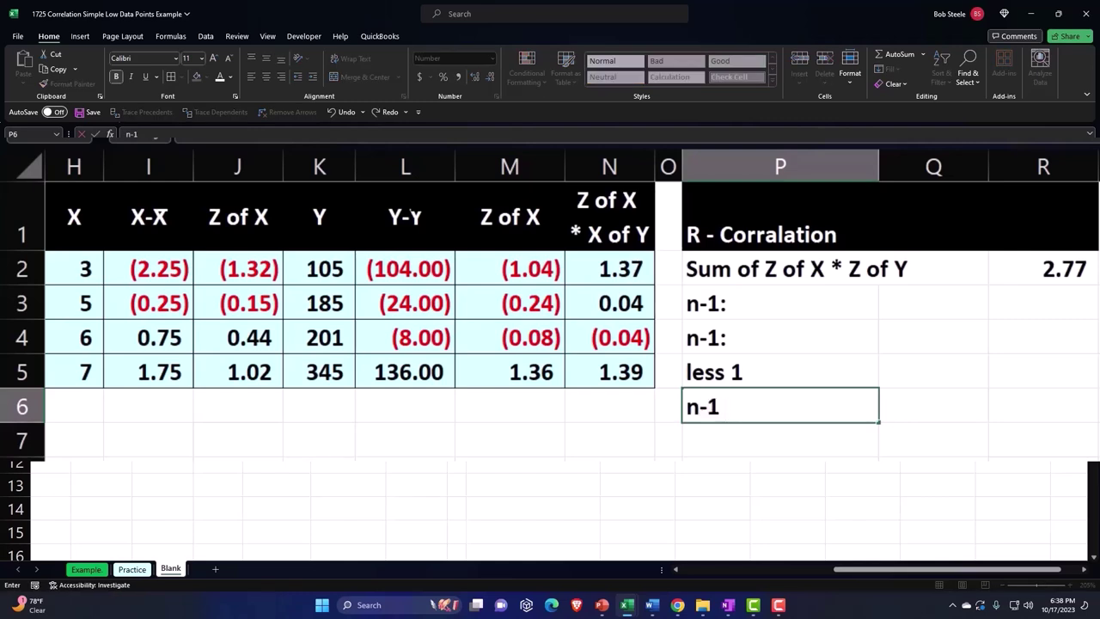
key("Tab")
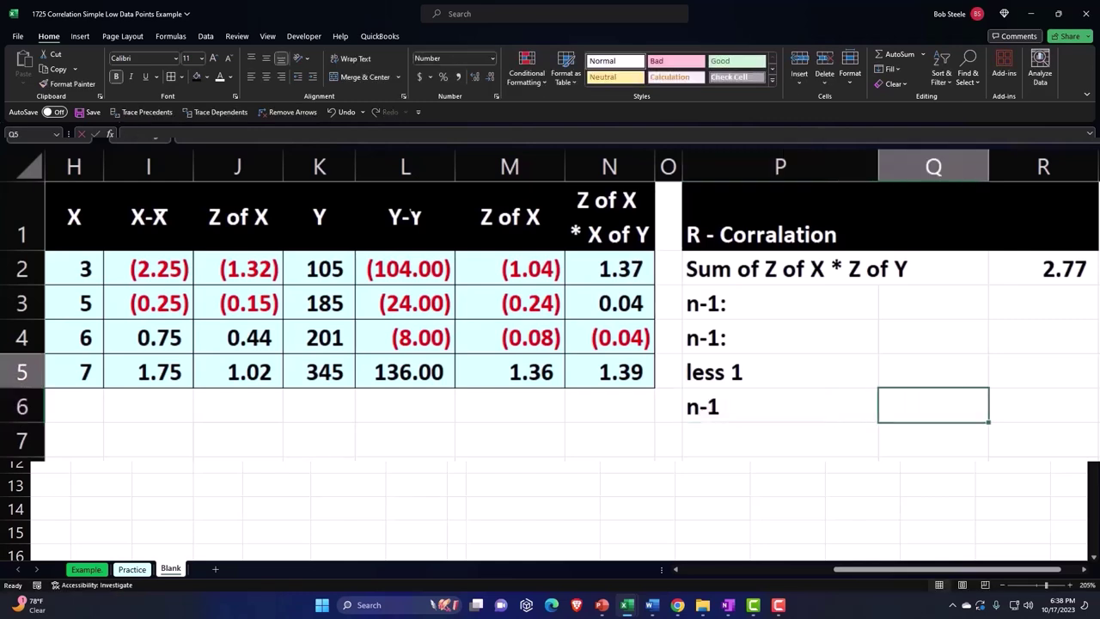
key("Up")
key("Up")
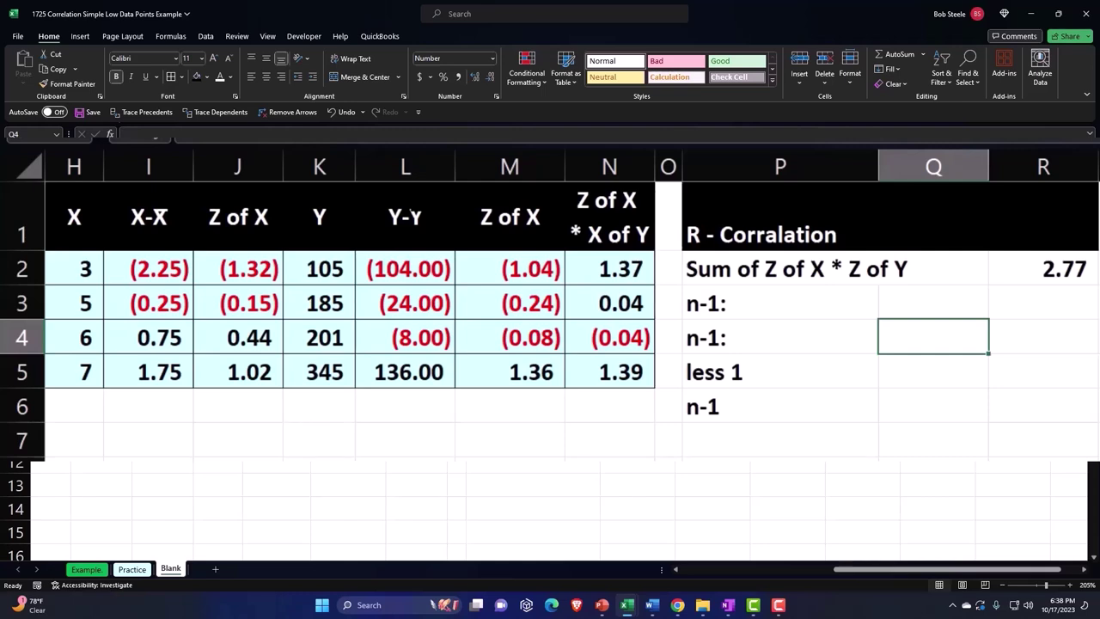
left_click(728, 341)
type("n")
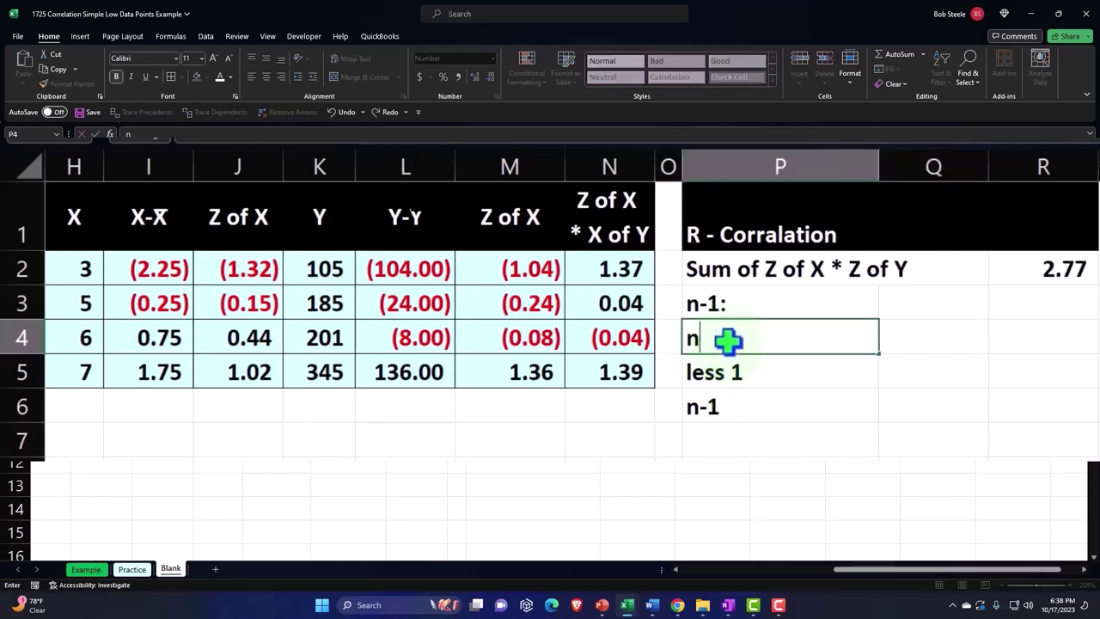
key("Return")
key("Up")
key("Right")
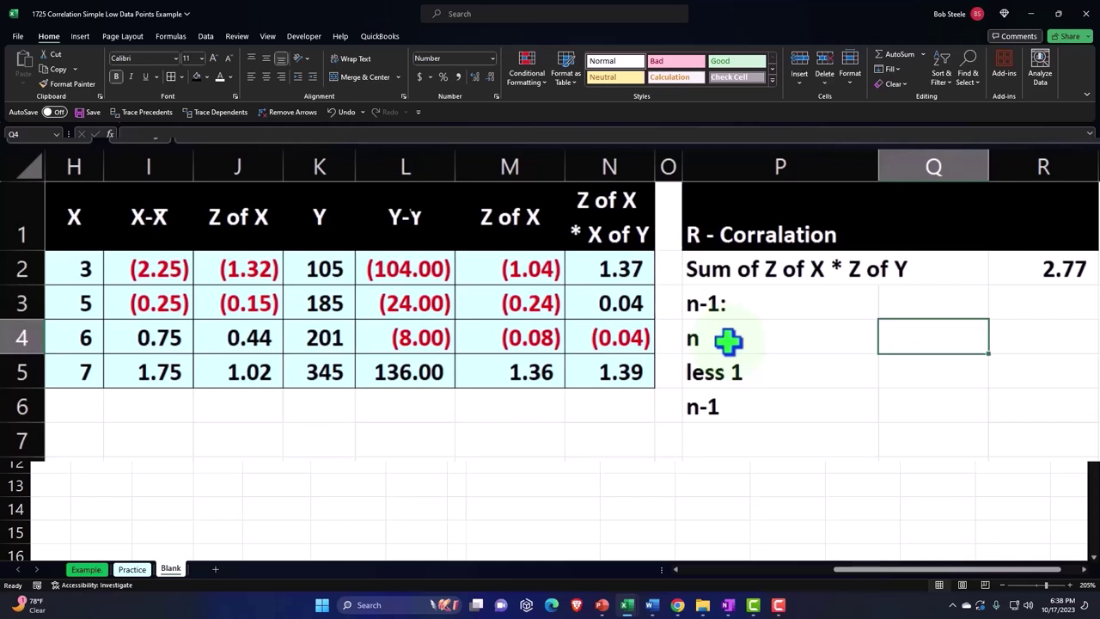
- Count the X values with =COUNT(H2:H5) in Q4 (4) and put an underlined 1 in Q5
type("=coun")
key("Tab")
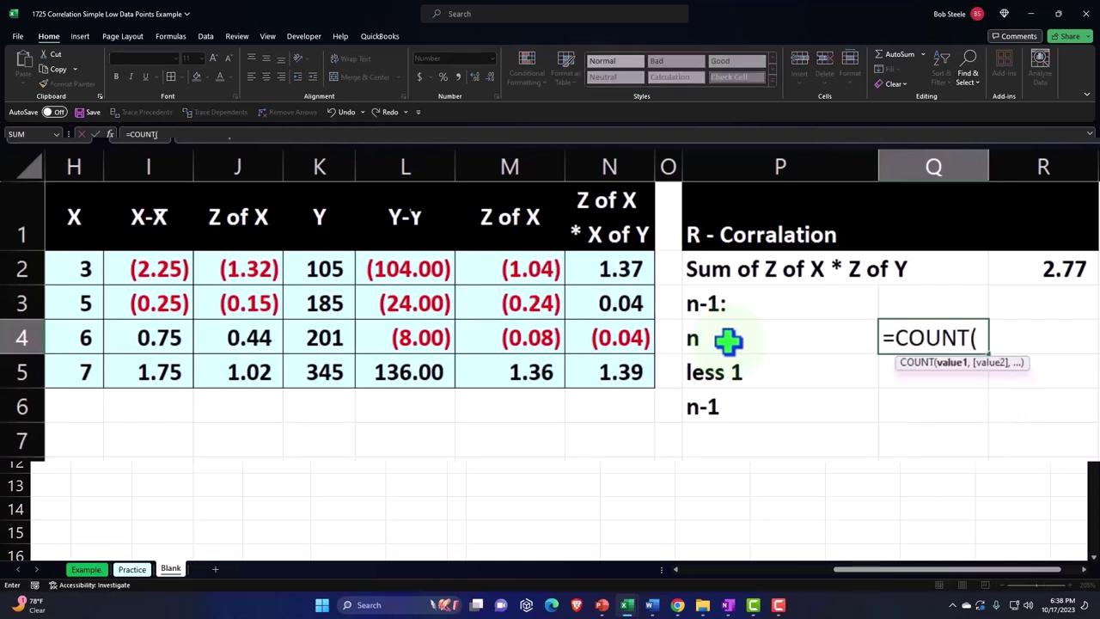
key("Left")
key("Left")
key("Left")
key("Left")
key("Left")
key("Left")
key("Left")
key("Left")
key("Left")
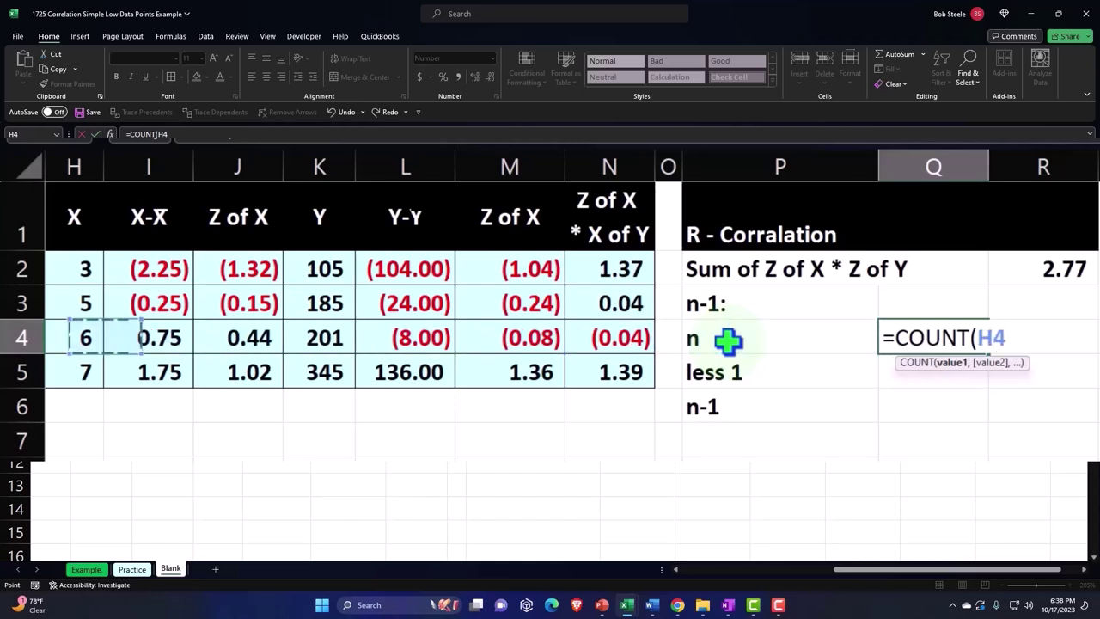
key("Up")
key("Up")
key("ctrl+shift+Down")
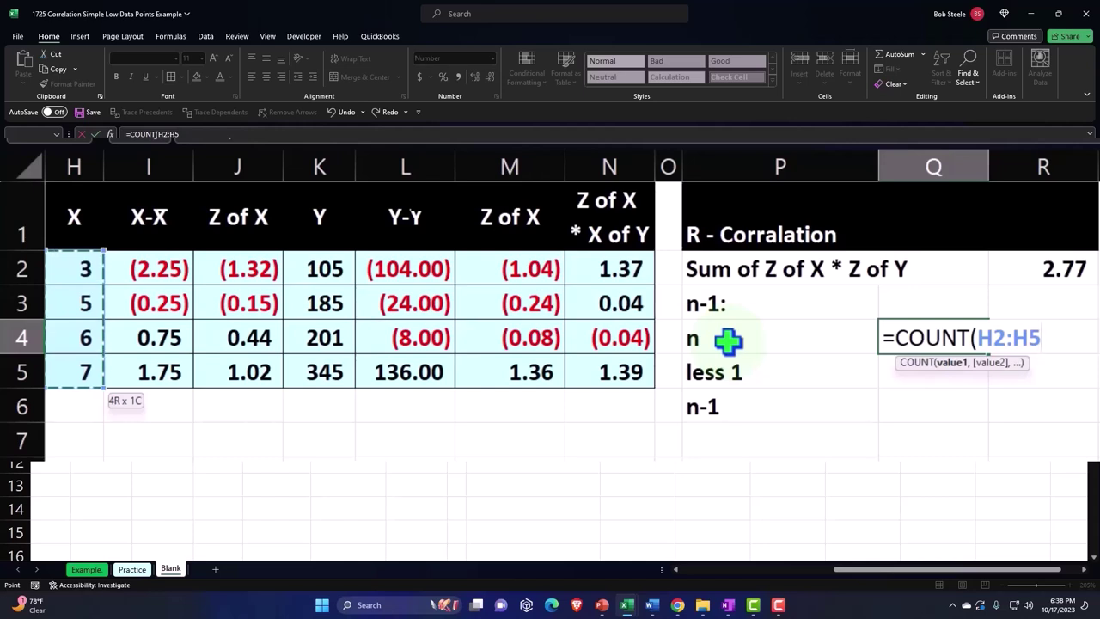
key("Return")
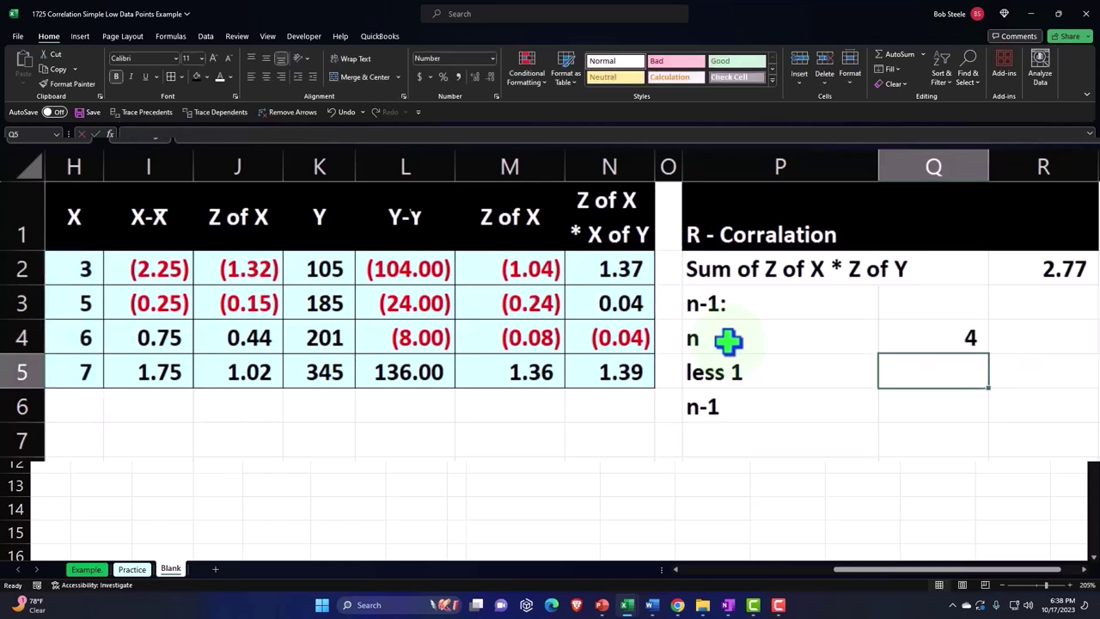
type("1")
left_click(145, 76)
scroll(773, 335, "down", 4, "ctrl")
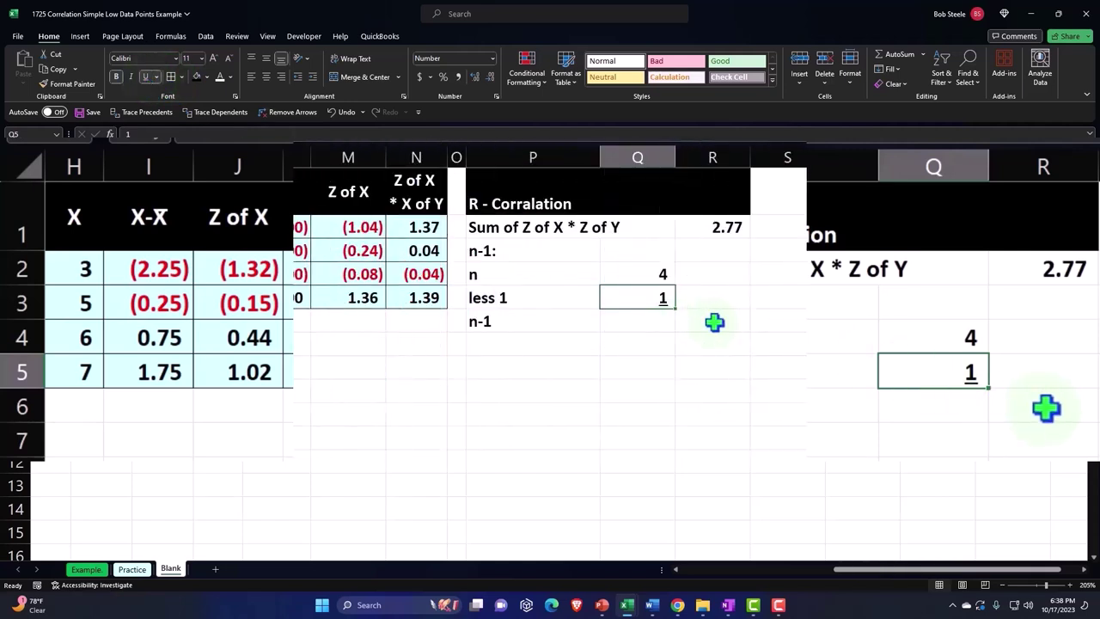
- Compute n-1 as 3 with =Q4-Q5 in R6, then select the P4:P6 labels
left_click(714, 322)
type("=")
key("Up")
key("Up")
key("Left")
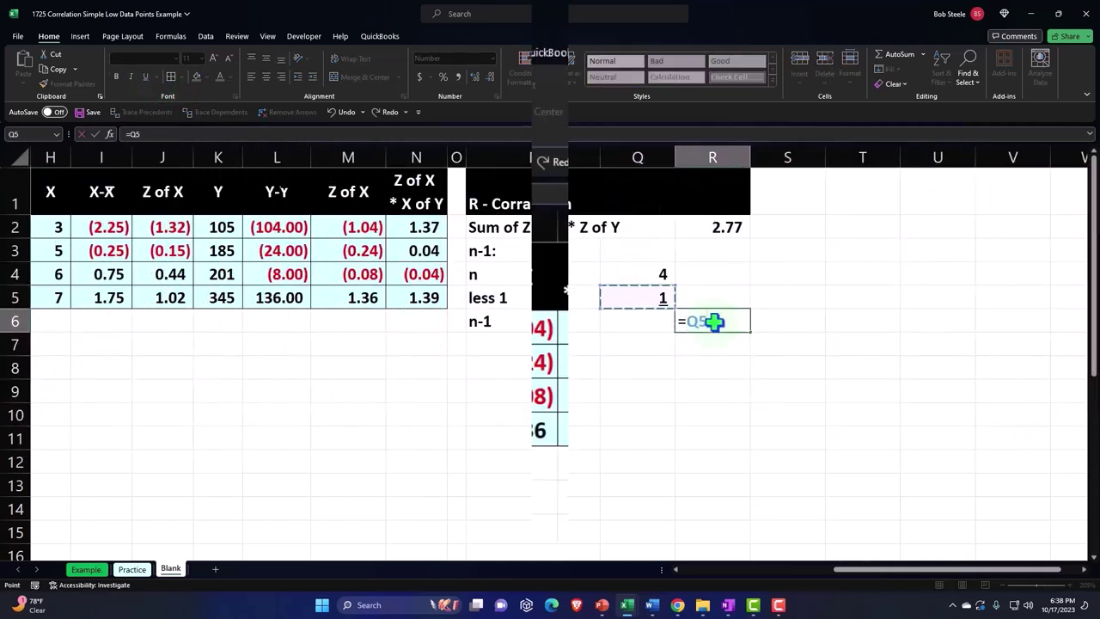
type("-")
key("Up")
key("Left")
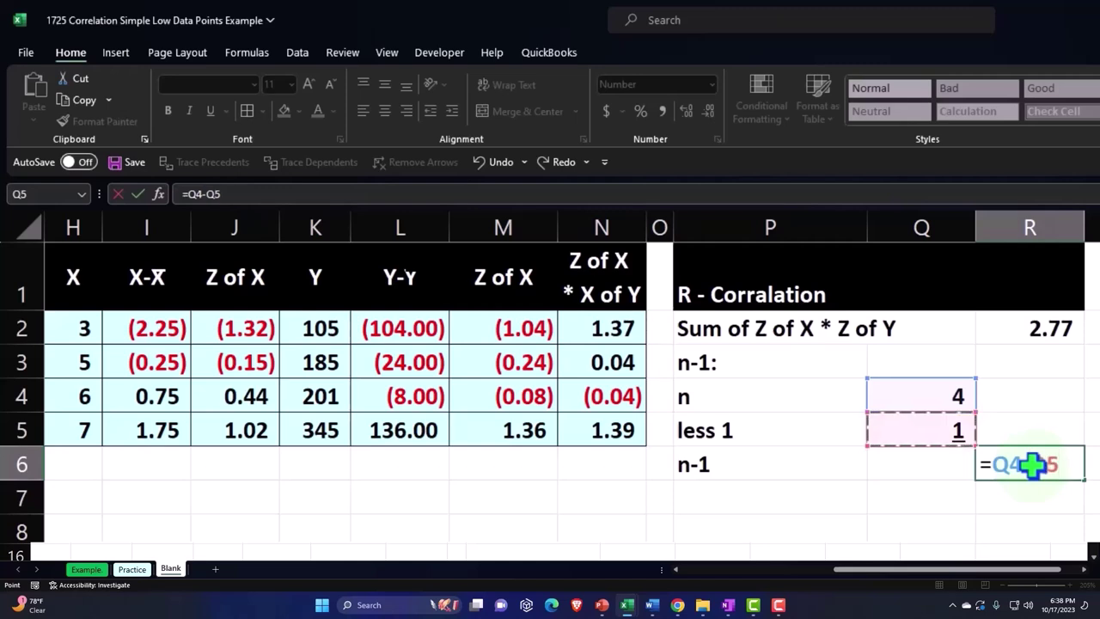
key("Return")
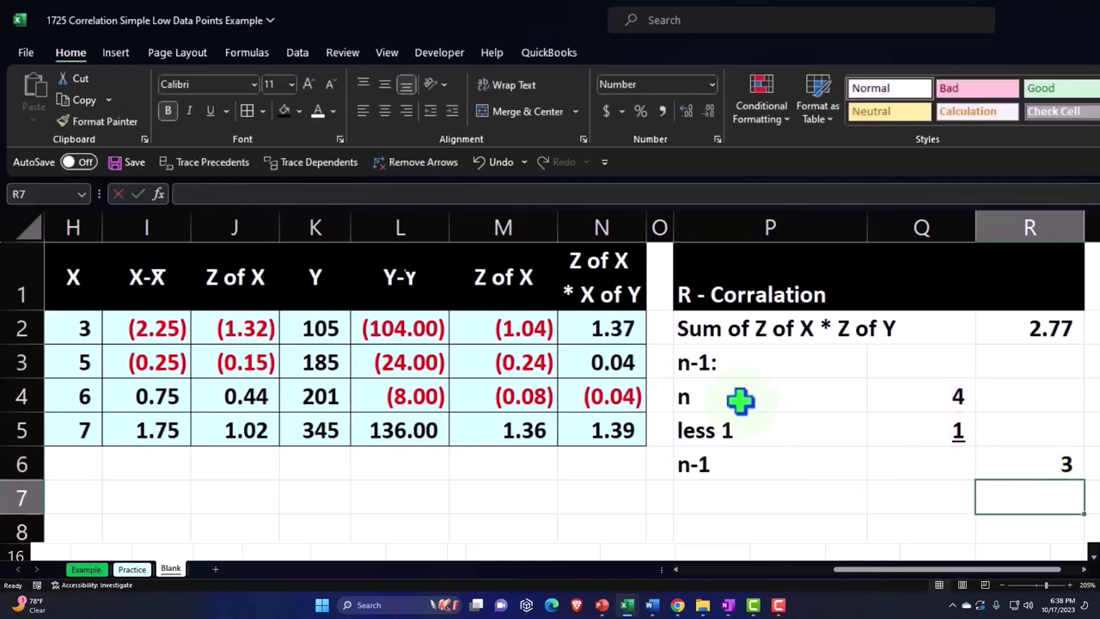
left_click_drag(741, 400, 736, 445)
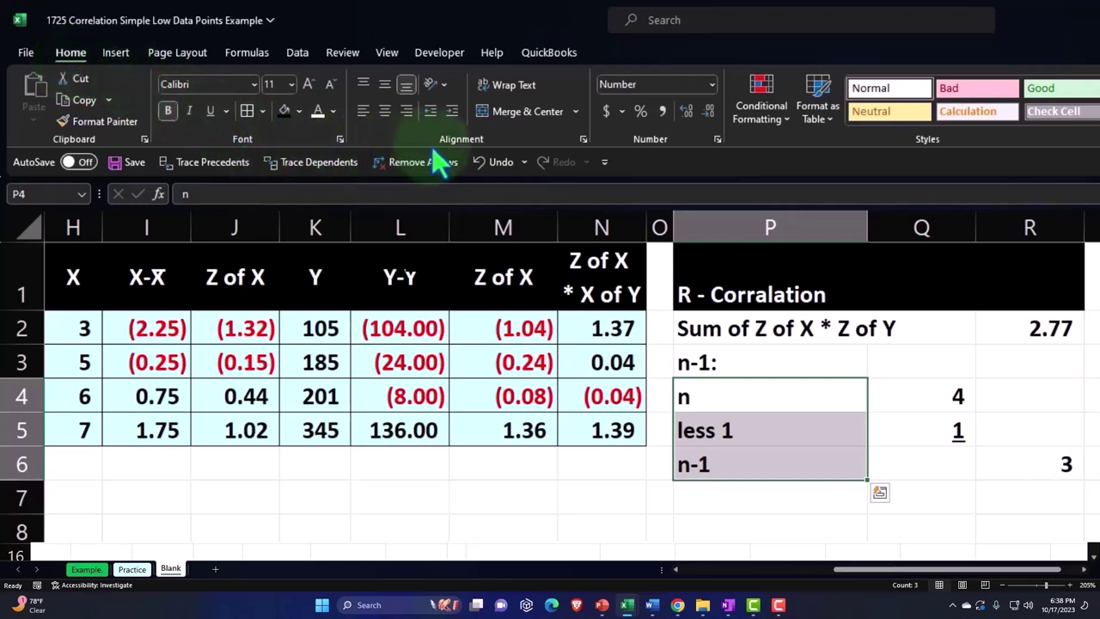
- Indent the n, less 1 and n-1 labels and narrow column Q
left_click(452, 111)
left_click(713, 461)
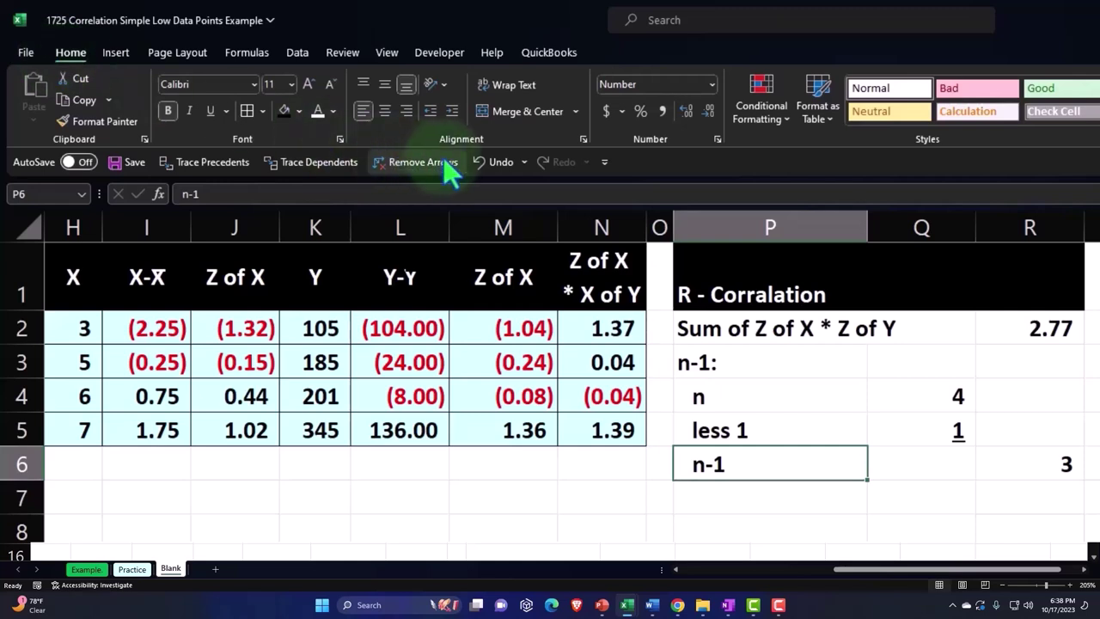
left_click(894, 473)
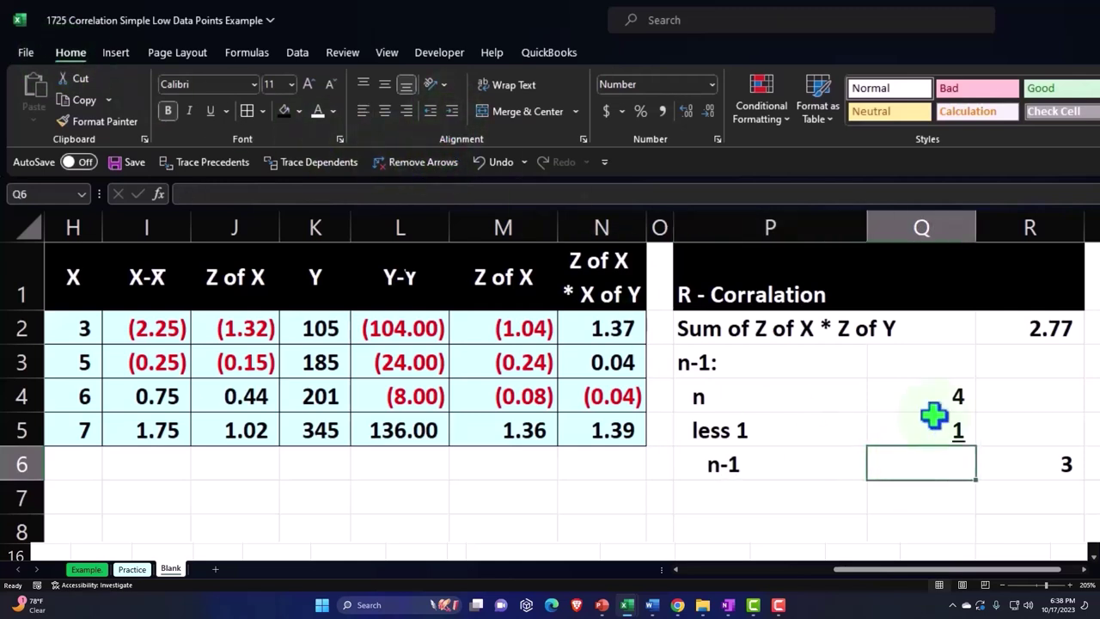
left_click_drag(978, 241, 916, 239)
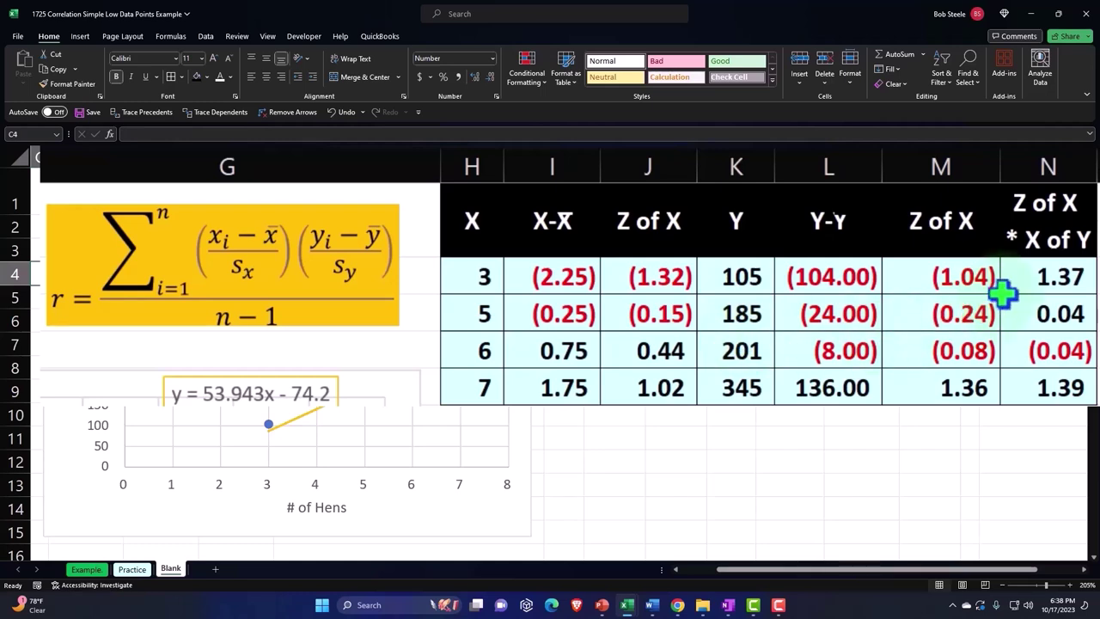
left_click_drag(1007, 279, 1018, 371)
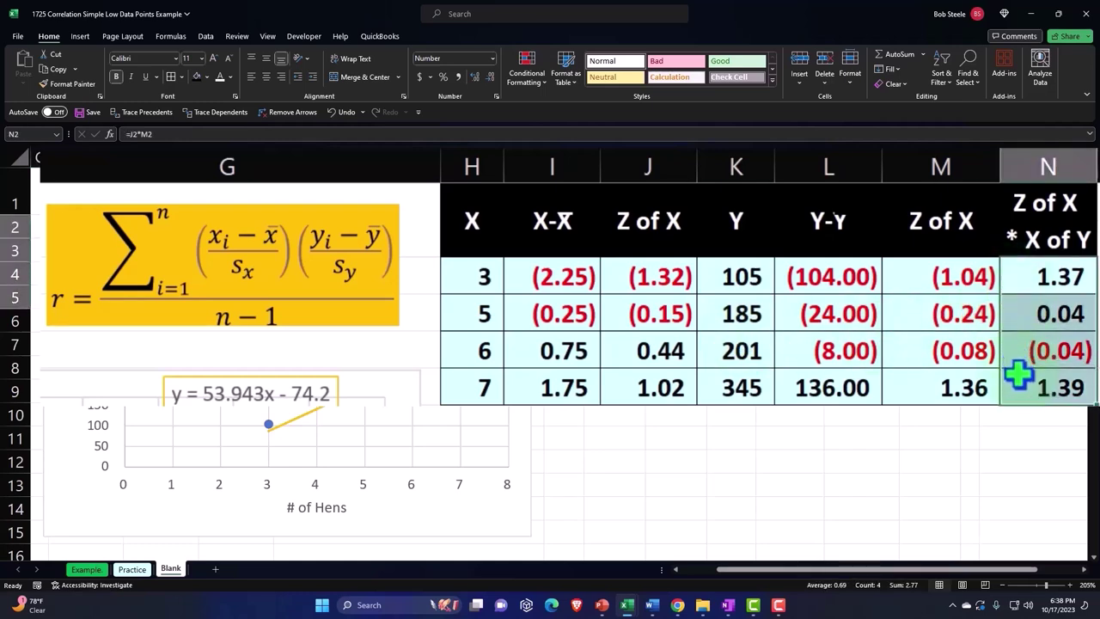
left_click(946, 280)
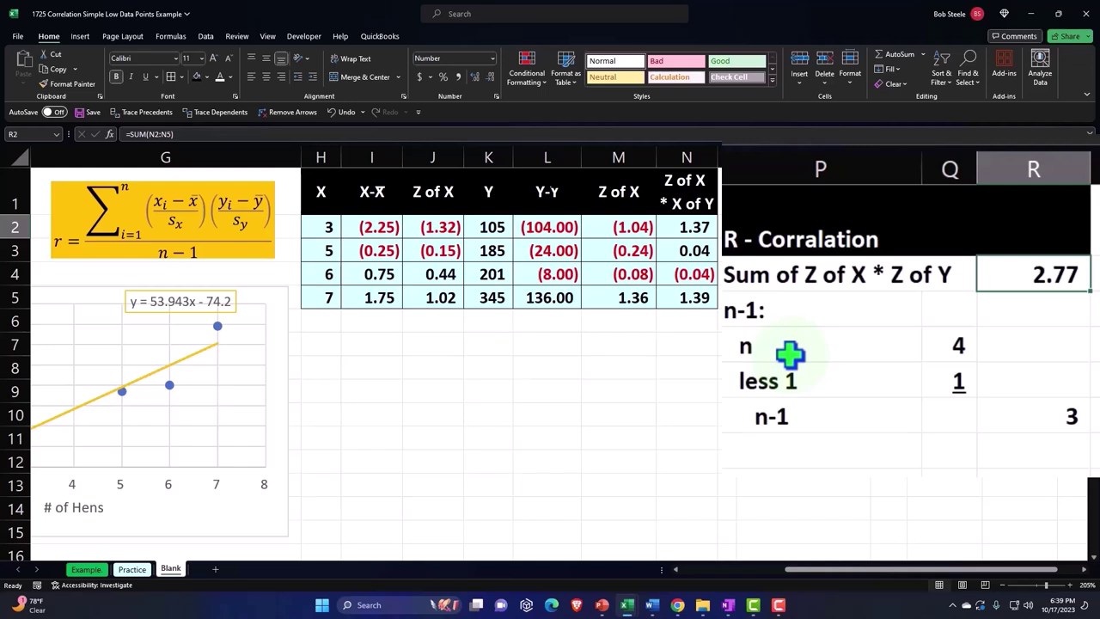
left_click(789, 352)
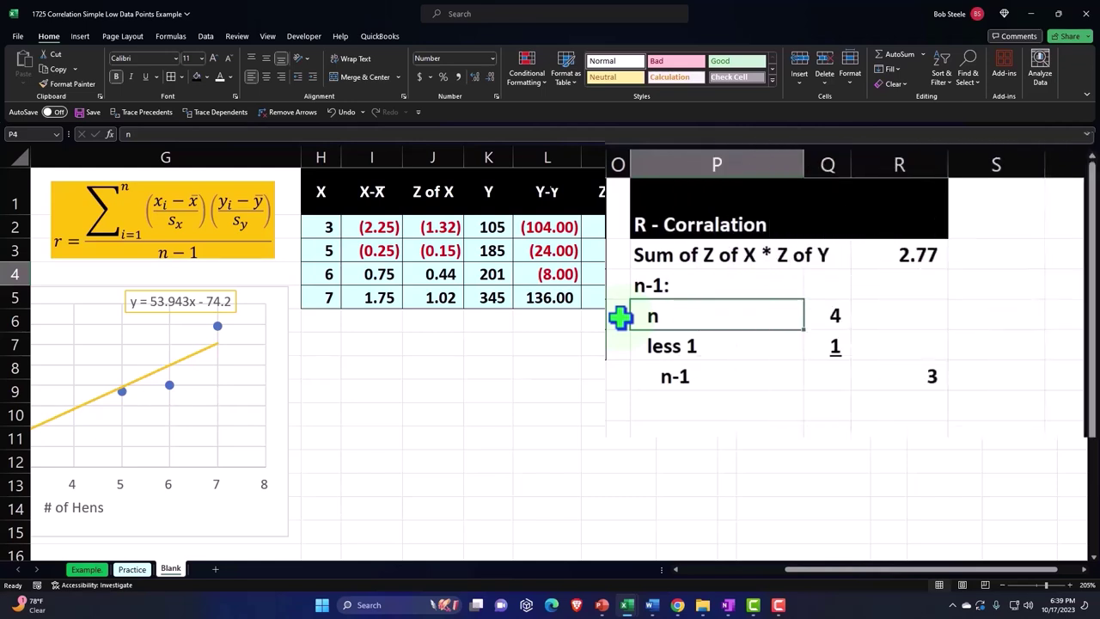
key("Up")
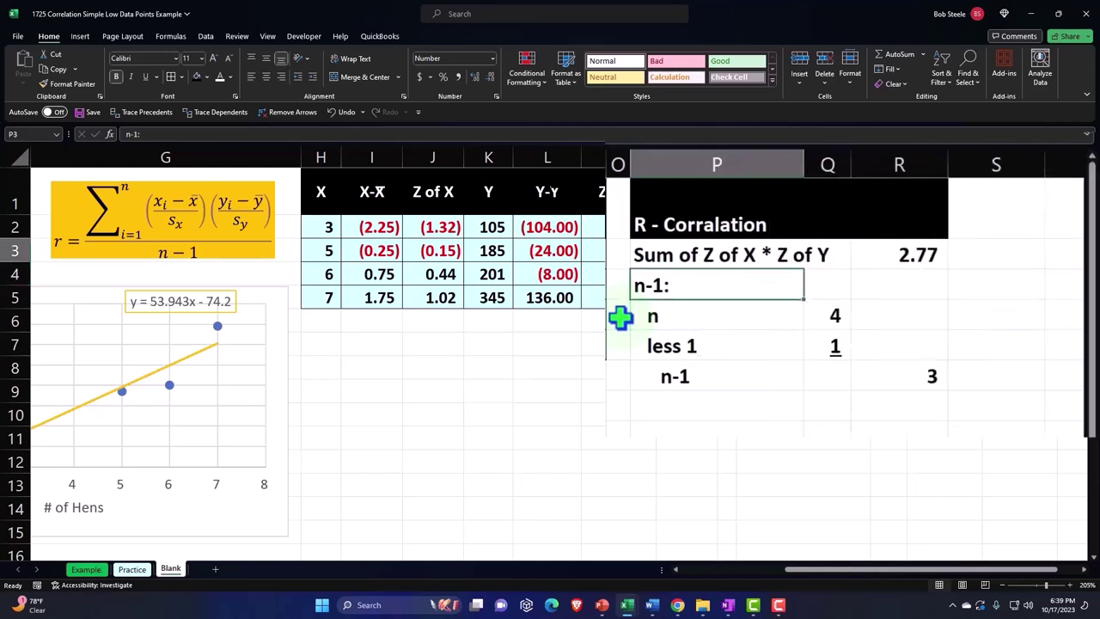
key("Down")
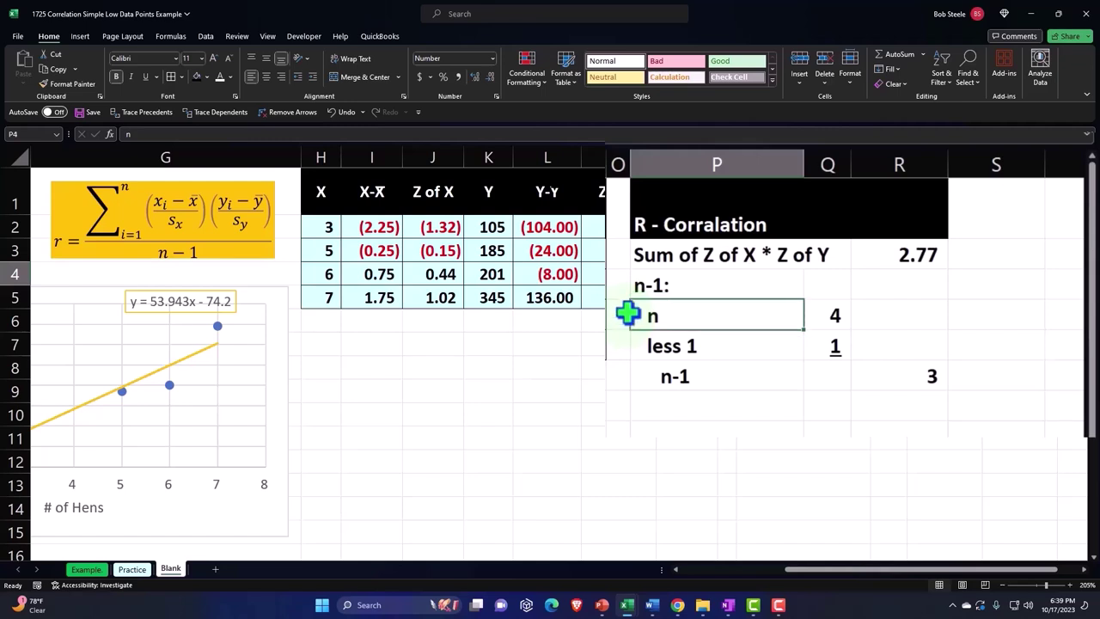
left_click(839, 320)
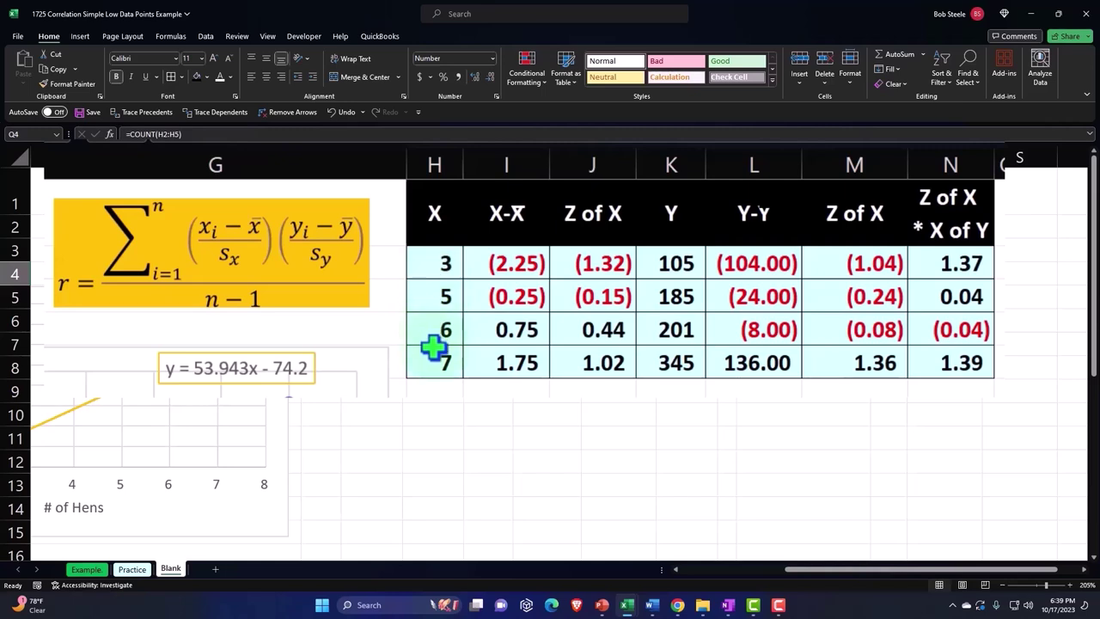
left_click(900, 298)
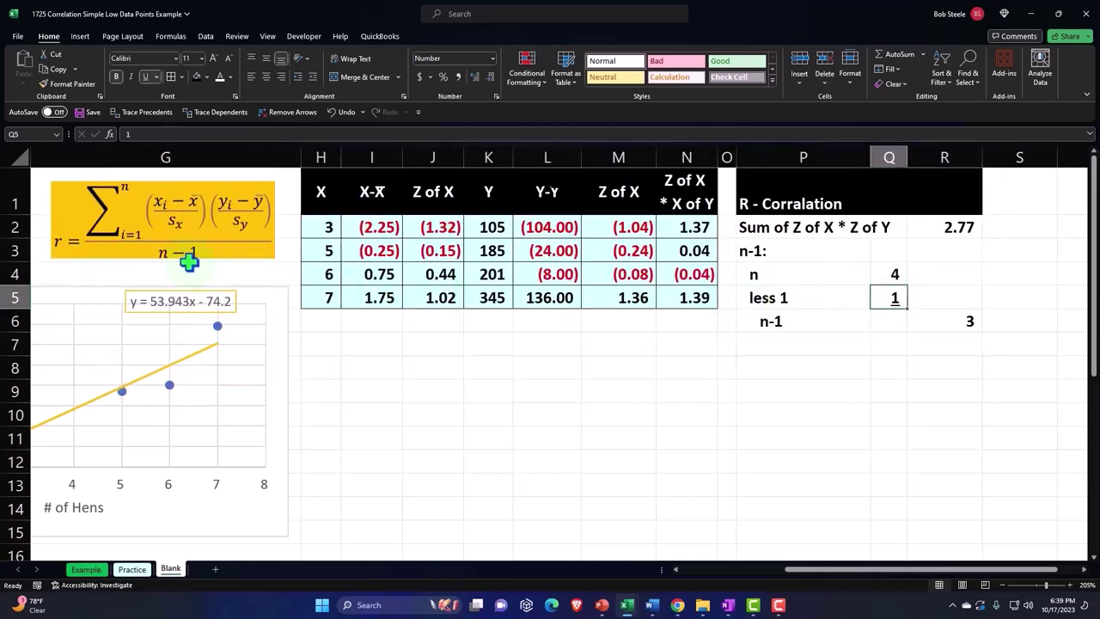
left_click(960, 322)
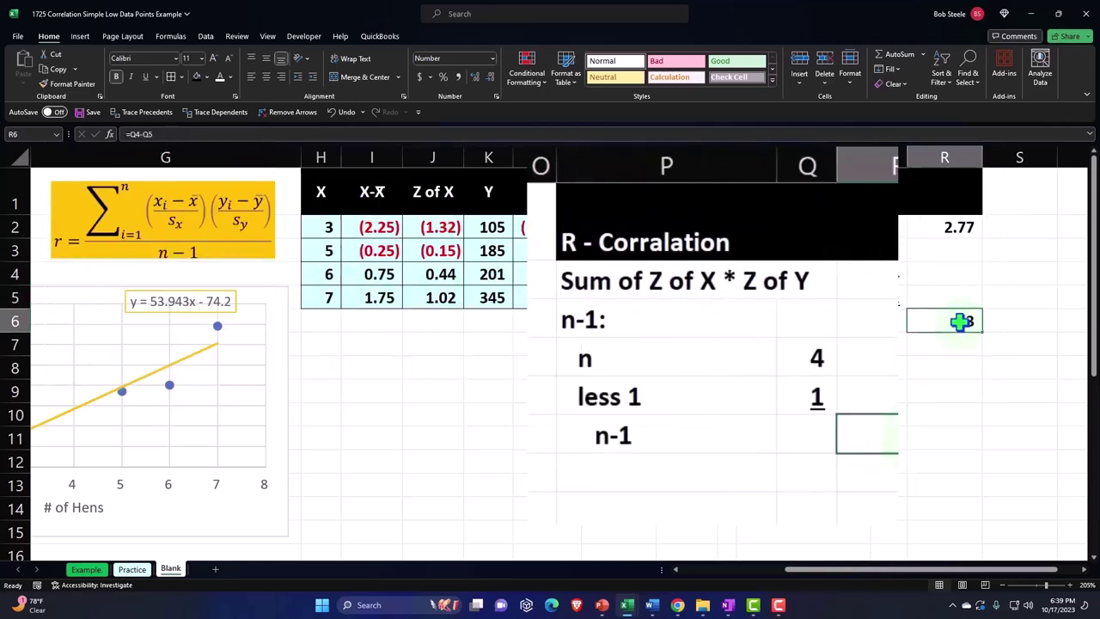
left_click(675, 467)
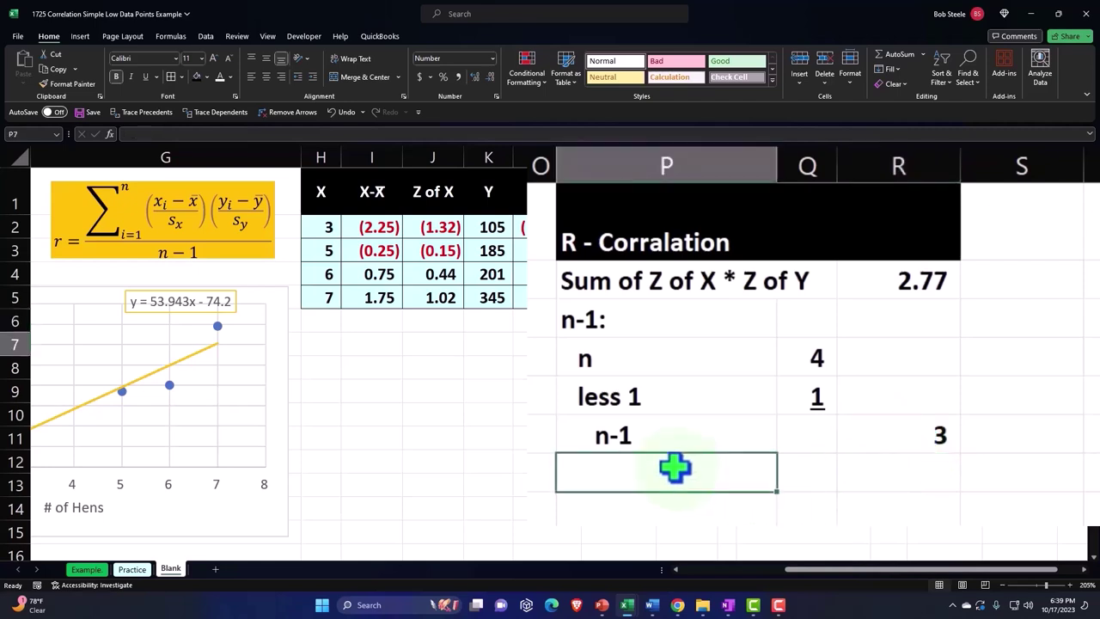
- Label row 7 'R - Corralation' and enter =R2/R6 in R7, giving 0.92
type("r")
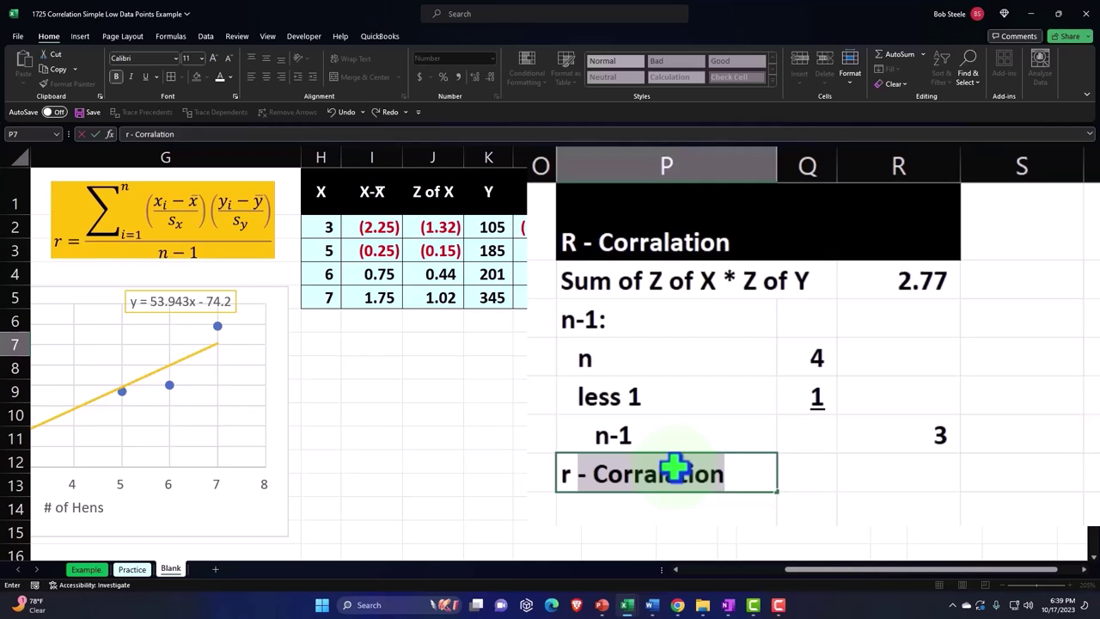
key("Tab")
key("Tab")
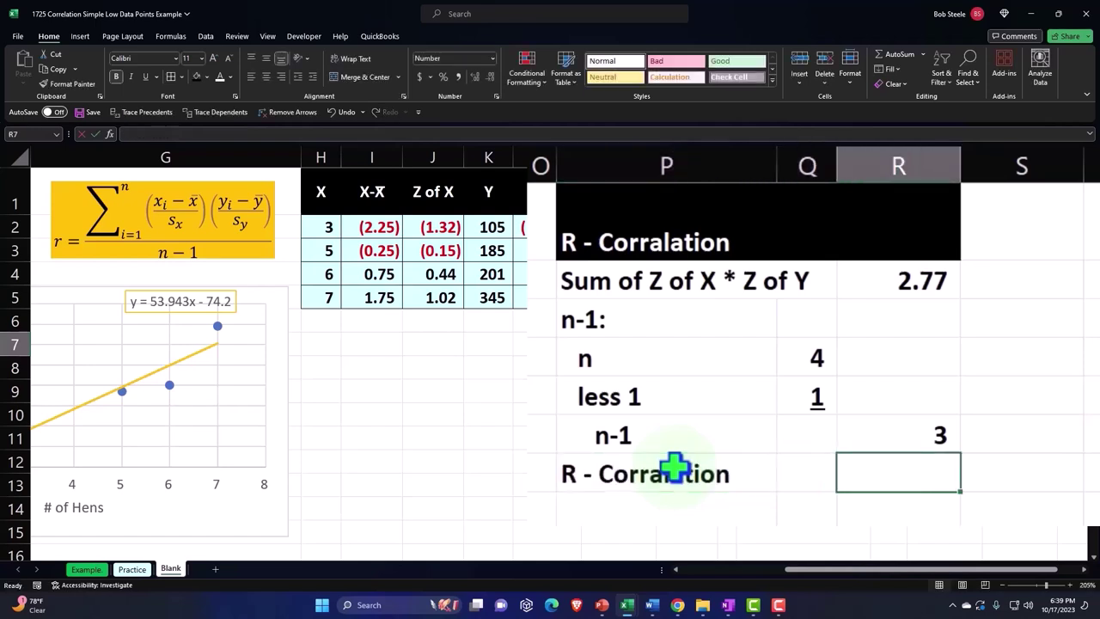
type("=")
key("Up")
key("Up")
key("Up")
key("Up")
key("Up")
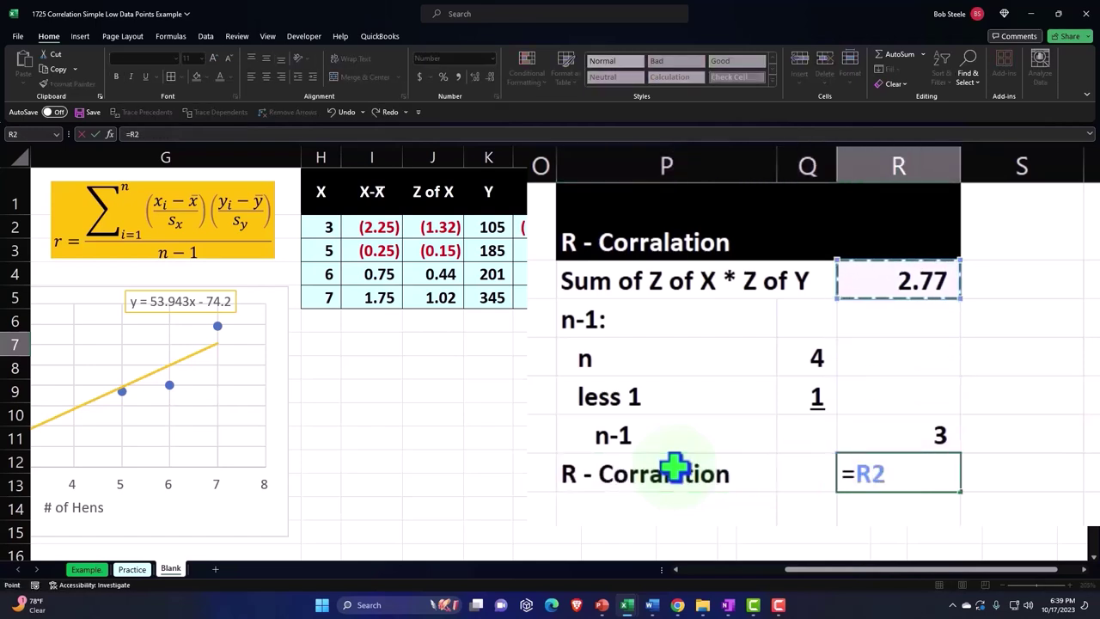
type("/")
key("Up")
key("ctrl+Return")
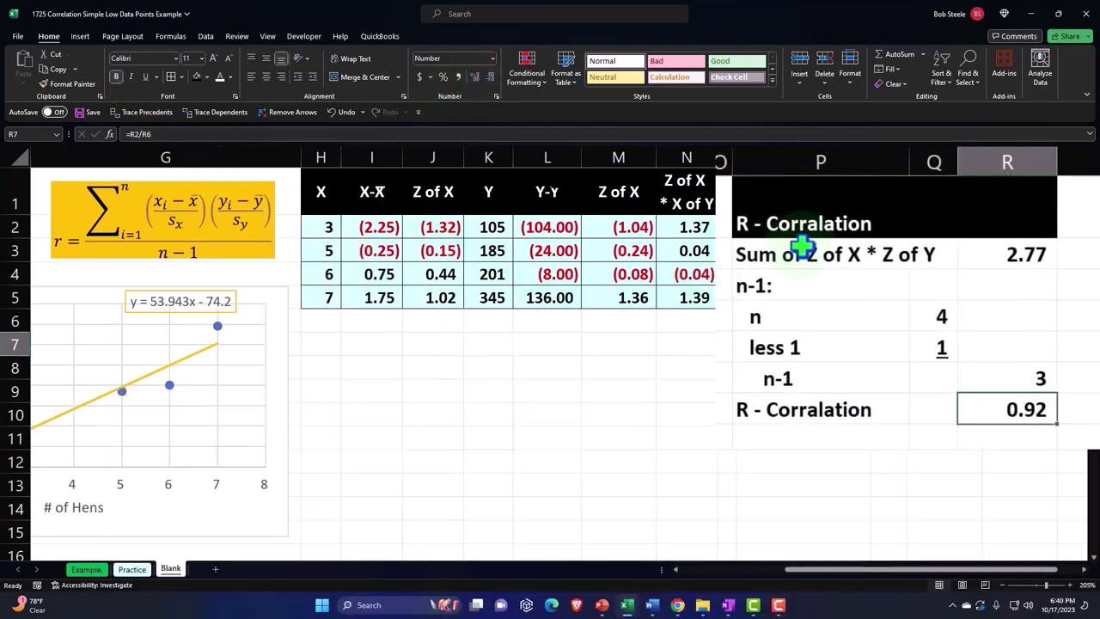
- Fill P2:R7 with the same light cyan as the data tables
left_click_drag(776, 254, 1026, 418)
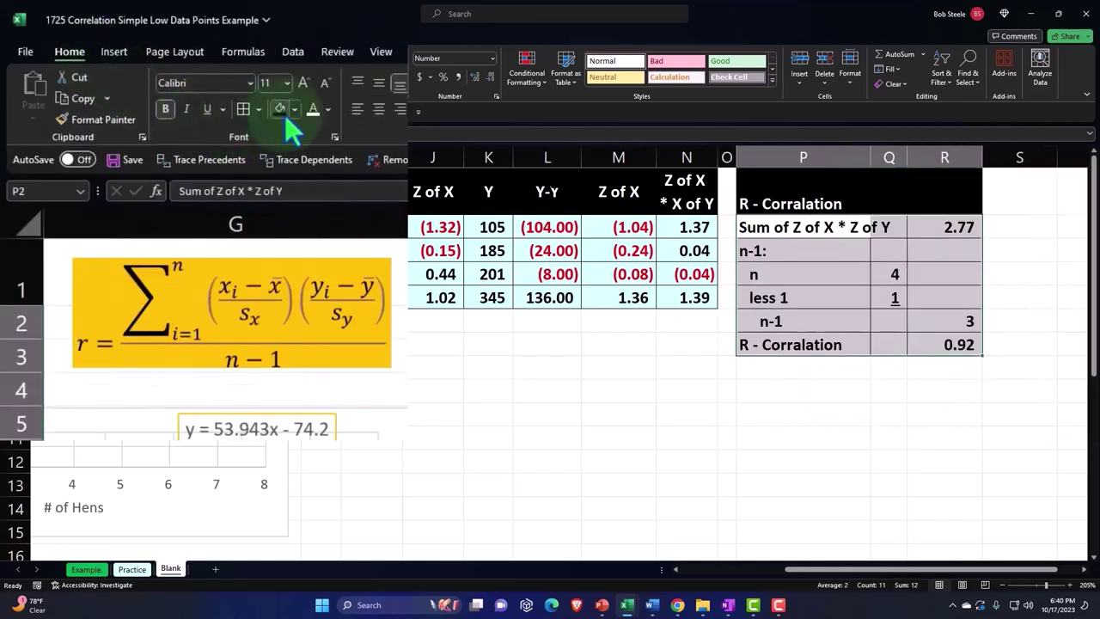
left_click(294, 109)
left_click(287, 308)
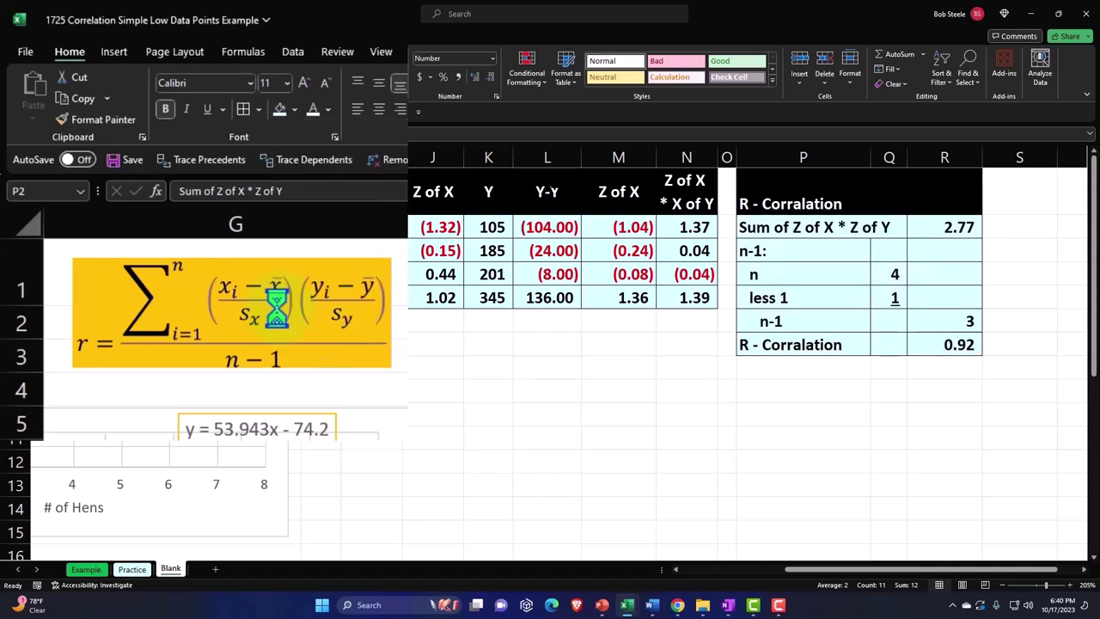
left_click(536, 353)
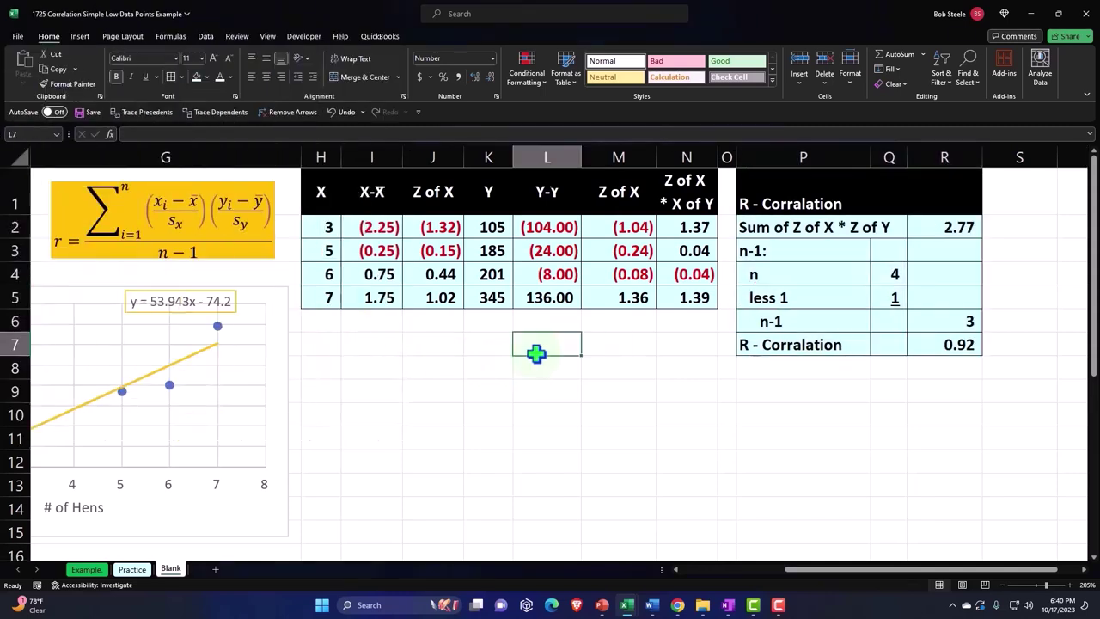
key("Left")
key("Left")
key("Left")
key("Left")
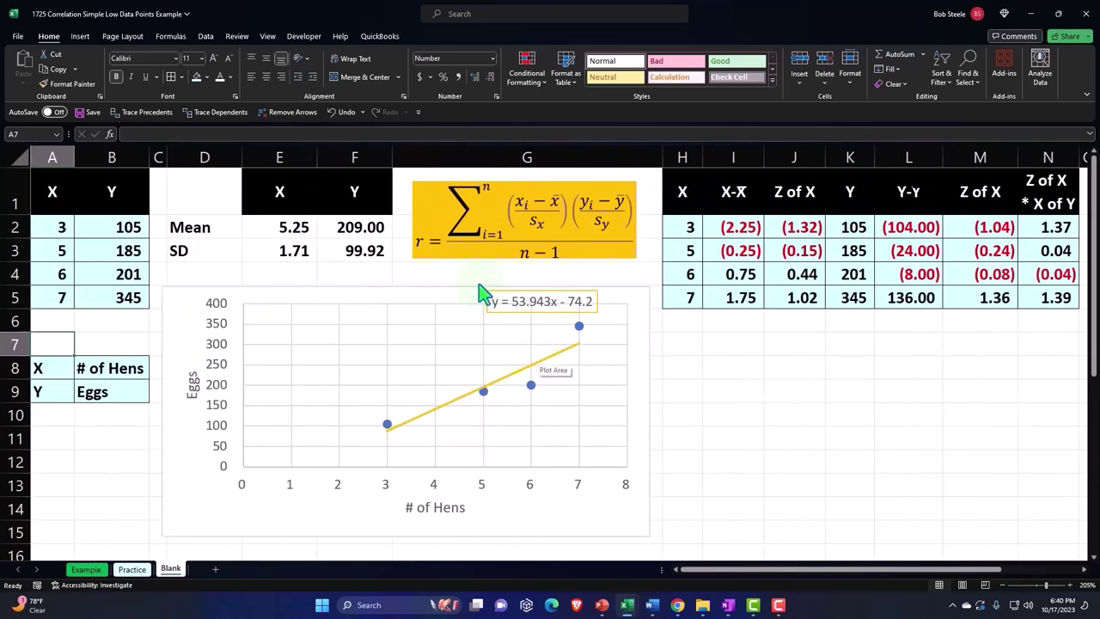
- Enable the Analysis ToolPak add-in through File > Options > Add-ins
left_click_drag(54, 191, 98, 298)
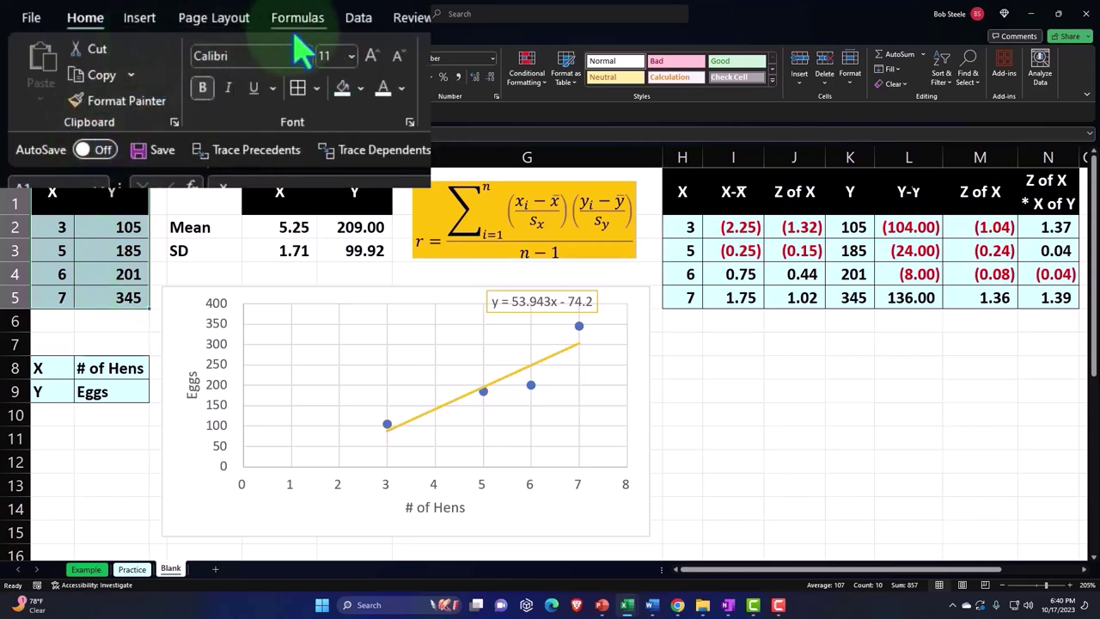
left_click(361, 17)
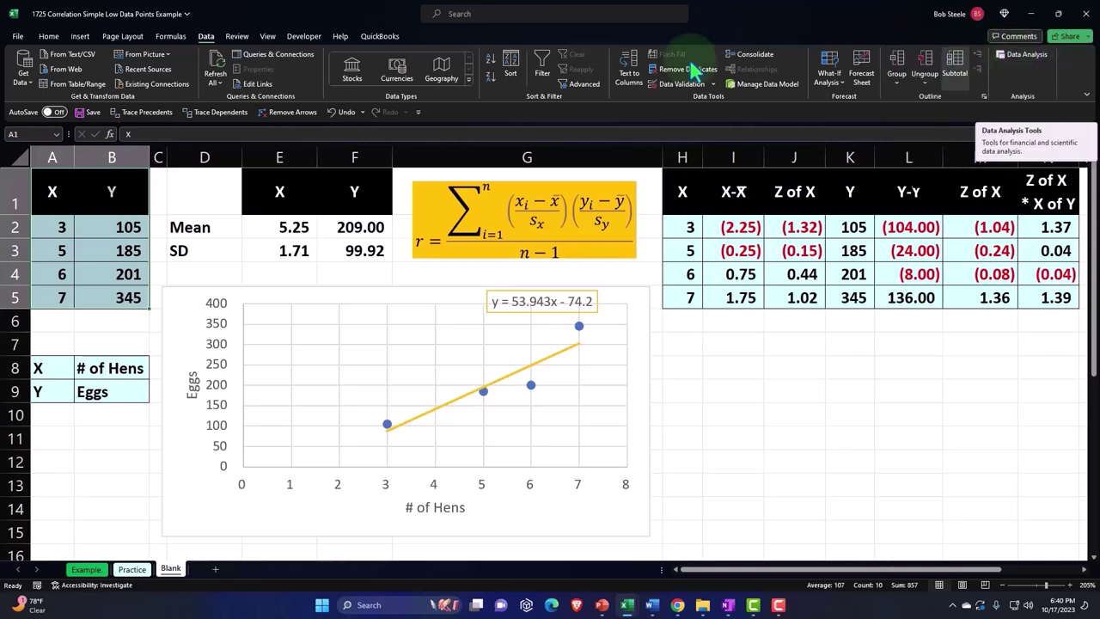
left_click(18, 36)
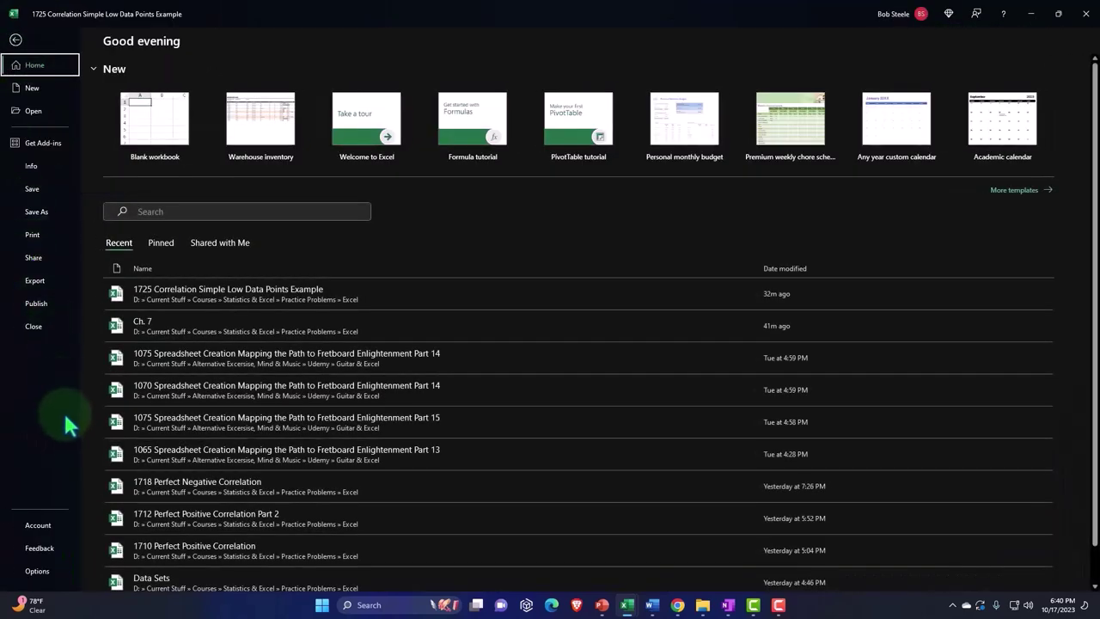
left_click(37, 570)
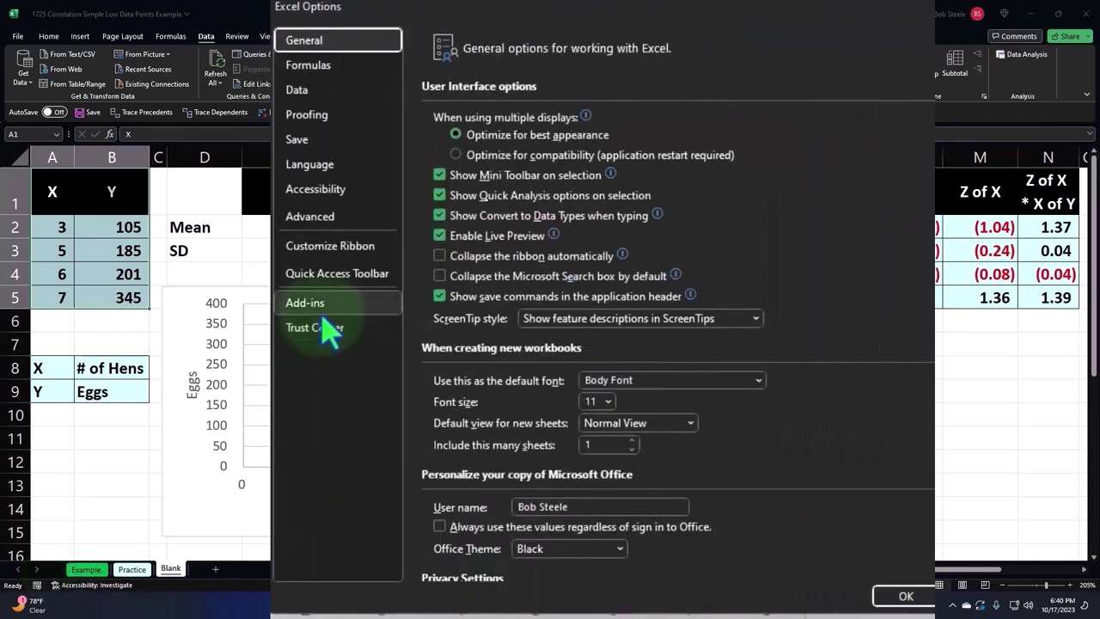
left_click(323, 309)
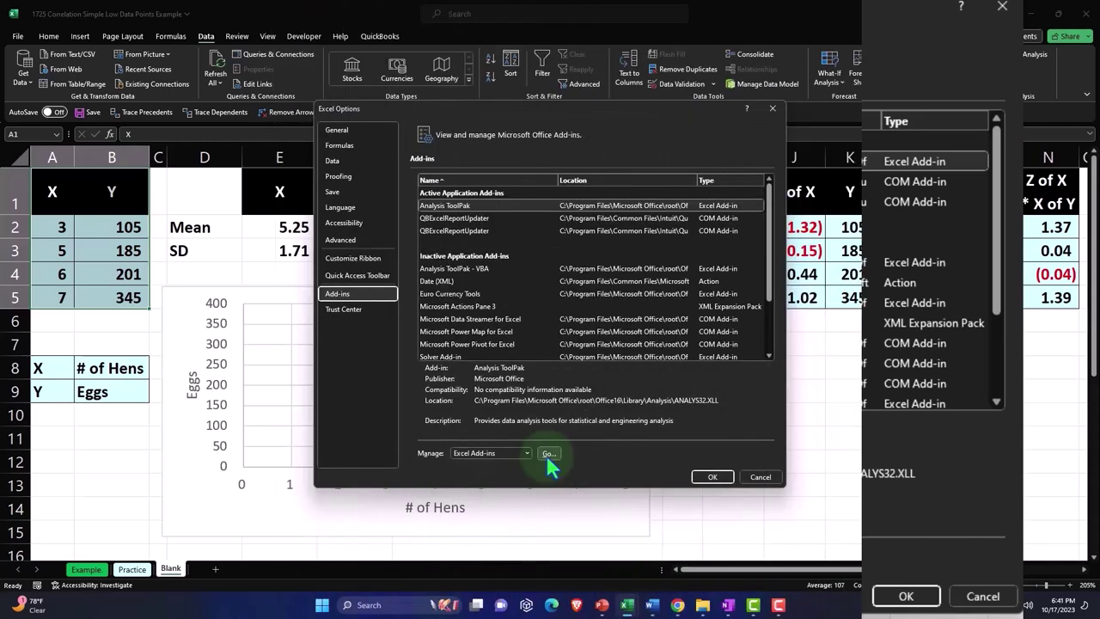
left_click(644, 559)
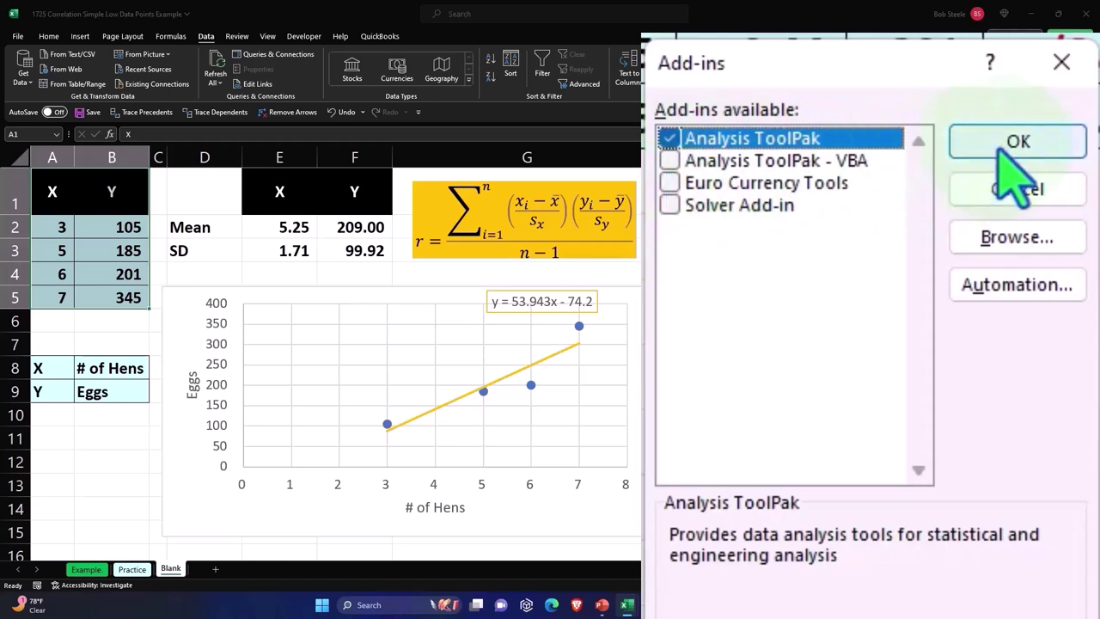
left_click(1053, 142)
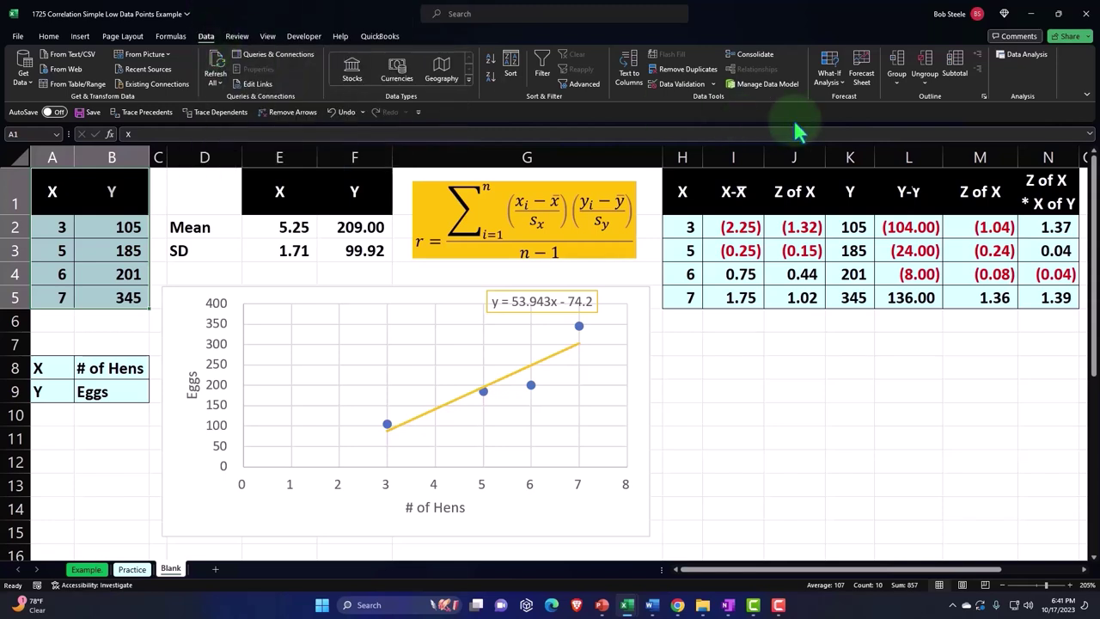
- Set up a Correlation analysis on the X and Y data with labels in the first row
left_click(1023, 54)
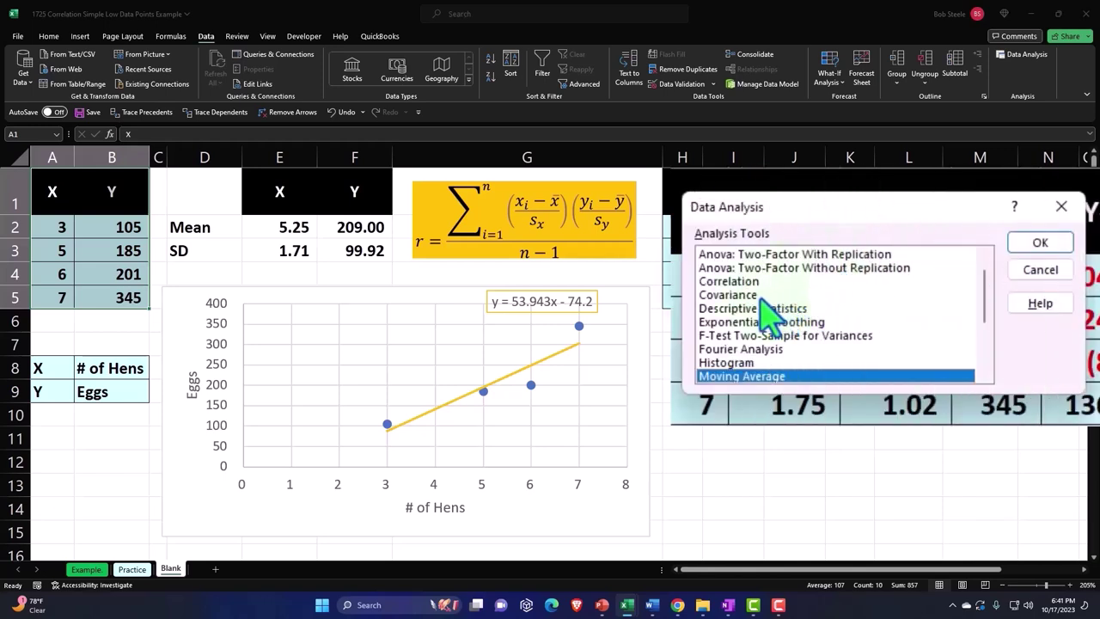
left_click(761, 297)
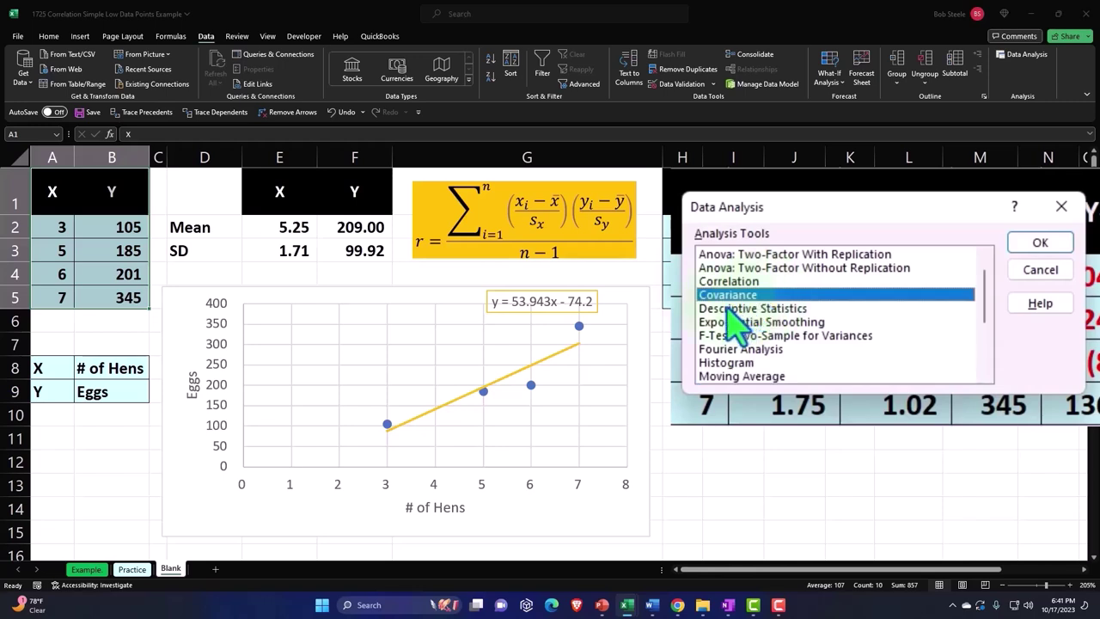
left_click(729, 282)
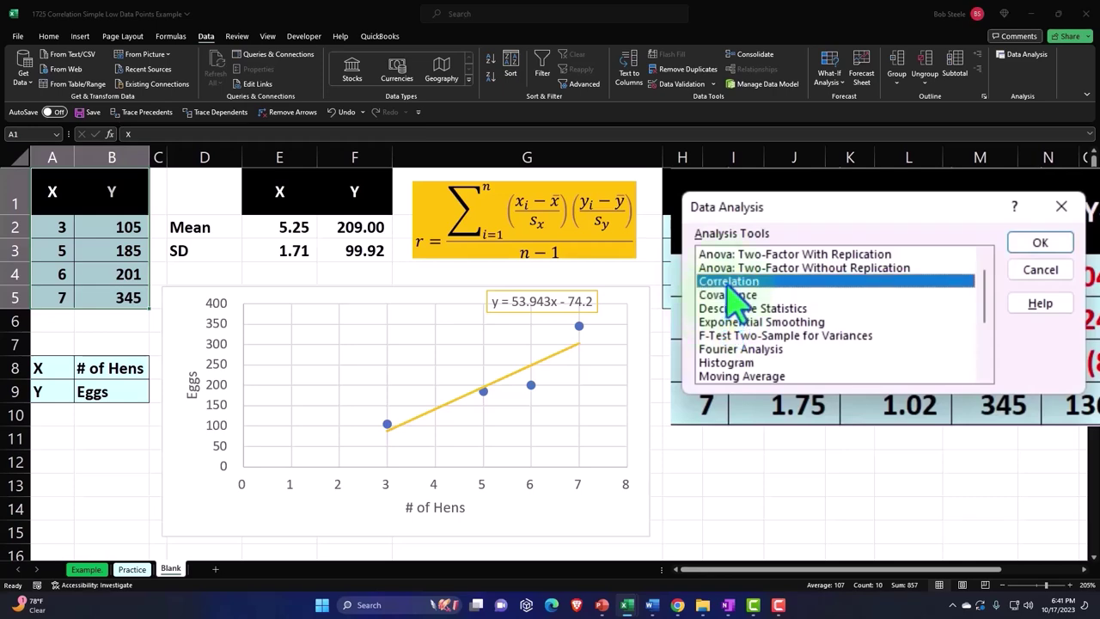
left_click(1036, 245)
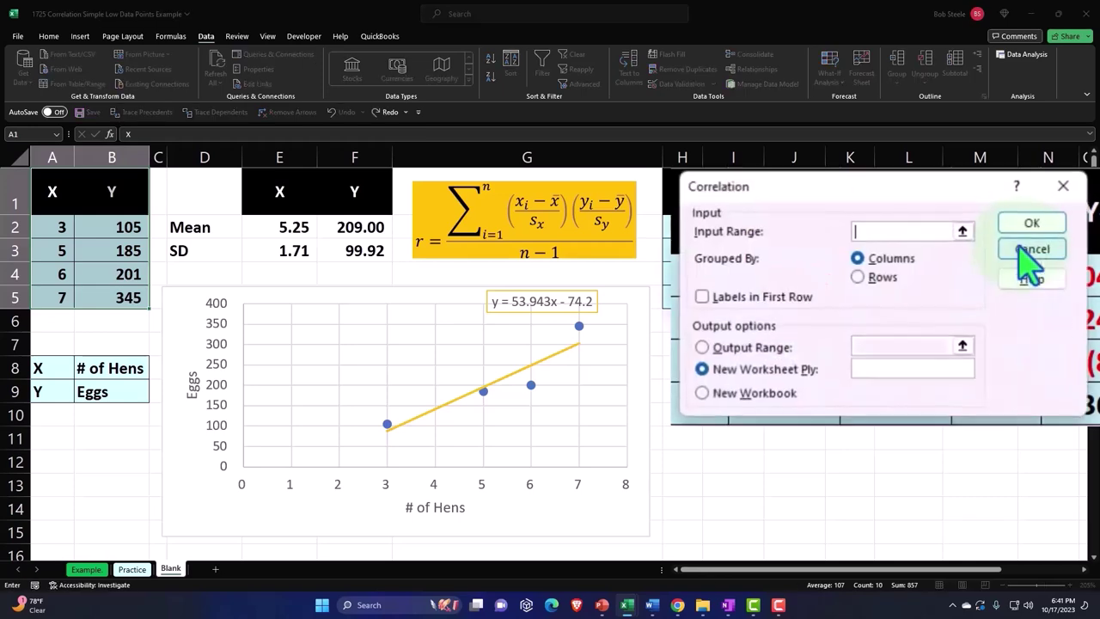
left_click(963, 230)
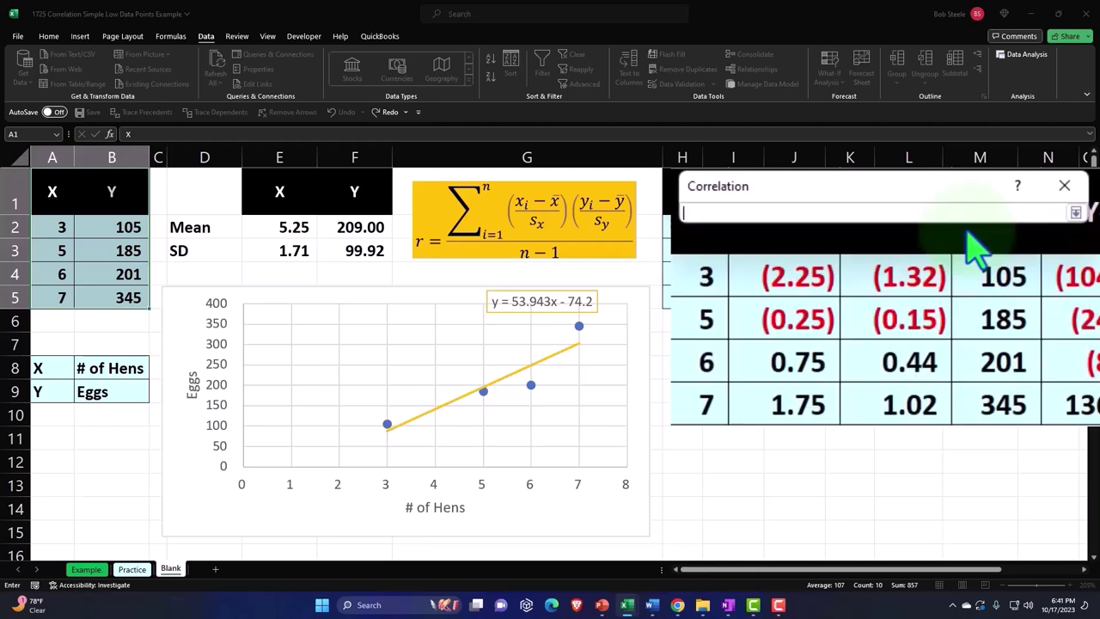
left_click(69, 211)
left_click_drag(69, 210, 101, 292)
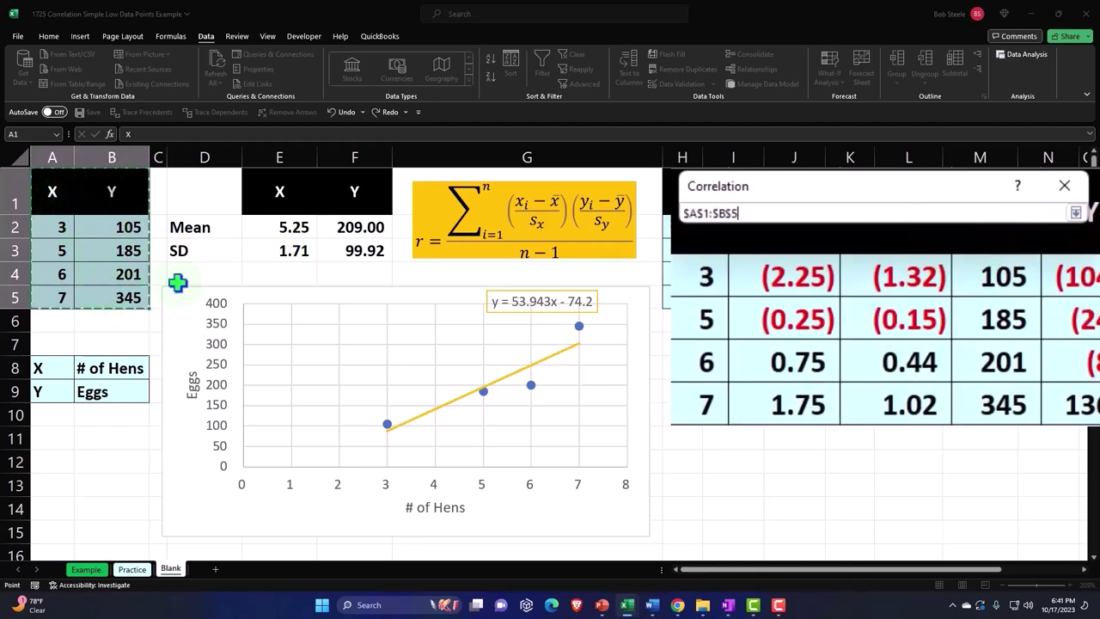
left_click(1075, 212)
left_click(702, 300)
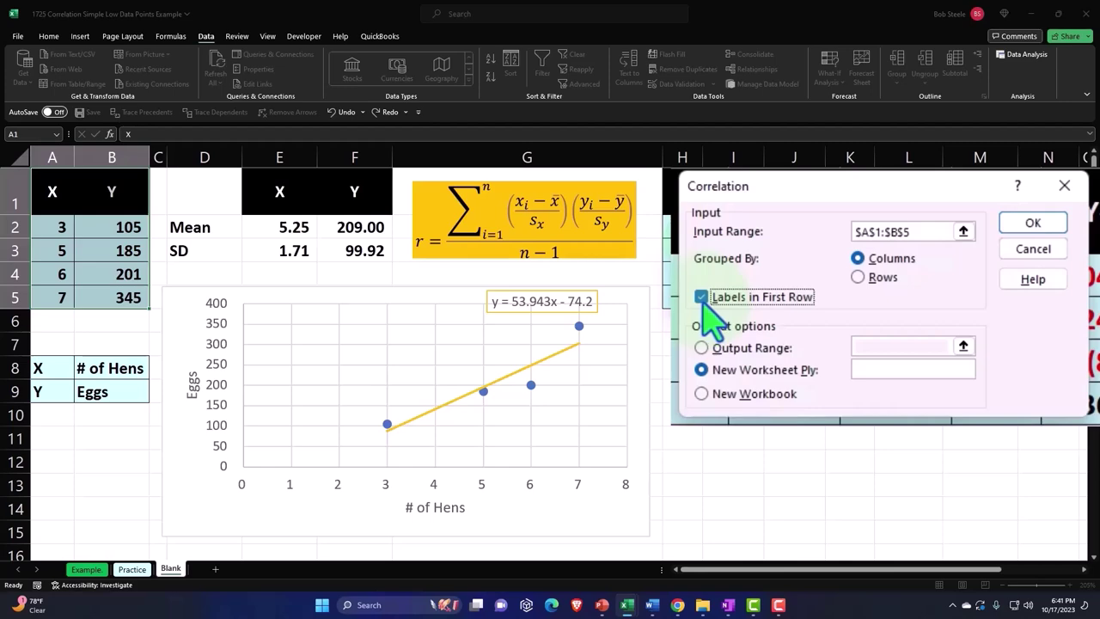
- Output the correlation matrix at cell T1, showing 0.921988
left_click(701, 348)
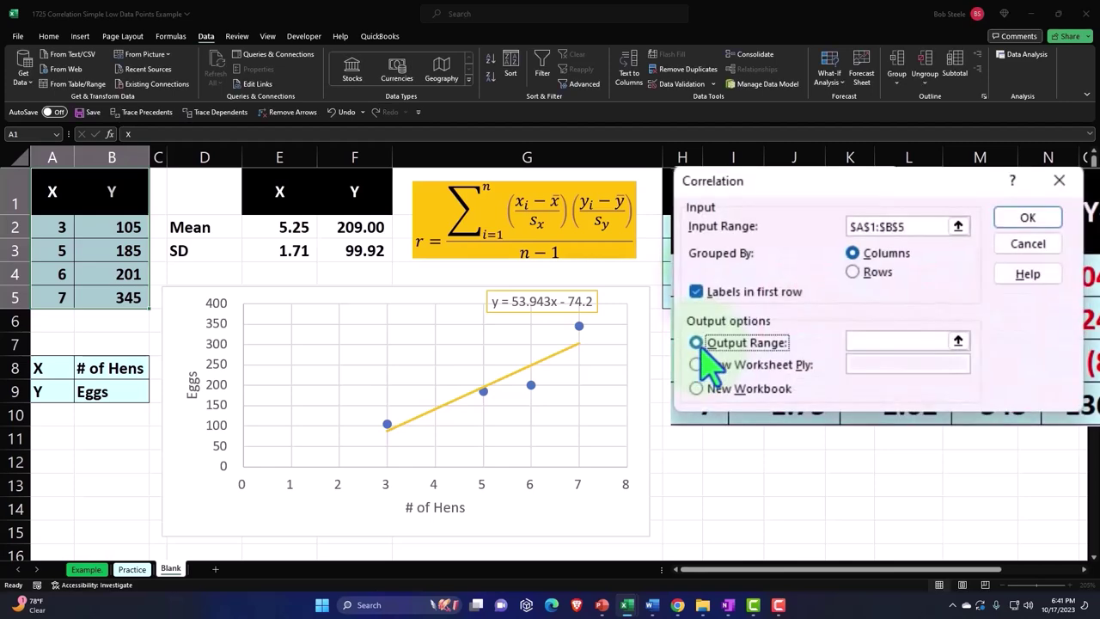
left_click(926, 342)
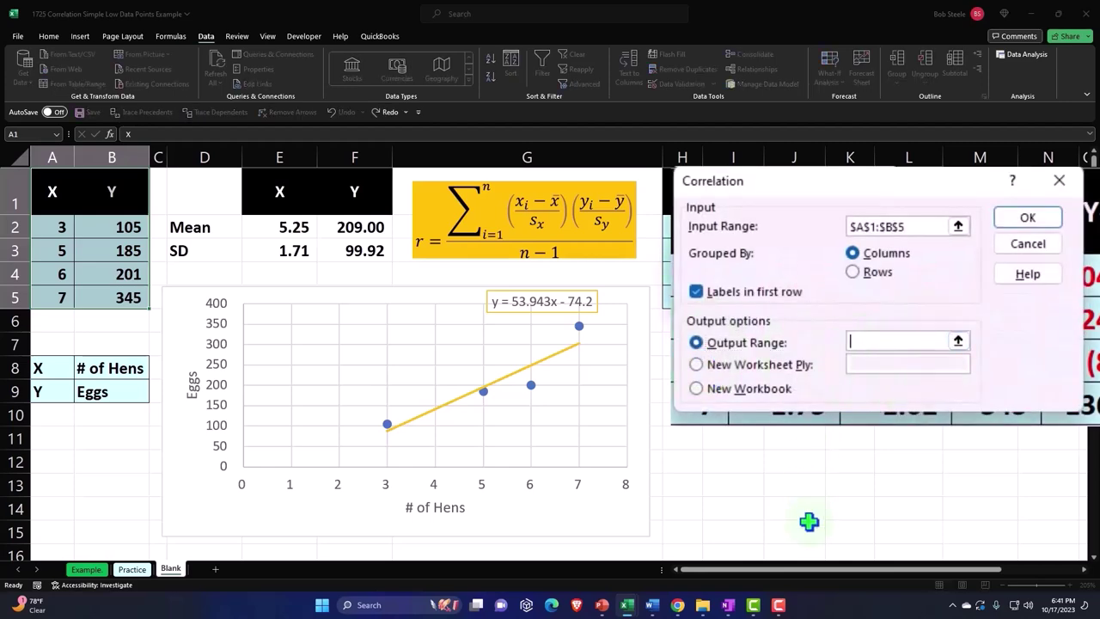
left_click_drag(810, 569, 932, 571)
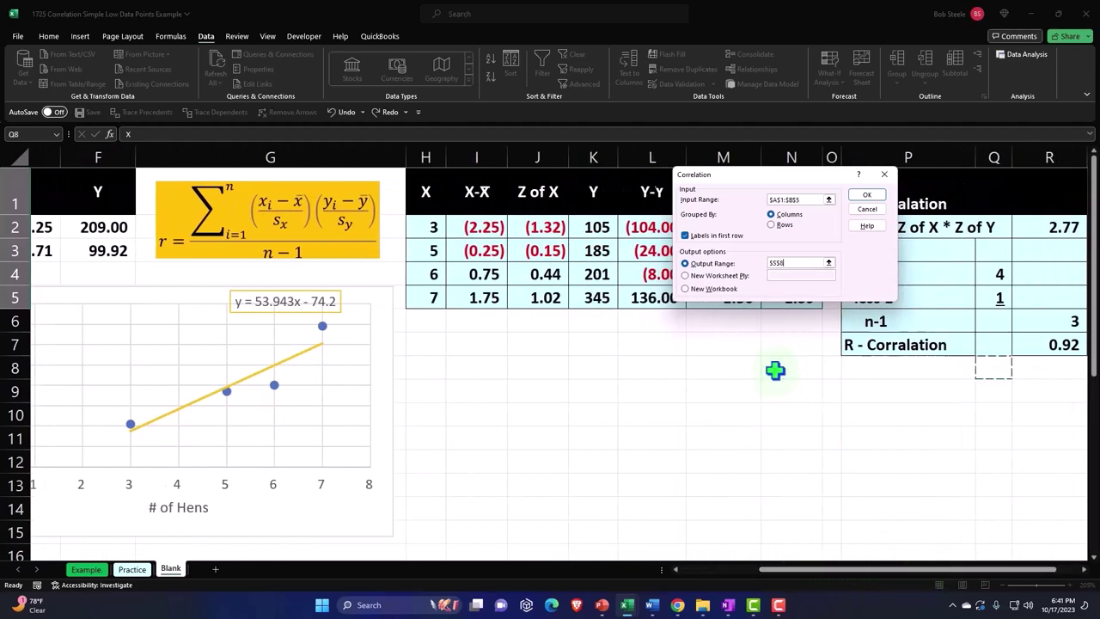
key("Right")
key("Right")
key("Right")
key("Left")
key("Left")
key("Left")
key("Up")
key("Up")
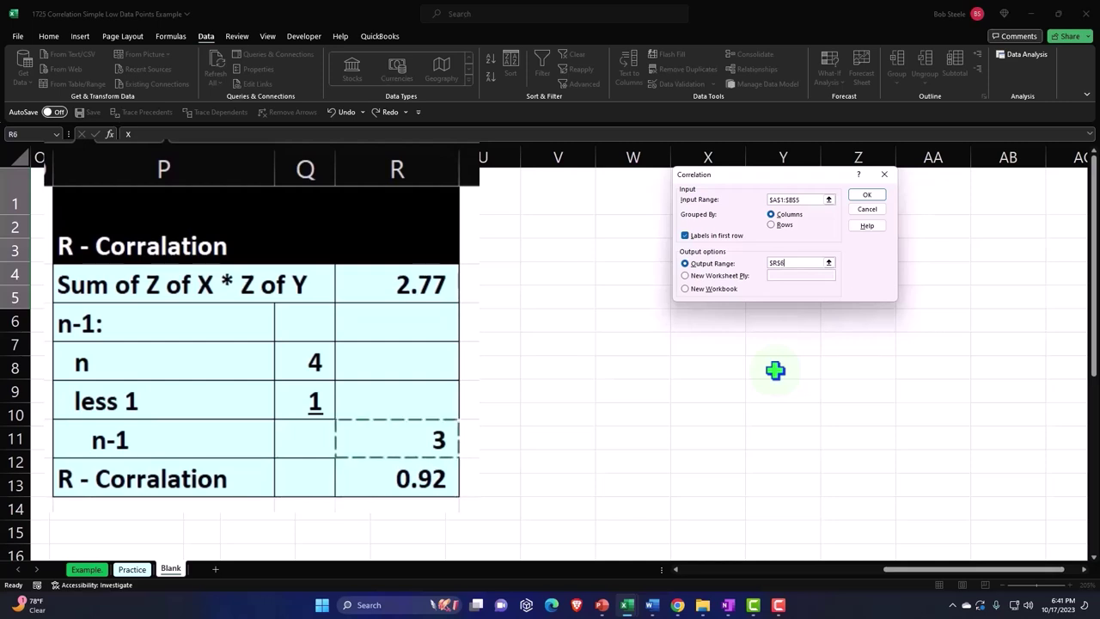
key("Up")
key("Up")
key("Up")
key("Up")
key("Up")
key("Right")
key("Right")
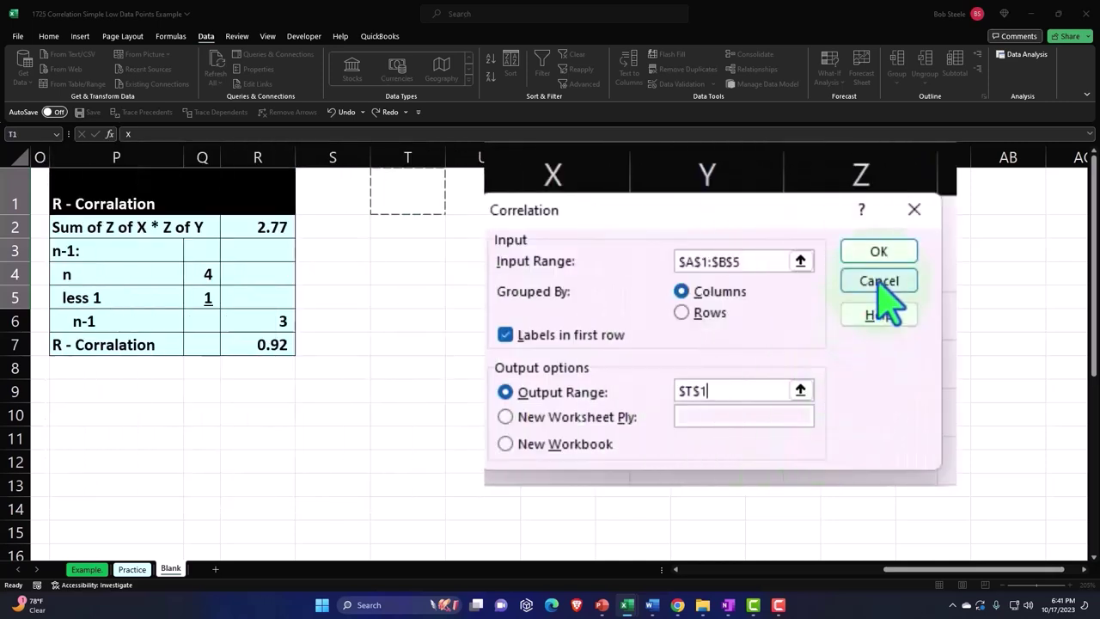
left_click(876, 251)
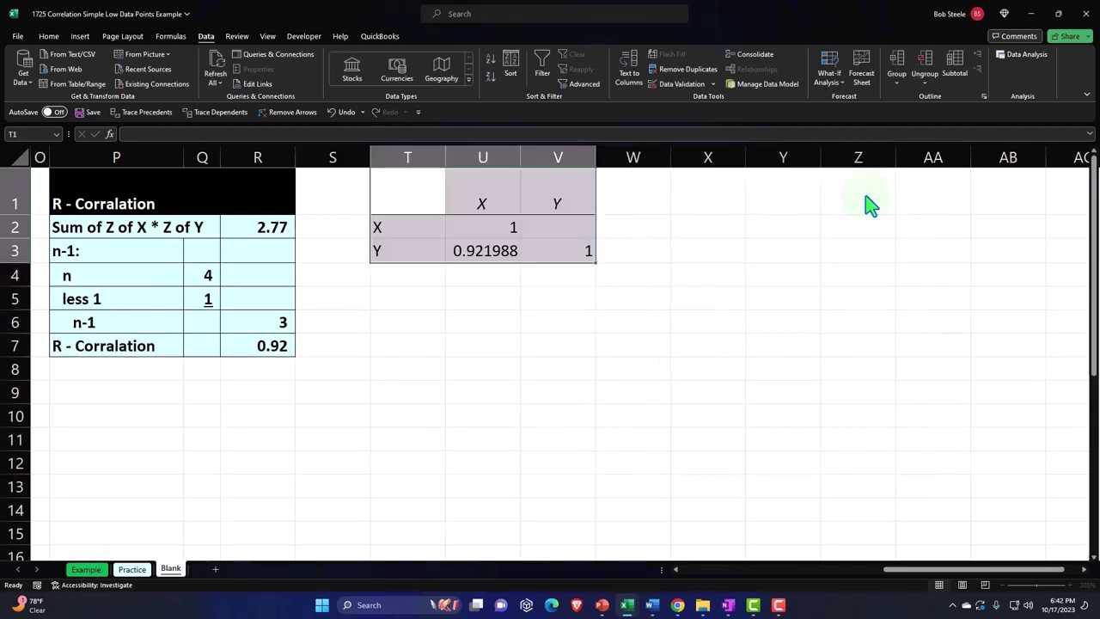
- Fill the correlation matrix header row T1:V1 black
left_click(707, 271)
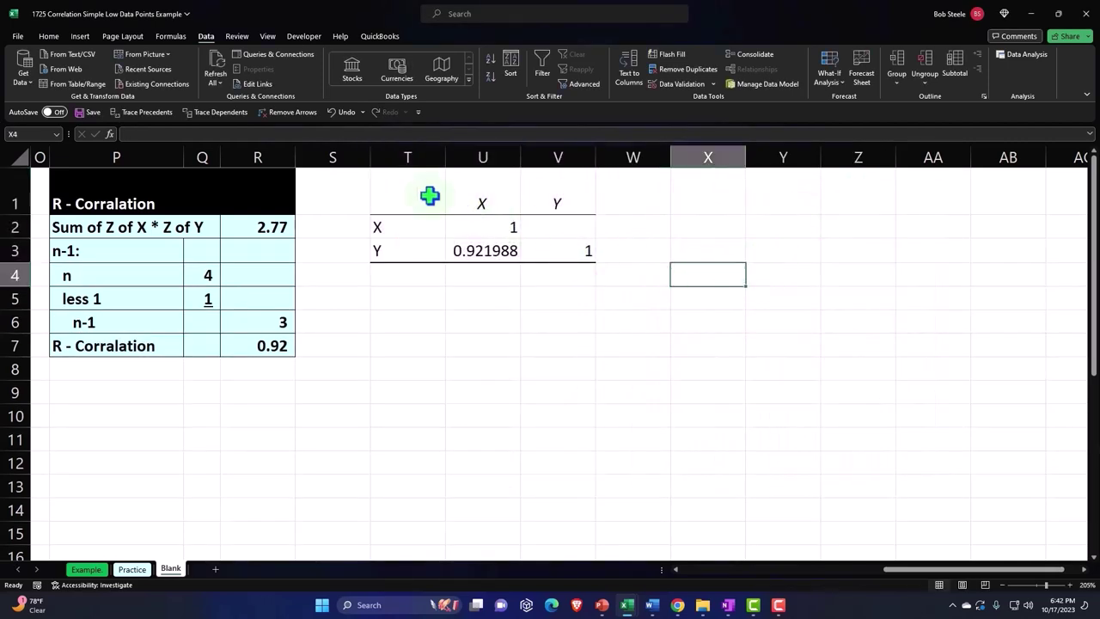
left_click_drag(427, 194, 515, 193)
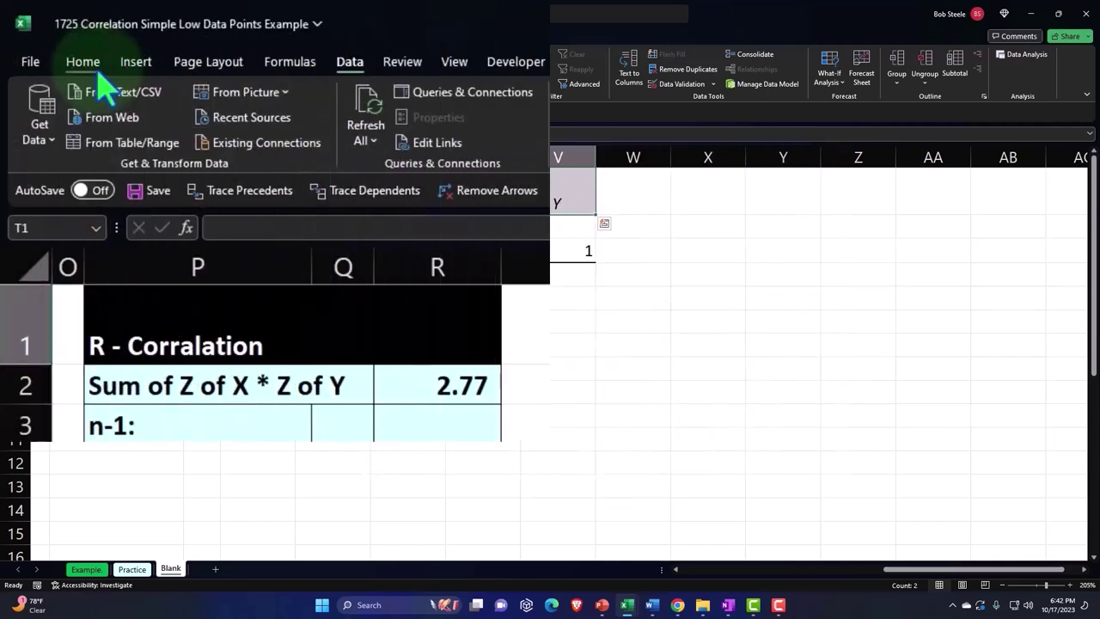
left_click(86, 63)
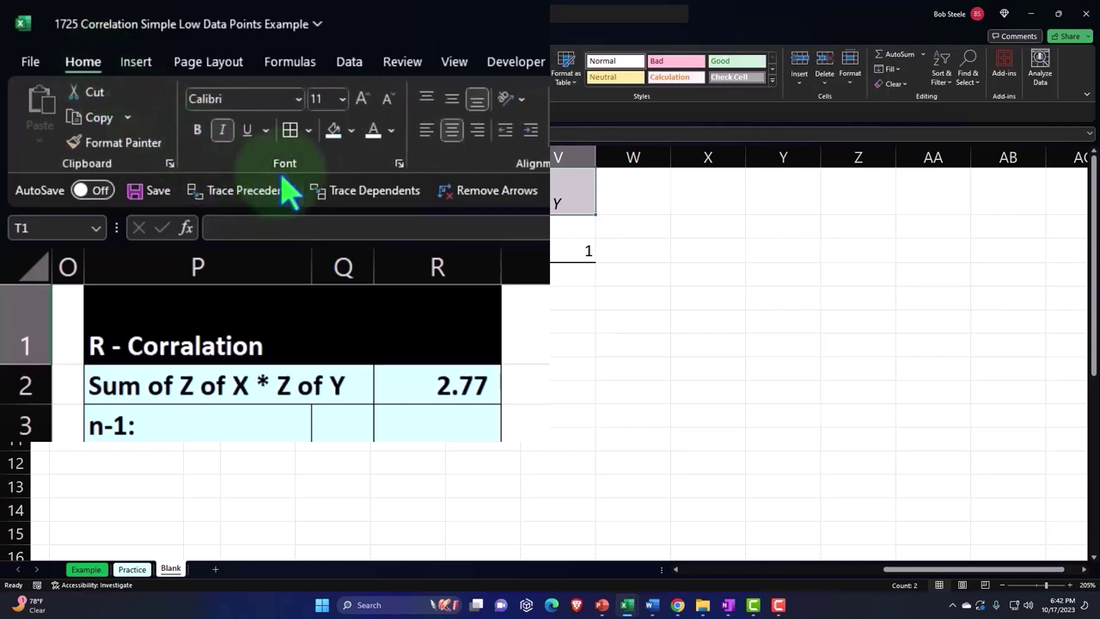
left_click(351, 130)
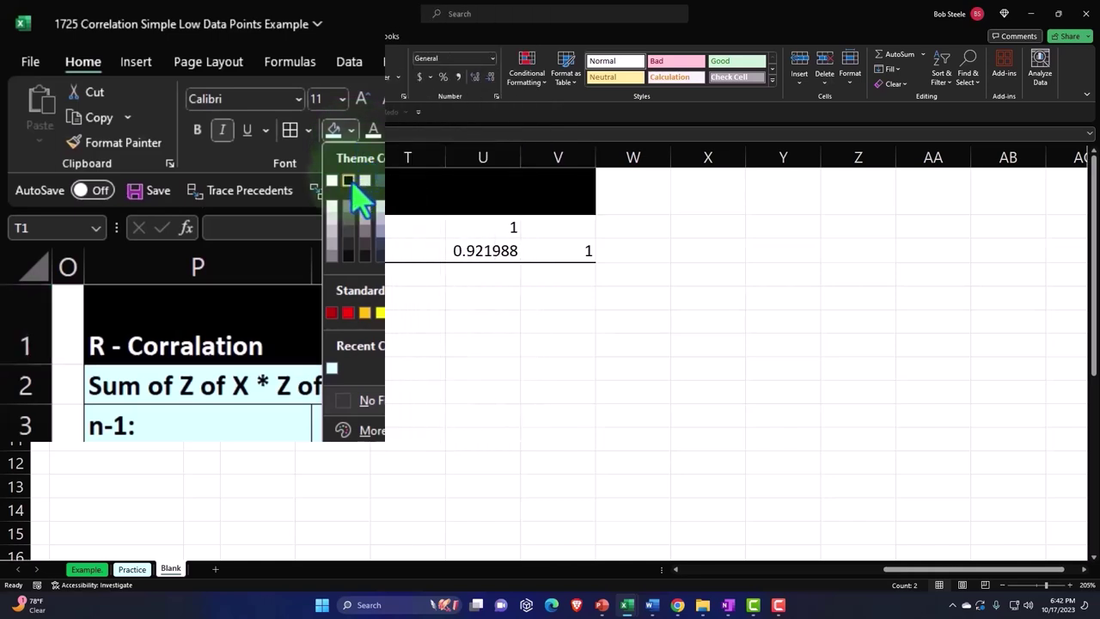
left_click(352, 179)
- Fill the correlation matrix body T2:V3 light cyan
left_click(220, 77)
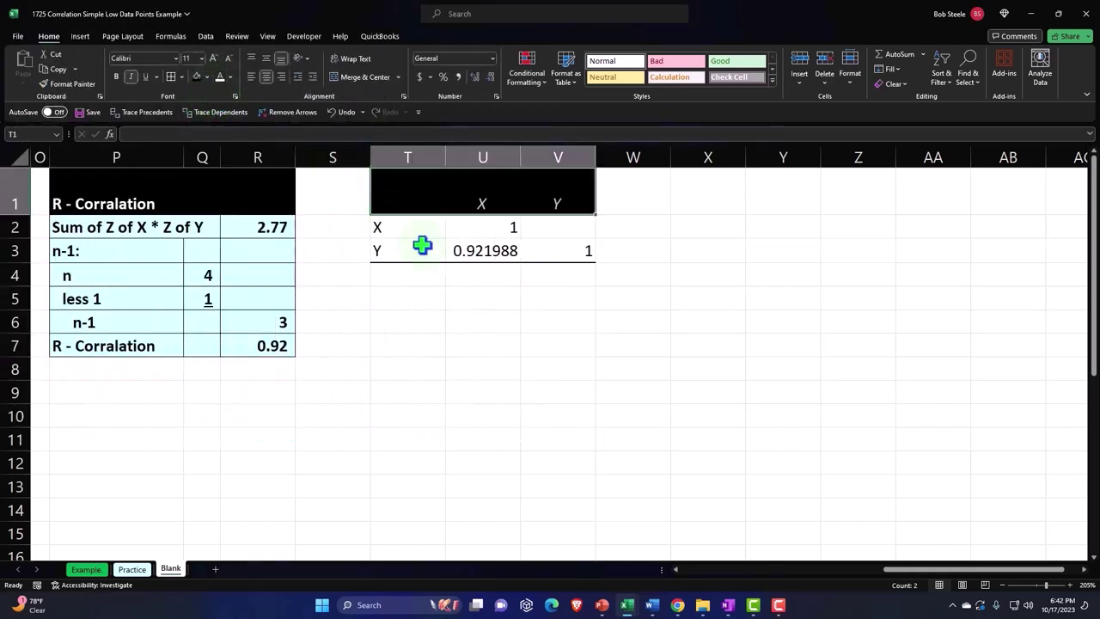
left_click_drag(422, 226, 558, 250)
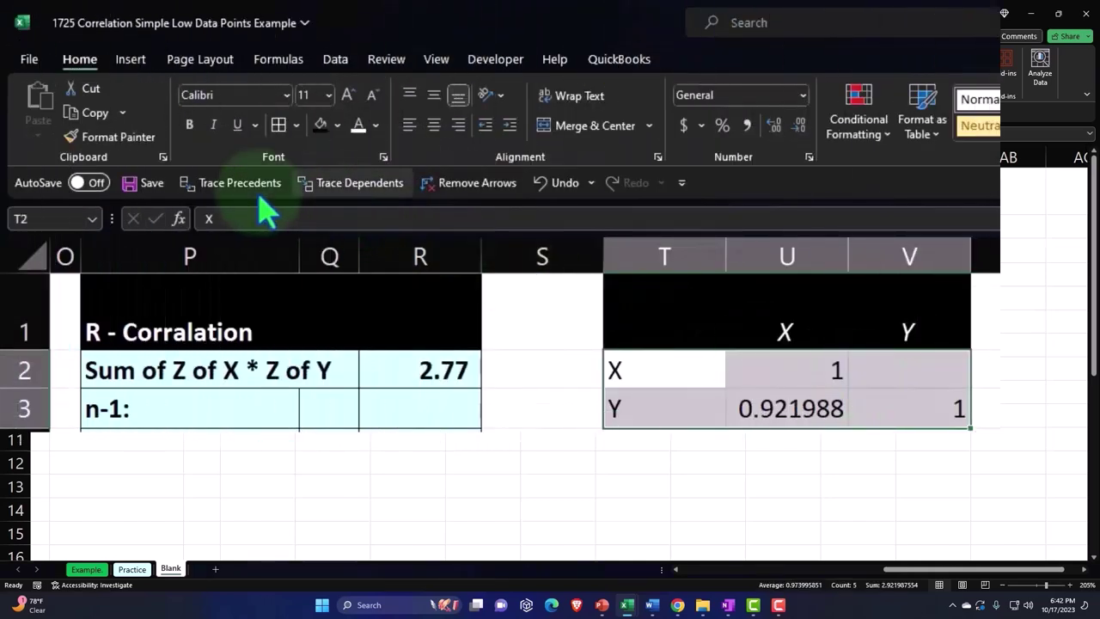
left_click(337, 126)
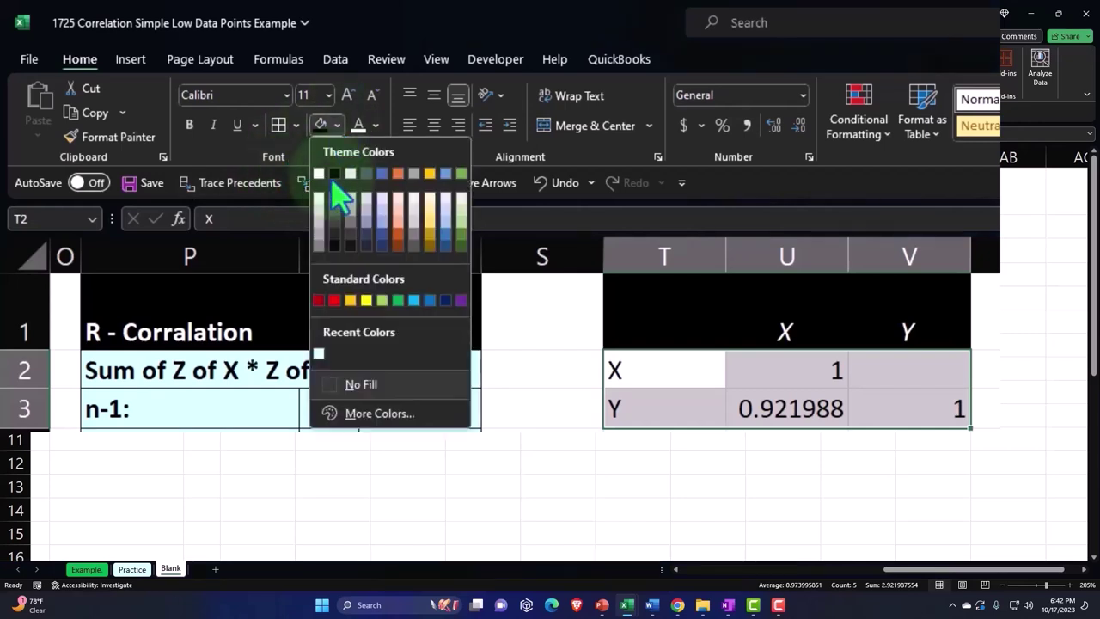
left_click(319, 347)
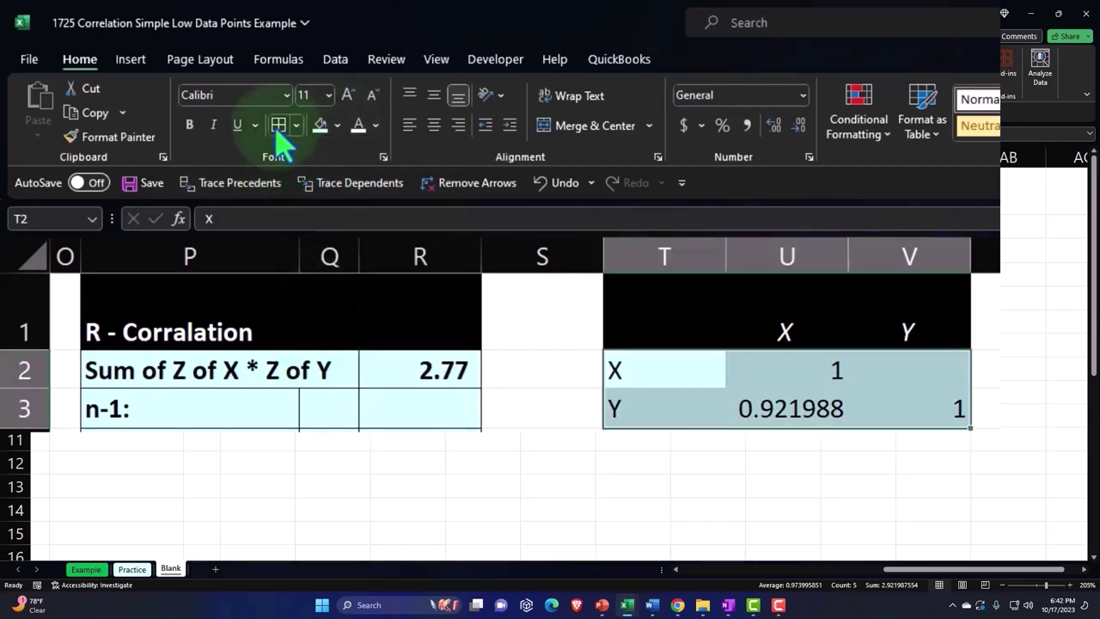
- Compare the U3 correlation with the manual value in R7, then narrow column S to a thin gap
left_click(765, 415)
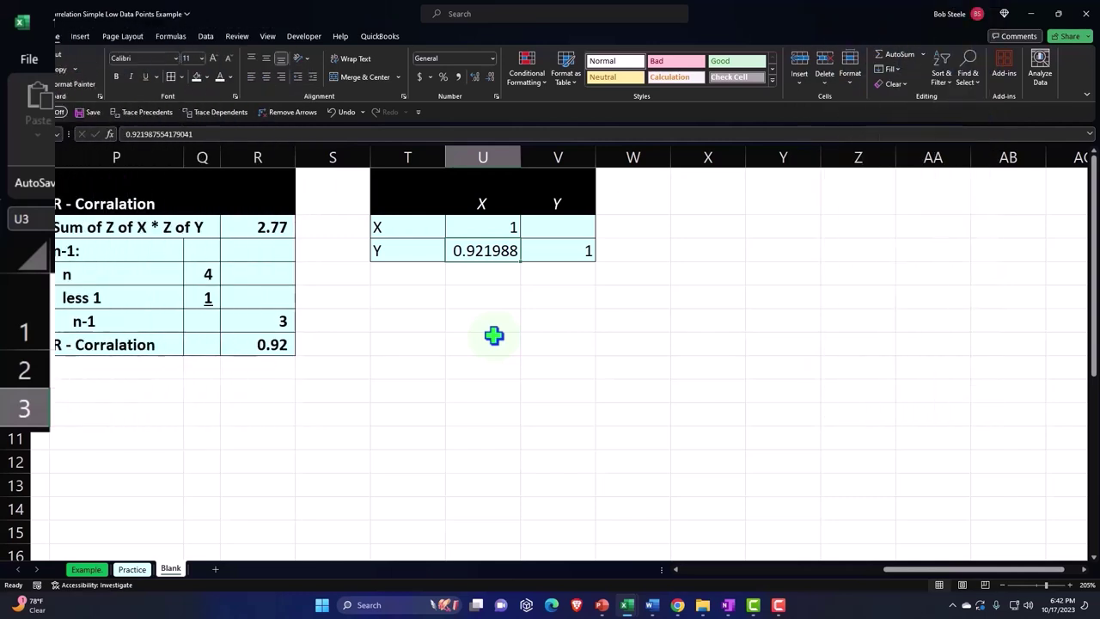
left_click(482, 205)
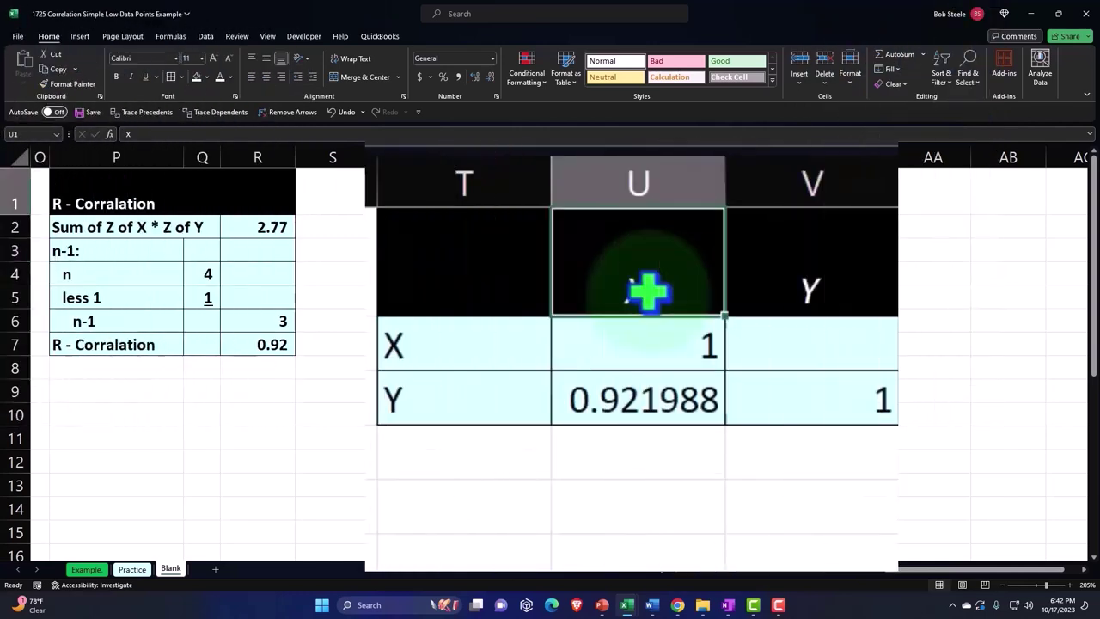
left_click(600, 400)
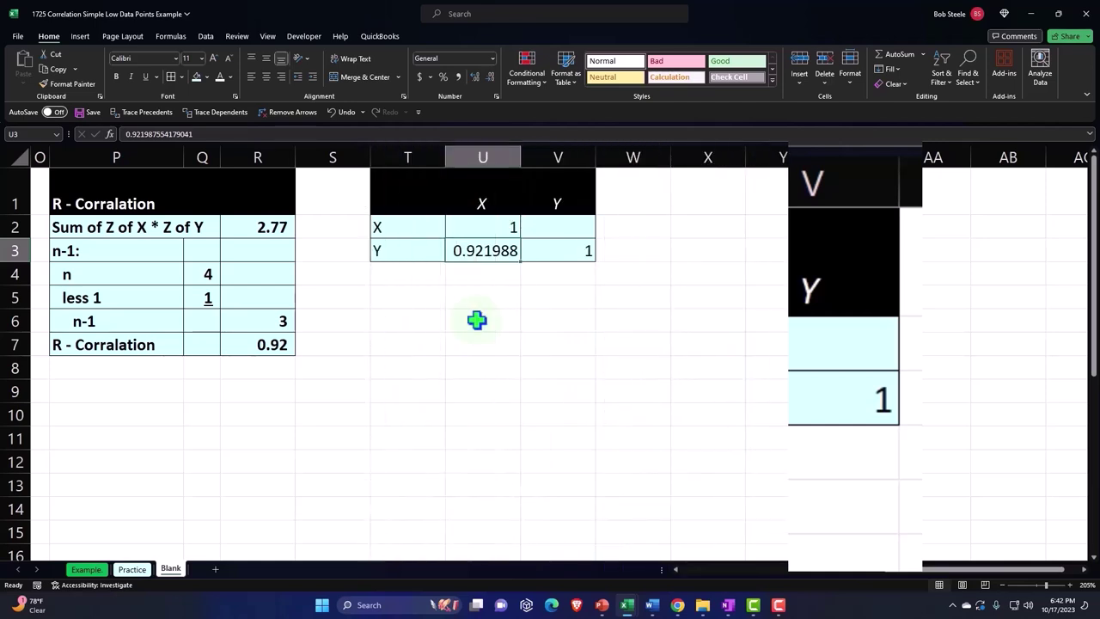
left_click(266, 345)
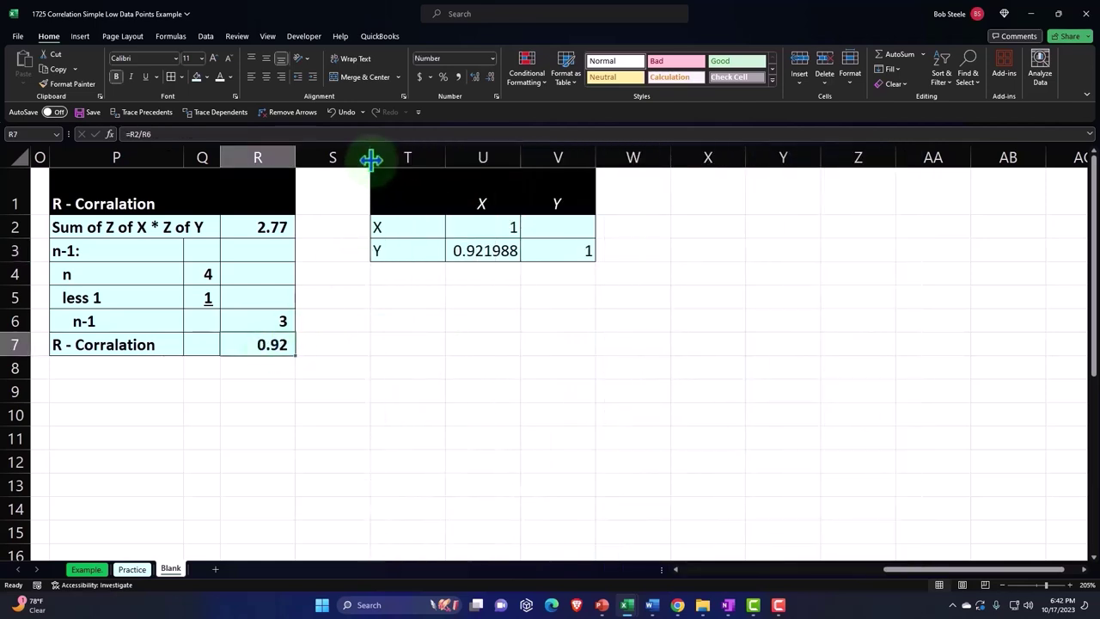
left_click_drag(370, 157, 308, 158)
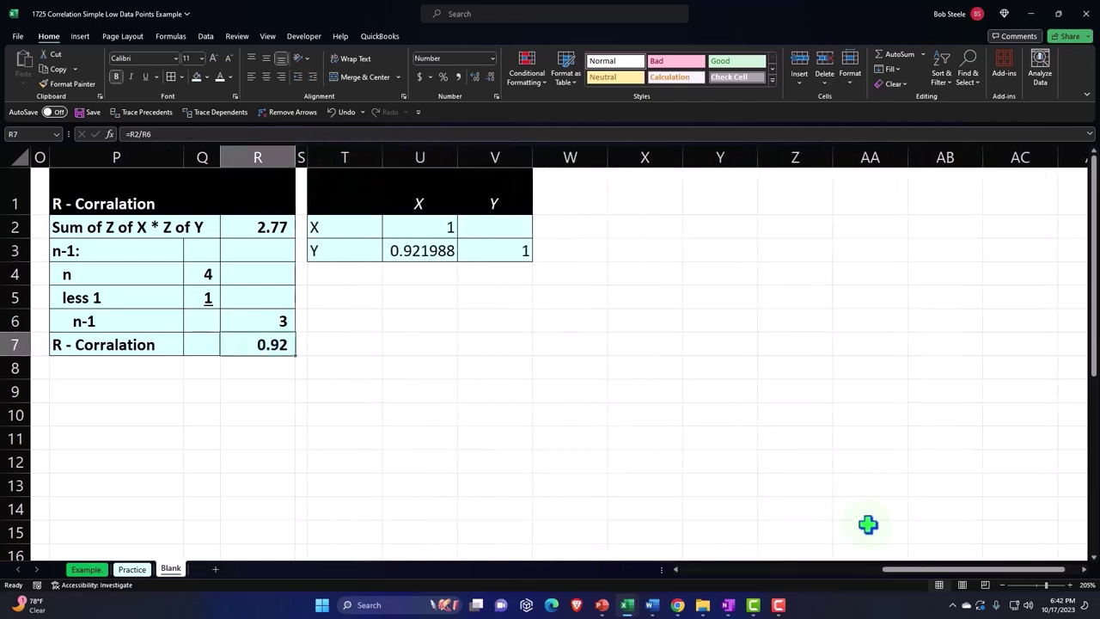
left_click_drag(901, 571, 633, 589)
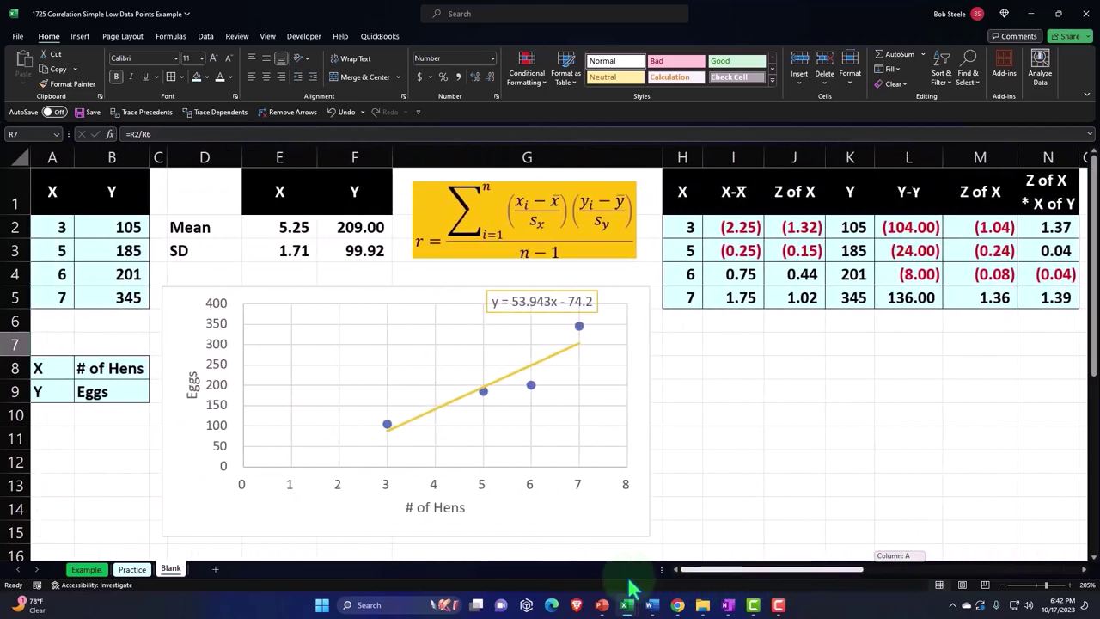
- With the X and Y data in A1:B5 selected, open the Data Analysis tool list
left_click_drag(55, 195, 106, 292)
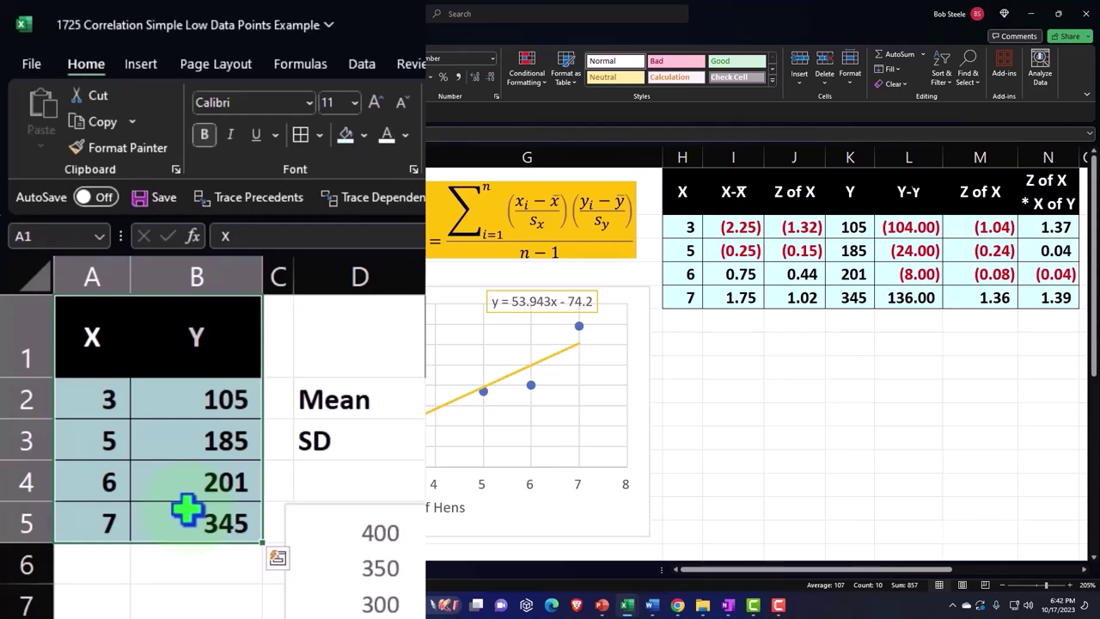
left_click(362, 68)
left_click(1024, 58)
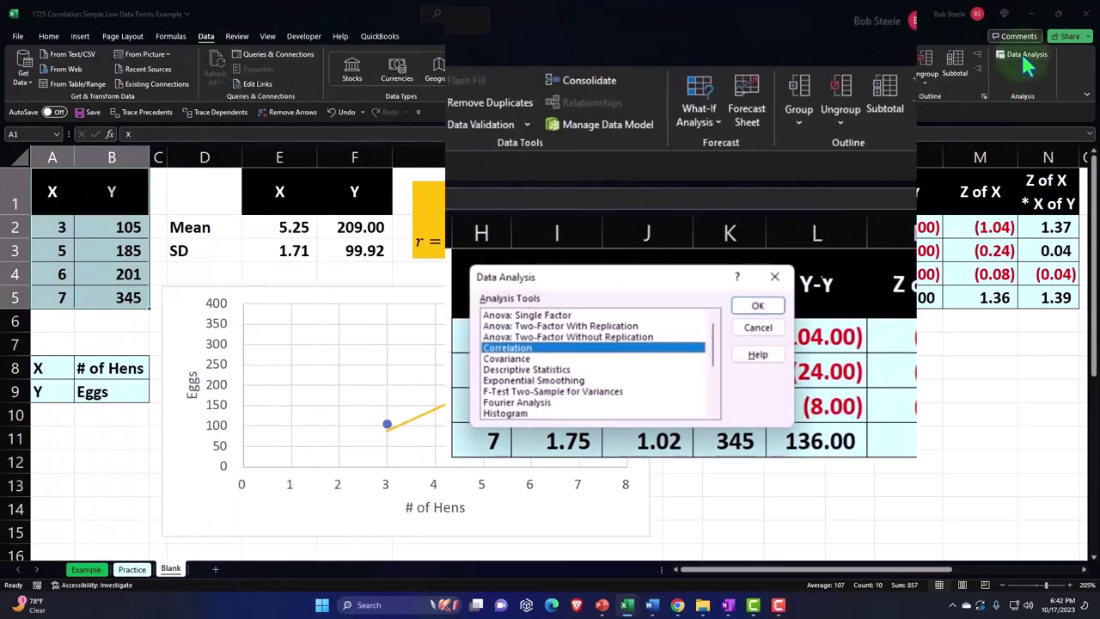
- Start Descriptive Statistics with input range $A$1:$B$5, including the labels
left_click(547, 371)
left_click(760, 305)
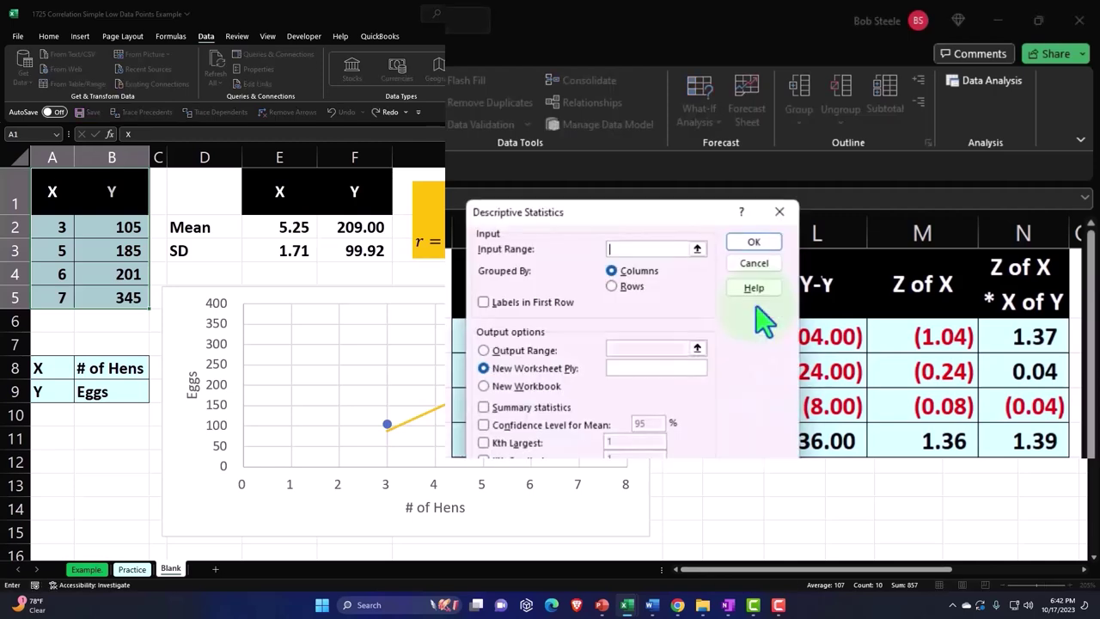
left_click(697, 249)
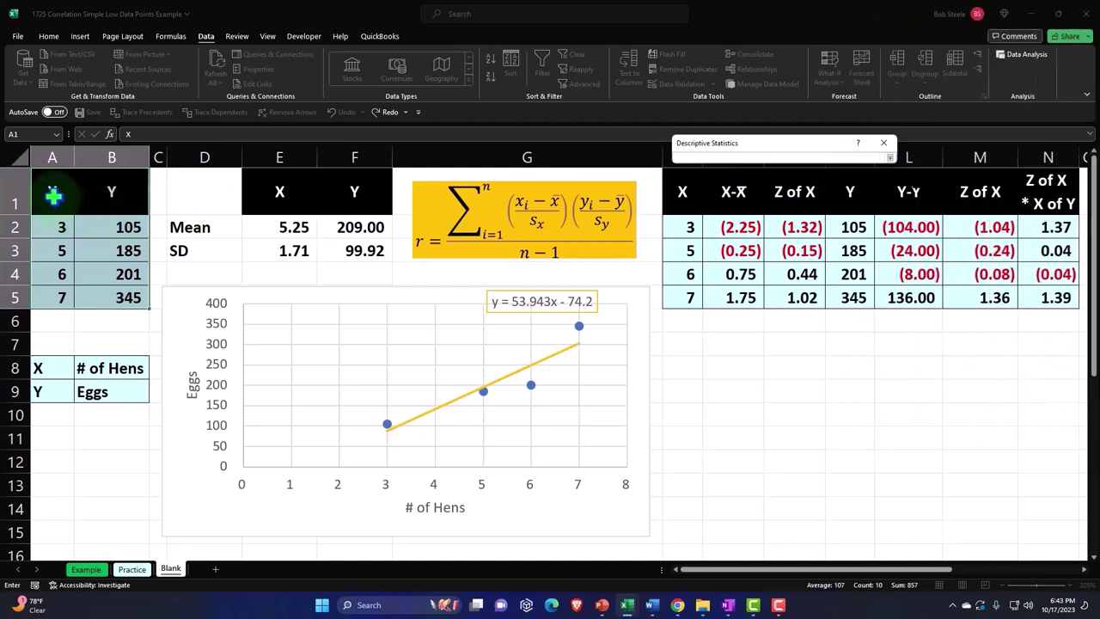
left_click_drag(52, 196, 100, 289)
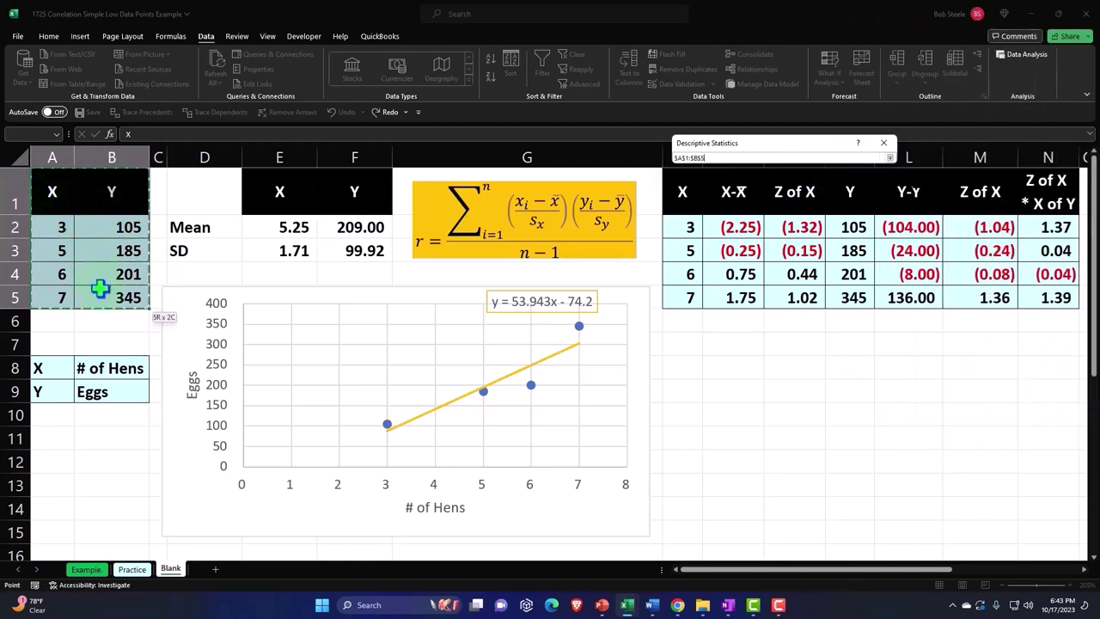
left_click(890, 158)
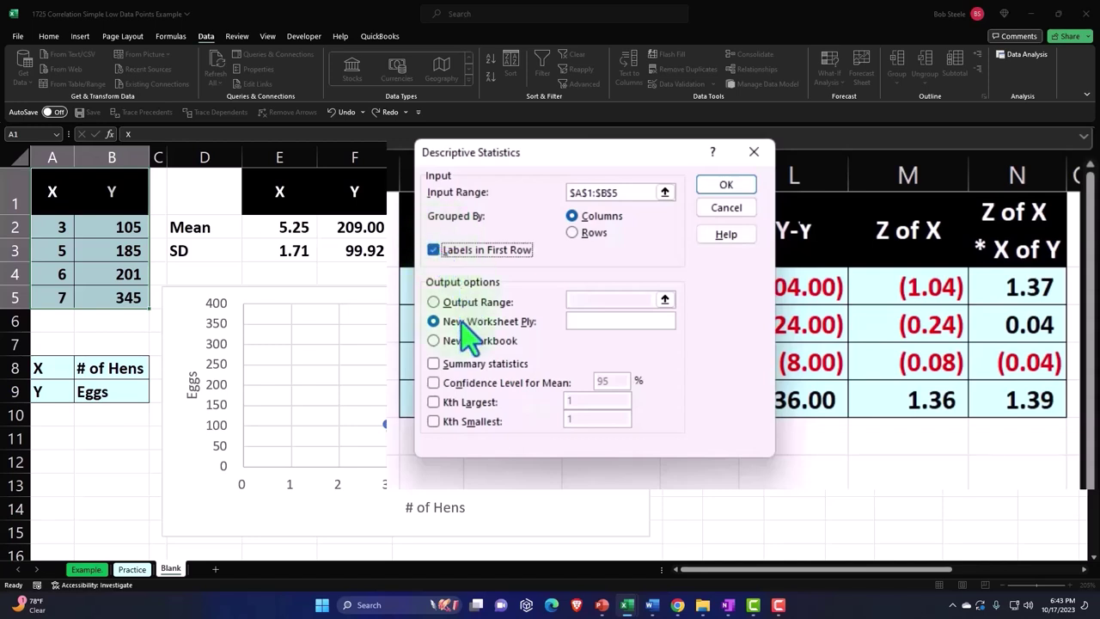
- Turn on summary statistics and the 95% confidence level, and send the output to $X$1
left_click(432, 365)
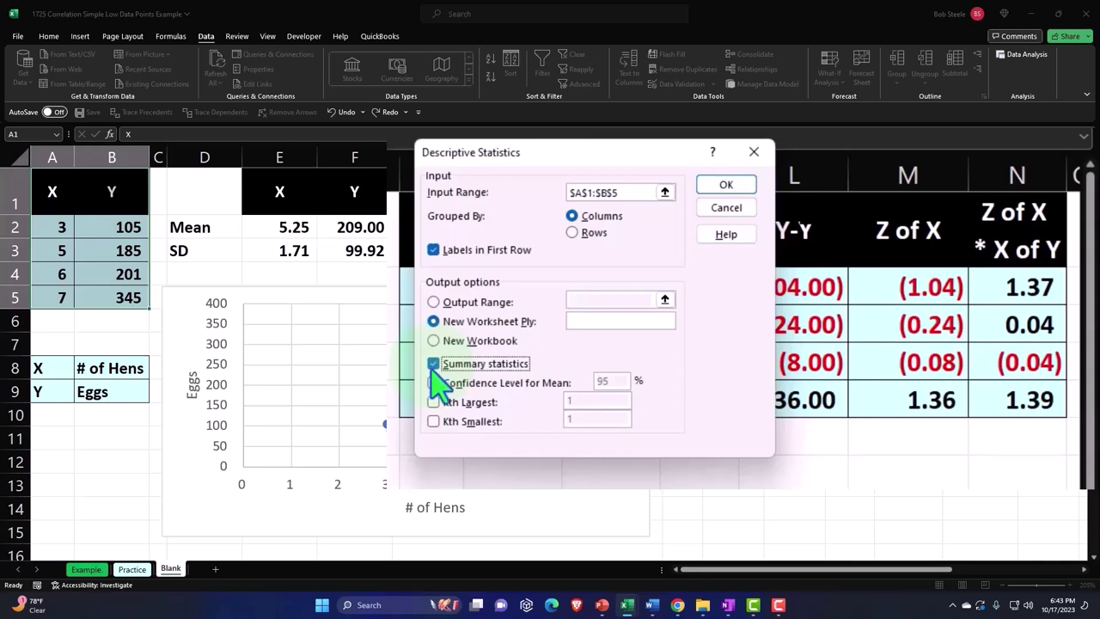
left_click(434, 385)
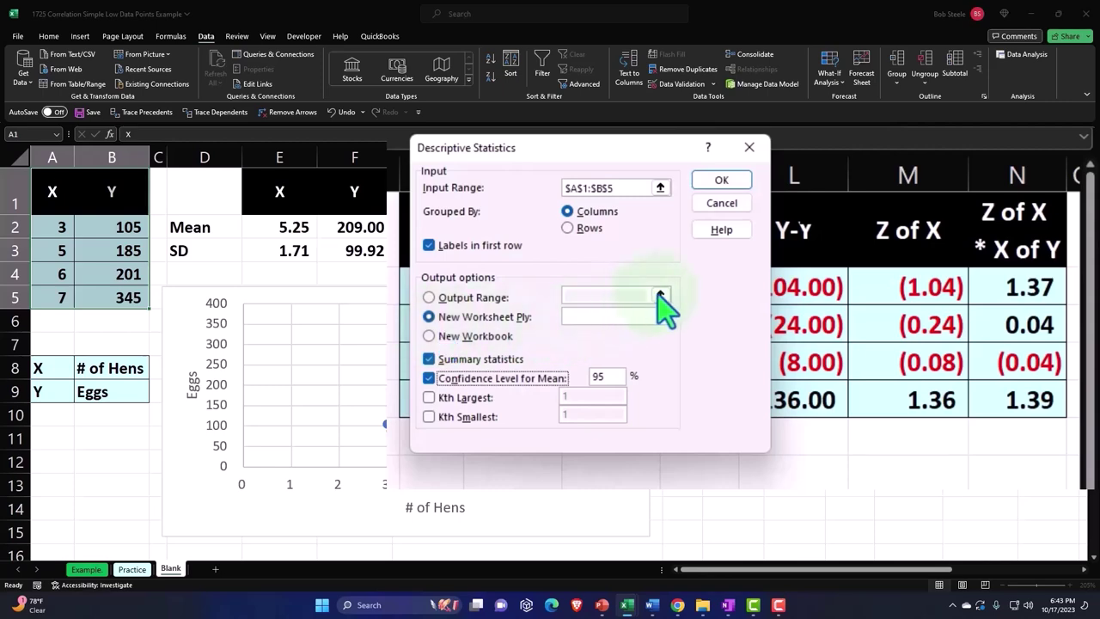
left_click(429, 297)
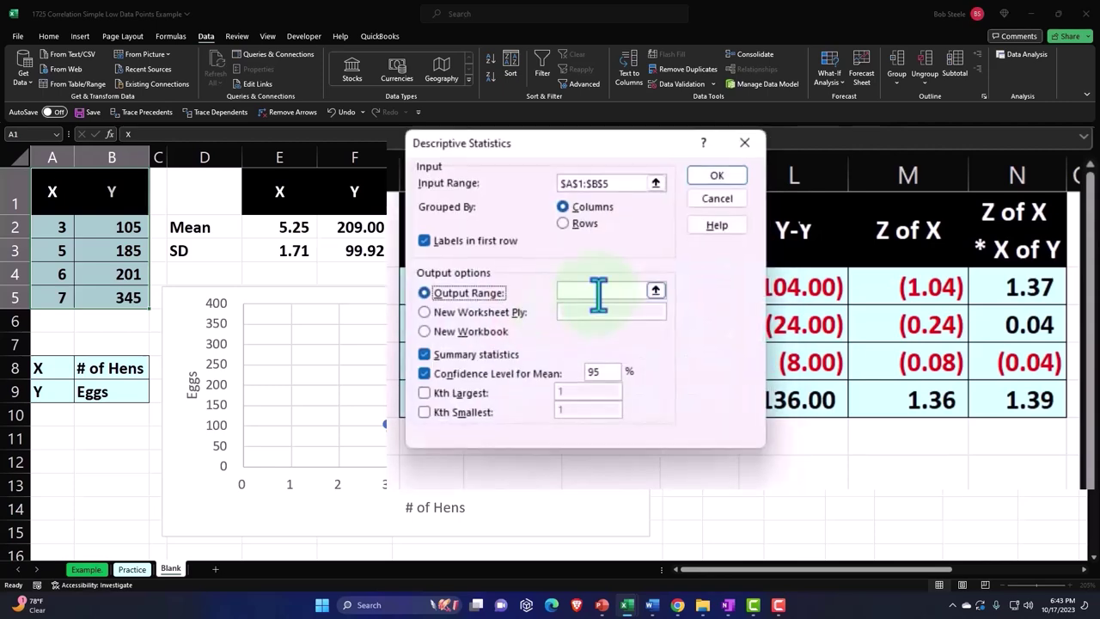
left_click(599, 292)
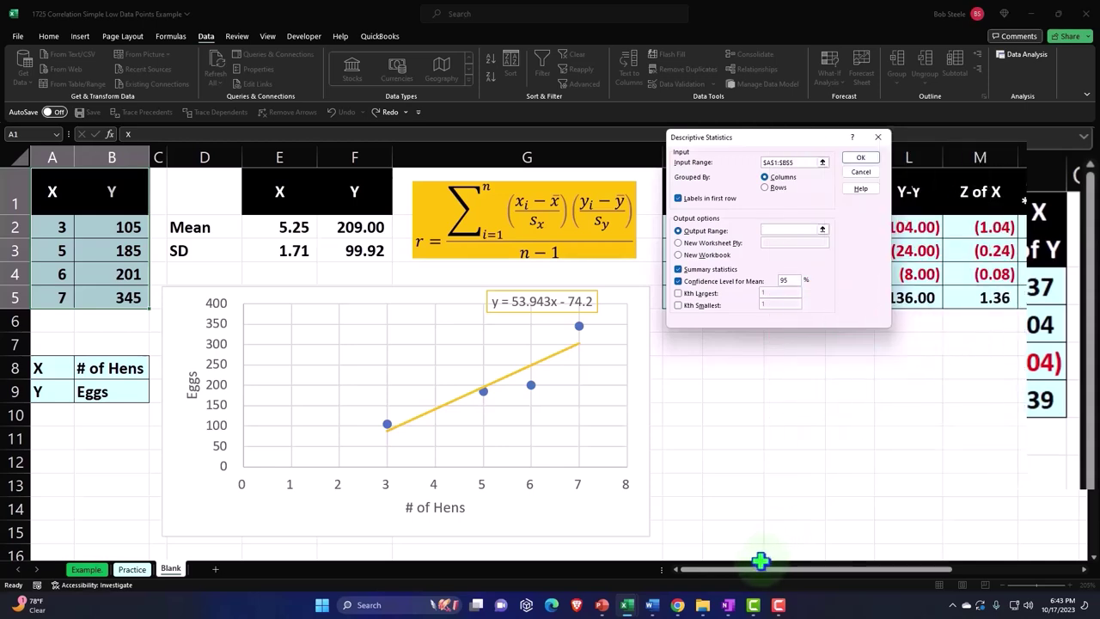
left_click_drag(762, 569, 940, 581)
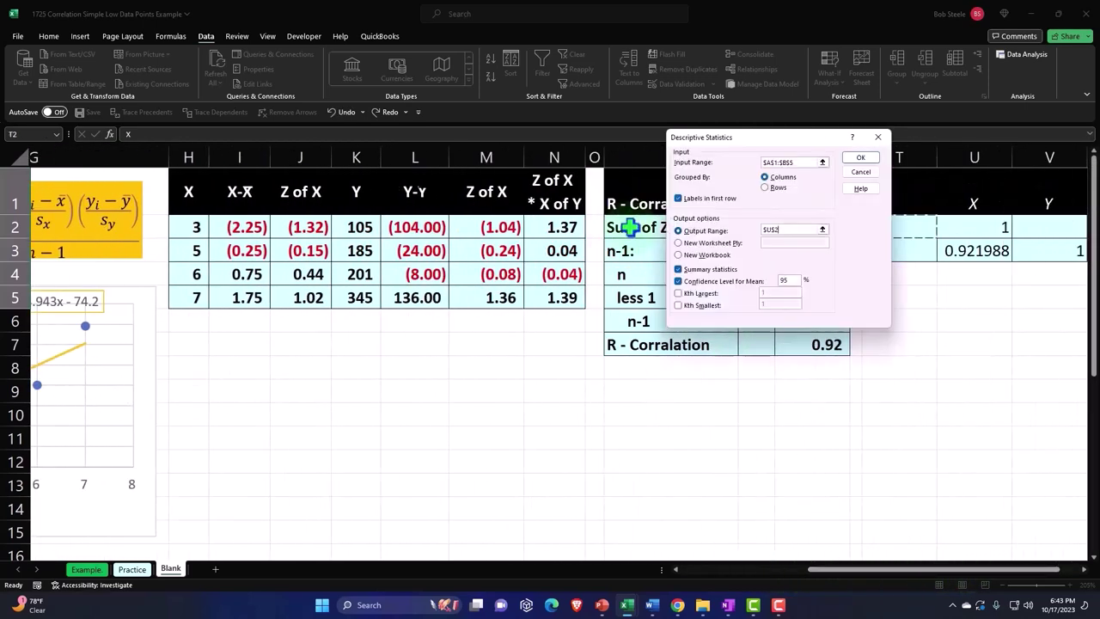
key("Right")
key("Right")
key("Right")
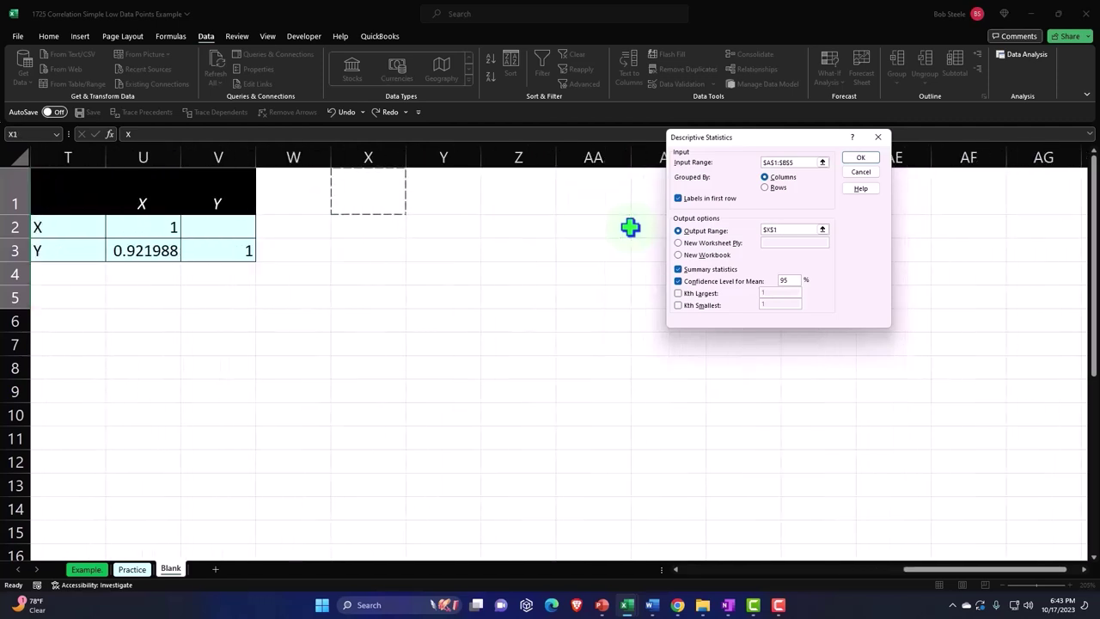
- Generate the Descriptive Statistics output, widen column X and narrow column W
left_click(856, 160)
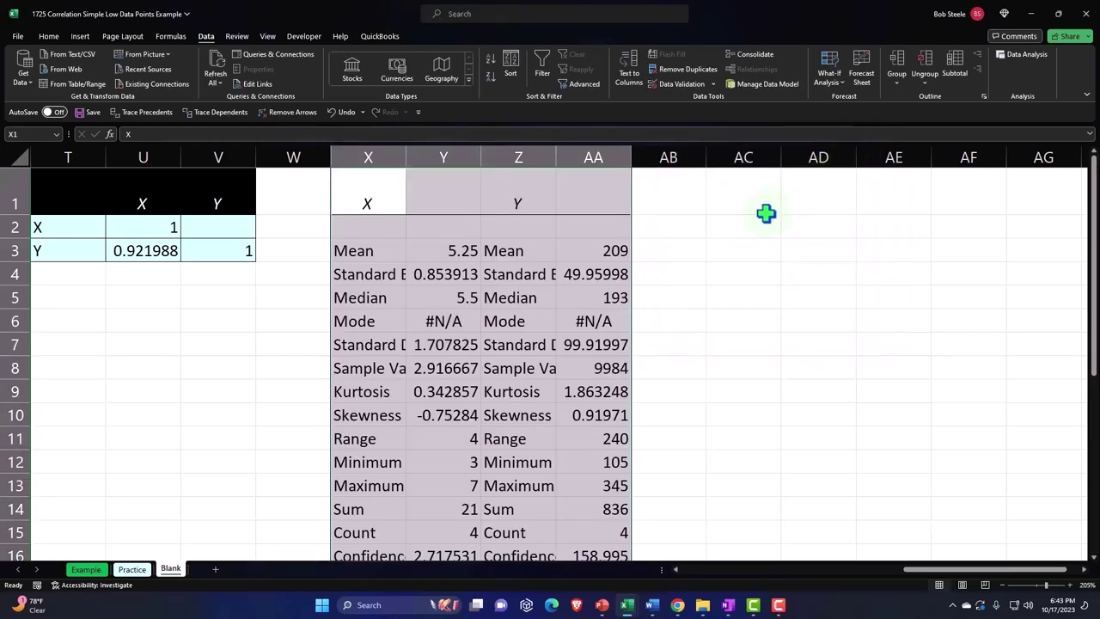
left_click(739, 249)
left_click(443, 250)
left_click_drag(404, 156, 503, 157)
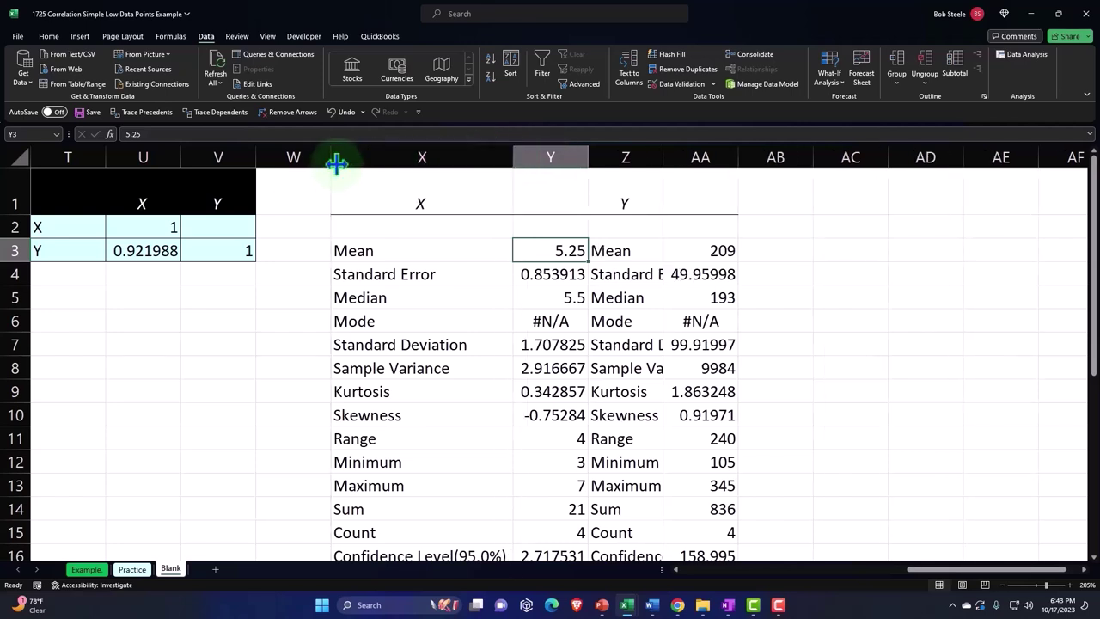
left_click_drag(331, 156, 276, 155)
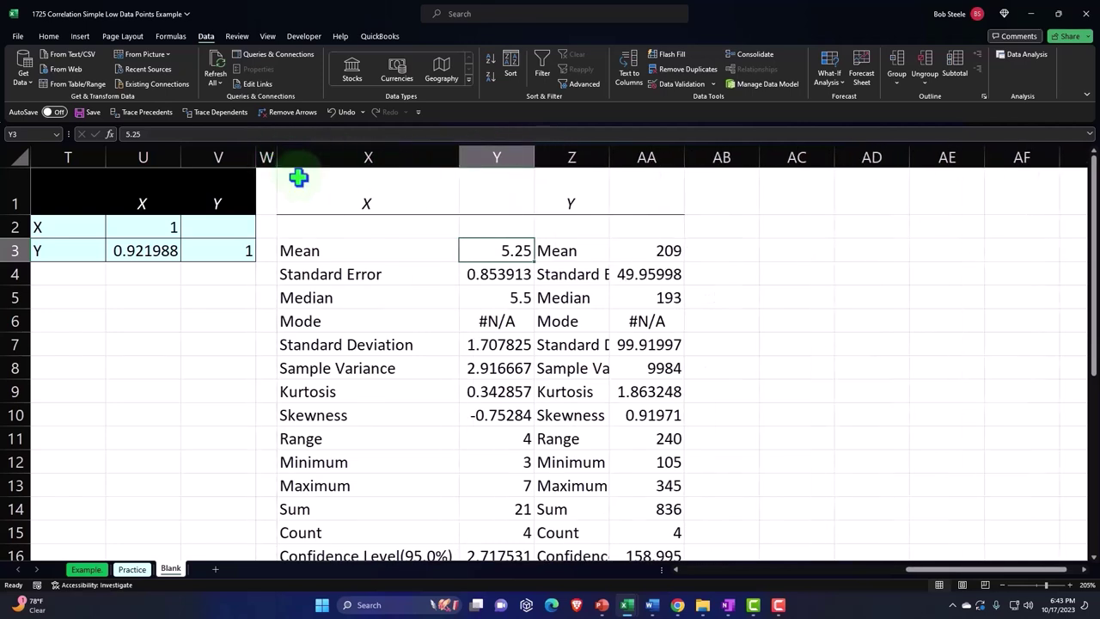
- Review the statistic labels from Mean down to Count, then the X Standard Error value
left_click(342, 250)
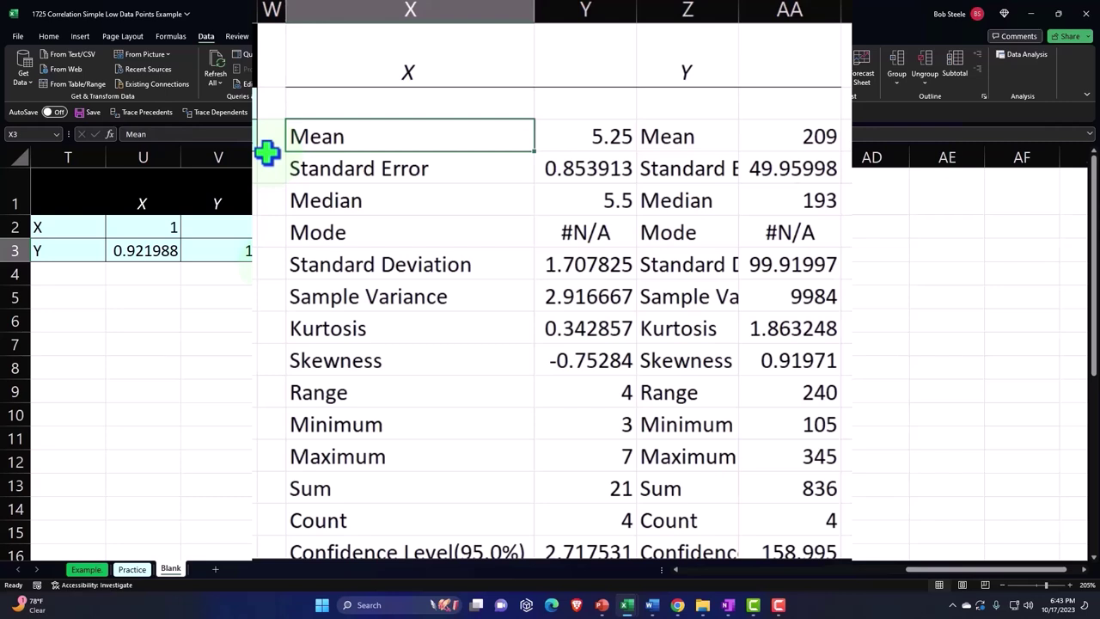
key("Down")
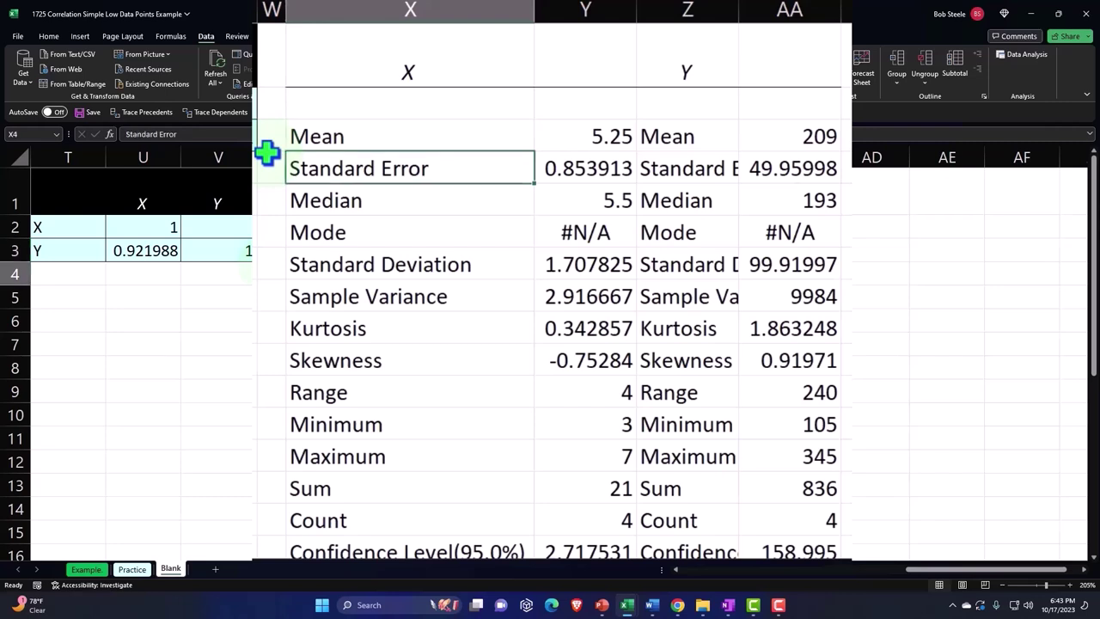
key("Down")
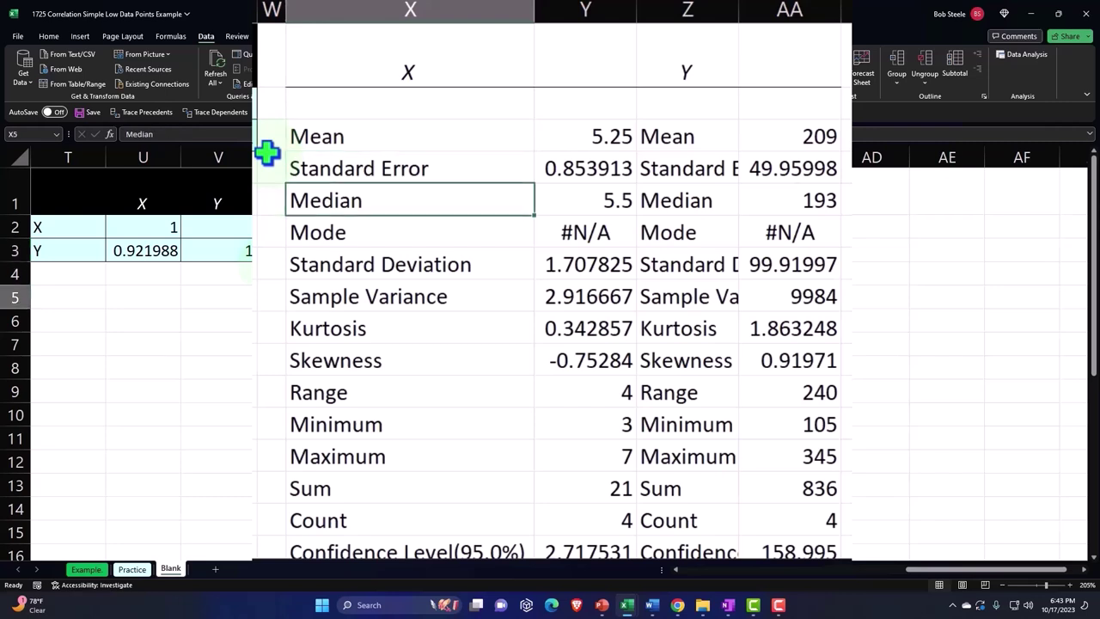
key("Down")
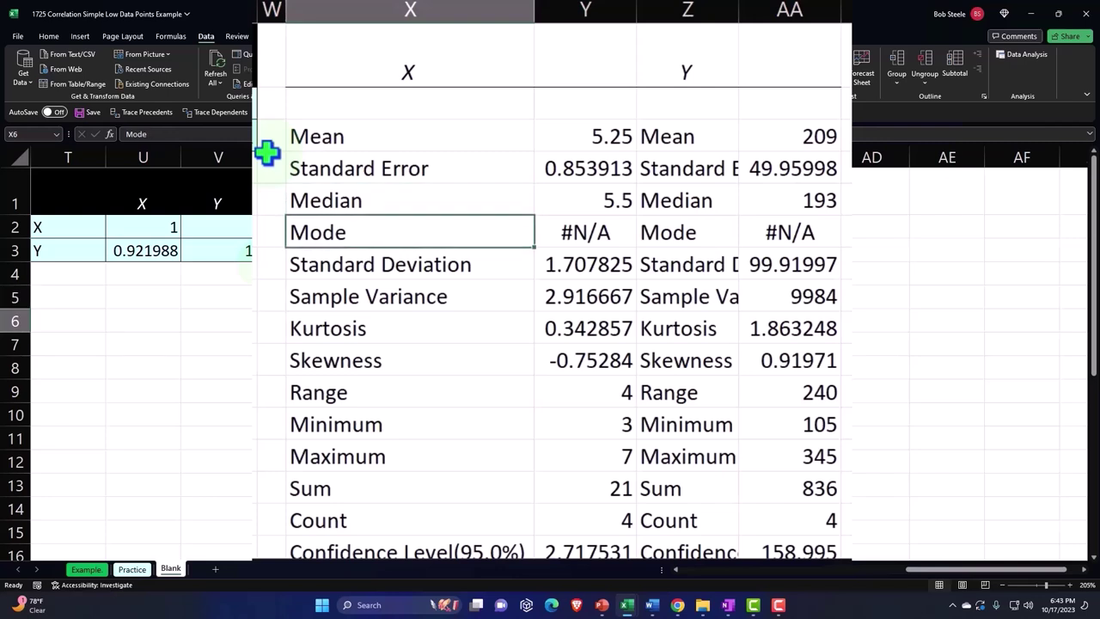
key("Down")
key("Down")
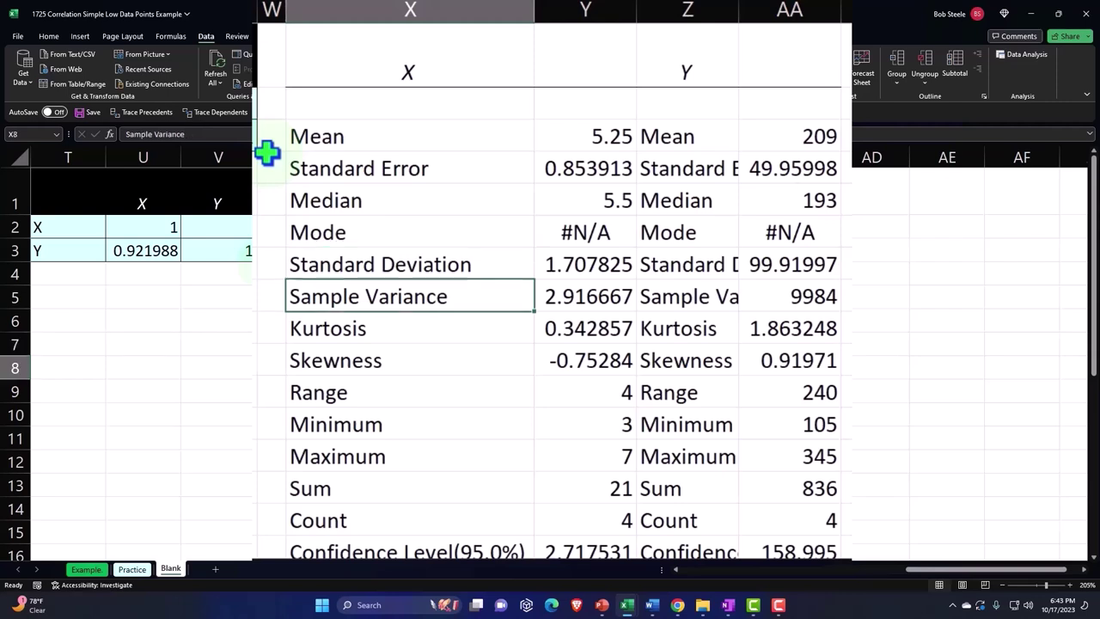
key("Down")
key("Down")
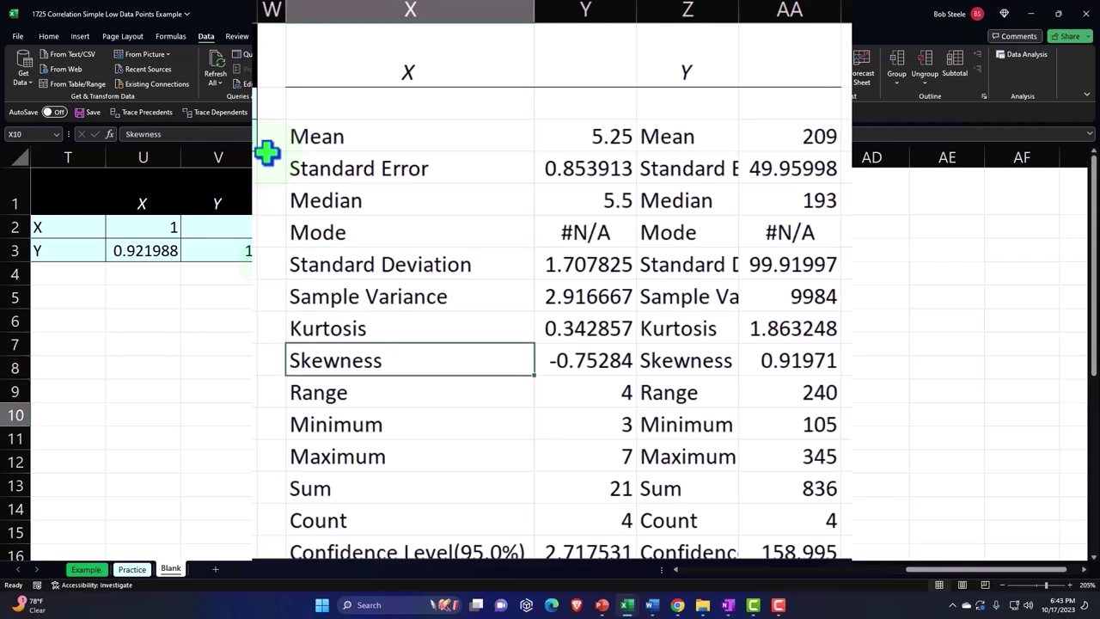
key("Down")
key("Down")
scroll(266, 152, "down", 1)
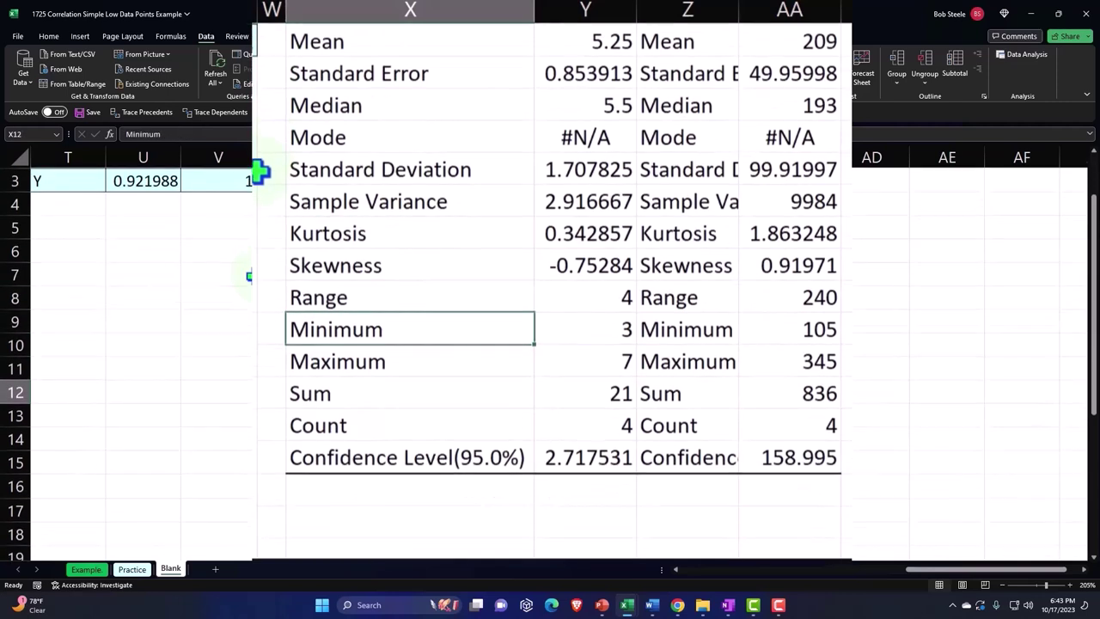
left_click(397, 425)
scroll(397, 424, "up", 1)
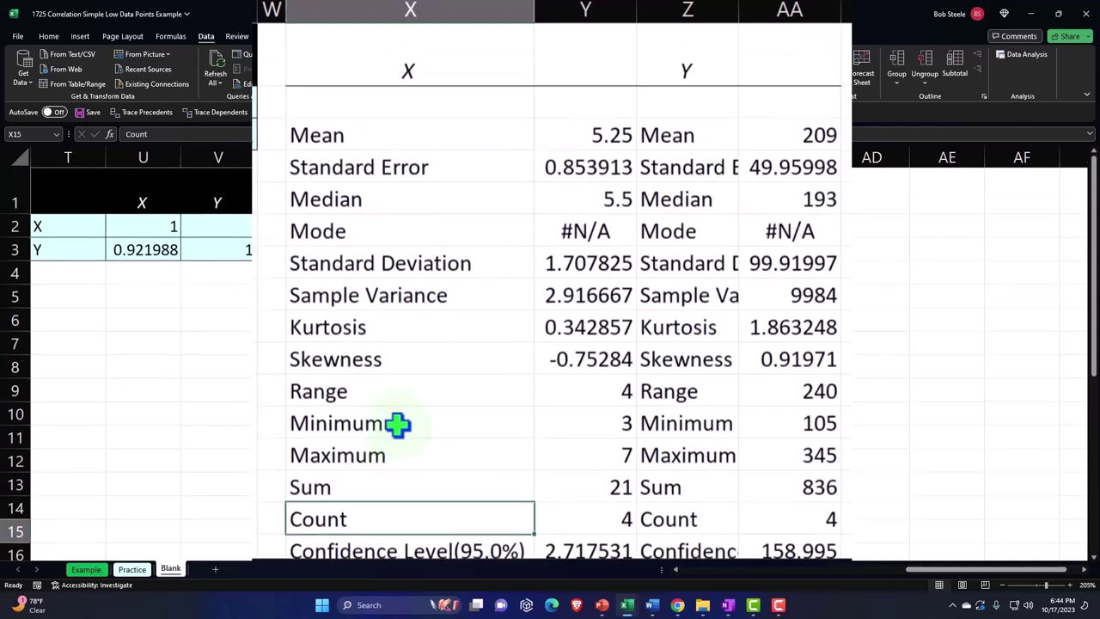
left_click(599, 175)
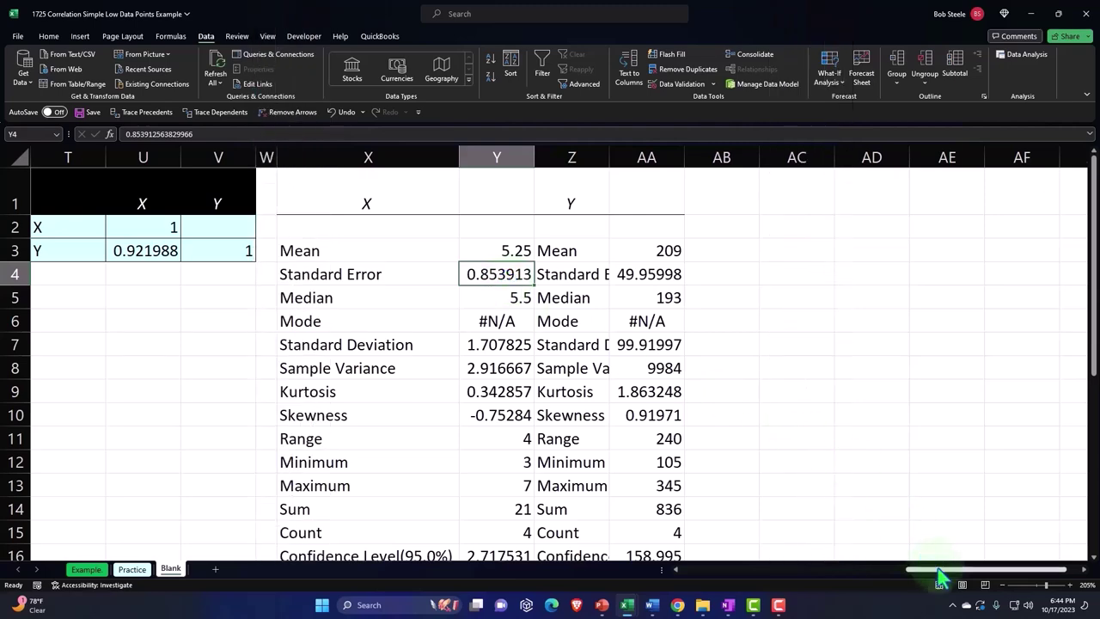
- Give the statistics body X2:AA16 the same light-blue fill as the Mean/SD block
left_click_drag(938, 571, 722, 571)
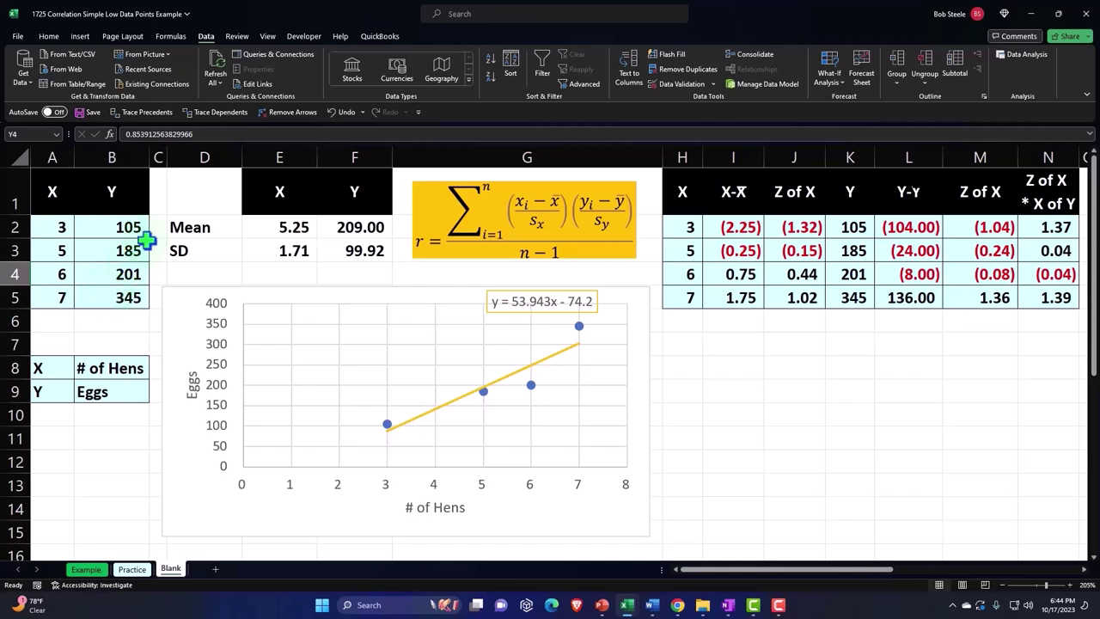
left_click_drag(185, 227, 352, 250)
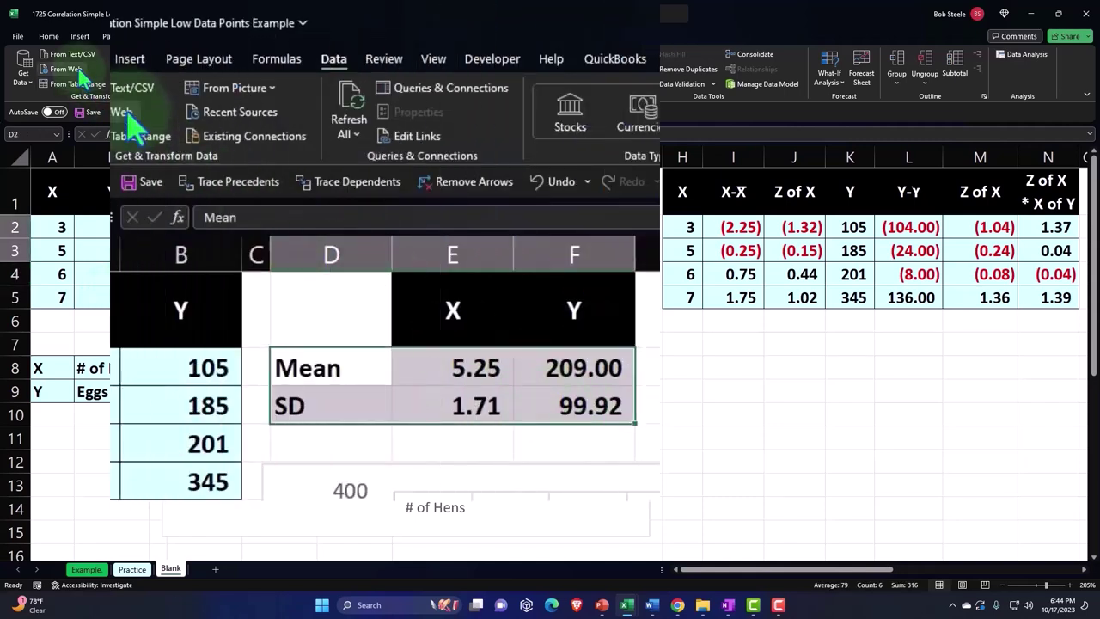
left_click(79, 59)
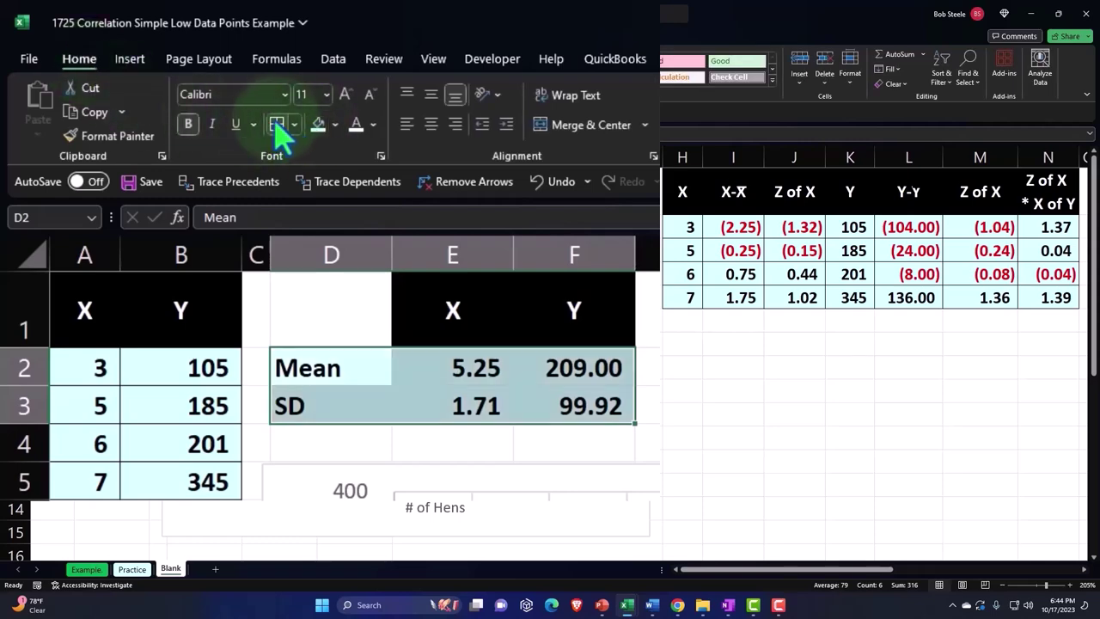
left_click_drag(708, 571, 909, 583)
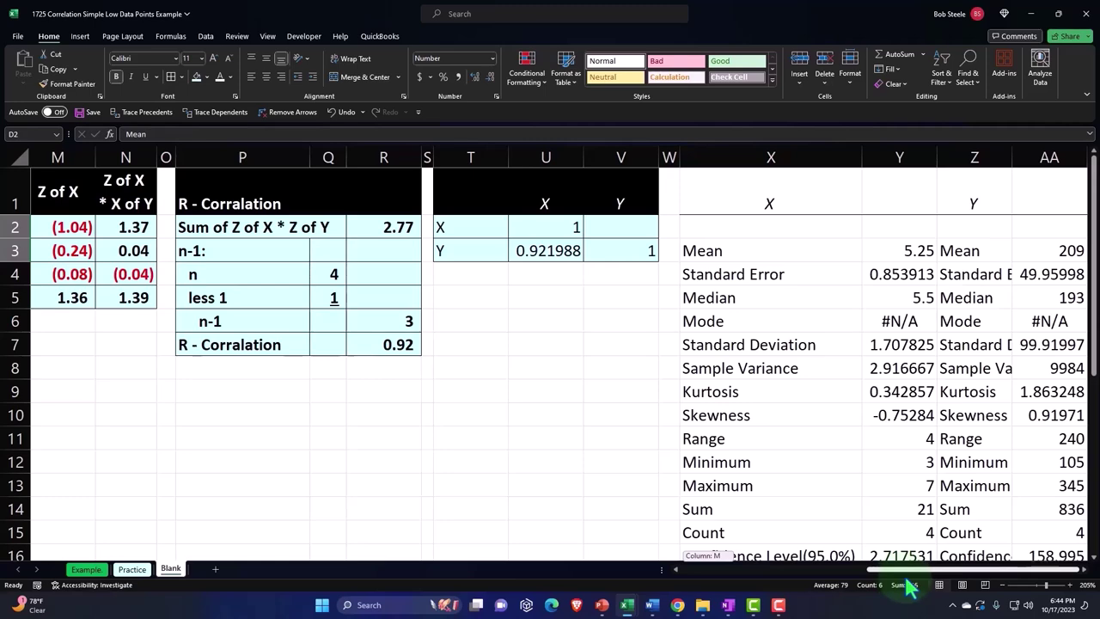
mouse_move(842, 198)
left_mouse_down()
mouse_move(577, 194)
mouse_move(634, 189)
left_mouse_up()
mouse_move(378, 226)
left_mouse_down()
mouse_move(636, 574)
mouse_move(644, 518)
left_mouse_up()
left_click(196, 77)
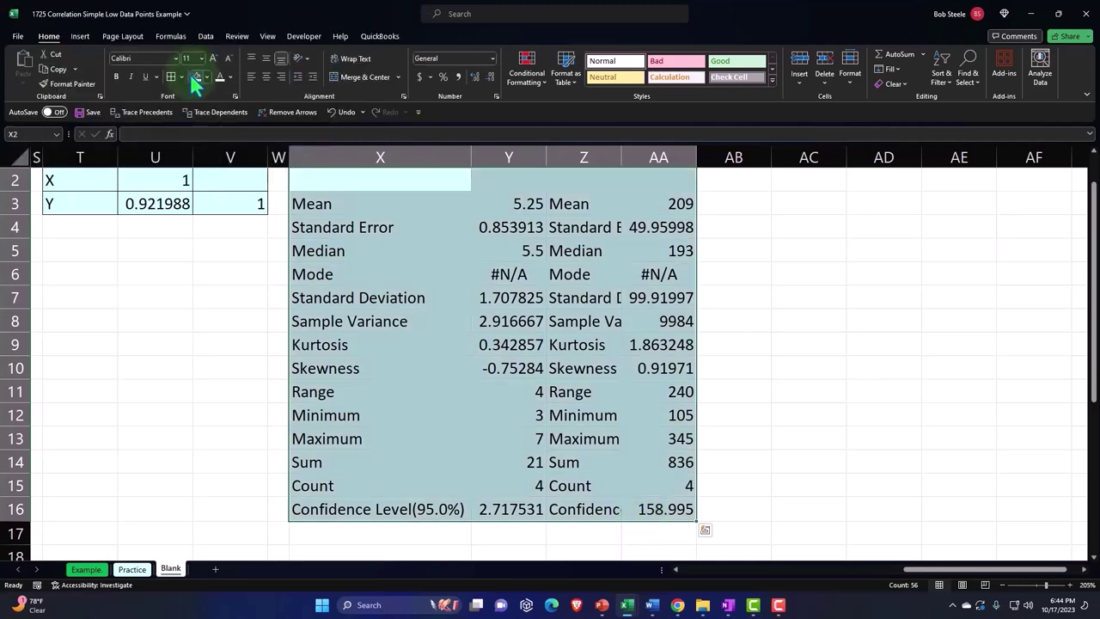
- Fill the statistics header row X1:AA1 black and clear the selection
scroll(398, 321, "up", 1)
left_click_drag(427, 191, 656, 191)
left_click(207, 76)
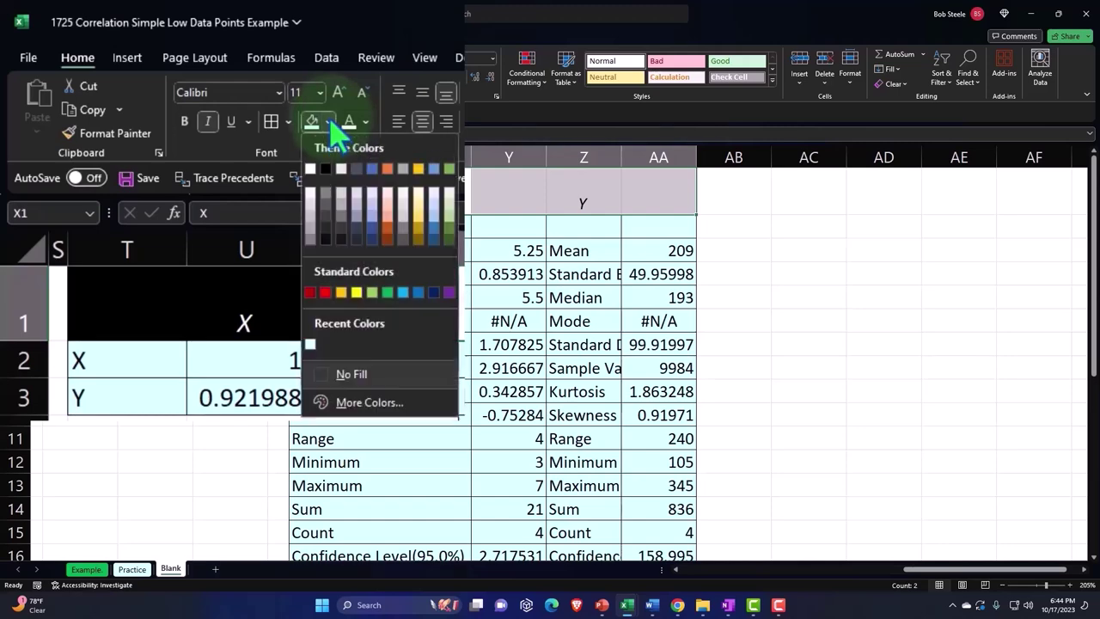
left_click(325, 170)
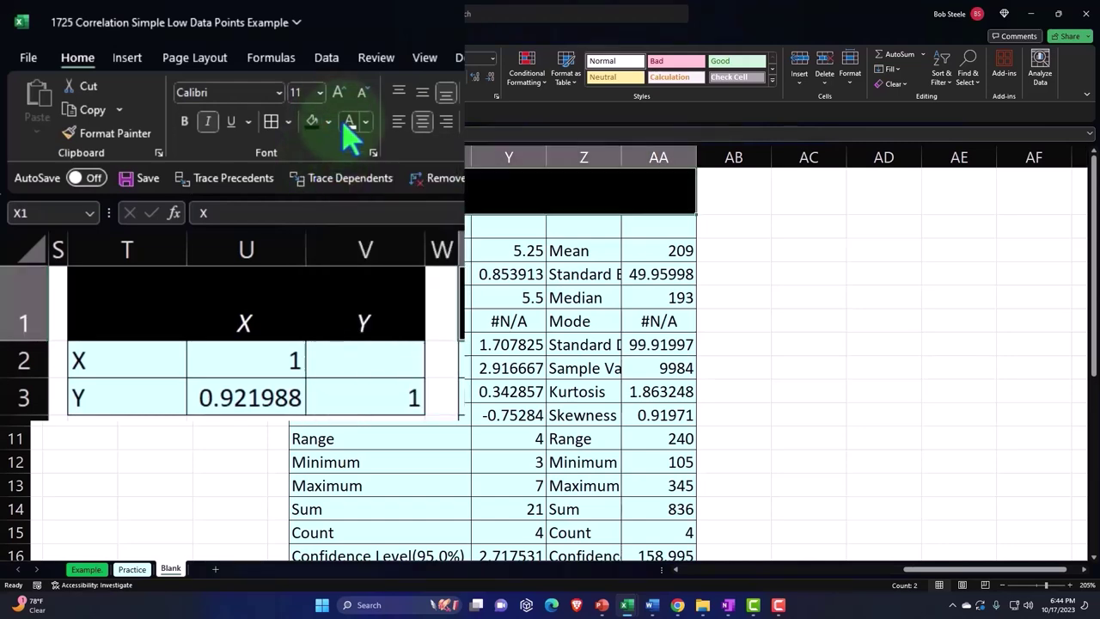
left_click(238, 343)
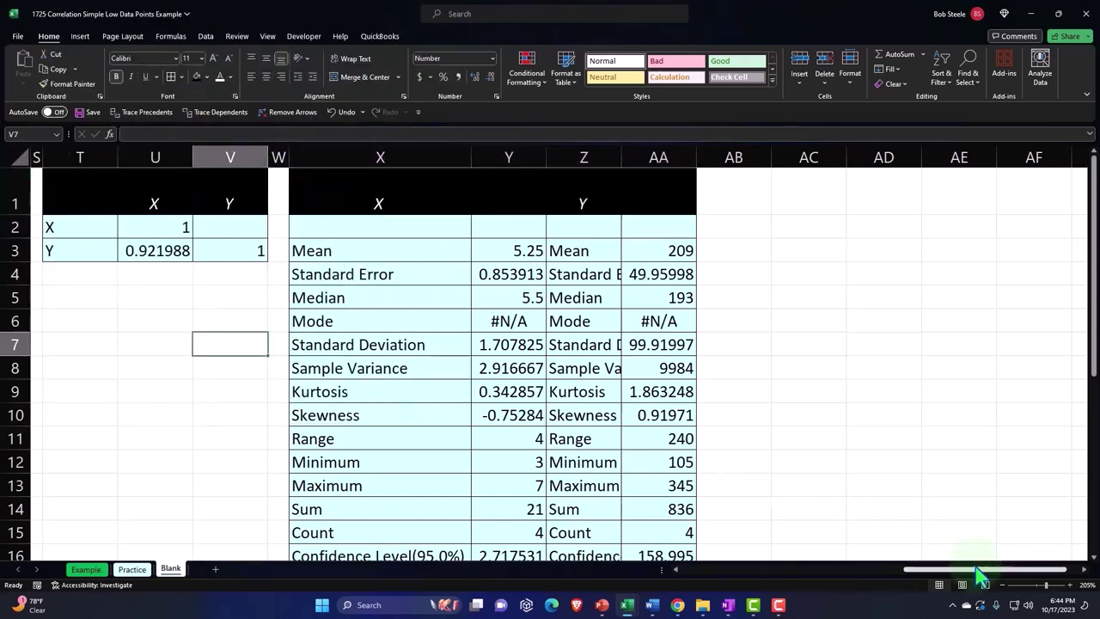
left_click_drag(980, 569, 613, 587)
left_click(118, 437)
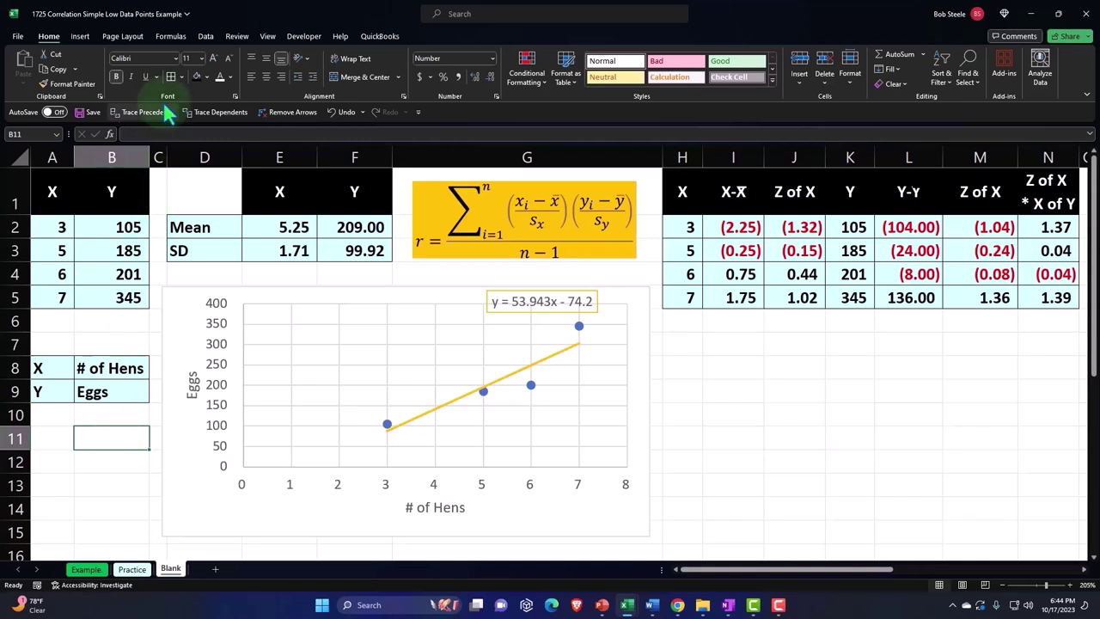
- Spell-check the sheet from the start, ignoring 'Corralation', then select cell B11
left_click(238, 36)
left_click(17, 65)
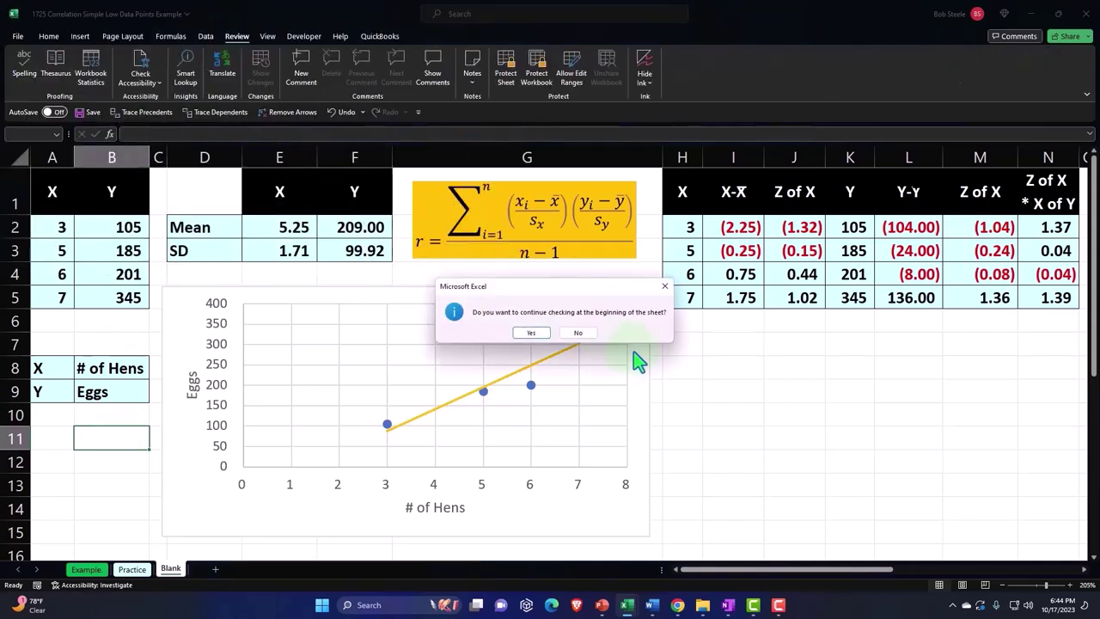
left_click(512, 332)
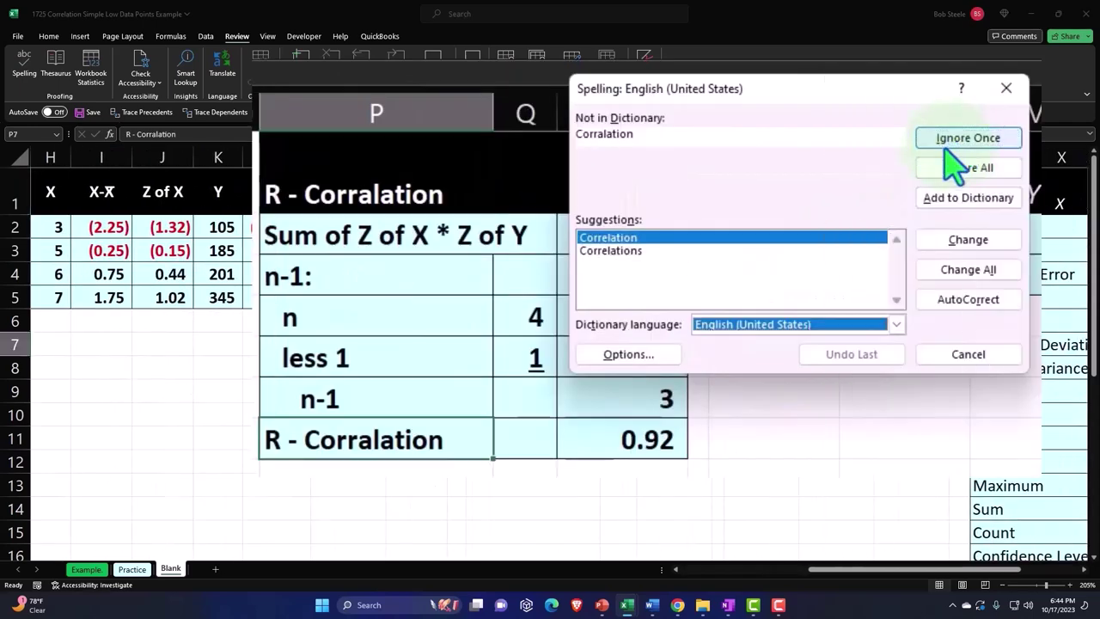
left_click(951, 153)
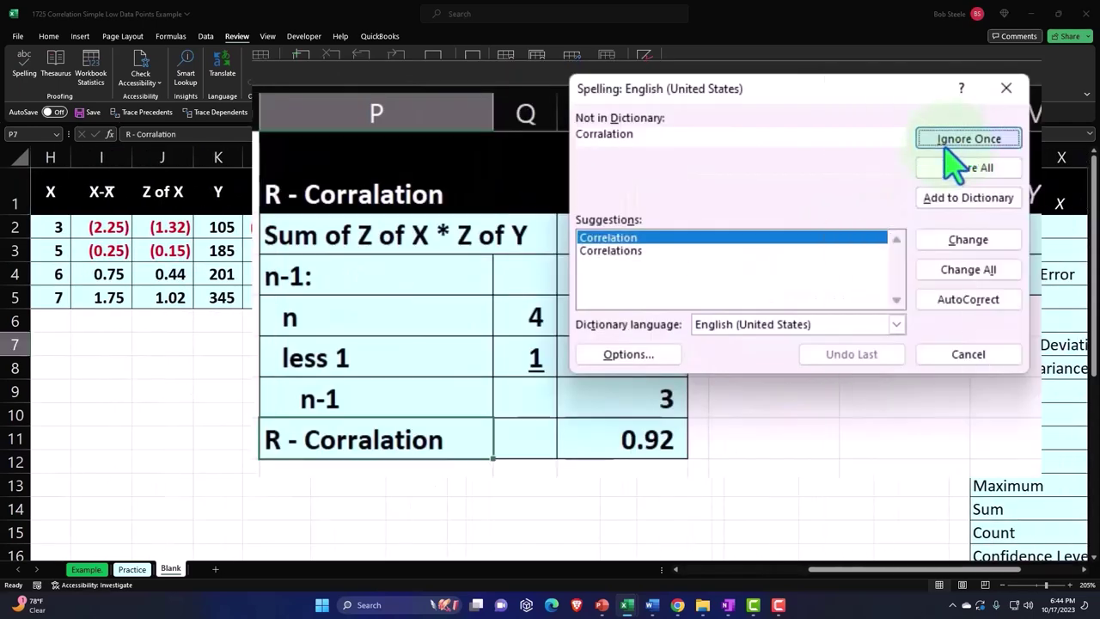
left_click(559, 343)
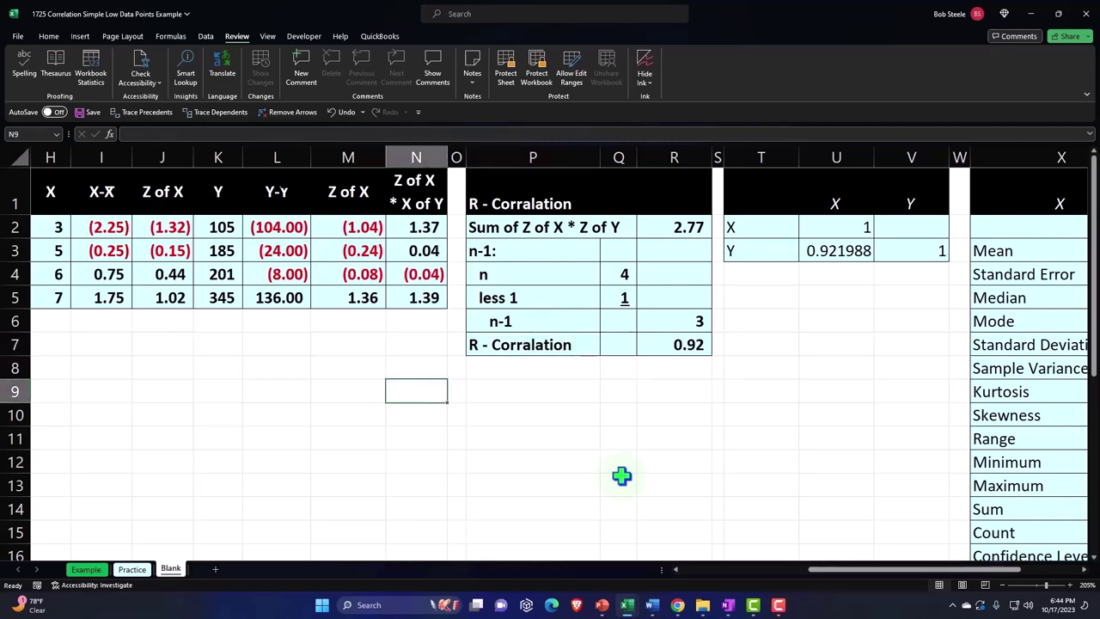
left_click_drag(857, 569, 643, 577)
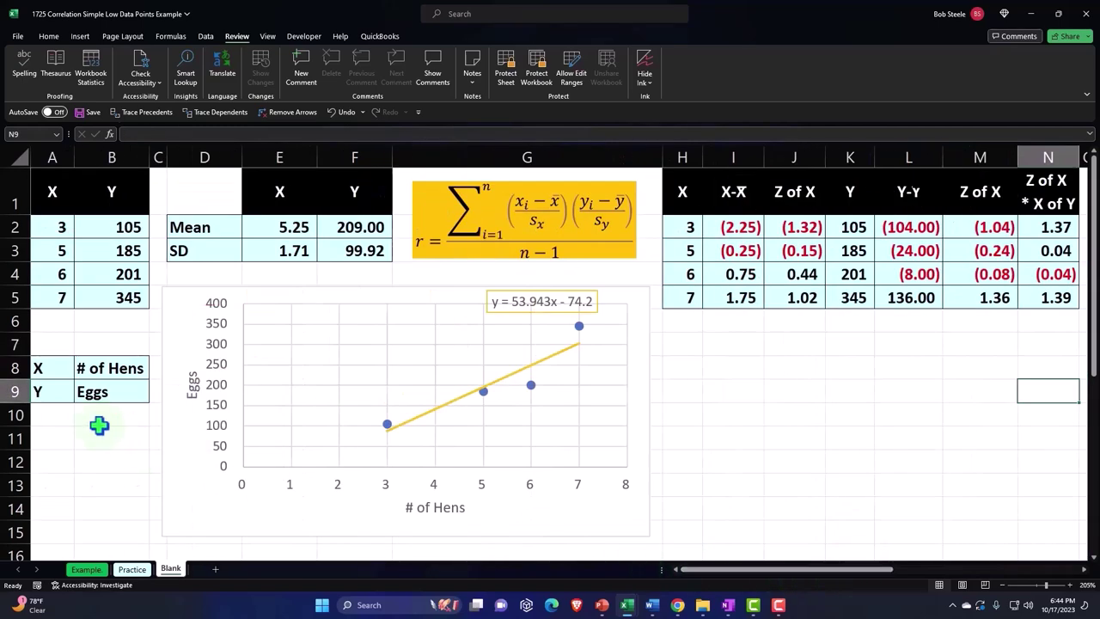
left_click(92, 420)
key("Return")
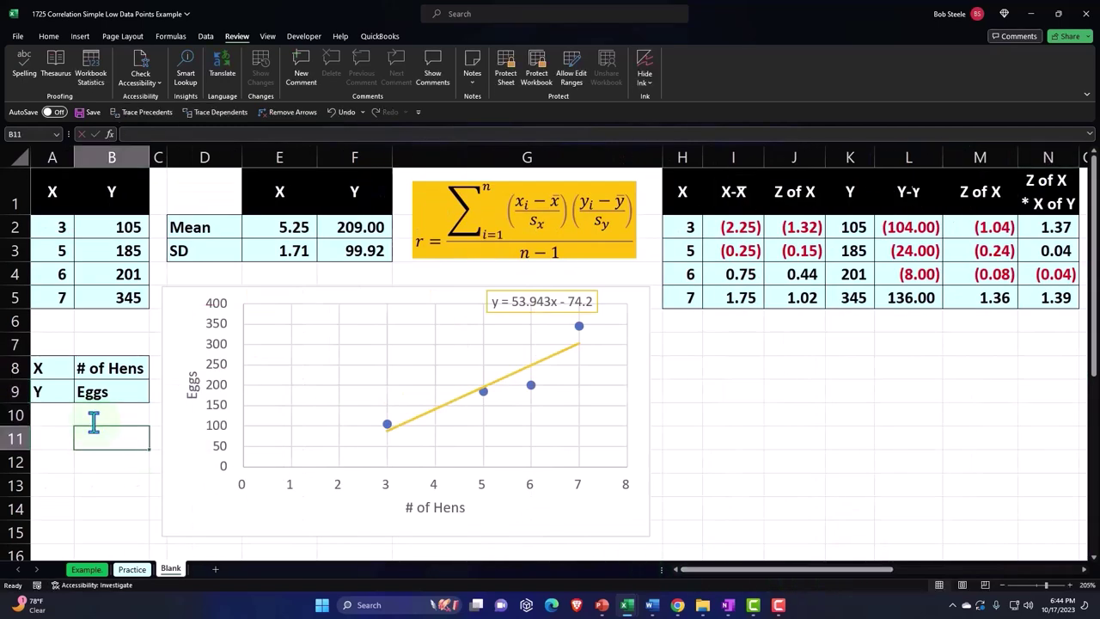